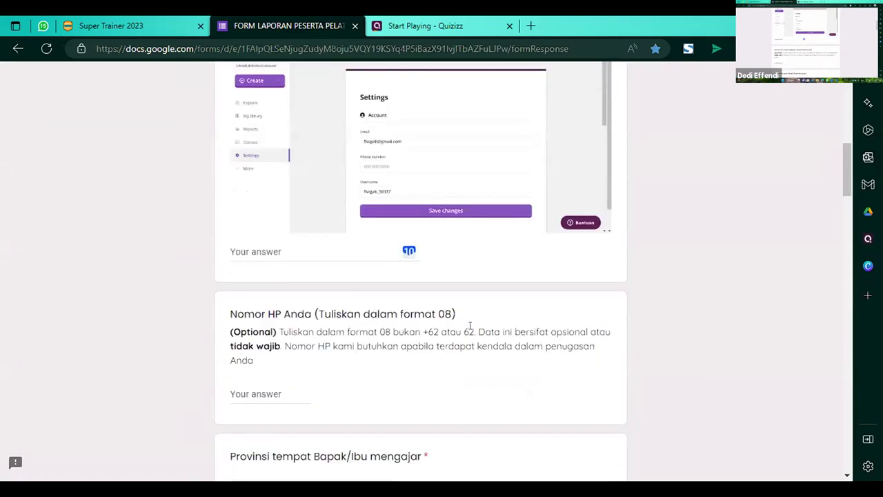
- Review the form's questions on phone number, teaching province and city, school, training theme, training dates and today's date
{"action": "scroll", "coordinate": [469, 327], "scroll_direction": "down", "scroll_amount": 3}
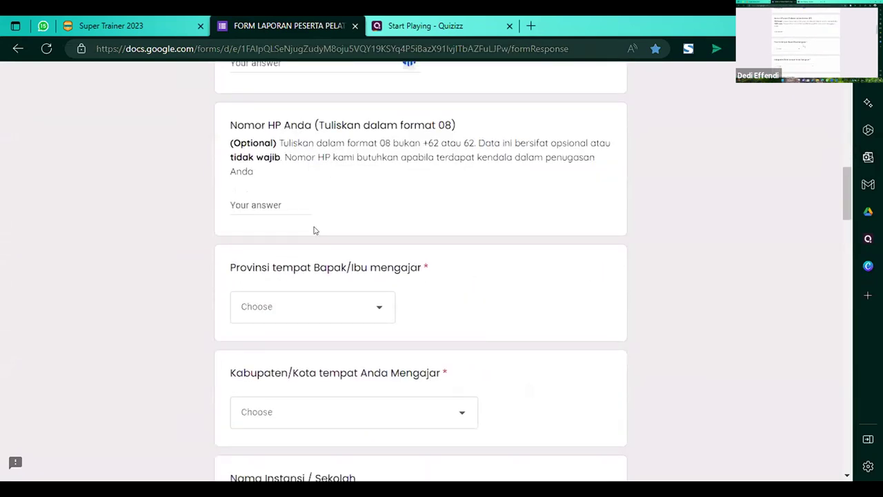
{"action": "left_click", "coordinate": [266, 203]}
{"action": "left_click", "coordinate": [529, 256]}
{"action": "scroll", "coordinate": [313, 310], "scroll_direction": "down", "scroll_amount": 2}
{"action": "scroll", "coordinate": [312, 310], "scroll_direction": "down", "scroll_amount": 2}
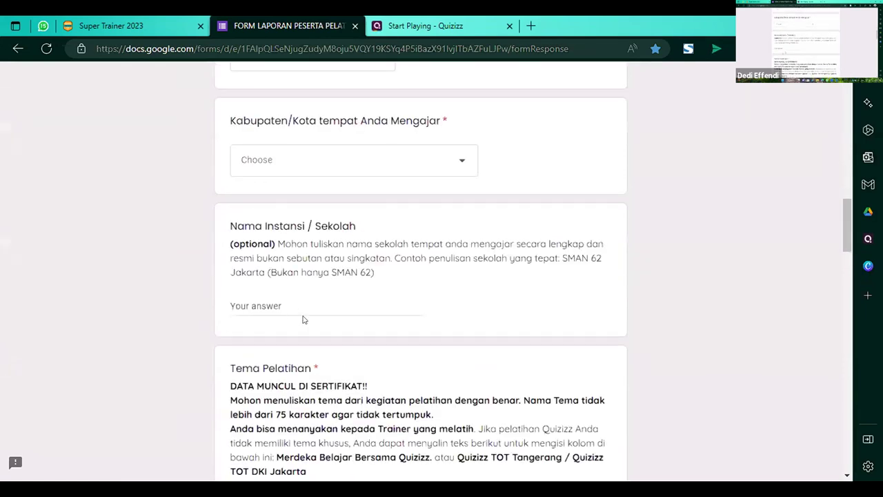
{"action": "scroll", "coordinate": [348, 320], "scroll_direction": "down", "scroll_amount": 3}
{"action": "scroll", "coordinate": [348, 320], "scroll_direction": "down", "scroll_amount": 3}
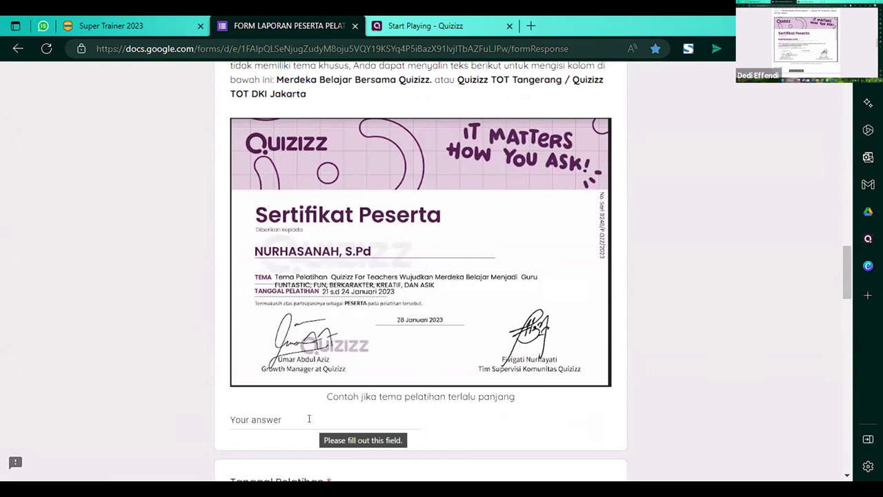
{"action": "scroll", "coordinate": [309, 419], "scroll_direction": "down", "scroll_amount": 3}
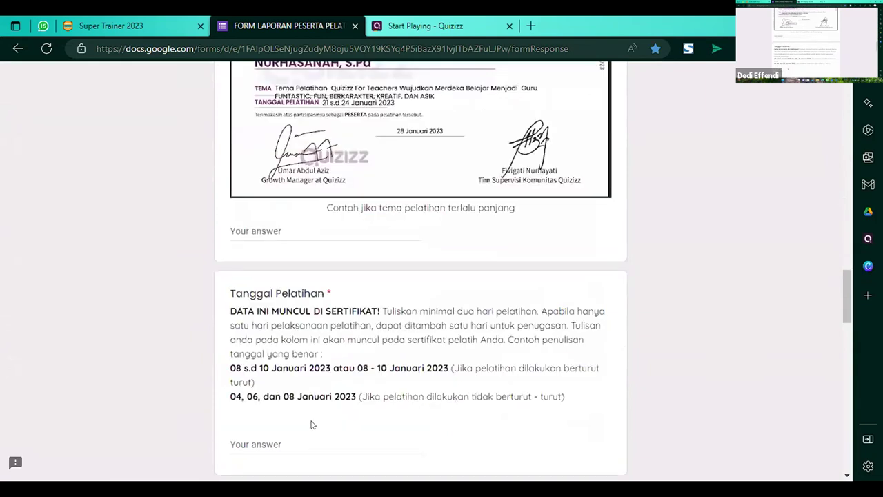
{"action": "scroll", "coordinate": [310, 422], "scroll_direction": "down", "scroll_amount": 2}
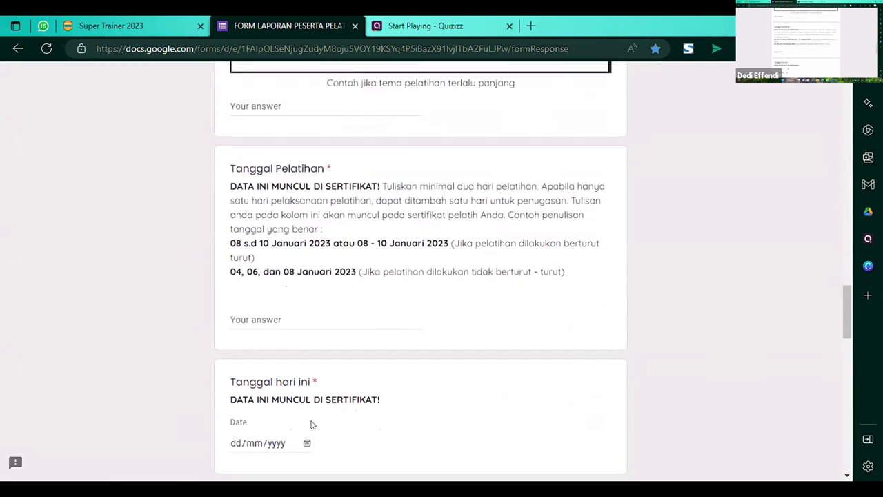
{"action": "left_click", "coordinate": [294, 314]}
{"action": "scroll", "coordinate": [448, 275], "scroll_direction": "up", "scroll_amount": 3}
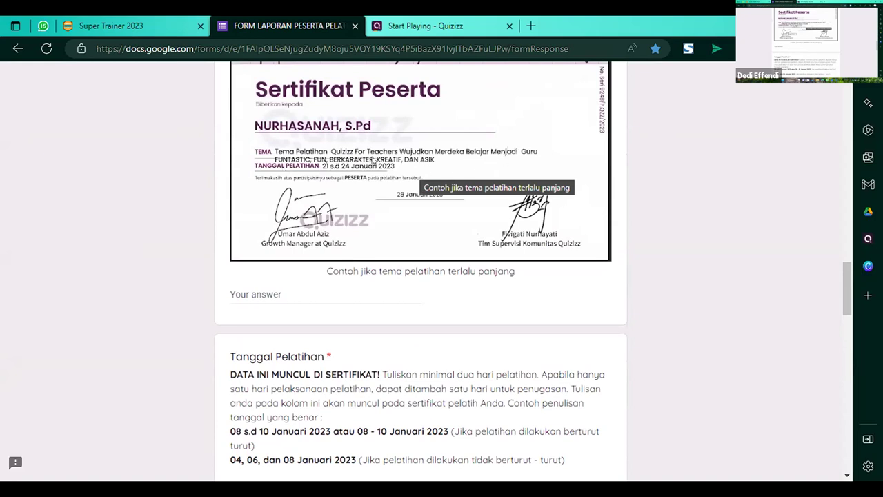
{"action": "scroll", "coordinate": [398, 190], "scroll_direction": "down", "scroll_amount": 5}
{"action": "left_click", "coordinate": [307, 187]}
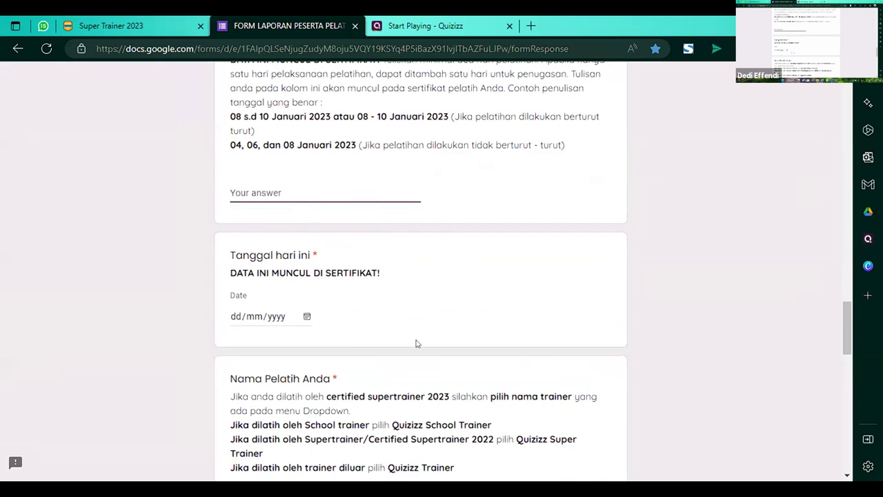
{"action": "scroll", "coordinate": [407, 339], "scroll_direction": "down", "scroll_amount": 3}
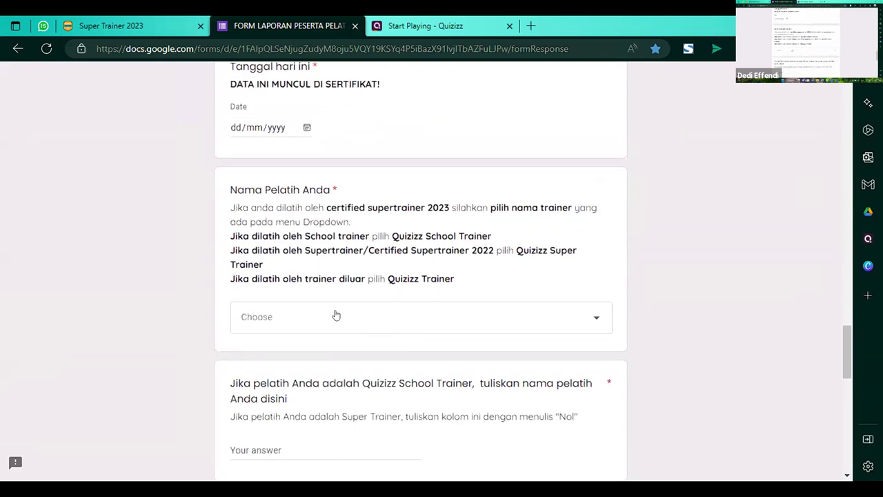
- Browse the trainer options under Nama Pelatih Anda and choose Quizizz School Trainer
{"action": "left_click_drag", "start_coordinate": [319, 207], "coordinate": [539, 208]}
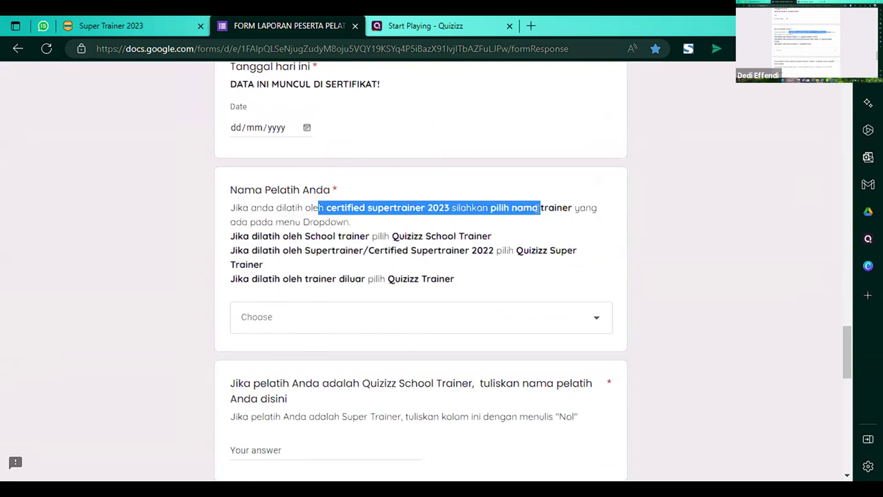
{"action": "left_click", "coordinate": [380, 320]}
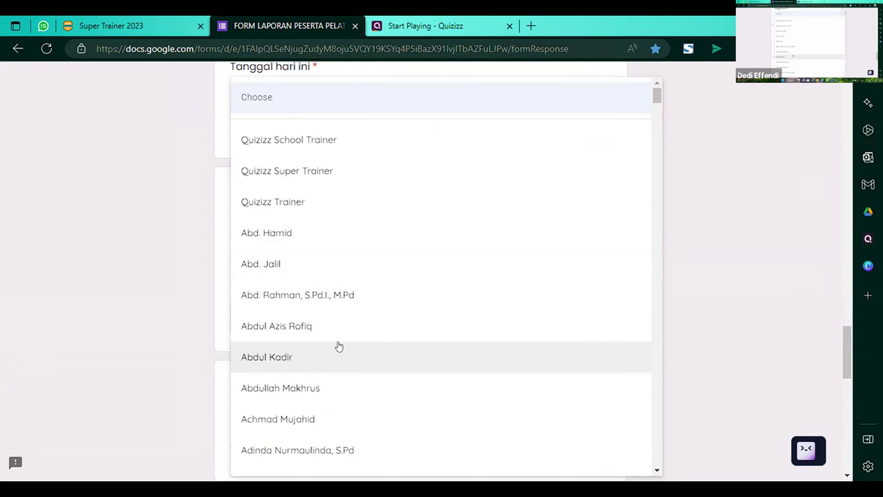
{"action": "scroll", "coordinate": [426, 322], "scroll_direction": "down", "scroll_amount": 2}
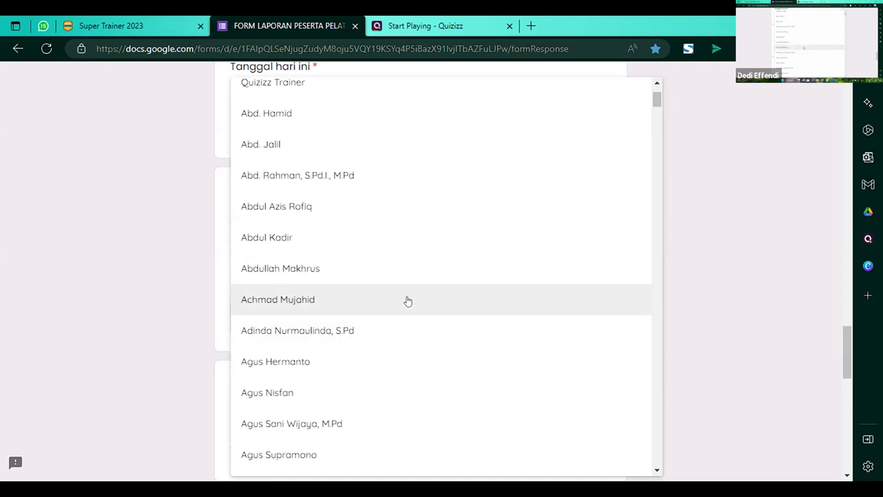
{"action": "scroll", "coordinate": [407, 302], "scroll_direction": "up", "scroll_amount": 1}
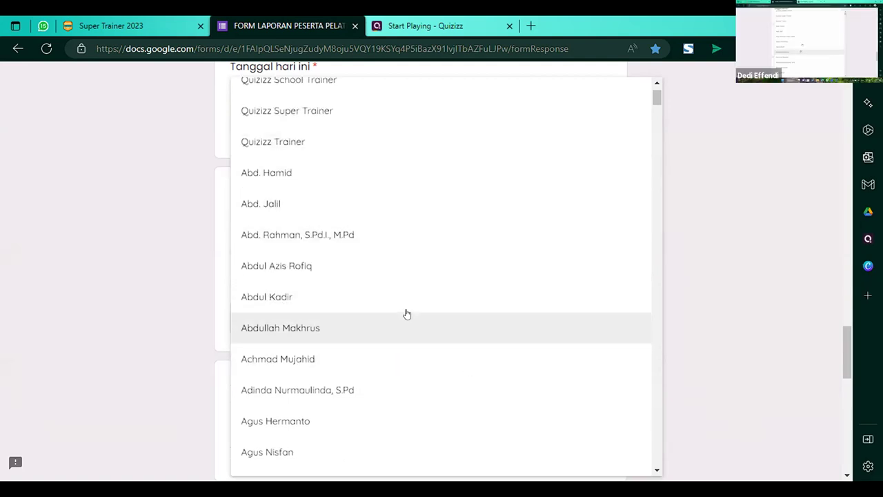
{"action": "scroll", "coordinate": [407, 312], "scroll_direction": "up", "scroll_amount": 1}
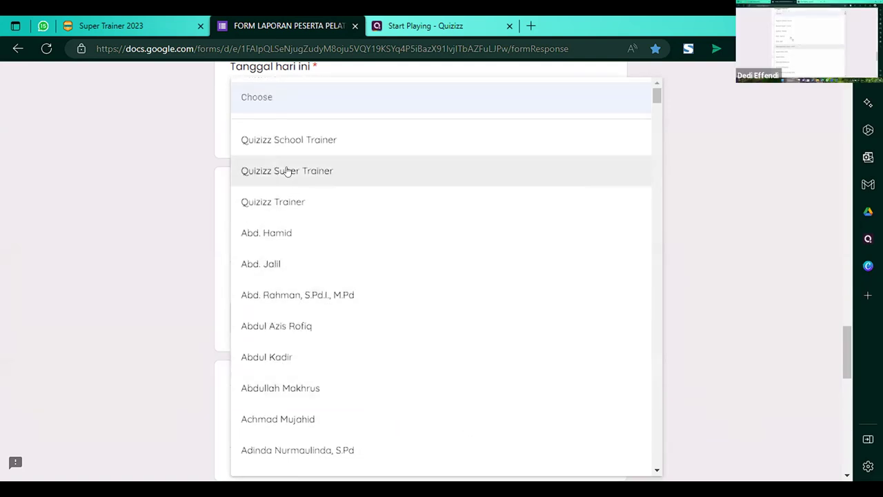
{"action": "left_click", "coordinate": [349, 150]}
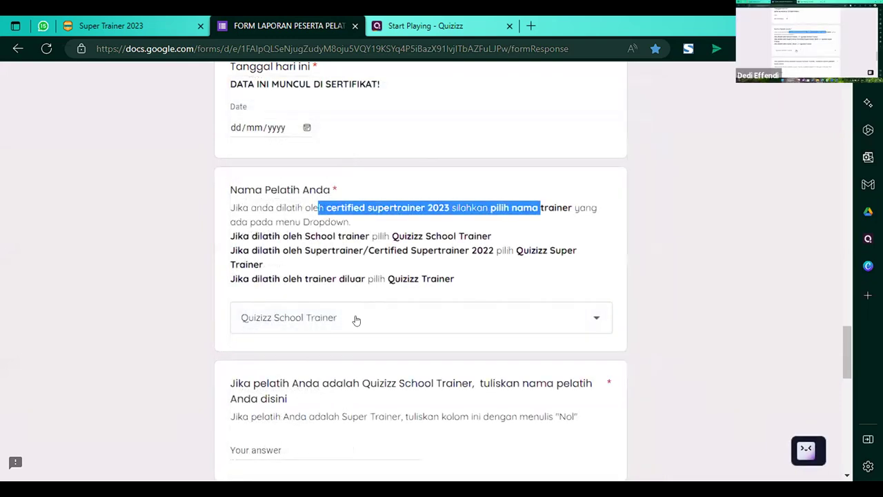
{"action": "left_click", "coordinate": [356, 319]}
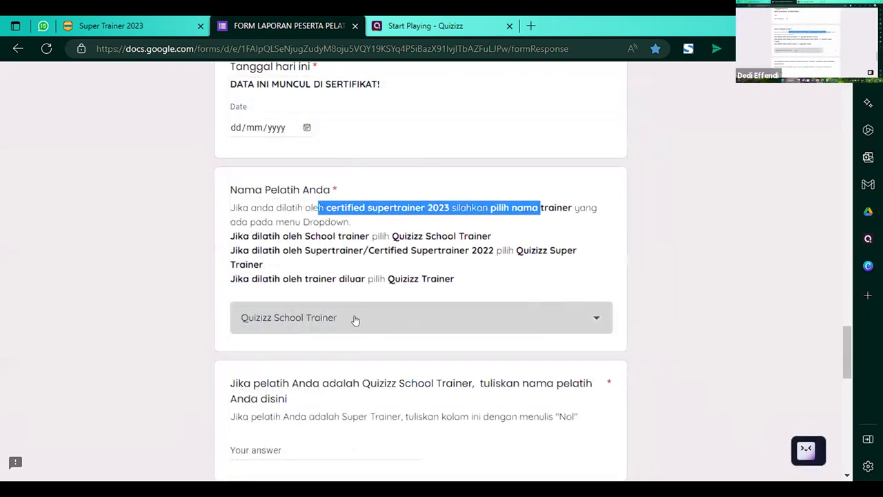
{"action": "scroll", "coordinate": [406, 328], "scroll_direction": "down", "scroll_amount": 5}
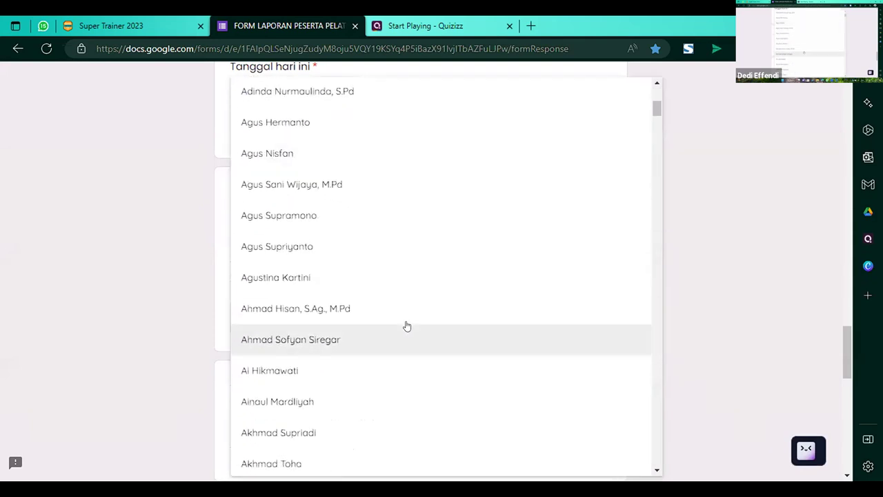
{"action": "scroll", "coordinate": [406, 325], "scroll_direction": "up", "scroll_amount": 5}
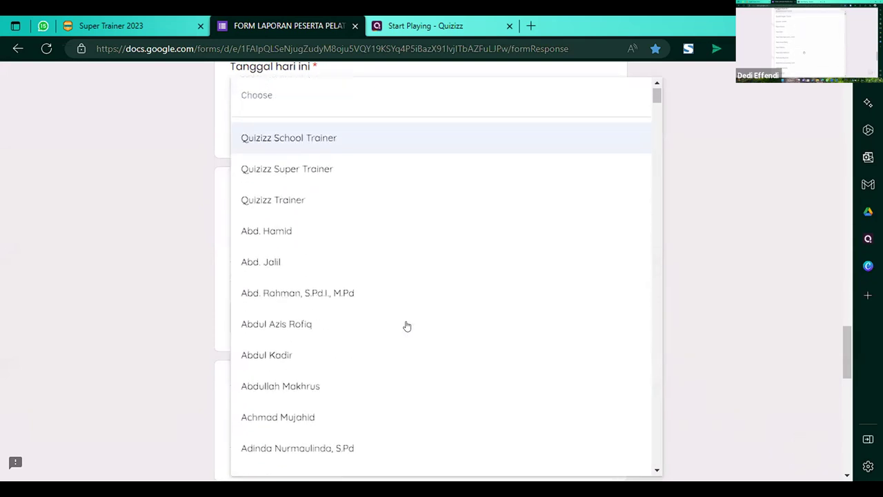
{"action": "left_click", "coordinate": [380, 145]}
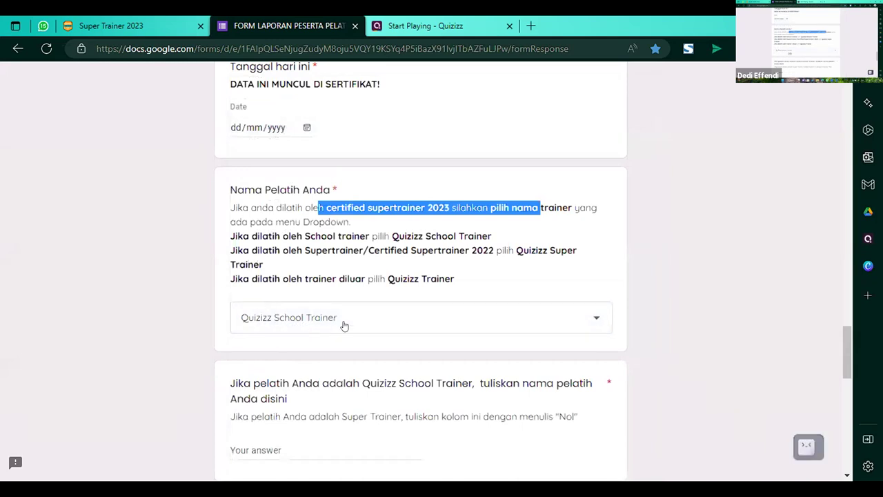
- Enter the trainer's name in the Quizizz School Trainer name question, keeping Quizizz School Trainer as the chosen trainer
{"action": "scroll", "coordinate": [275, 385], "scroll_direction": "down", "scroll_amount": 1}
{"action": "left_click", "coordinate": [270, 386]}
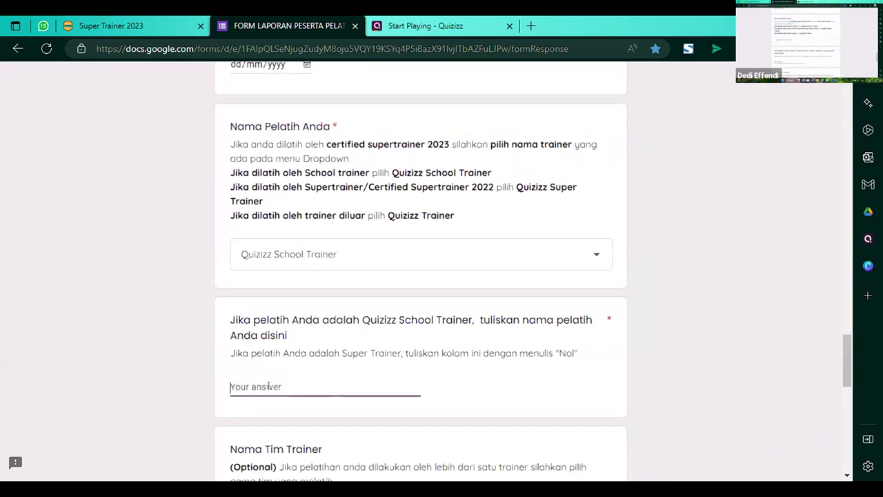
{"action": "type", "text": "Syahrir"}
{"action": "scroll", "coordinate": [434, 348], "scroll_direction": "down", "scroll_amount": 3}
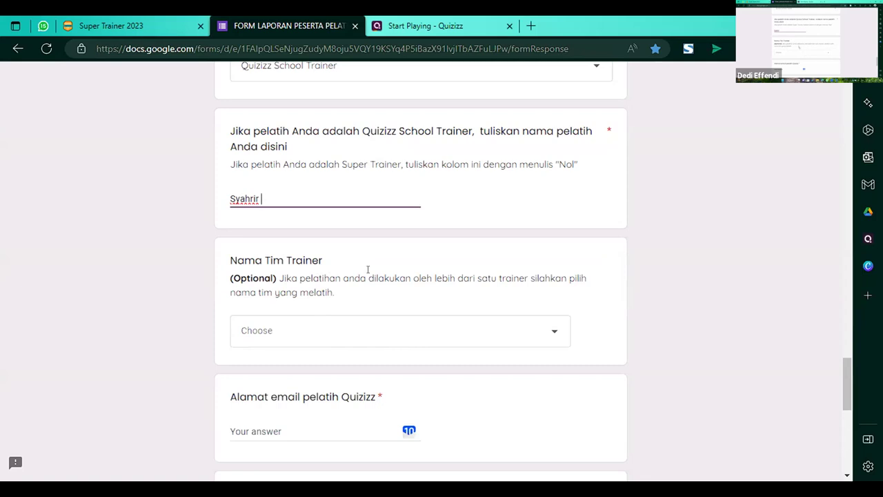
{"action": "scroll", "coordinate": [368, 269], "scroll_direction": "up", "scroll_amount": 1}
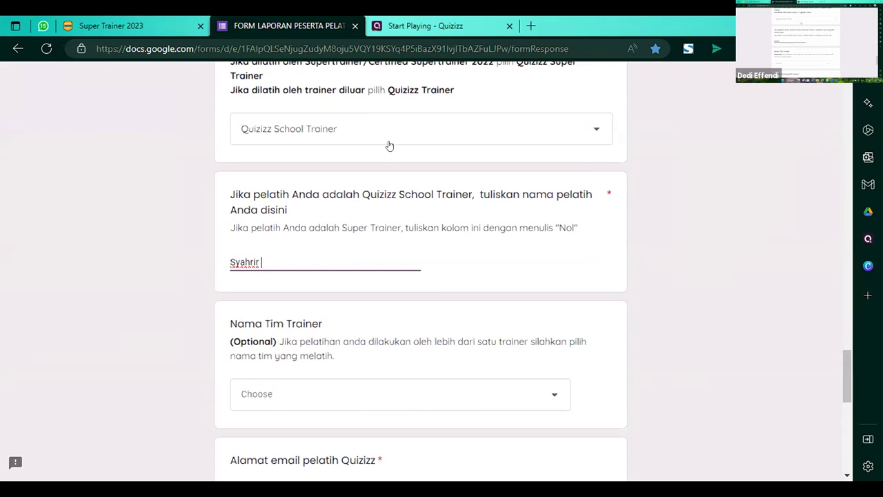
{"action": "left_click", "coordinate": [359, 133]}
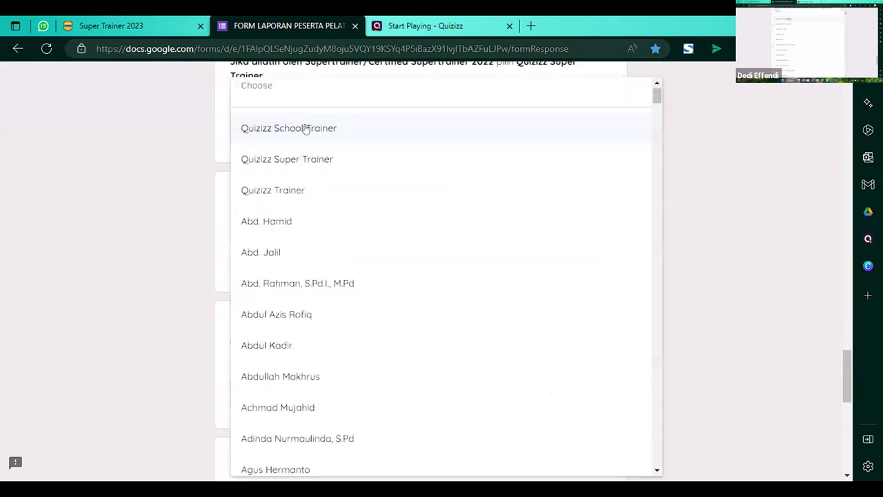
{"action": "left_click", "coordinate": [311, 127]}
{"action": "left_click", "coordinate": [273, 259]}
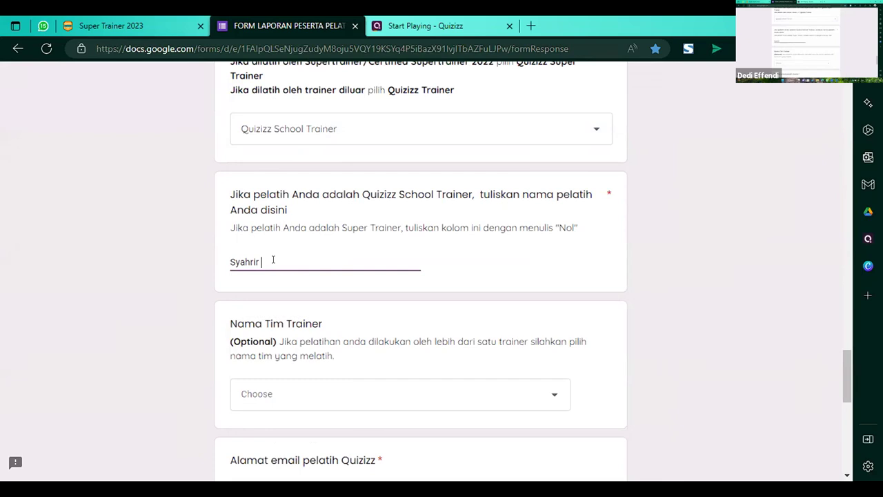
- Examine the trainer team, trainer email and trainer phone number questions, including the 08 number format, without filling them in
{"action": "scroll", "coordinate": [274, 259], "scroll_direction": "down", "scroll_amount": 2}
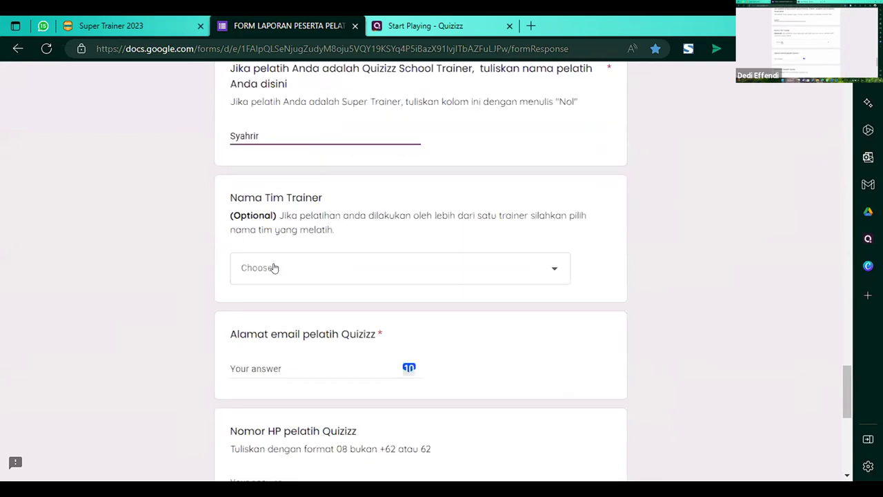
{"action": "scroll", "coordinate": [359, 289], "scroll_direction": "down", "scroll_amount": 2}
{"action": "left_click", "coordinate": [306, 245]}
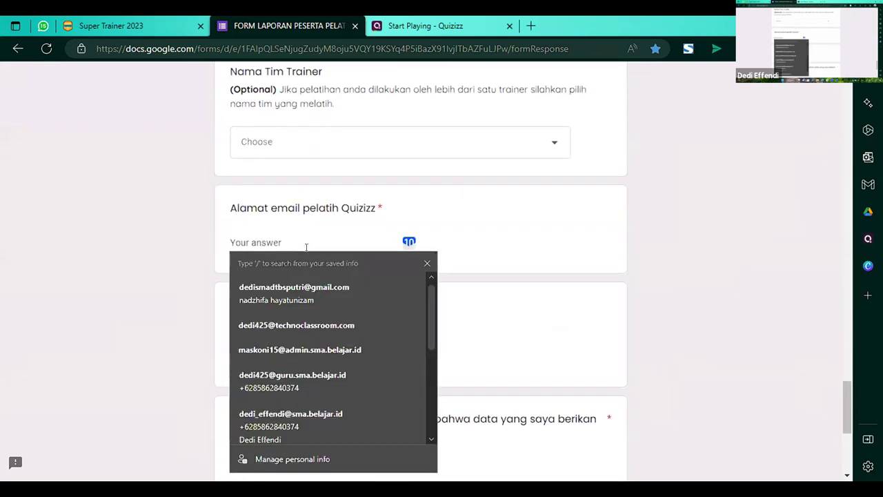
{"action": "left_click", "coordinate": [475, 248]}
{"action": "left_click", "coordinate": [307, 372]}
{"action": "left_click", "coordinate": [520, 353]}
{"action": "scroll", "coordinate": [406, 353], "scroll_direction": "down", "scroll_amount": 2}
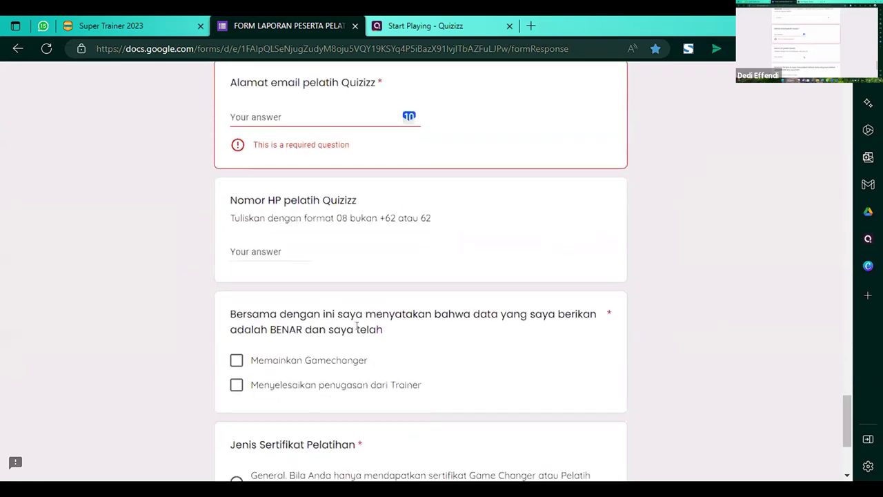
{"action": "left_click_drag", "start_coordinate": [329, 217], "coordinate": [348, 218]}
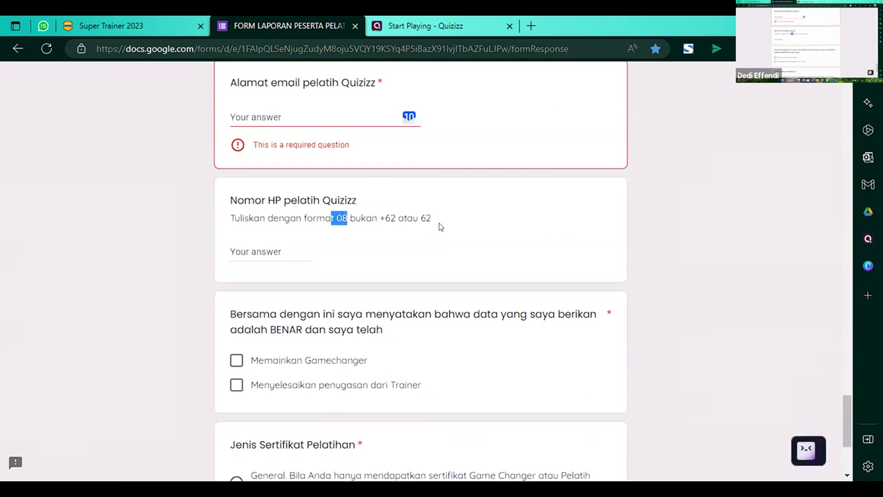
{"action": "left_click", "coordinate": [246, 249]}
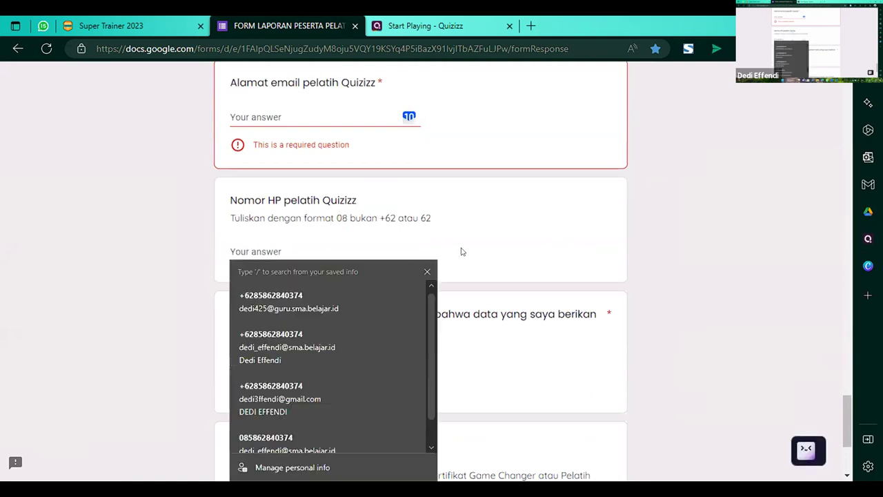
{"action": "left_click", "coordinate": [535, 240]}
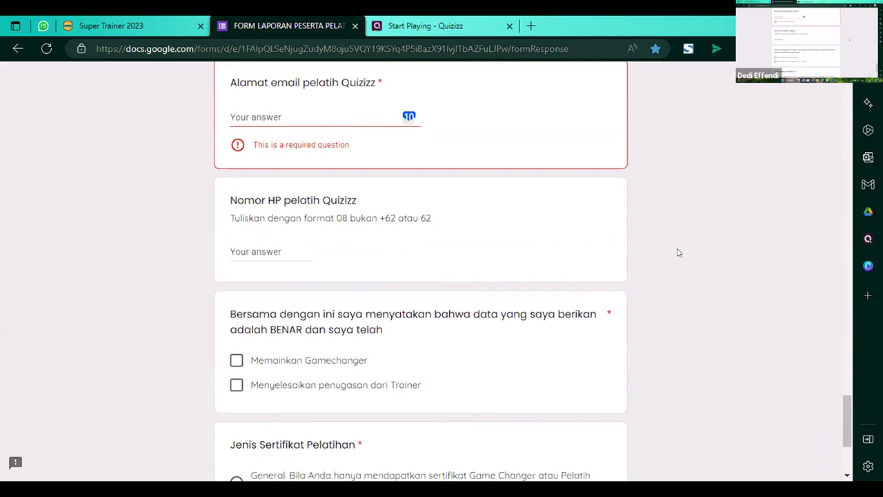
- Compare the General and Custom options under Jenis Sertifikat Pelatihan and select General as the certificate type
{"action": "scroll", "coordinate": [676, 254], "scroll_direction": "down", "scroll_amount": 3}
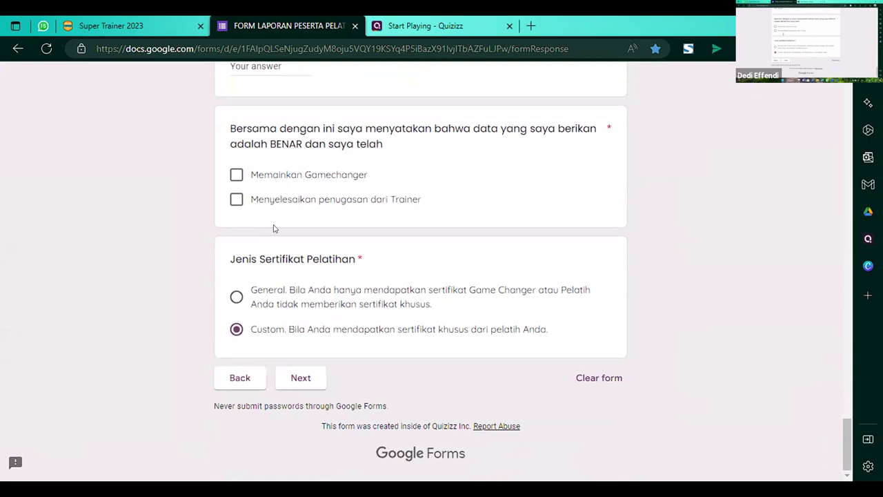
{"action": "left_click", "coordinate": [237, 298]}
{"action": "left_click", "coordinate": [236, 330]}
{"action": "left_click", "coordinate": [236, 329]}
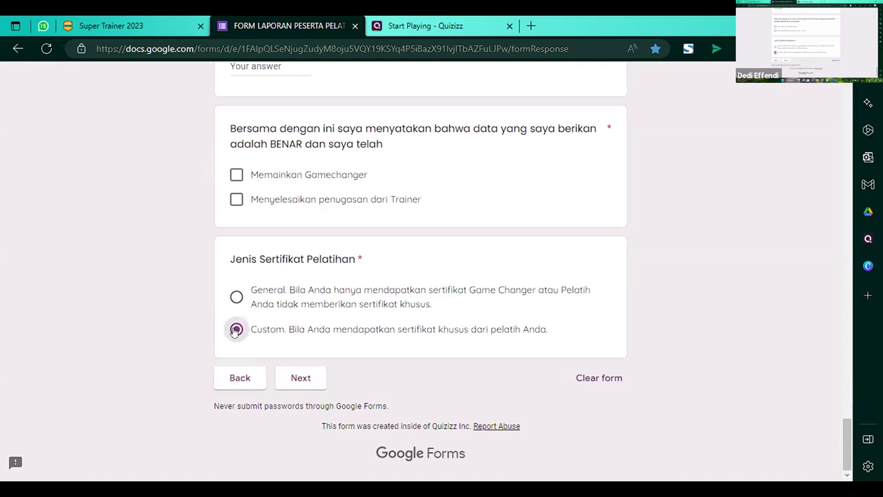
{"action": "left_click", "coordinate": [235, 300]}
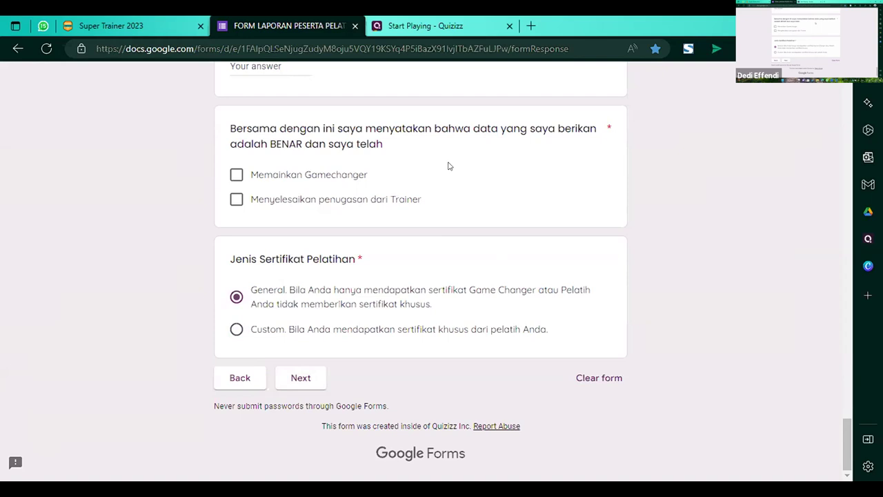
- Open Unduh Sertifikat Peserta from the Super Trainer 2023 site and go to the Email filter on the general certificate report
{"action": "left_click", "coordinate": [109, 21]}
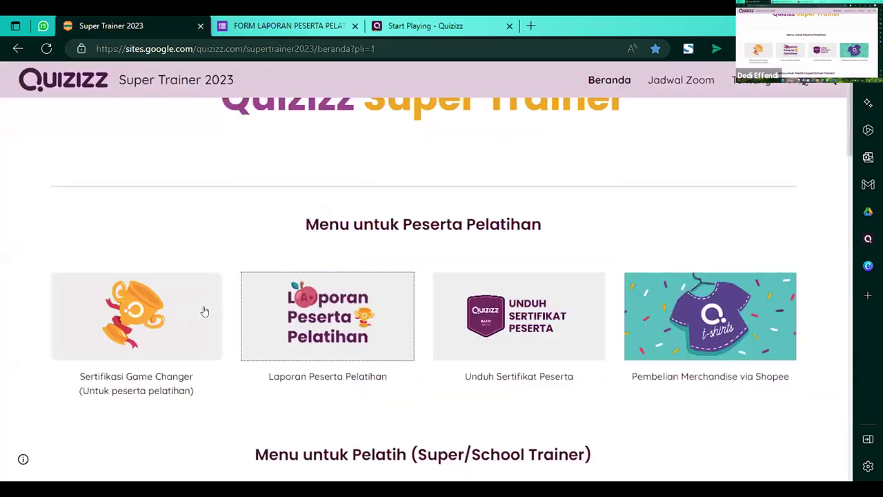
{"action": "left_click", "coordinate": [541, 315]}
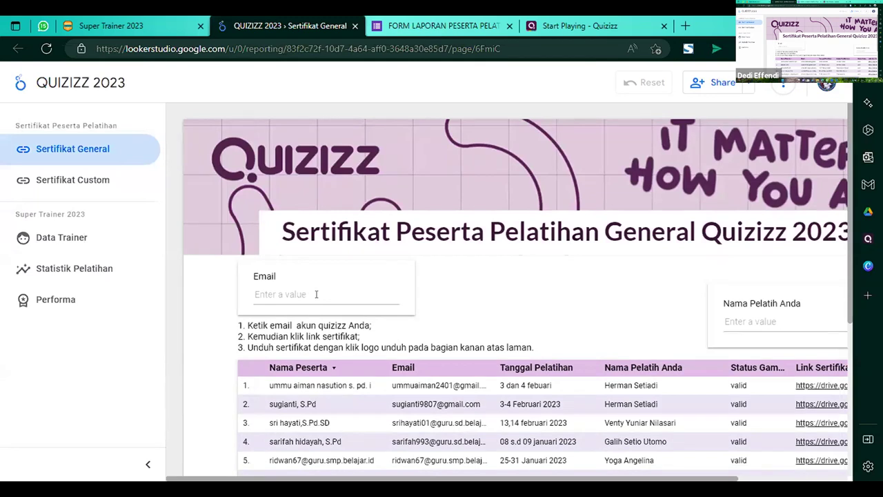
{"action": "left_click", "coordinate": [287, 290]}
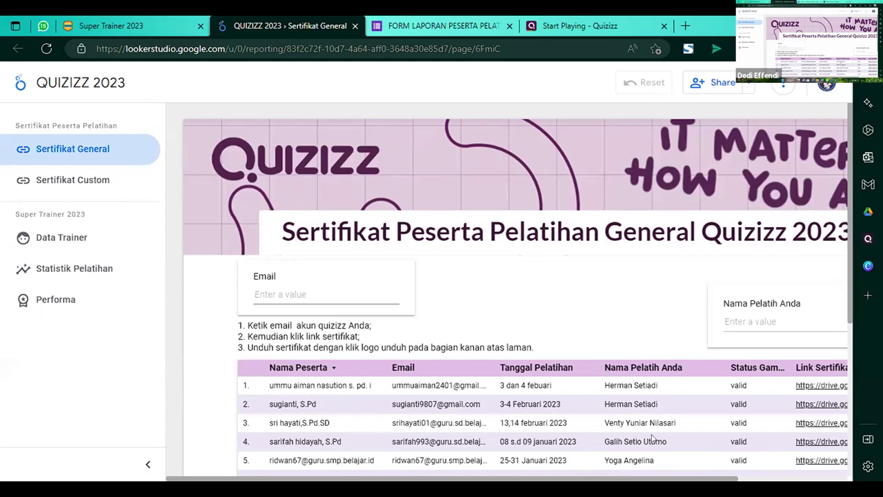
- Return to the Super Trainer 2023 site and review the participant menu and the Super/School Trainer menu down to the Pelaporan School Trainer entry
{"action": "left_click", "coordinate": [127, 23]}
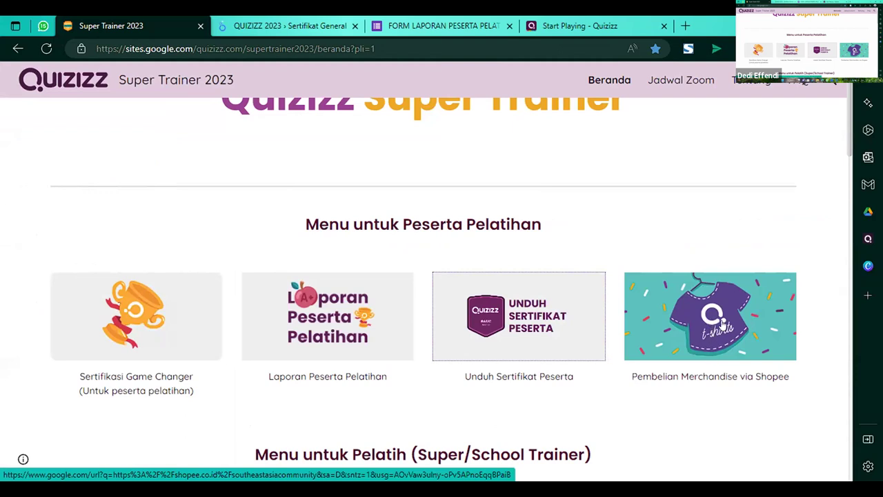
{"action": "scroll", "coordinate": [717, 331], "scroll_direction": "down", "scroll_amount": 1}
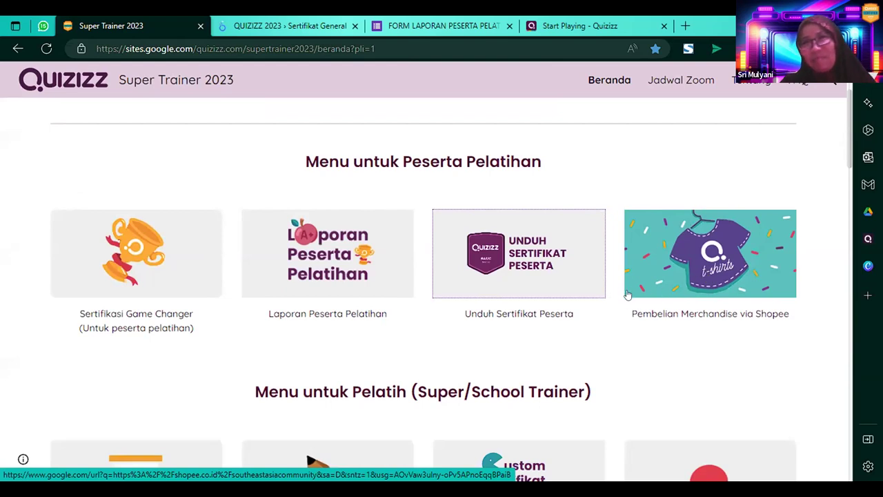
{"action": "scroll", "coordinate": [628, 295], "scroll_direction": "down", "scroll_amount": 1}
{"action": "scroll", "coordinate": [626, 297], "scroll_direction": "down", "scroll_amount": 2}
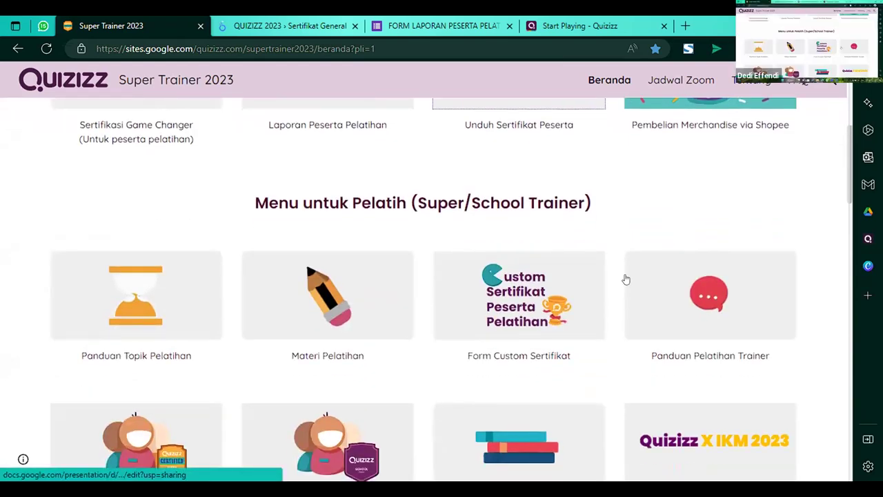
{"action": "scroll", "coordinate": [637, 186], "scroll_direction": "up", "scroll_amount": 1}
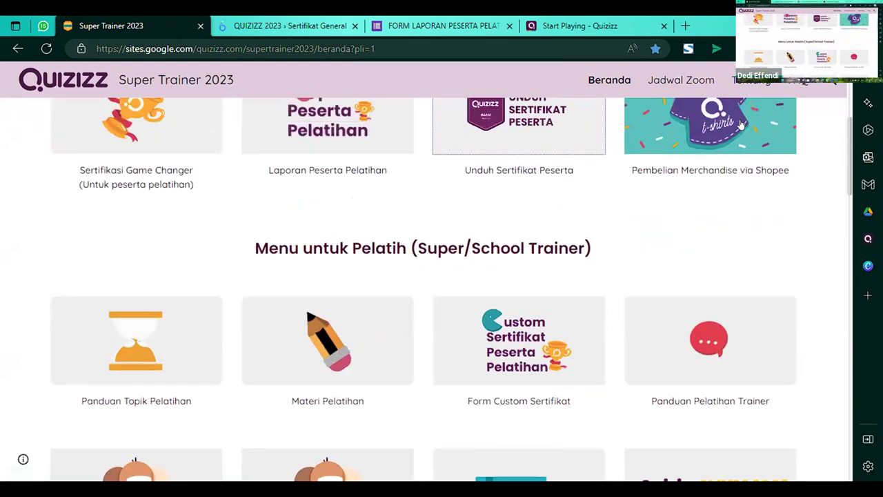
{"action": "scroll", "coordinate": [634, 177], "scroll_direction": "up", "scroll_amount": 1}
{"action": "scroll", "coordinate": [657, 237], "scroll_direction": "down", "scroll_amount": 1}
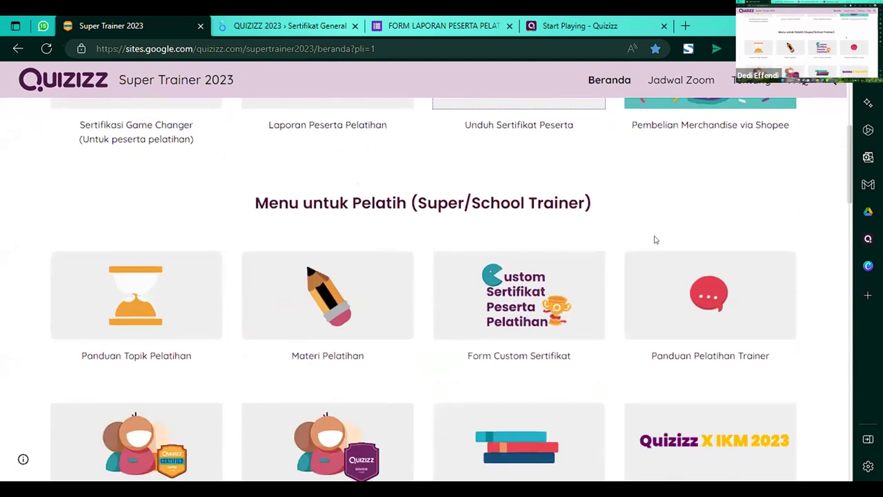
{"action": "scroll", "coordinate": [172, 324], "scroll_direction": "down", "scroll_amount": 1}
{"action": "scroll", "coordinate": [175, 326], "scroll_direction": "down", "scroll_amount": 1}
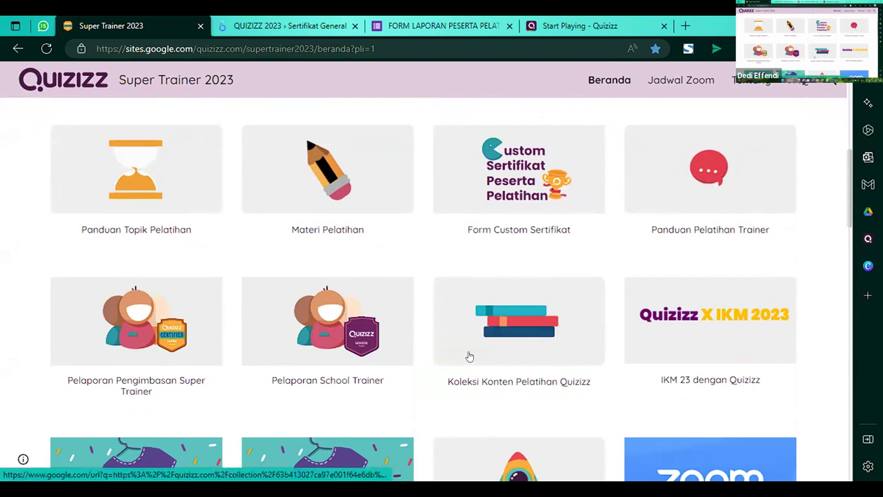
{"action": "scroll", "coordinate": [461, 354], "scroll_direction": "down", "scroll_amount": 1}
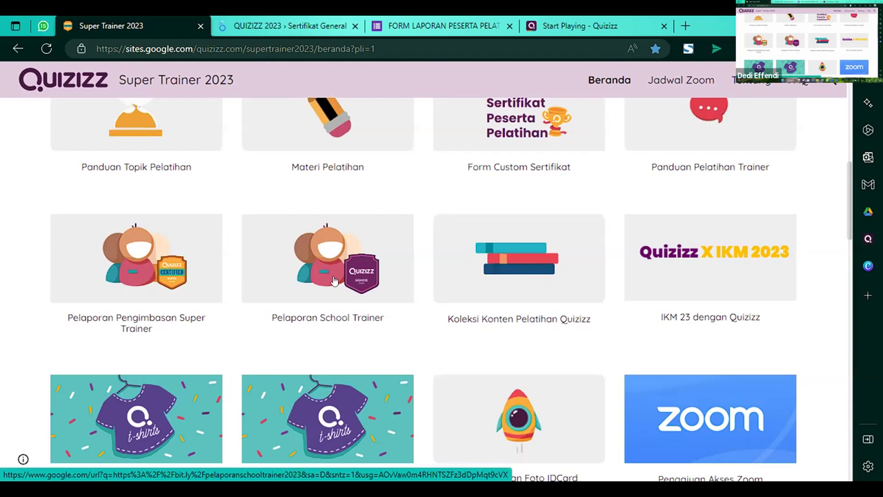
{"action": "left_click", "coordinate": [276, 20]}
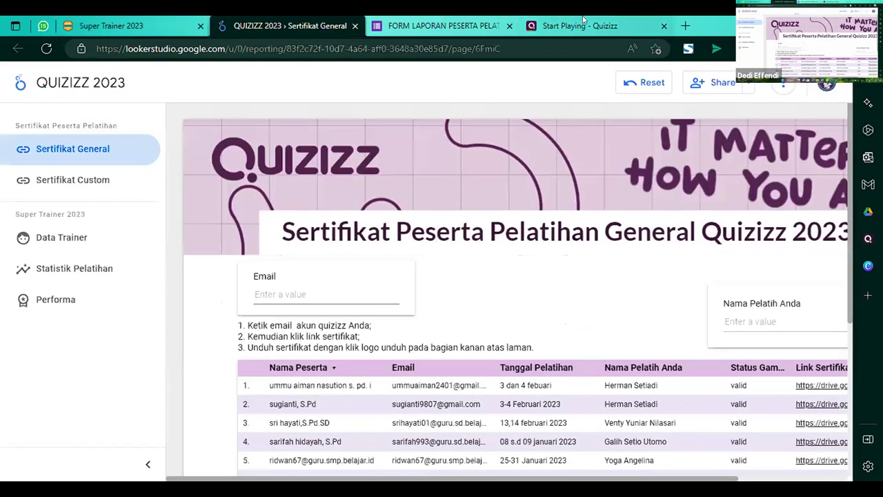
{"action": "left_click", "coordinate": [581, 22]}
{"action": "left_click", "coordinate": [459, 22]}
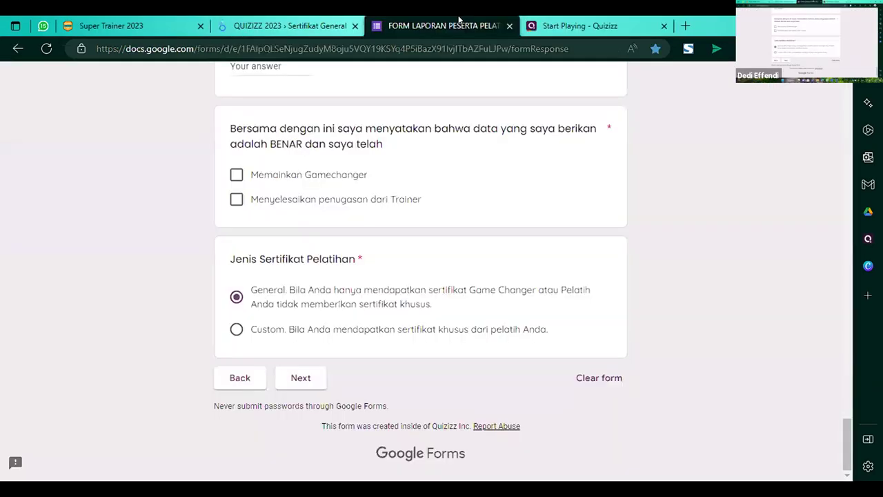
{"action": "left_click", "coordinate": [287, 26]}
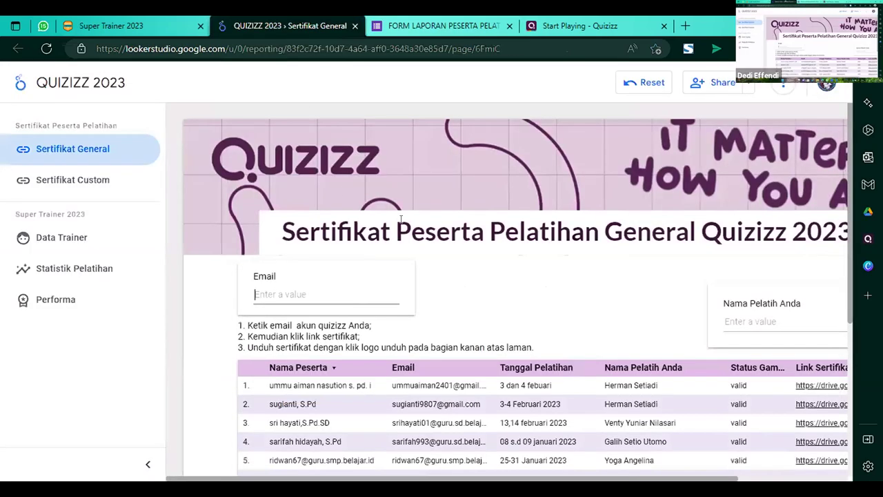
- Open the Pelaporan School Trainer form from the Super Trainer 2023 site and advance past its instructions to the Laporan Pelatihan section
{"action": "left_click", "coordinate": [109, 21]}
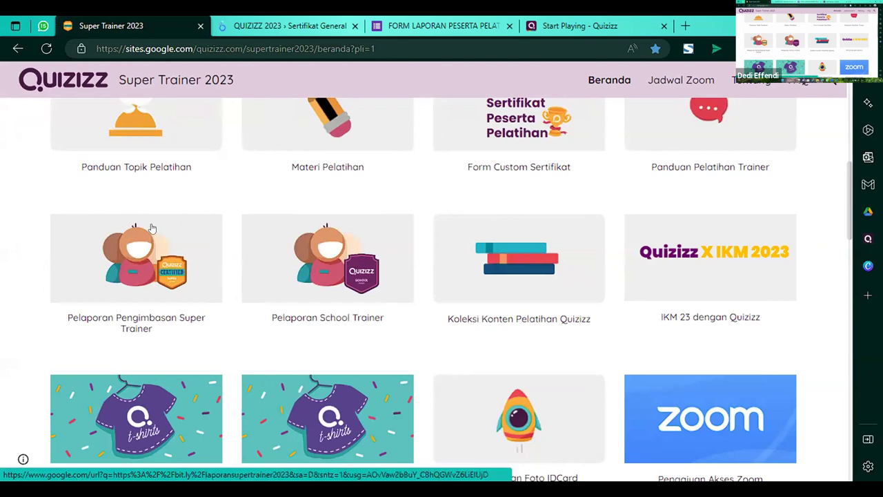
{"action": "left_click", "coordinate": [338, 279]}
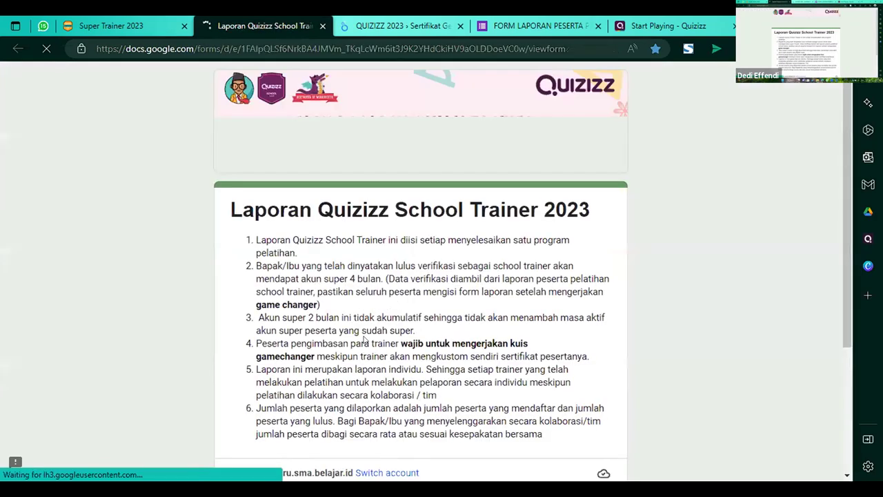
{"action": "scroll", "coordinate": [363, 338], "scroll_direction": "down", "scroll_amount": 2}
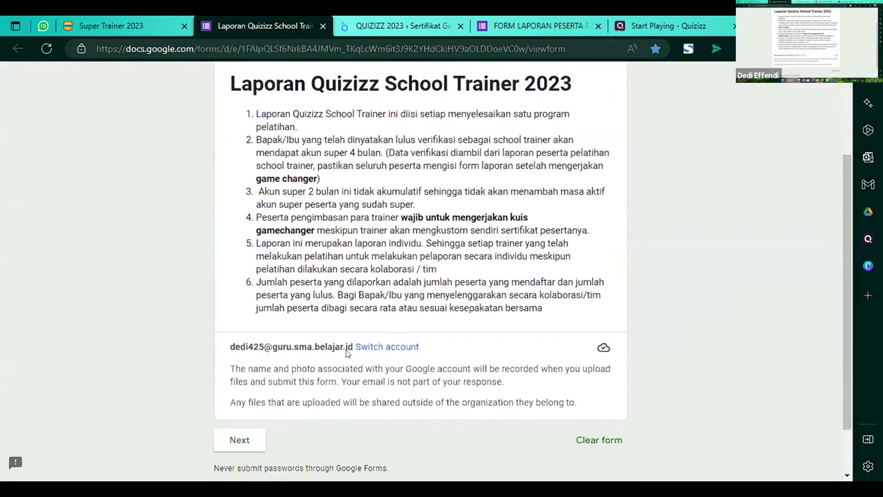
{"action": "left_click", "coordinate": [240, 441]}
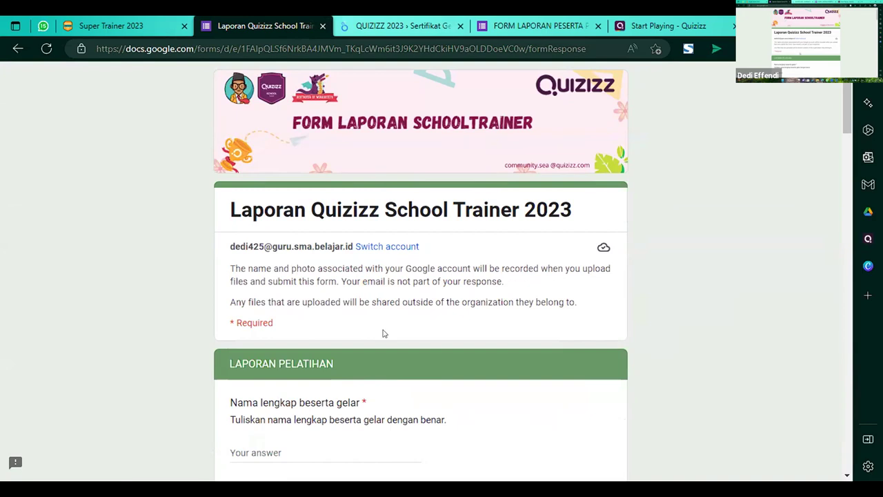
- Examine the full name with title and Quizizz account email questions in Laporan Pelatihan, leaving both unanswered
{"action": "scroll", "coordinate": [384, 334], "scroll_direction": "down", "scroll_amount": 2}
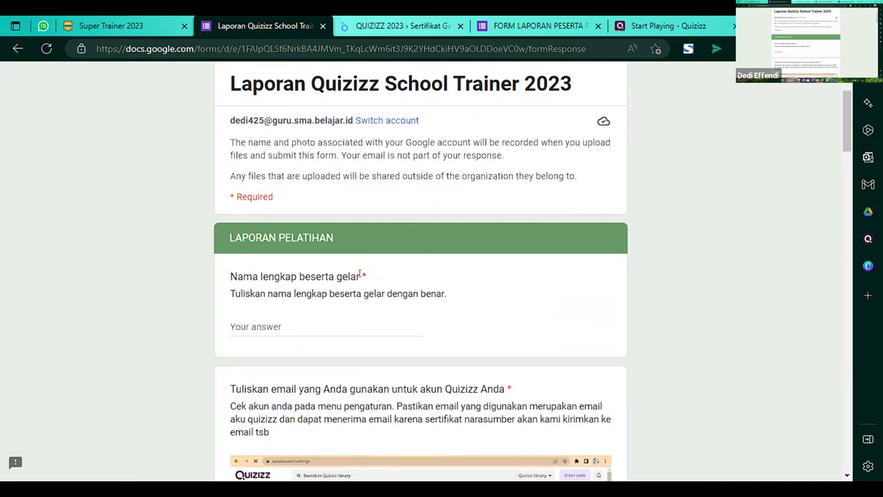
{"action": "left_click", "coordinate": [306, 331]}
{"action": "left_click", "coordinate": [539, 326]}
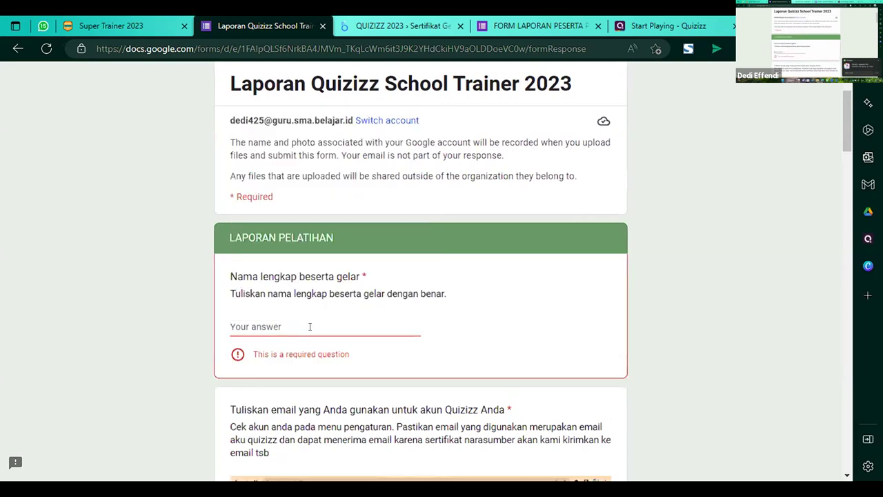
{"action": "left_click", "coordinate": [310, 326]}
{"action": "scroll", "coordinate": [310, 326], "scroll_direction": "down", "scroll_amount": 5}
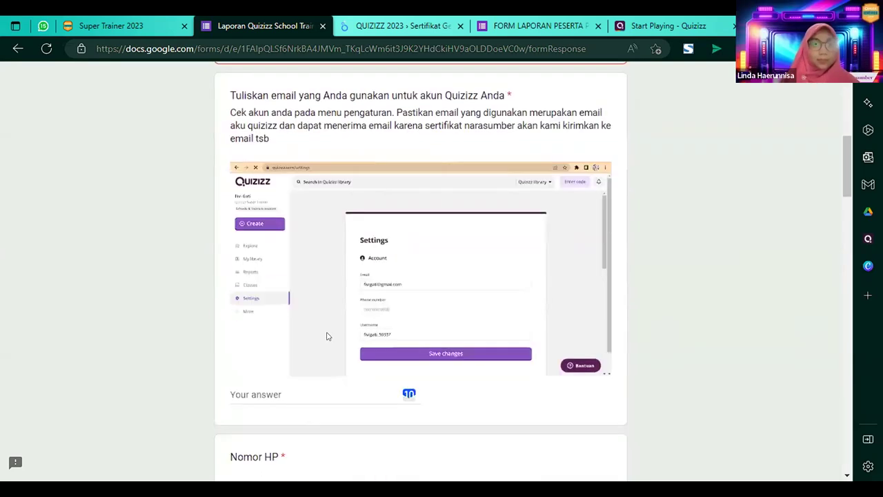
{"action": "left_click", "coordinate": [390, 392]}
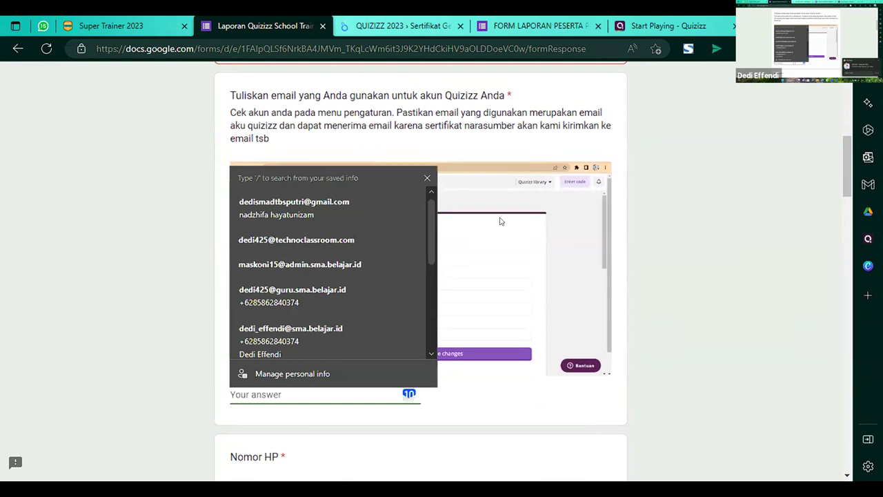
{"action": "left_click", "coordinate": [518, 251]}
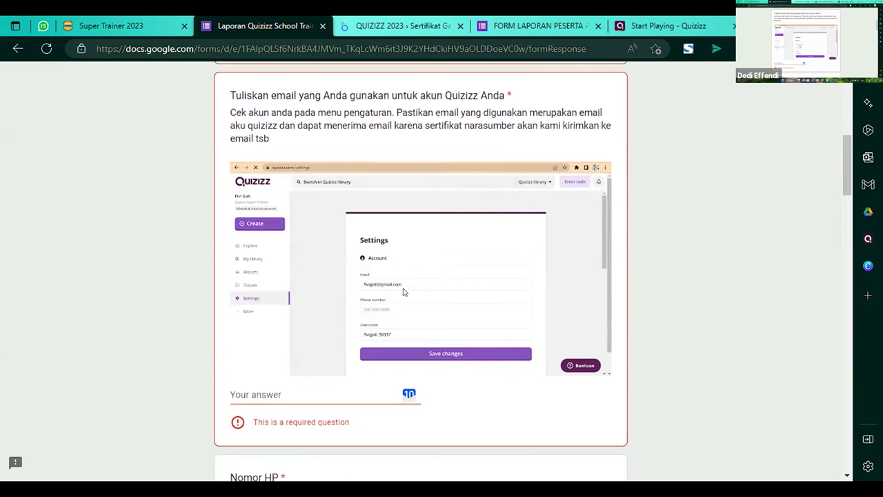
- View the Nomor HP question and the list of names under Nama Super Trainer/ Pelatih Anda without choosing a trainer
{"action": "scroll", "coordinate": [389, 295], "scroll_direction": "down", "scroll_amount": 3}
{"action": "scroll", "coordinate": [388, 295], "scroll_direction": "down", "scroll_amount": 2}
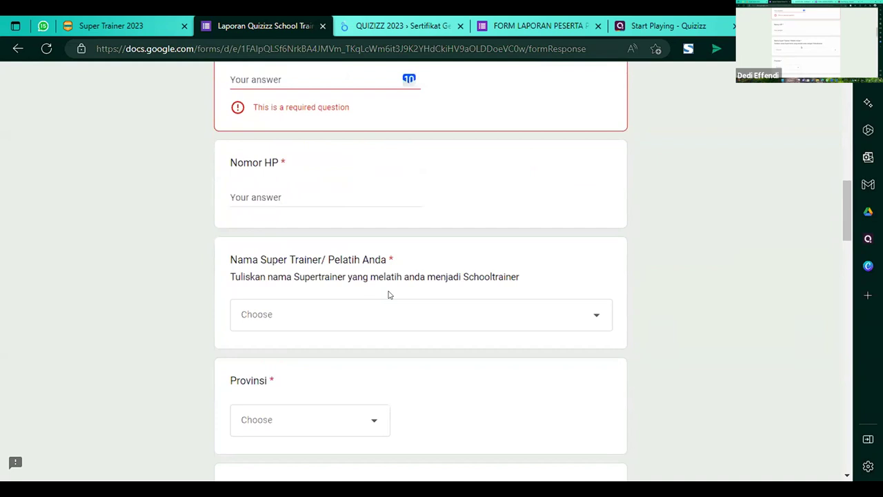
{"action": "left_click", "coordinate": [370, 322]}
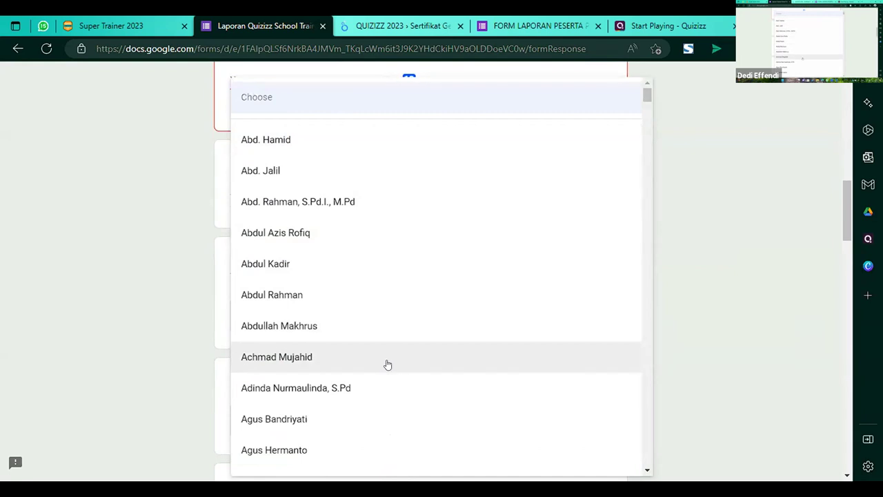
{"action": "left_click", "coordinate": [157, 361]}
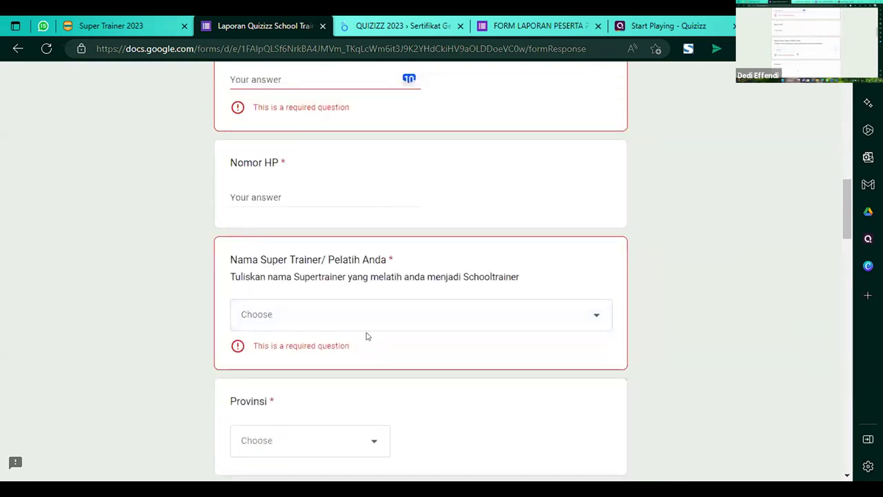
{"action": "left_click", "coordinate": [302, 324]}
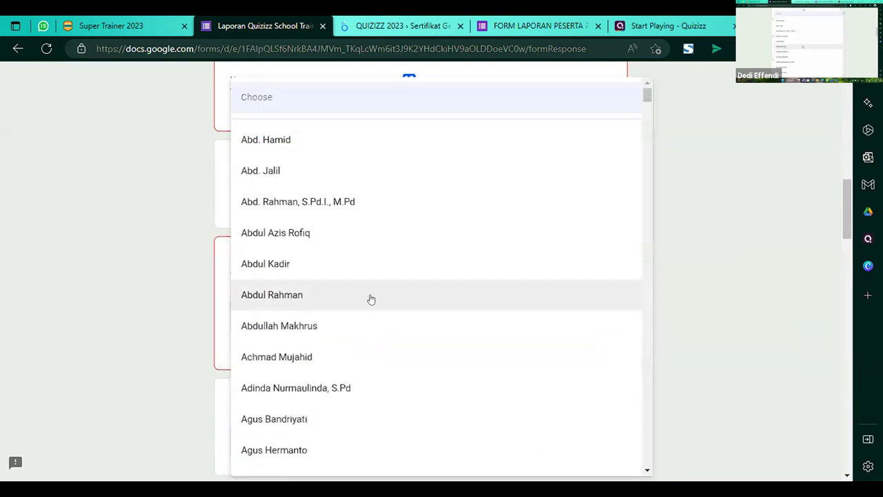
{"action": "left_click", "coordinate": [151, 318]}
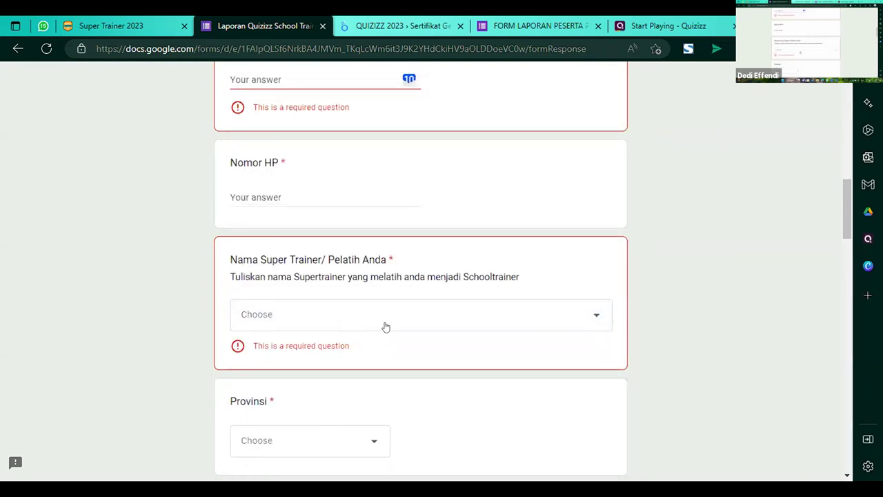
- Look through the Provinsi and Peserta pelatihan choices and the Kab/Kota question without selecting any option
{"action": "scroll", "coordinate": [385, 326], "scroll_direction": "down", "scroll_amount": 2}
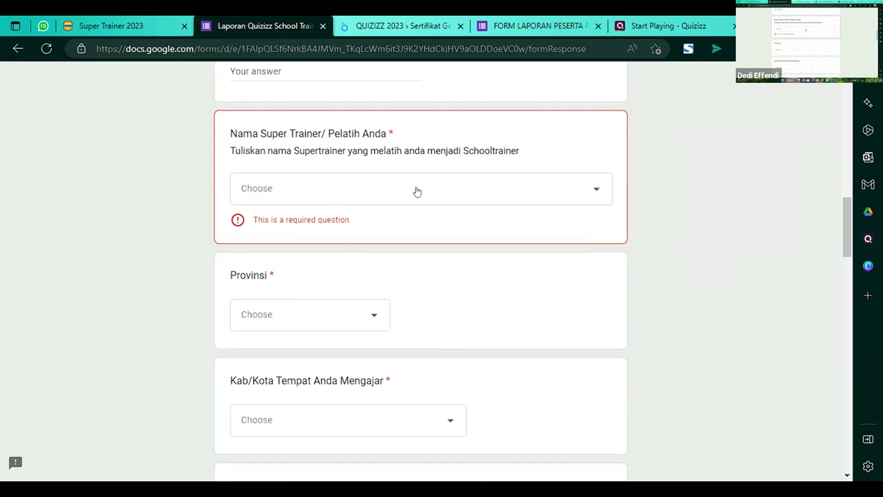
{"action": "left_click", "coordinate": [324, 320]}
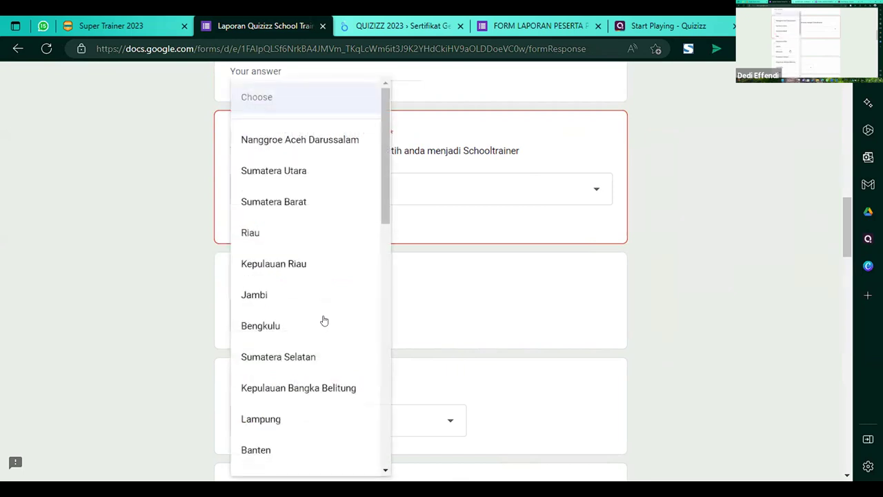
{"action": "left_click", "coordinate": [487, 298]}
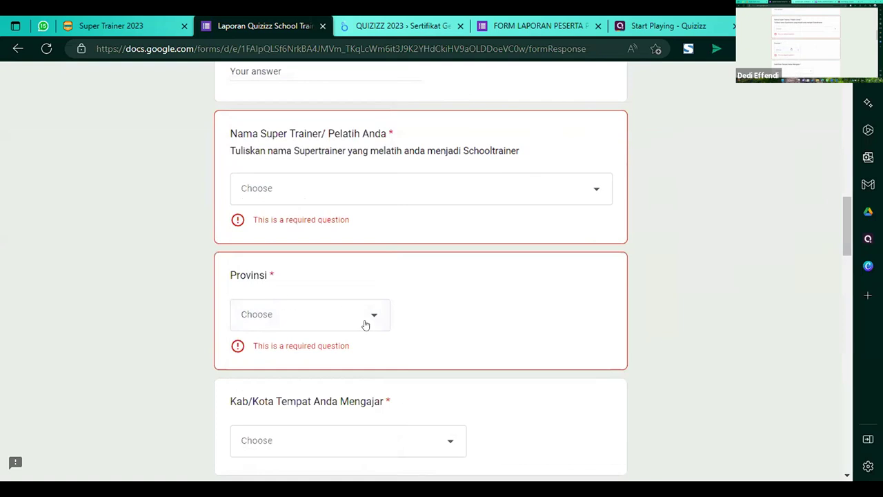
{"action": "scroll", "coordinate": [364, 321], "scroll_direction": "down", "scroll_amount": 4}
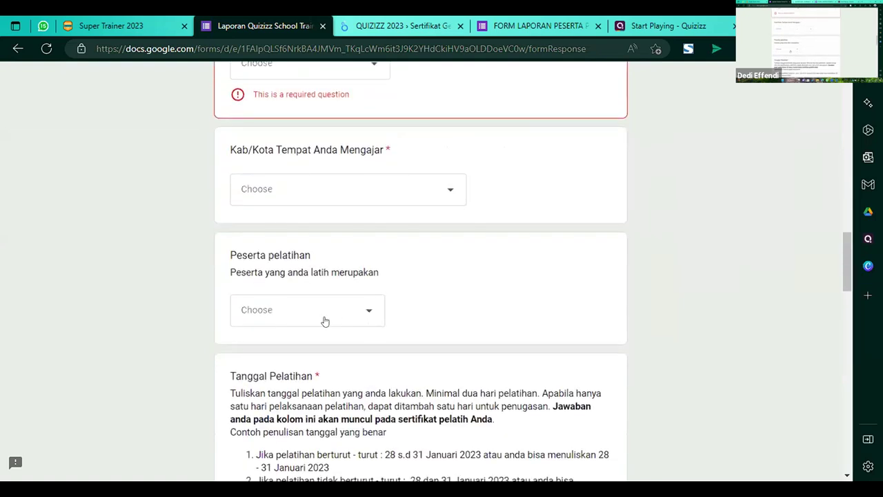
{"action": "left_click", "coordinate": [325, 321]}
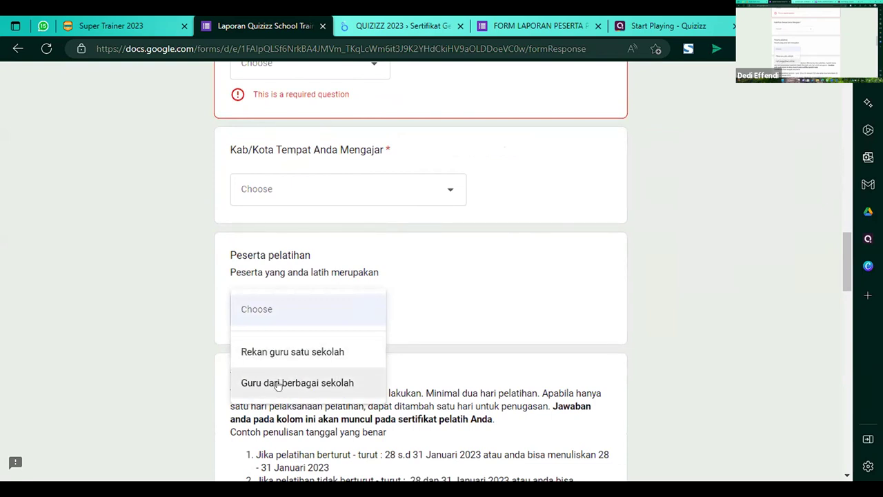
{"action": "left_click", "coordinate": [456, 313]}
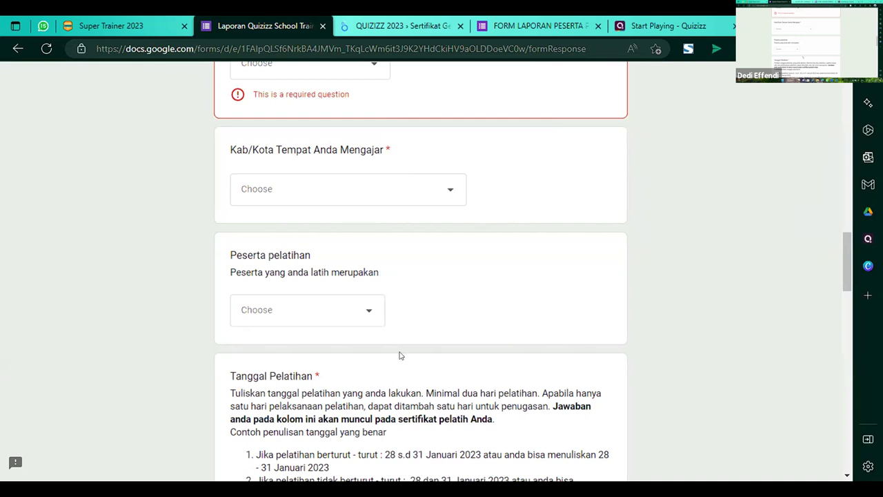
- Read the date-writing examples under Tanggal Pelatihan and the instructions for Tema Pelatihan and Tanggal hari ini
{"action": "scroll", "coordinate": [398, 355], "scroll_direction": "down", "scroll_amount": 2}
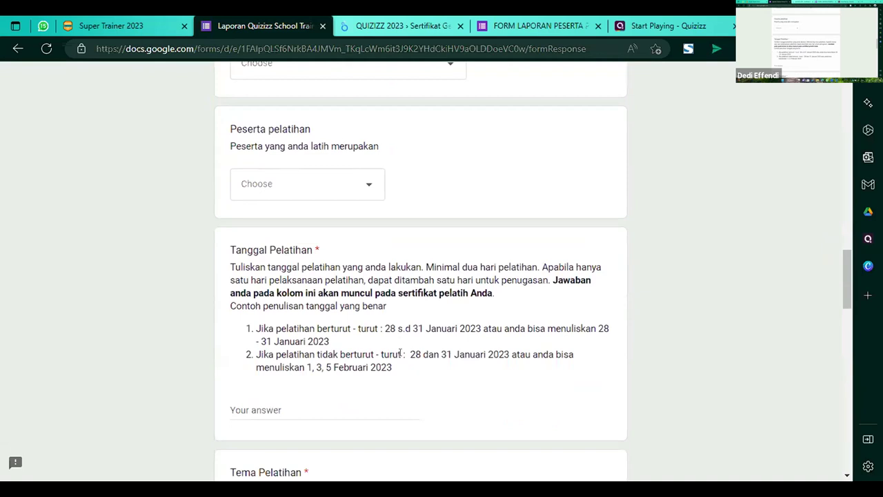
{"action": "scroll", "coordinate": [382, 381], "scroll_direction": "down", "scroll_amount": 2}
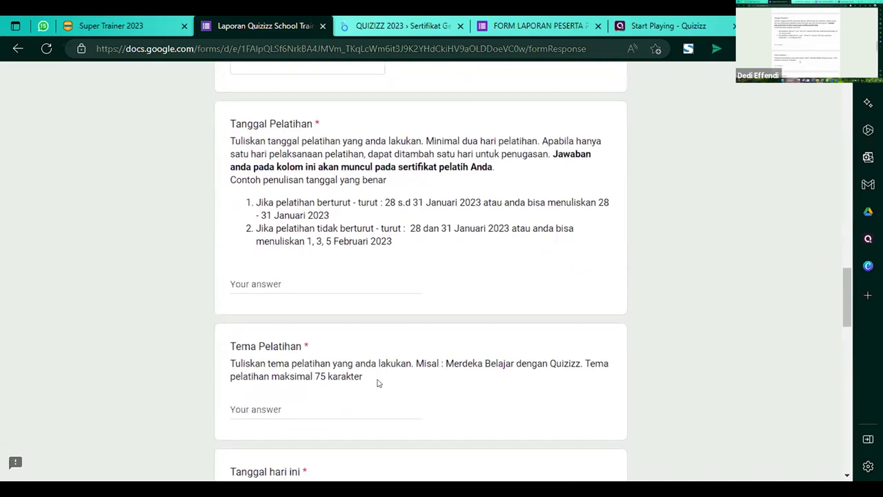
{"action": "scroll", "coordinate": [296, 274], "scroll_direction": "down", "scroll_amount": 2}
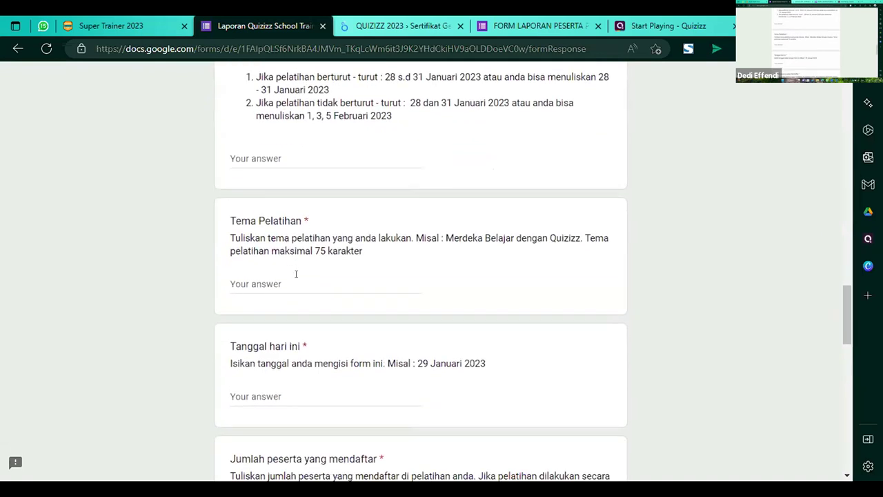
- Examine the questions on the number of registered participants and the number who passed the training, without entering counts
{"action": "scroll", "coordinate": [296, 274], "scroll_direction": "down", "scroll_amount": 5}
{"action": "left_click", "coordinate": [289, 250]}
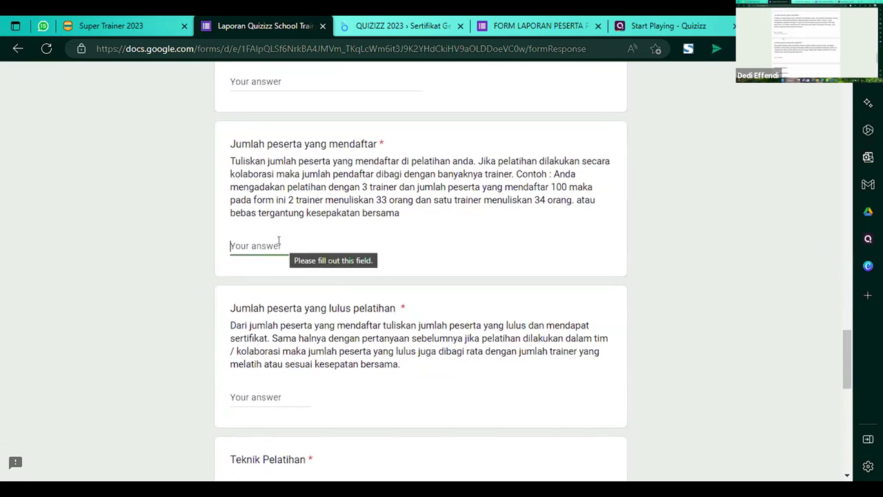
{"action": "scroll", "coordinate": [271, 257], "scroll_direction": "down", "scroll_amount": 2}
{"action": "left_click", "coordinate": [262, 271]}
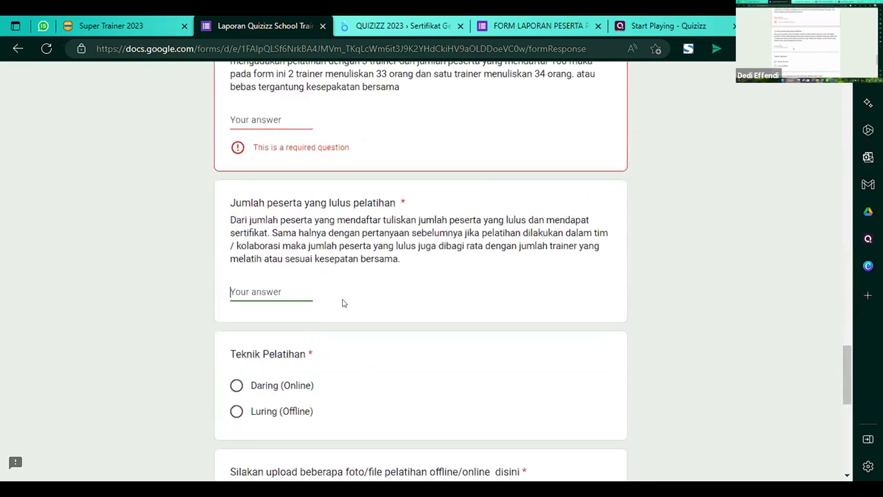
- Examine the Teknik Pelatihan choices, the training photo/file upload question and the optional Link Kegiatan Pelatihan question without answering them
{"action": "scroll", "coordinate": [365, 325], "scroll_direction": "down", "scroll_amount": 2}
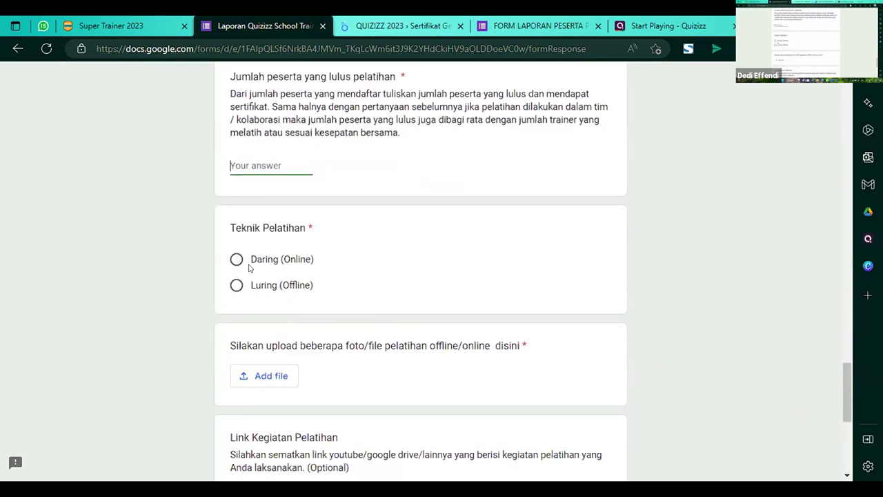
{"action": "scroll", "coordinate": [347, 360], "scroll_direction": "down", "scroll_amount": 1}
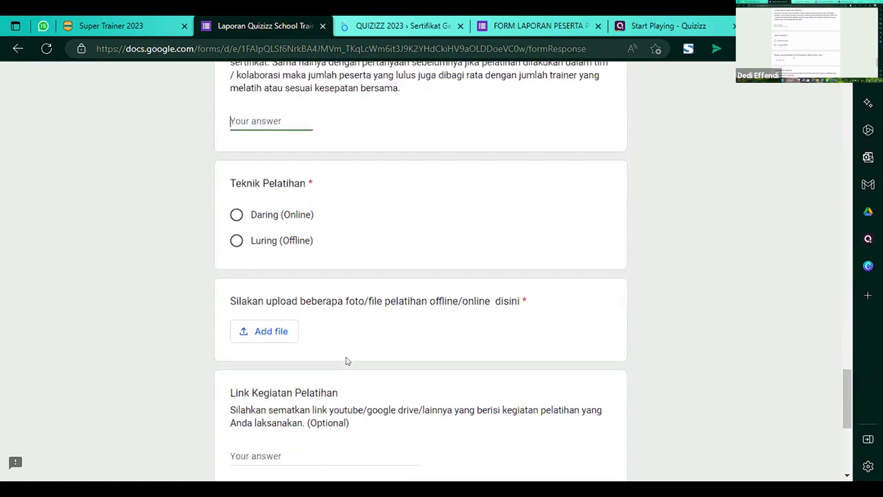
{"action": "scroll", "coordinate": [347, 361], "scroll_direction": "down", "scroll_amount": 2}
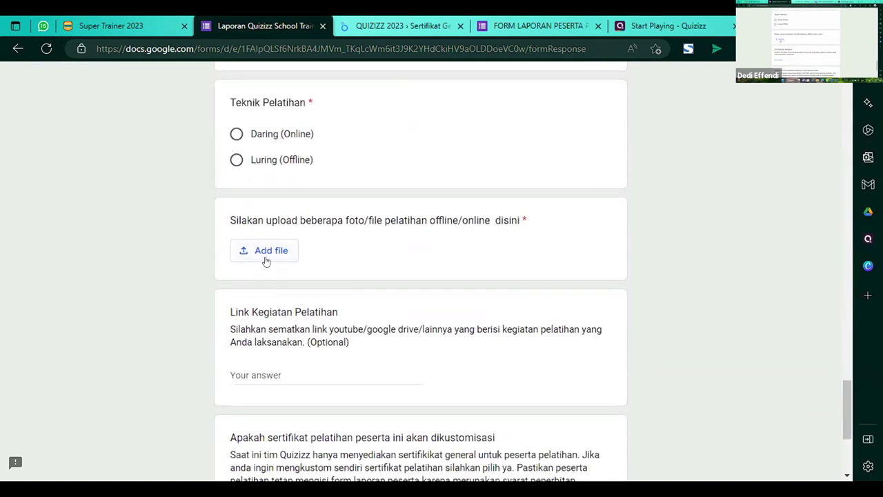
{"action": "scroll", "coordinate": [430, 267], "scroll_direction": "down", "scroll_amount": 2}
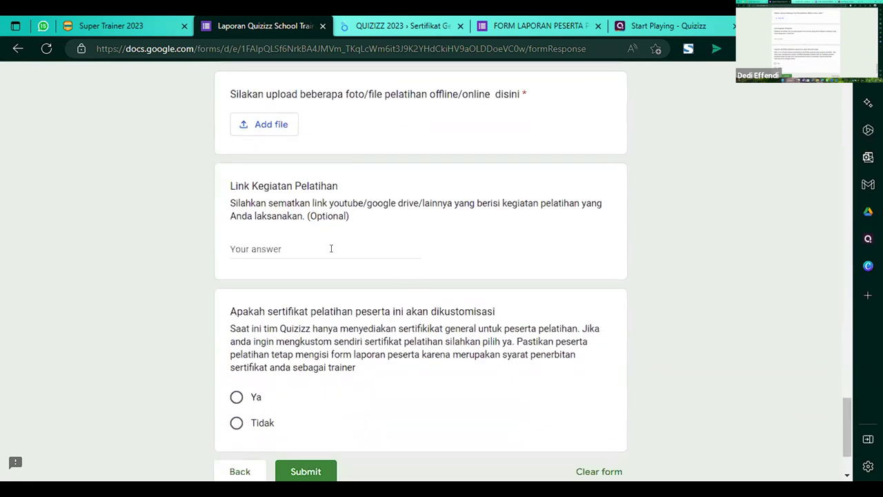
{"action": "left_click", "coordinate": [357, 242]}
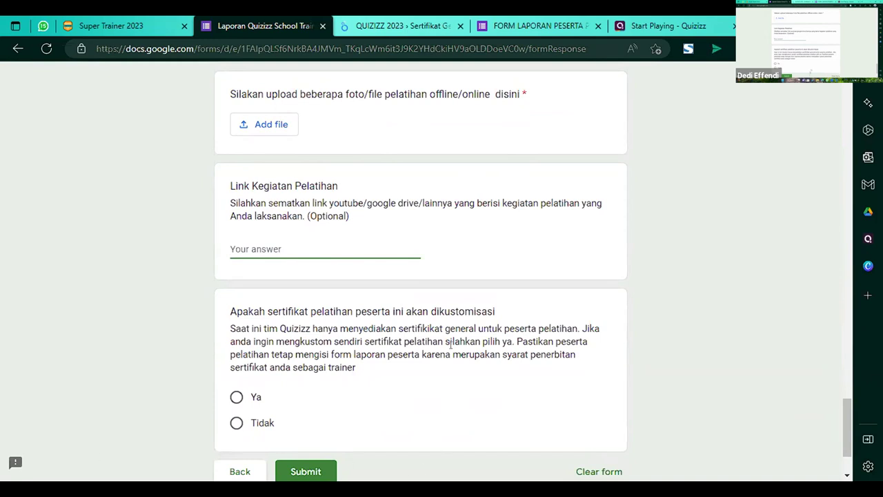
- Highlight the question about customising the participants' training certificates, try the answer Ya, and settle on Tidak
{"action": "scroll", "coordinate": [449, 351], "scroll_direction": "down", "scroll_amount": 1}
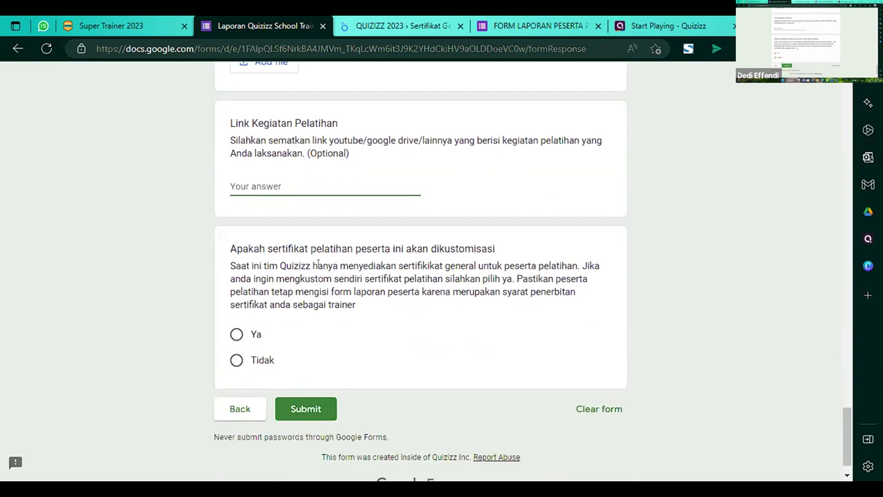
{"action": "left_click", "coordinate": [265, 243]}
{"action": "left_click_drag", "start_coordinate": [262, 246], "coordinate": [500, 250]}
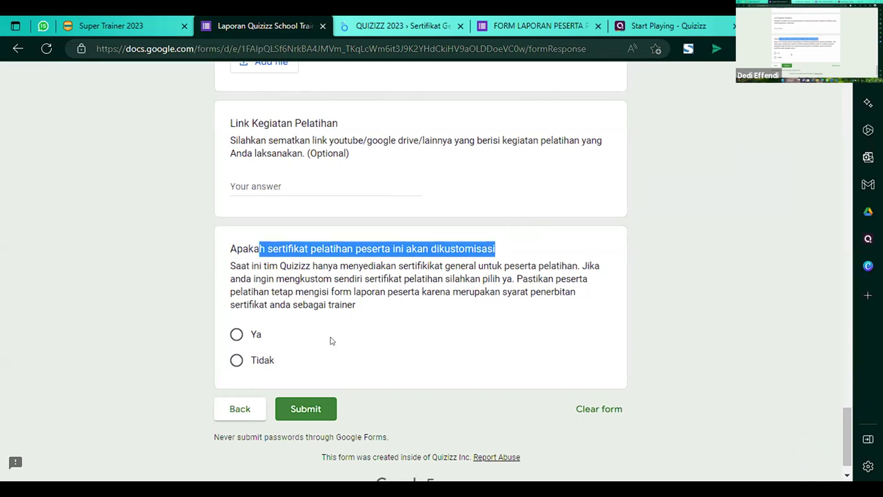
{"action": "left_click", "coordinate": [235, 359]}
{"action": "left_click", "coordinate": [236, 333]}
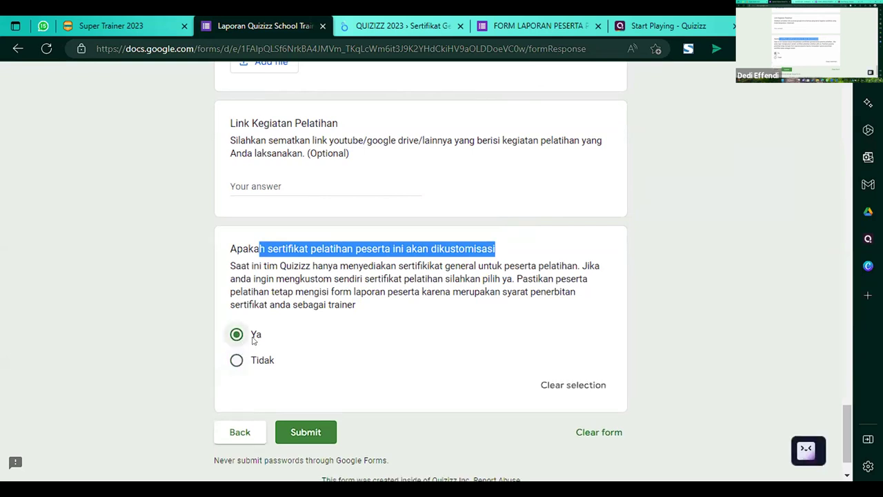
{"action": "left_click", "coordinate": [236, 359]}
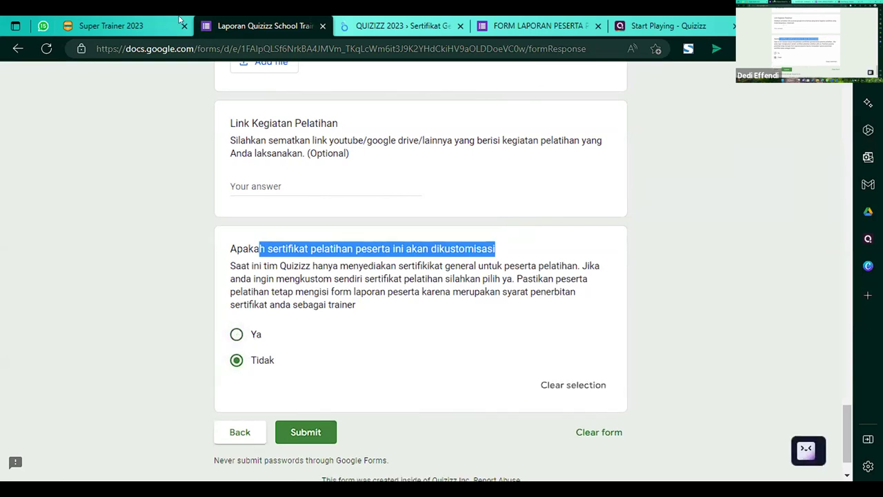
- Return to the Super Trainer 2023 site and view the Pelaporan School Trainer entry
{"action": "left_click", "coordinate": [144, 26]}
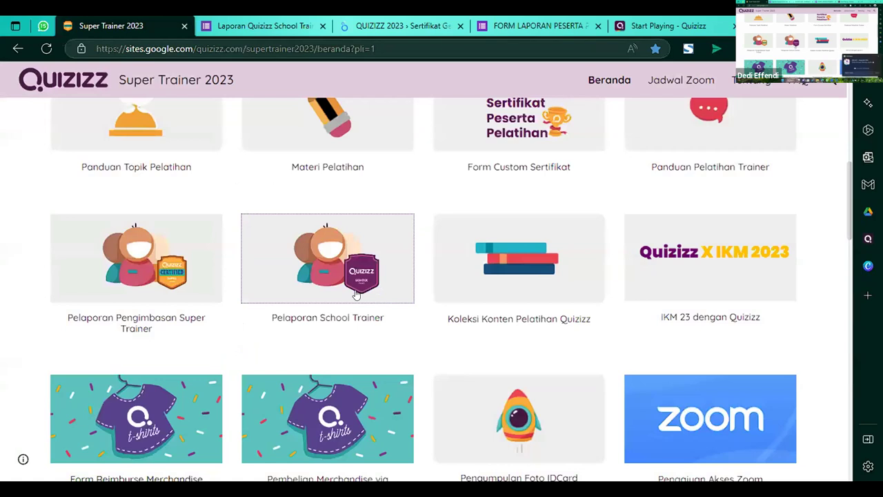
{"action": "scroll", "coordinate": [469, 341], "scroll_direction": "down", "scroll_amount": 1}
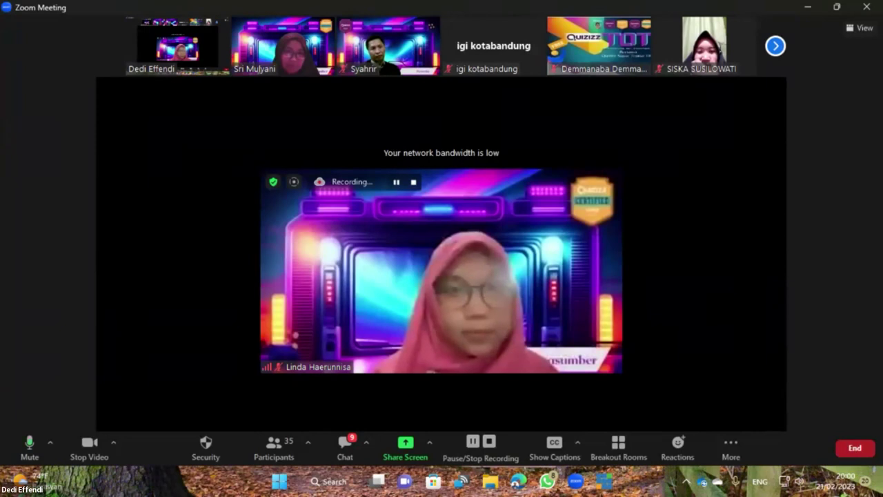
- Switch to the Zoom meeting, show it in Gallery view, and read the participants' messages in the meeting chat
{"action": "left_click", "coordinate": [856, 30]}
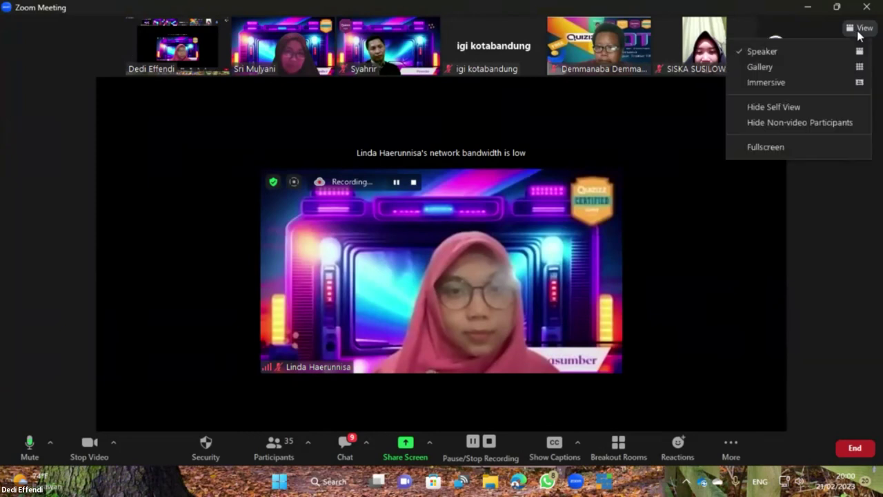
{"action": "left_click", "coordinate": [816, 67]}
{"action": "mouse_move", "coordinate": [370, 287]}
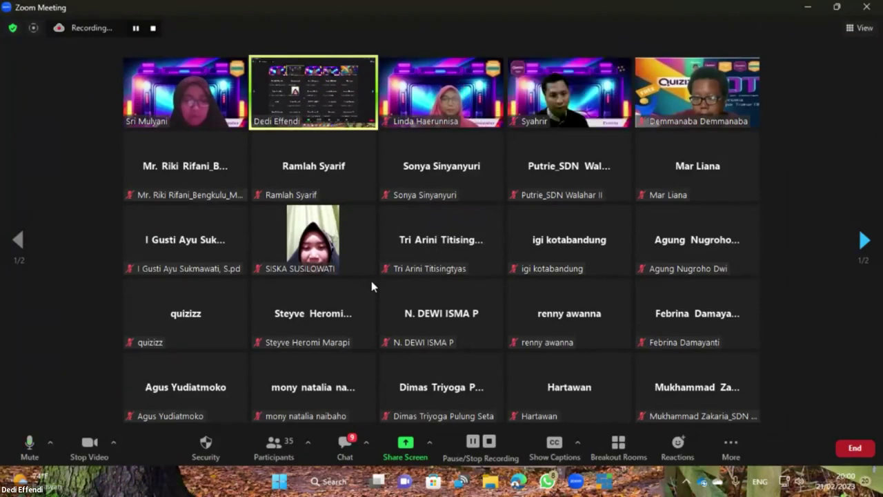
{"action": "left_click", "coordinate": [345, 449]}
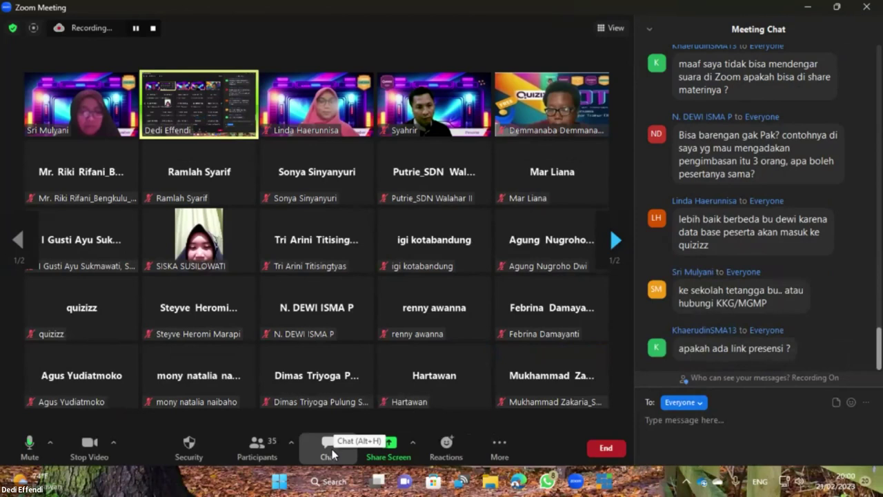
{"action": "left_click", "coordinate": [332, 453]}
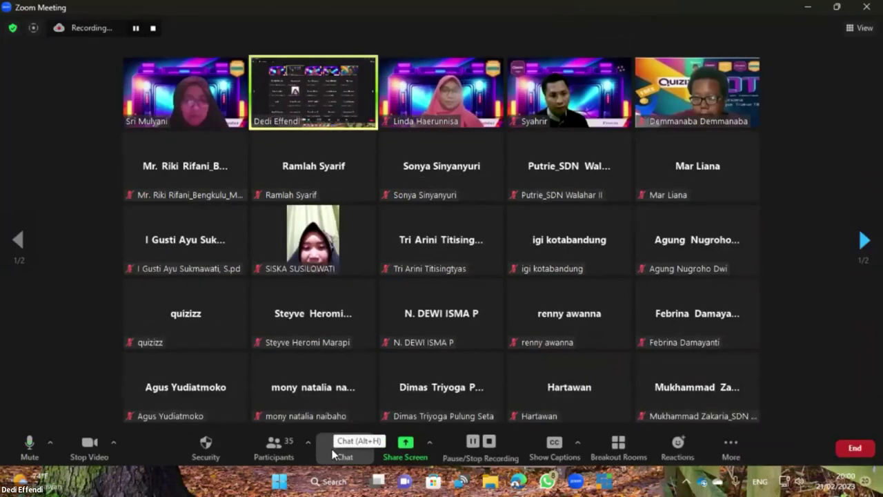
{"action": "mouse_move", "coordinate": [354, 394]}
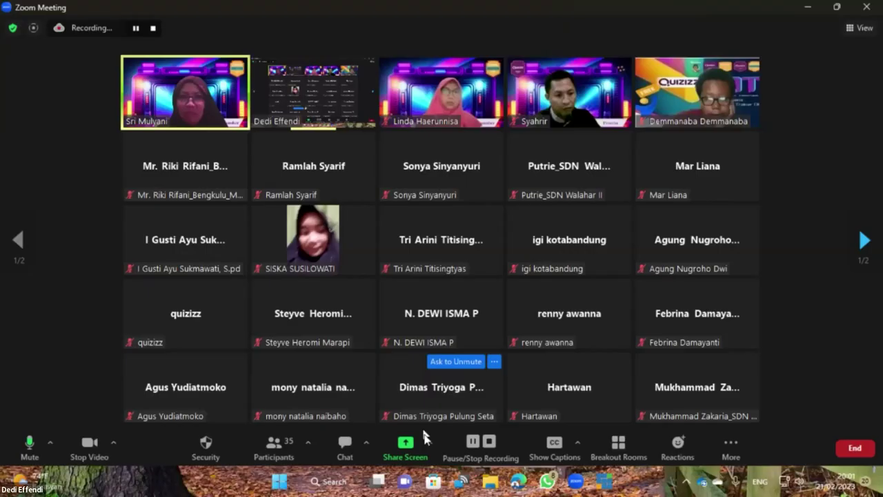
- Look through the whole list of Zoom meeting participants and their microphone status
{"action": "left_click", "coordinate": [274, 445]}
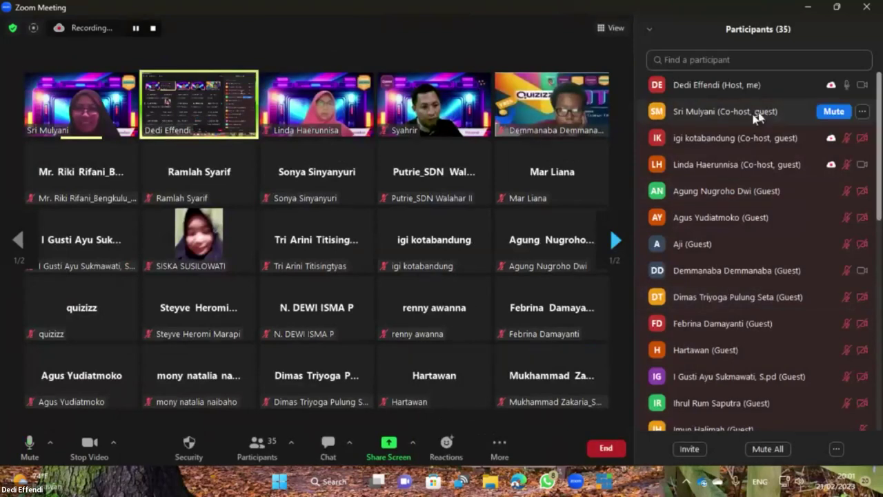
{"action": "scroll", "coordinate": [793, 228], "scroll_direction": "down", "scroll_amount": 5}
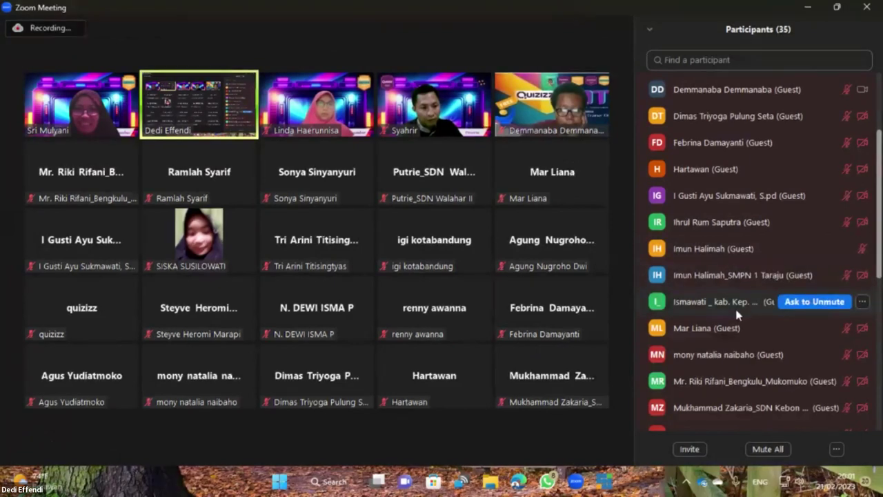
{"action": "scroll", "coordinate": [742, 307], "scroll_direction": "down", "scroll_amount": 3}
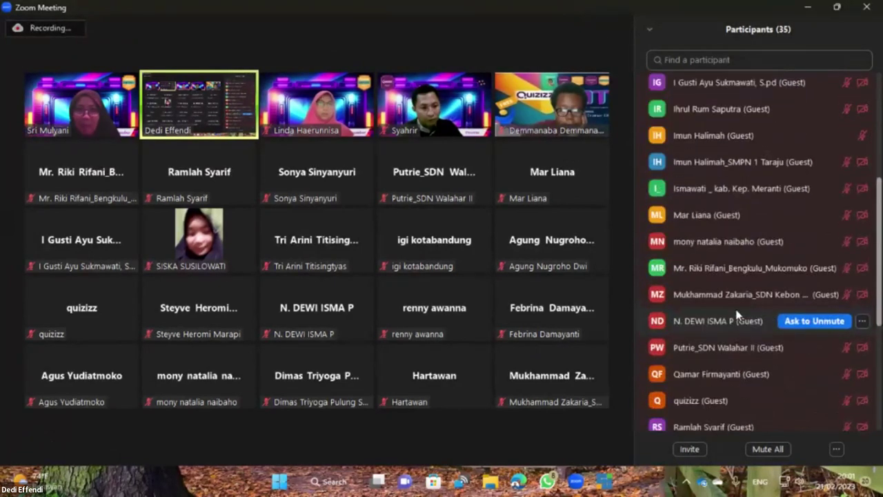
{"action": "scroll", "coordinate": [736, 314], "scroll_direction": "down", "scroll_amount": 3}
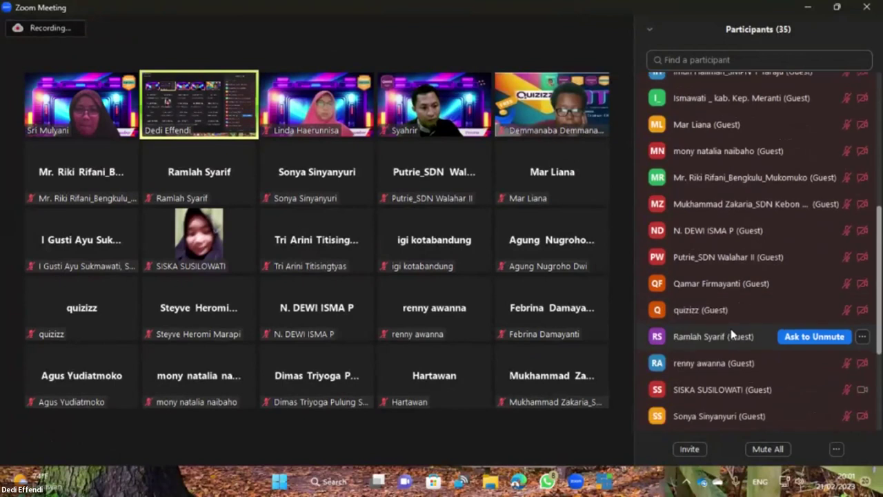
{"action": "scroll", "coordinate": [733, 335], "scroll_direction": "down", "scroll_amount": 4}
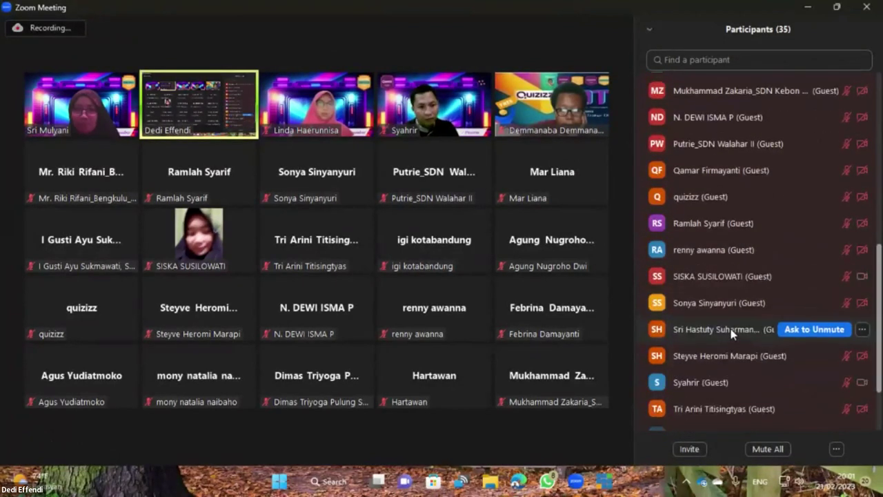
{"action": "scroll", "coordinate": [732, 334], "scroll_direction": "down", "scroll_amount": 3}
{"action": "scroll", "coordinate": [733, 334], "scroll_direction": "up", "scroll_amount": 8}
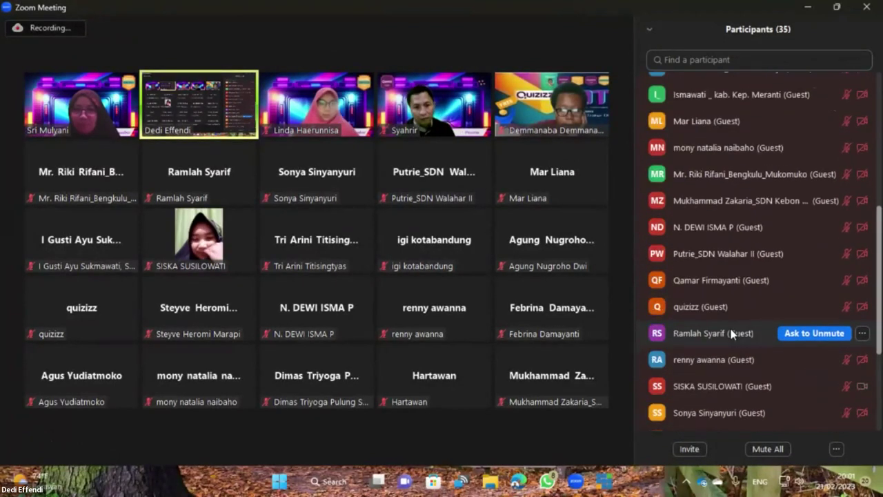
{"action": "scroll", "coordinate": [737, 338], "scroll_direction": "down", "scroll_amount": 8}
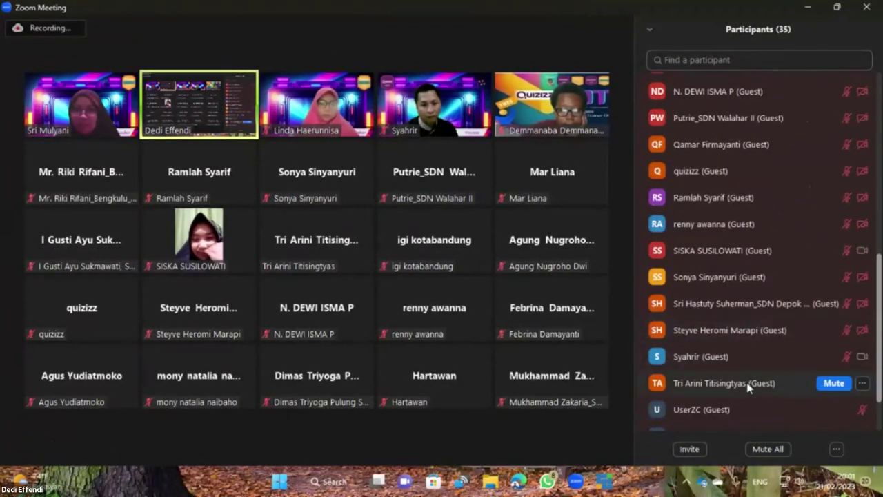
{"action": "scroll", "coordinate": [749, 388], "scroll_direction": "up", "scroll_amount": 2}
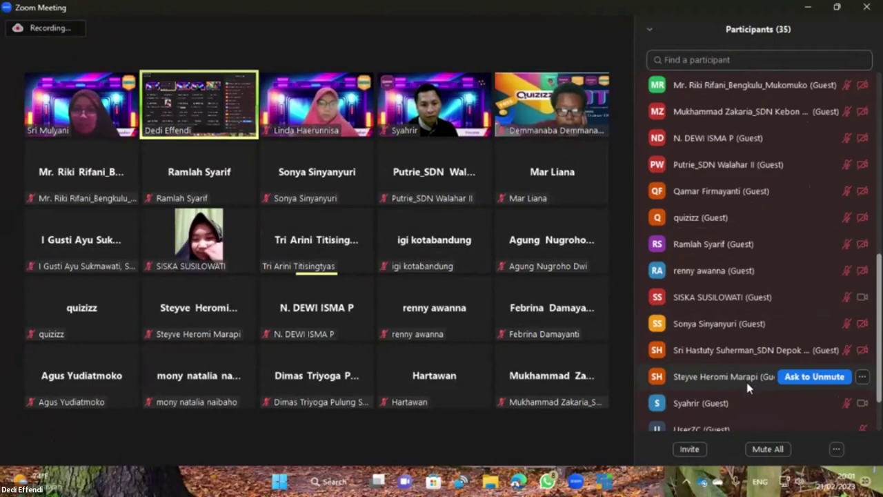
{"action": "mouse_move", "coordinate": [355, 252]}
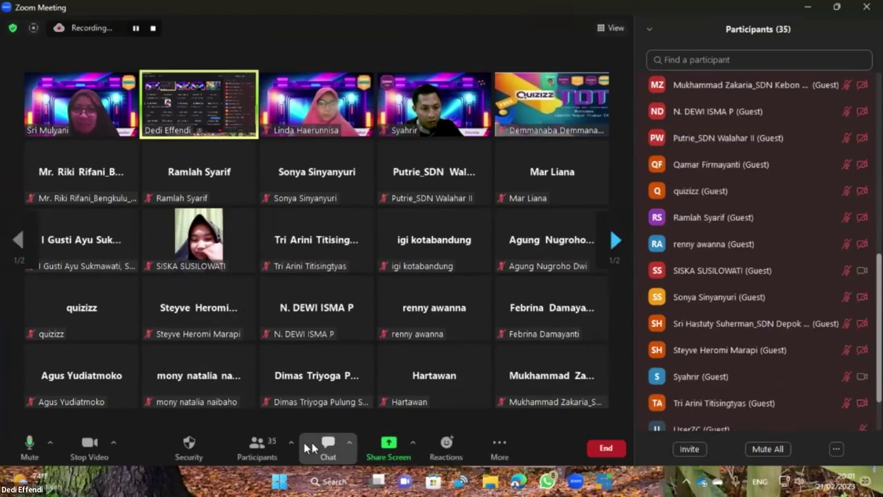
- Check the meeting chat alongside the participant list, and close both
{"action": "left_click", "coordinate": [328, 452]}
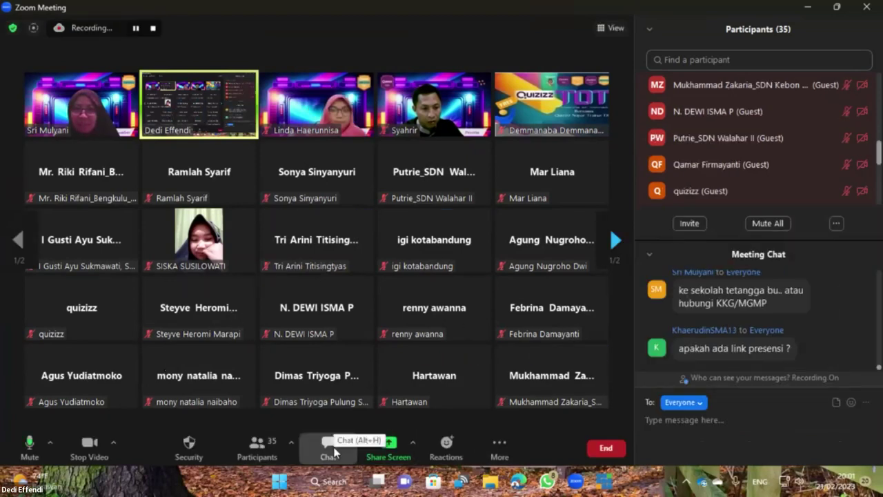
{"action": "left_click", "coordinate": [330, 452]}
{"action": "left_click", "coordinate": [266, 452]}
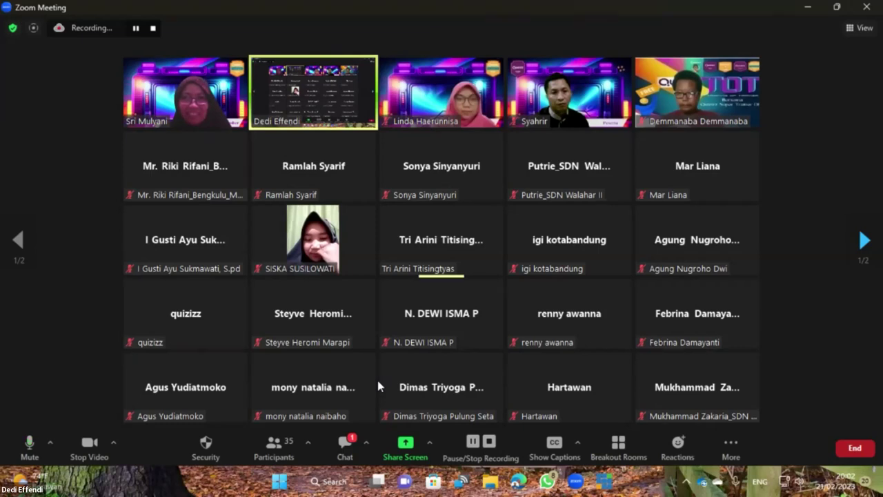
- Set the meeting to Speaker view and read the newest message in the meeting chat
{"action": "mouse_move", "coordinate": [353, 383]}
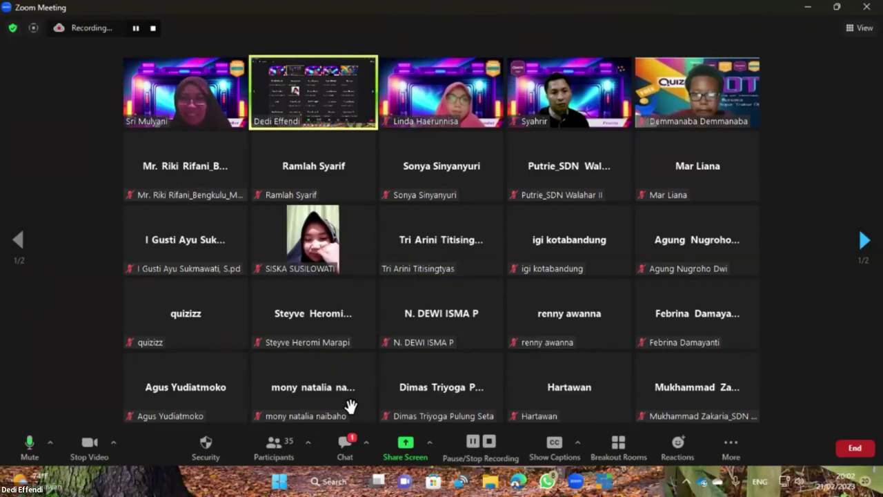
{"action": "left_click", "coordinate": [859, 27]}
{"action": "left_click", "coordinate": [829, 54]}
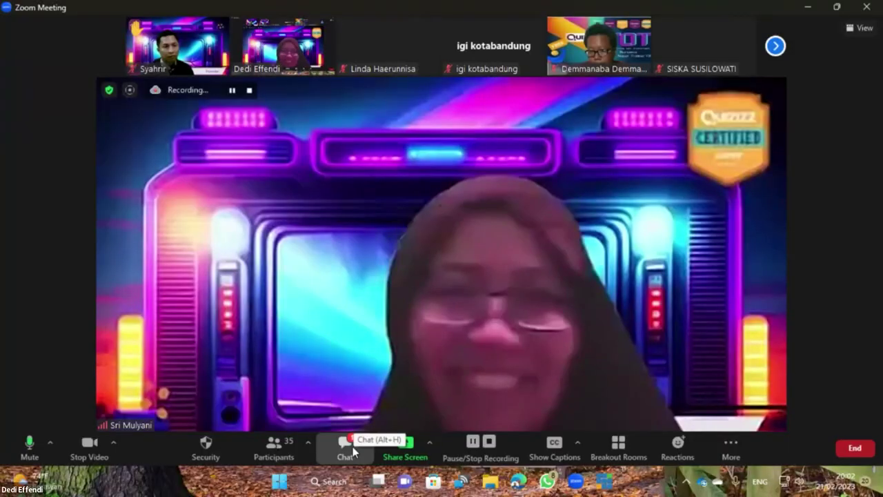
{"action": "left_click", "coordinate": [353, 446]}
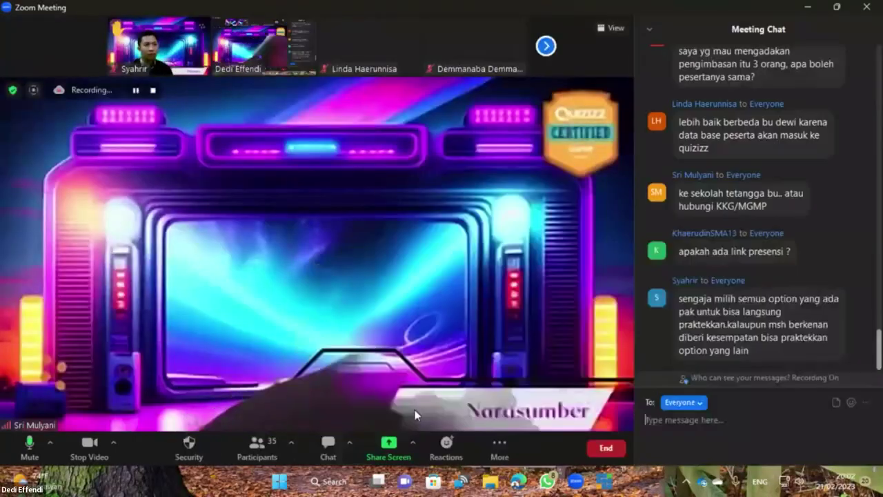
{"action": "left_click", "coordinate": [327, 446]}
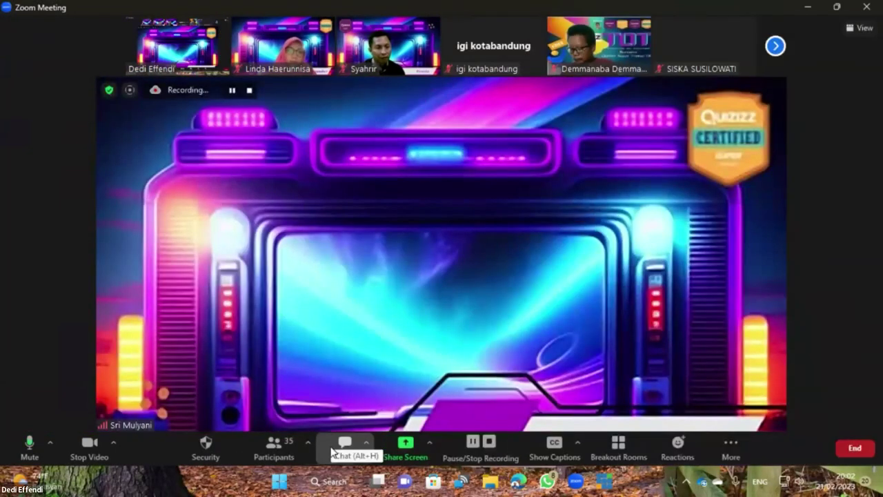
- Reopen the meeting's participant list and look through the attendees from the end back up
{"action": "left_click", "coordinate": [286, 450]}
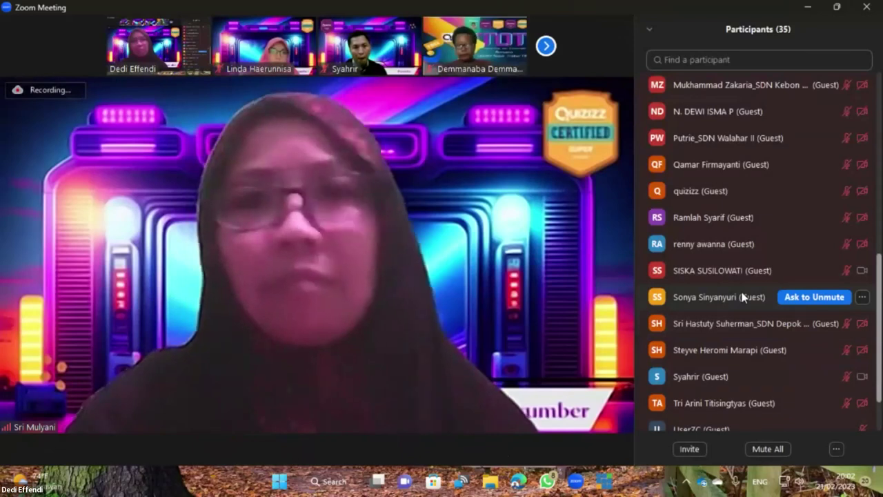
{"action": "scroll", "coordinate": [743, 296], "scroll_direction": "down", "scroll_amount": 2}
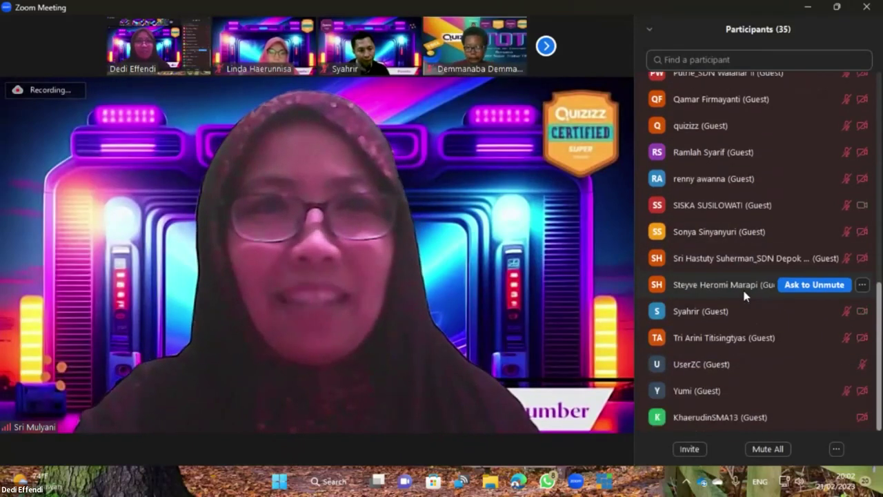
{"action": "scroll", "coordinate": [743, 297], "scroll_direction": "up", "scroll_amount": 7}
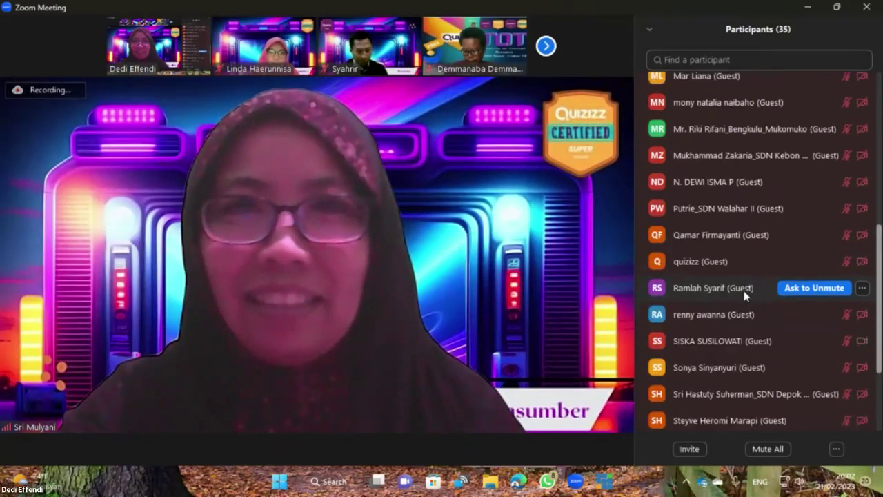
{"action": "scroll", "coordinate": [743, 297], "scroll_direction": "up", "scroll_amount": 2}
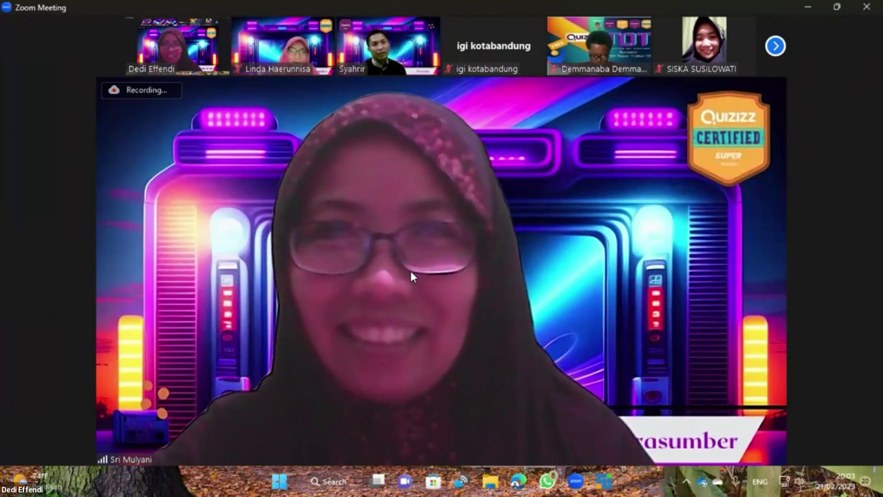
{"action": "mouse_move", "coordinate": [411, 267]}
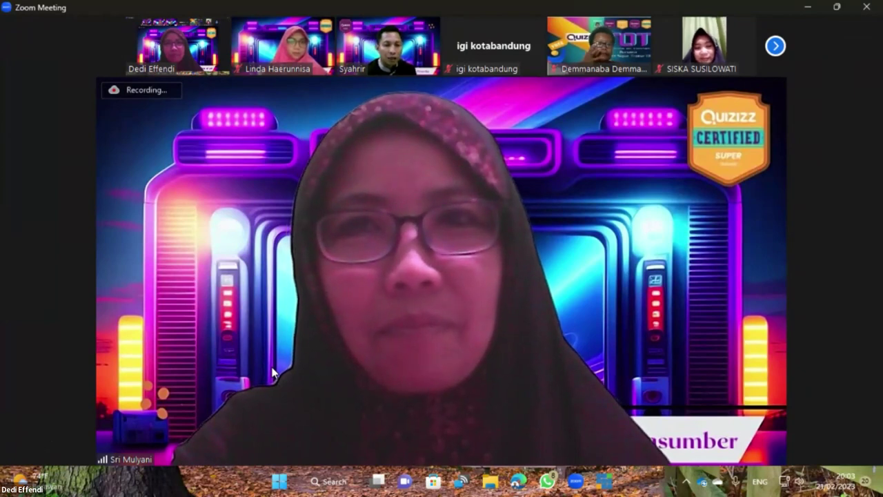
{"action": "left_click", "coordinate": [28, 445]}
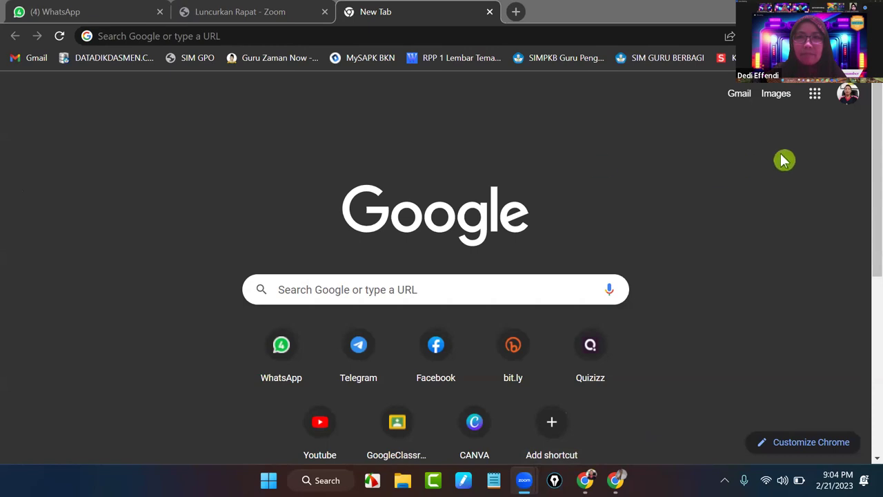
- Open the Google Form IMPORT SOAL PAS / PAT DARING TEMA 6 from My Drive in Google Drive
{"action": "left_click", "coordinate": [814, 98]}
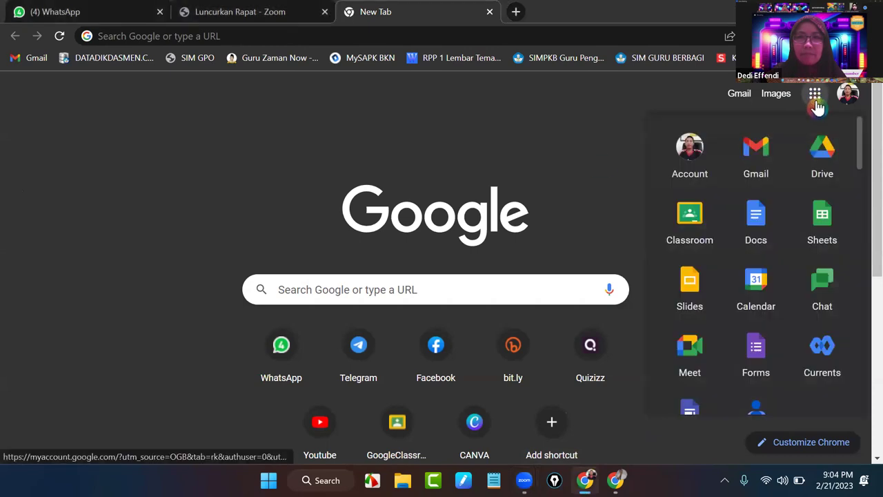
{"action": "left_click", "coordinate": [820, 153]}
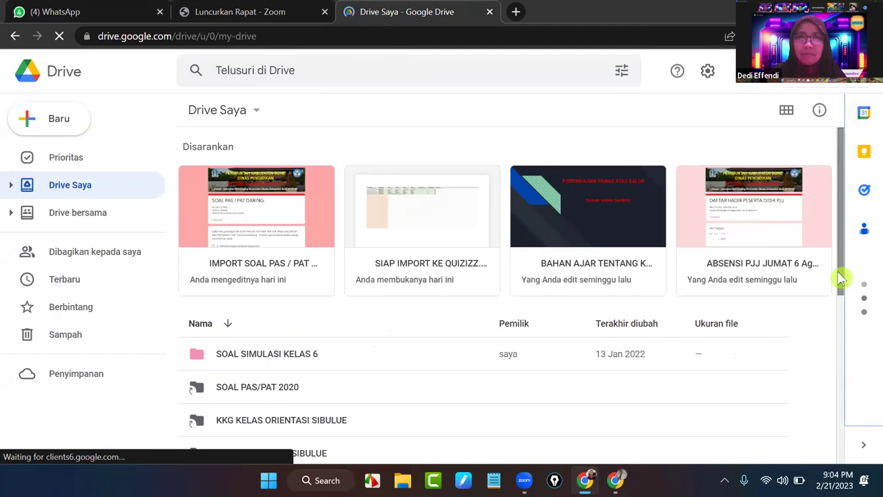
{"action": "scroll", "coordinate": [621, 347], "scroll_direction": "down", "scroll_amount": 5}
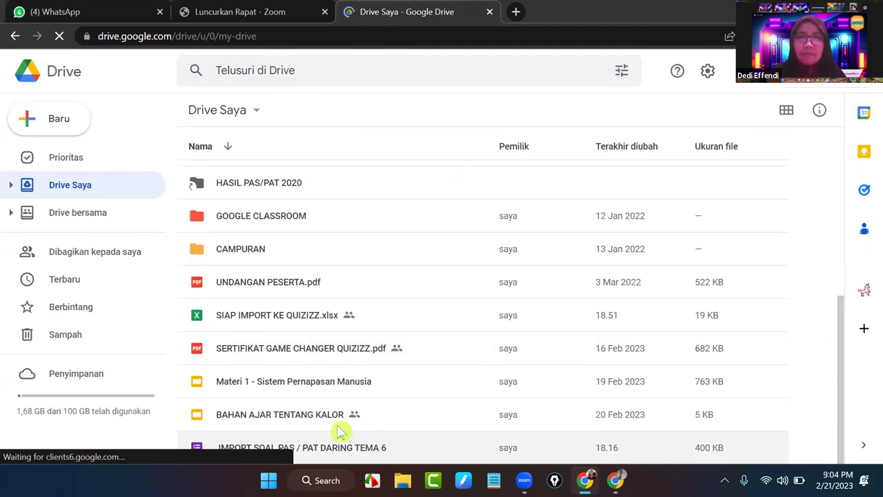
{"action": "scroll", "coordinate": [359, 442], "scroll_direction": "up", "scroll_amount": 2}
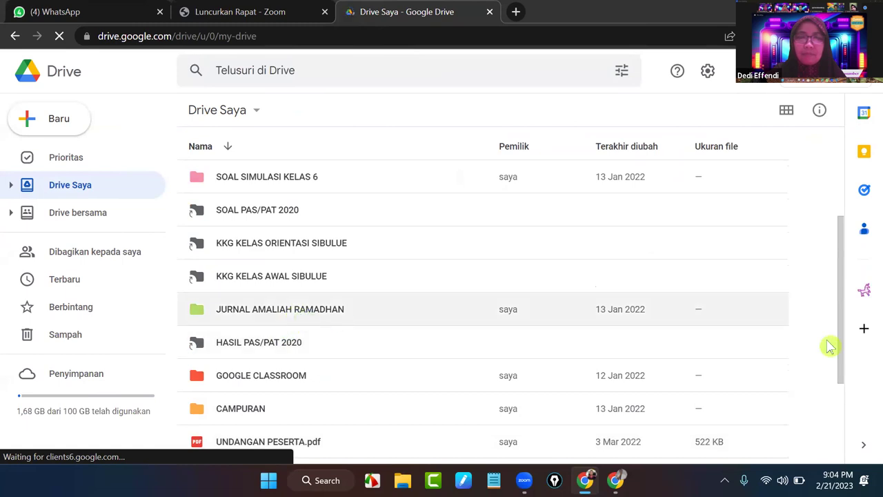
{"action": "scroll", "coordinate": [371, 404], "scroll_direction": "down", "scroll_amount": 1}
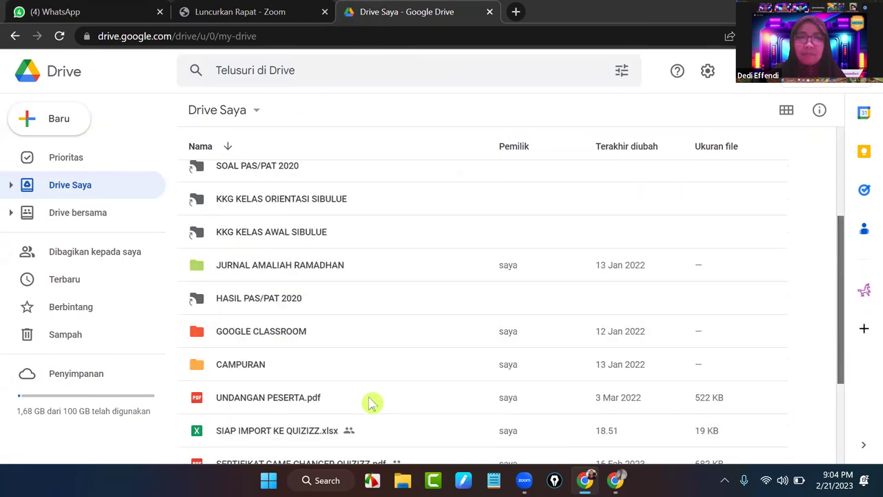
{"action": "scroll", "coordinate": [373, 401], "scroll_direction": "down", "scroll_amount": 2}
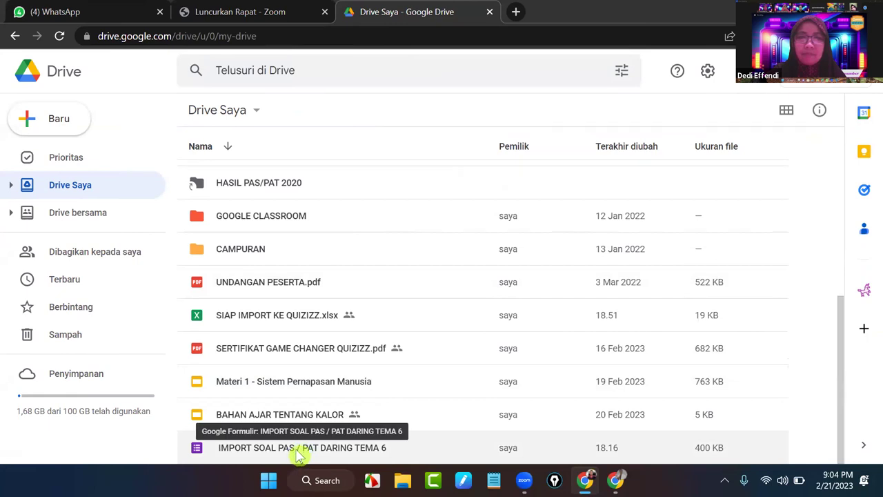
{"action": "double_click", "coordinate": [298, 454]}
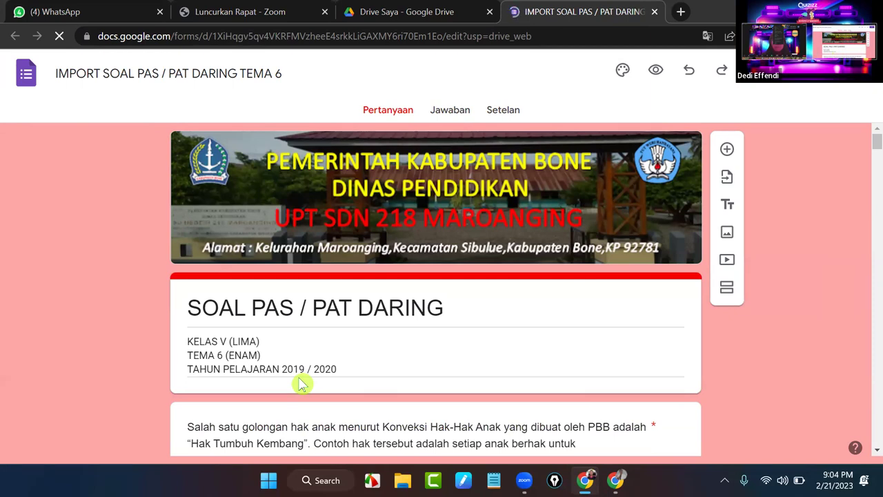
- Examine the form's header, title section and first multiple-choice question
{"action": "left_click", "coordinate": [290, 367]}
{"action": "left_click", "coordinate": [380, 352]}
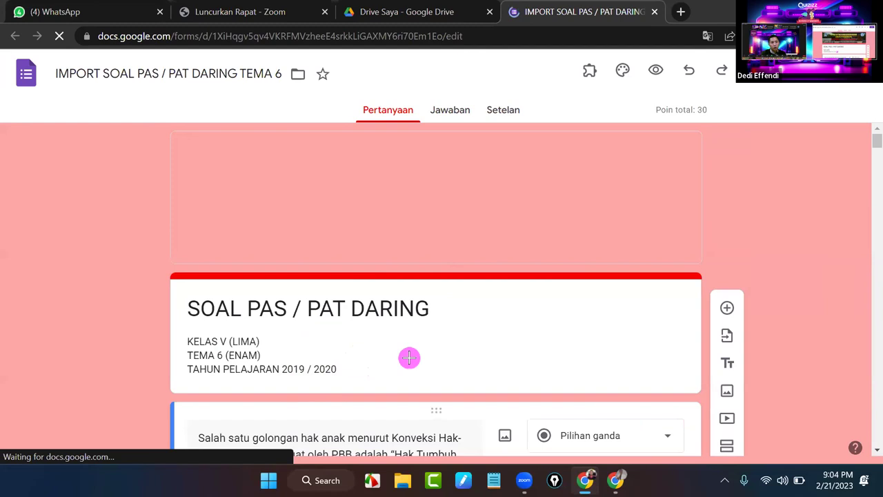
{"action": "scroll", "coordinate": [409, 357], "scroll_direction": "down", "scroll_amount": 2}
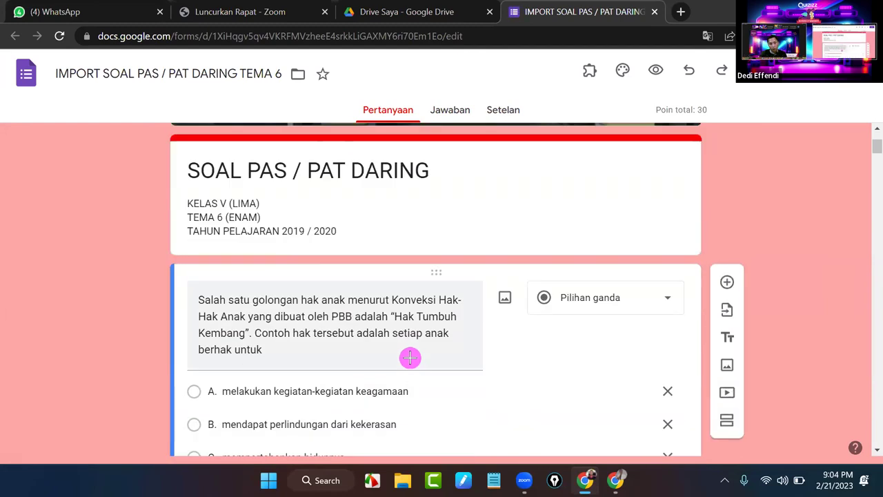
{"action": "scroll", "coordinate": [410, 357], "scroll_direction": "up", "scroll_amount": 1}
{"action": "scroll", "coordinate": [410, 357], "scroll_direction": "up", "scroll_amount": 1}
{"action": "scroll", "coordinate": [409, 356], "scroll_direction": "down", "scroll_amount": 1}
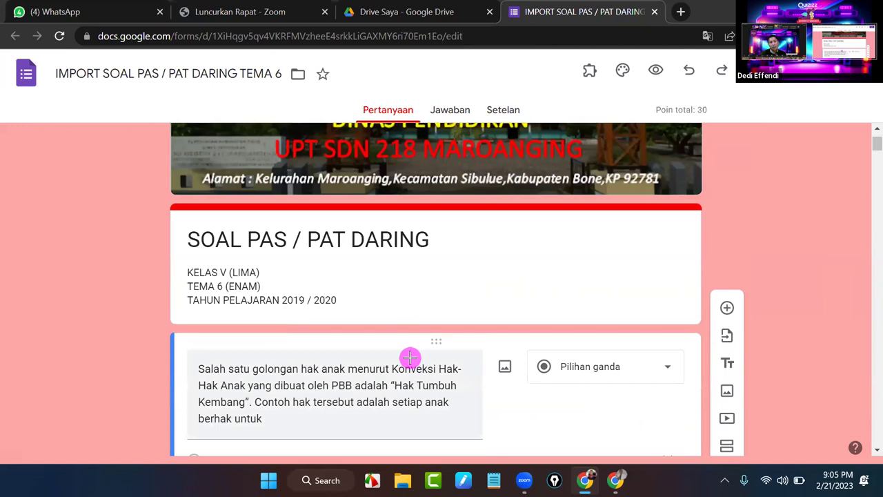
{"action": "scroll", "coordinate": [409, 357], "scroll_direction": "down", "scroll_amount": 2}
{"action": "scroll", "coordinate": [408, 358], "scroll_direction": "up", "scroll_amount": 2}
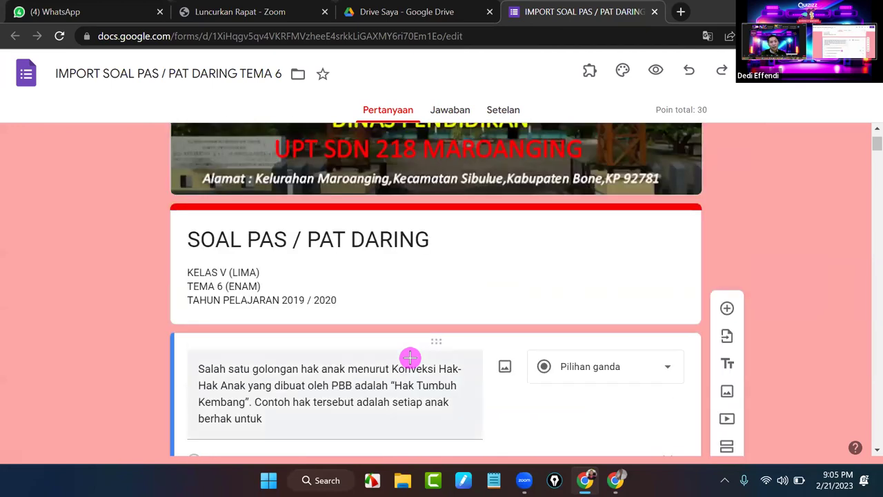
{"action": "scroll", "coordinate": [358, 324], "scroll_direction": "down", "scroll_amount": 1}
{"action": "left_click", "coordinate": [358, 316]}
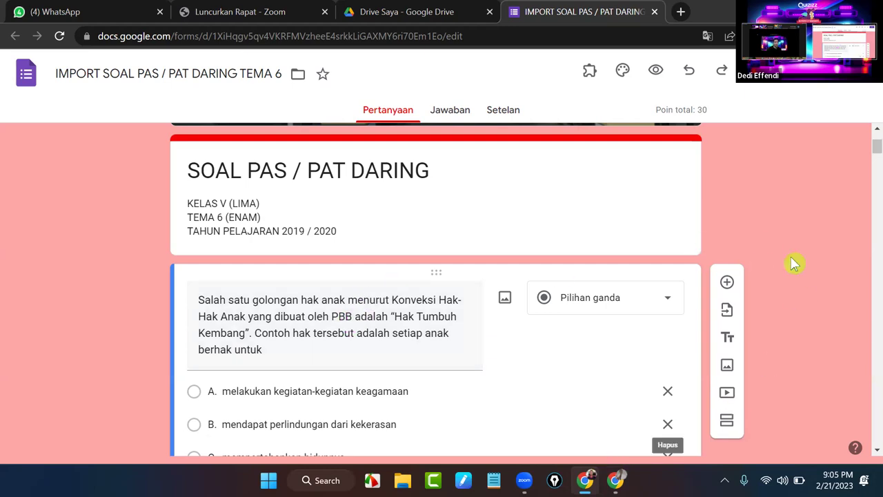
{"action": "scroll", "coordinate": [794, 262], "scroll_direction": "up", "scroll_amount": 1}
{"action": "scroll", "coordinate": [794, 262], "scroll_direction": "up", "scroll_amount": 1}
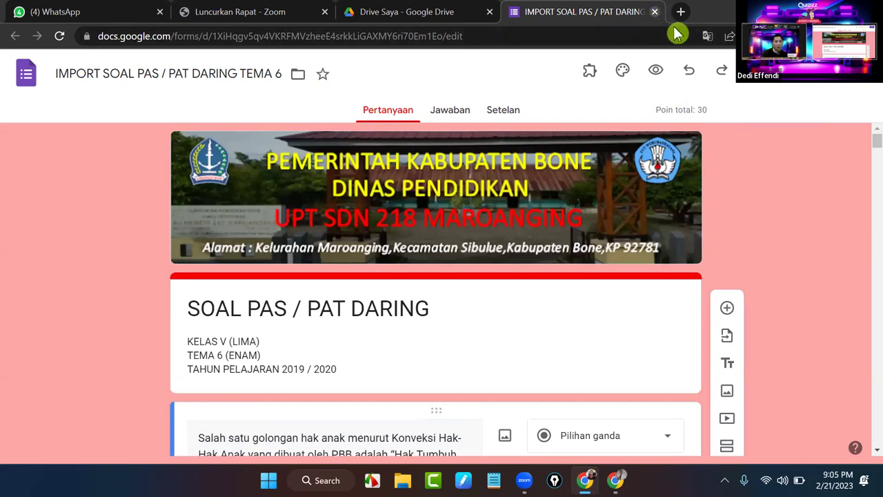
- Close the form, the separate Quizizz join window and the Google Drive page
{"action": "left_click", "coordinate": [654, 12]}
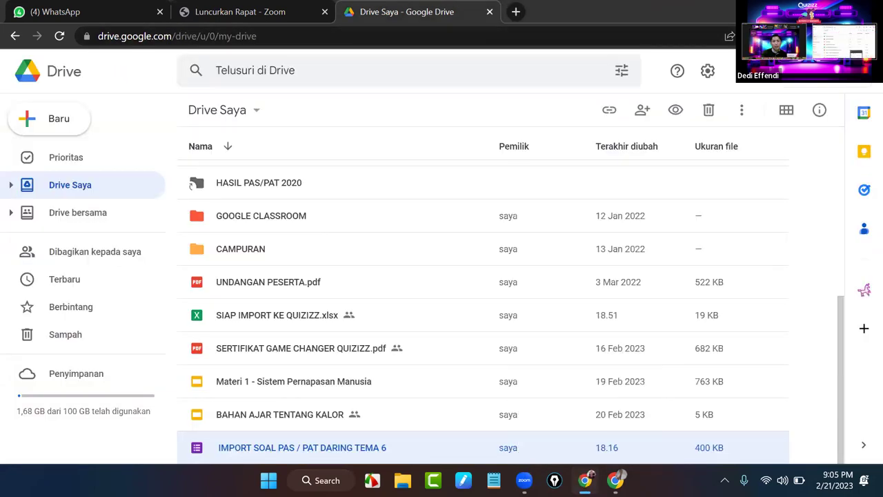
{"action": "left_click", "coordinate": [615, 480]}
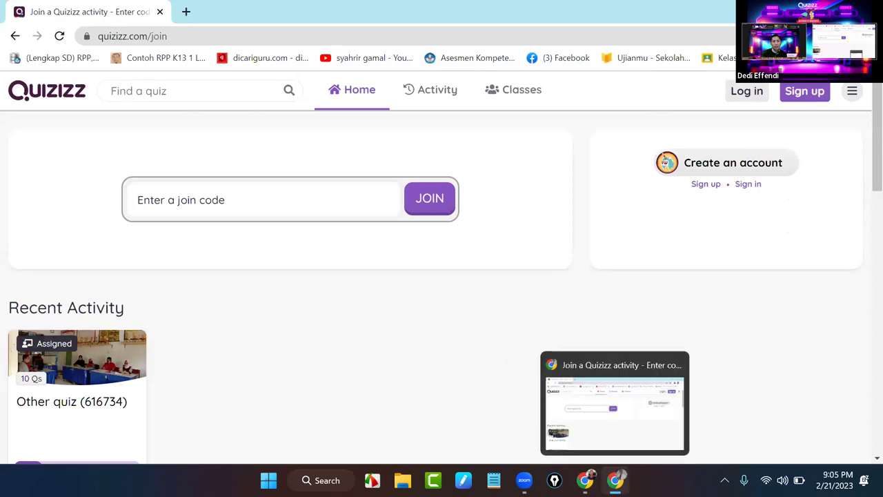
{"action": "mouse_move", "coordinate": [526, 449]}
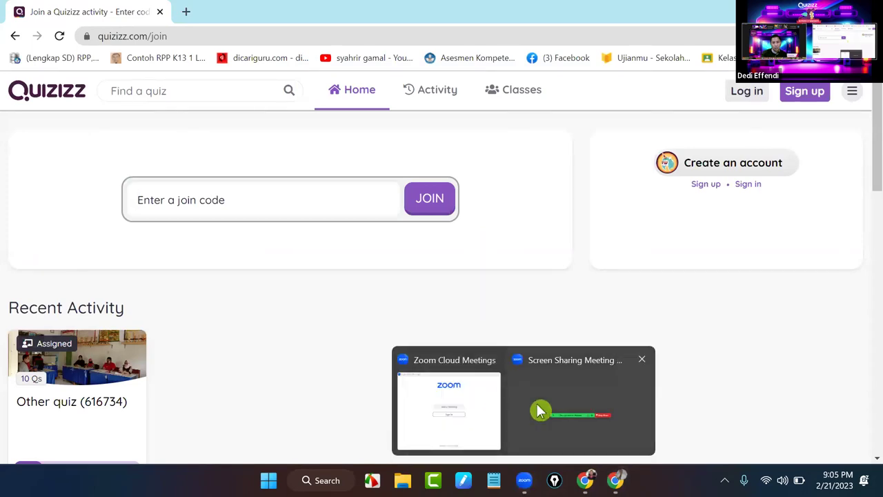
{"action": "mouse_move", "coordinate": [615, 475]}
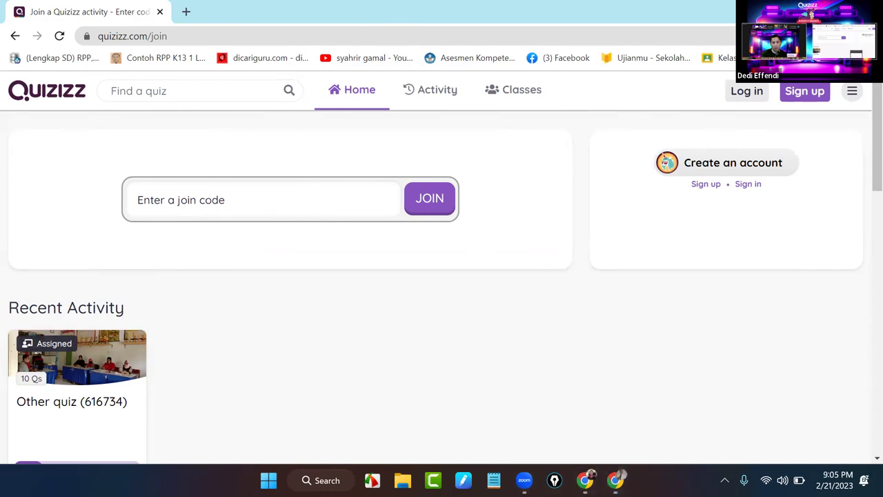
{"action": "key", "text": "alt+F4"}
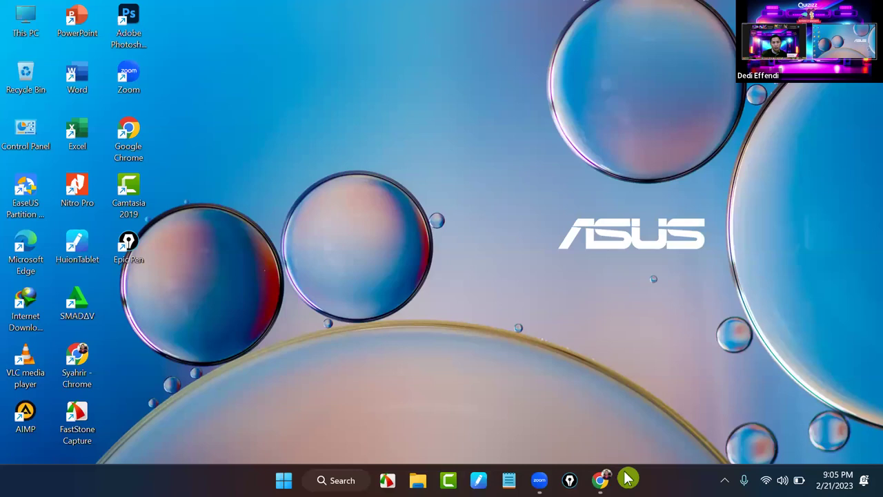
{"action": "left_click", "coordinate": [601, 479]}
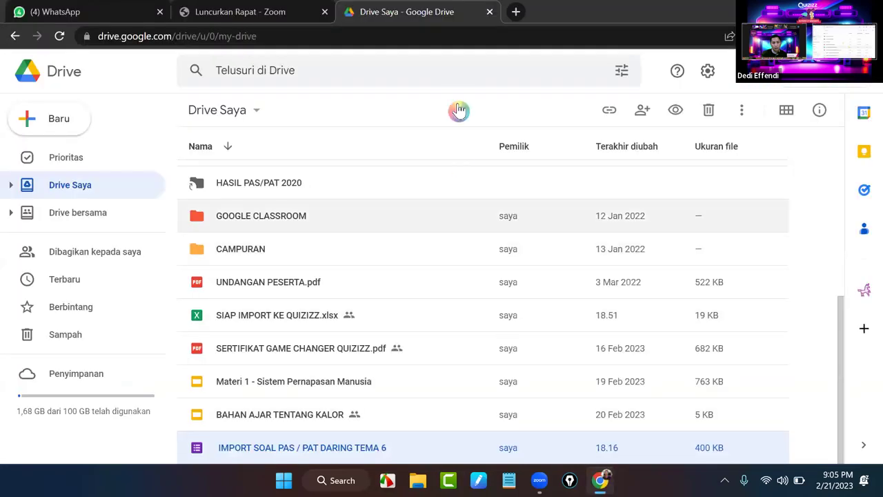
{"action": "left_click", "coordinate": [490, 14]}
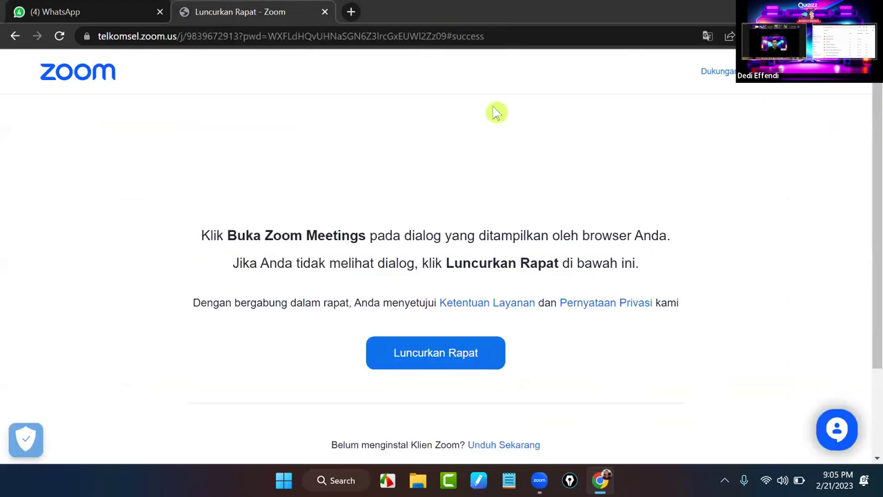
- Open Quizizz in a new browser tab and create a new quiz from scratch
{"action": "left_click", "coordinate": [352, 13]}
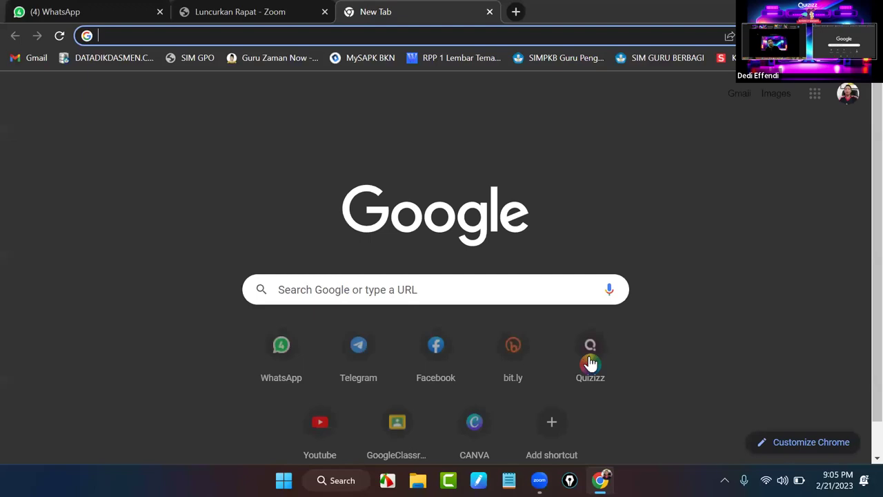
{"action": "left_click", "coordinate": [590, 363]}
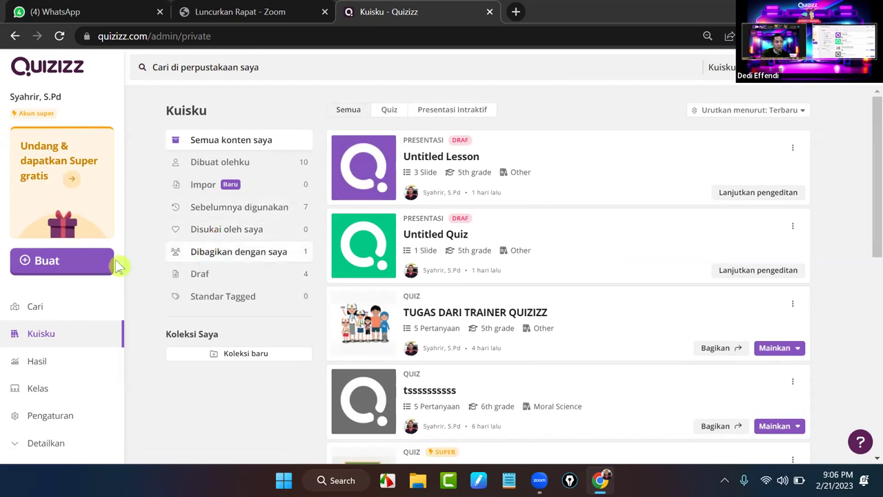
{"action": "left_click", "coordinate": [80, 267]}
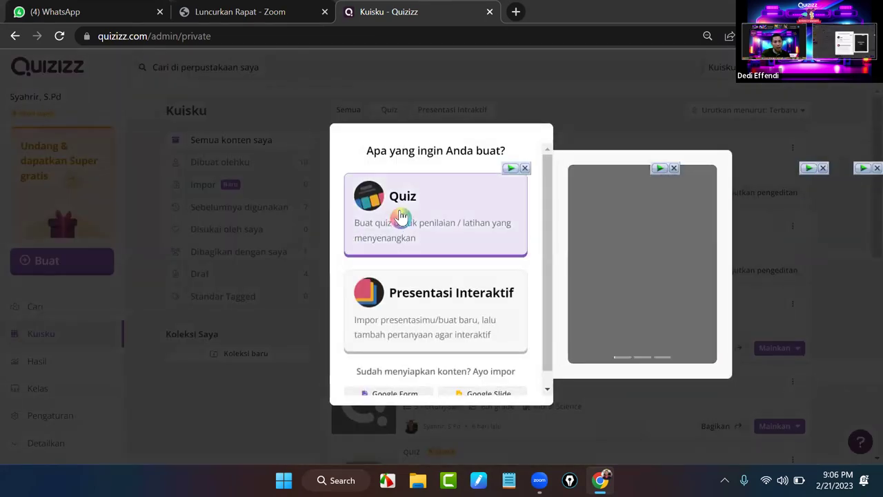
{"action": "left_click", "coordinate": [400, 216]}
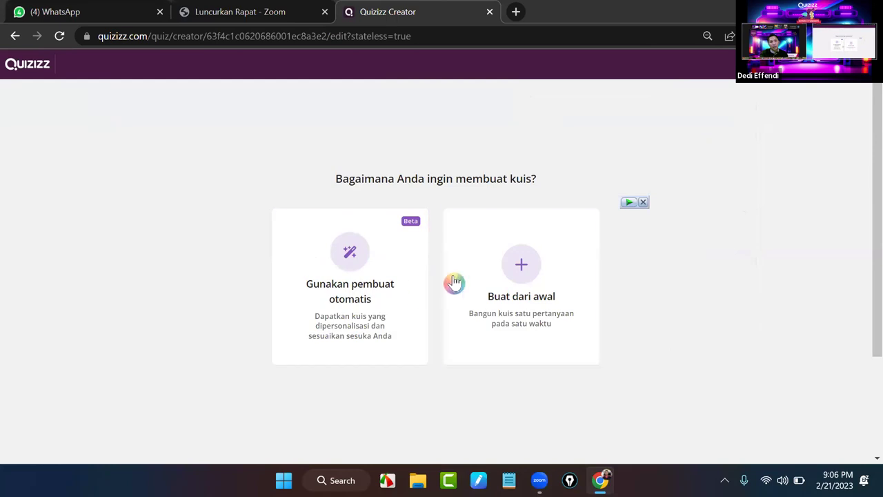
{"action": "left_click", "coordinate": [524, 271]}
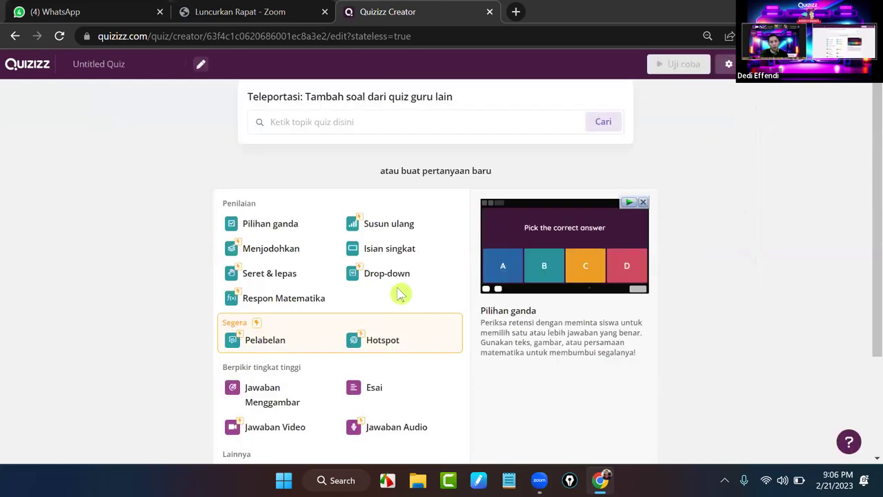
- Start importing questions from Google Form and authorize Quizizz with the teacher's school Google account
{"action": "scroll", "coordinate": [393, 264], "scroll_direction": "down", "scroll_amount": 2}
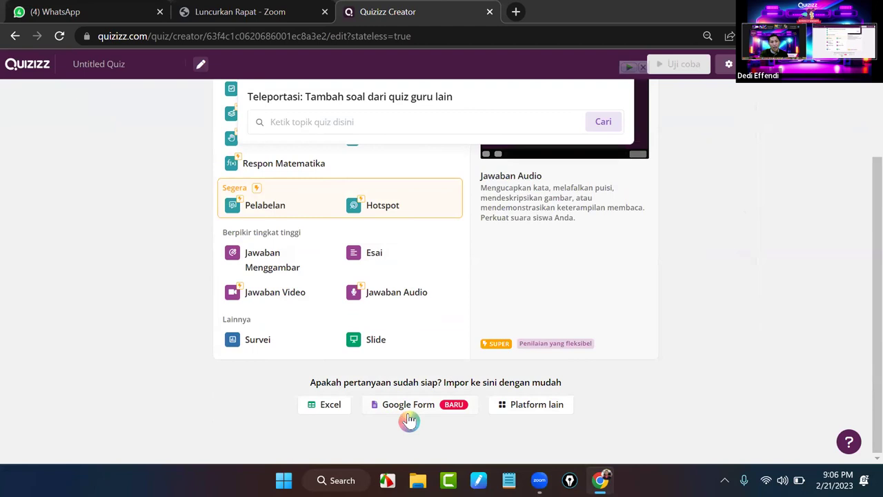
{"action": "left_click", "coordinate": [343, 415]}
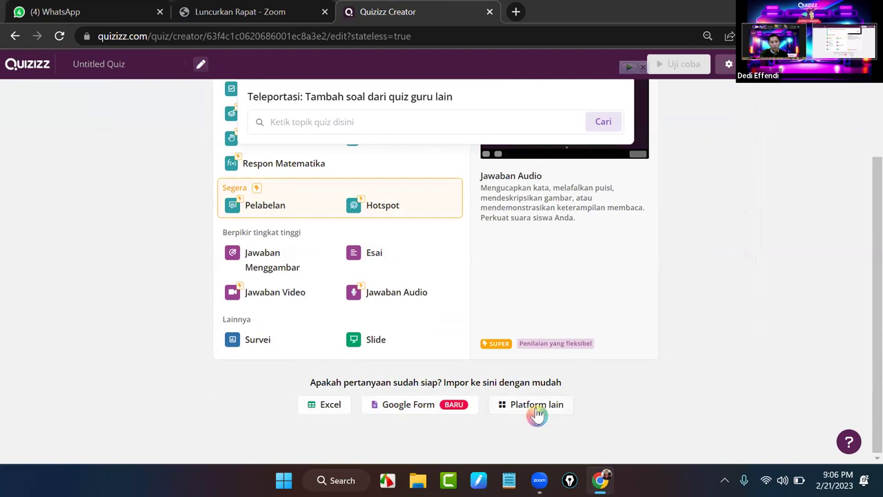
{"action": "left_click", "coordinate": [417, 413]}
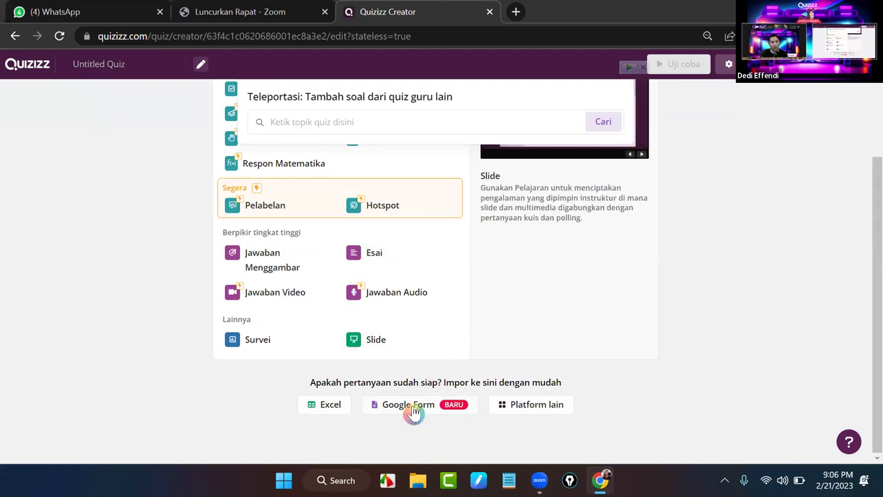
{"action": "left_click", "coordinate": [414, 409]}
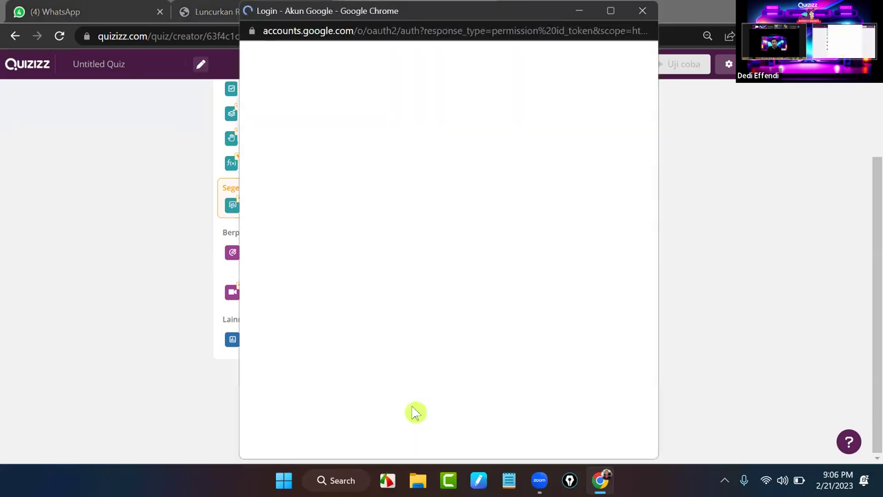
{"action": "left_click", "coordinate": [418, 238]}
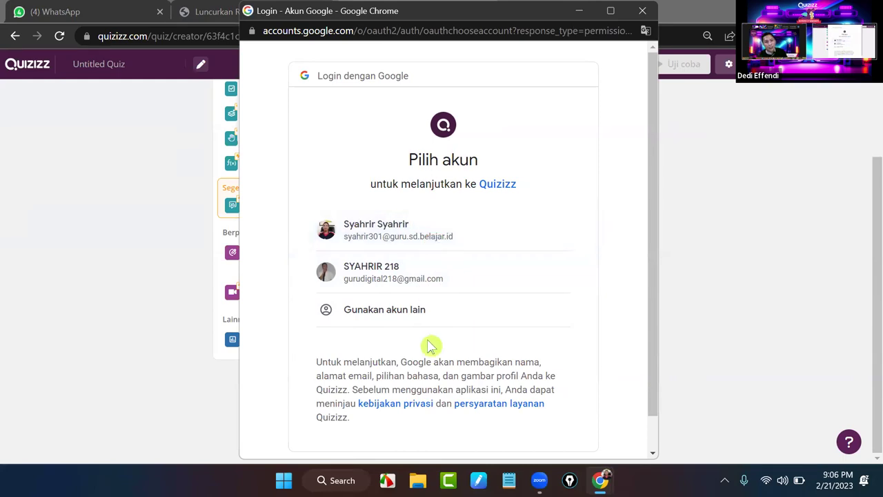
{"action": "left_click", "coordinate": [433, 235]}
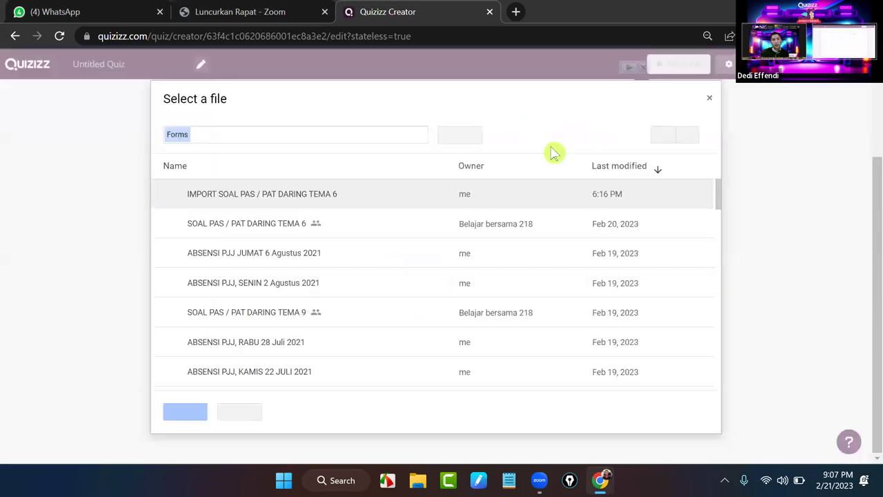
- Import the questions from the Google Form "IMPORT SOAL PAS / PAT DARING TEMA 6" into the quiz
{"action": "scroll", "coordinate": [383, 257], "scroll_direction": "down", "scroll_amount": 3}
{"action": "scroll", "coordinate": [382, 256], "scroll_direction": "up", "scroll_amount": 3}
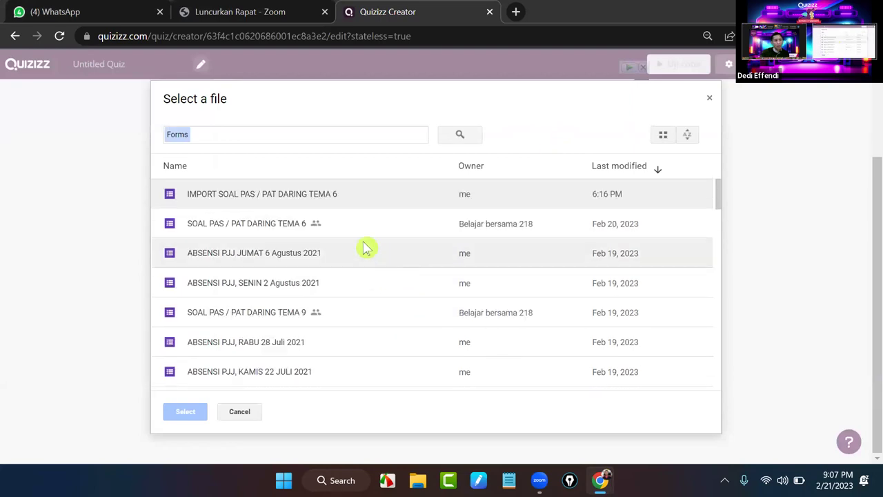
{"action": "left_click", "coordinate": [327, 199]}
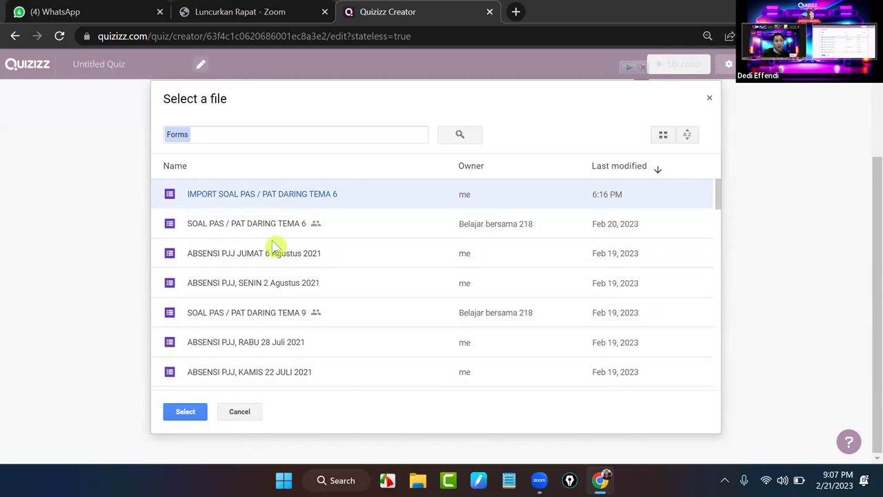
{"action": "left_click", "coordinate": [195, 414]}
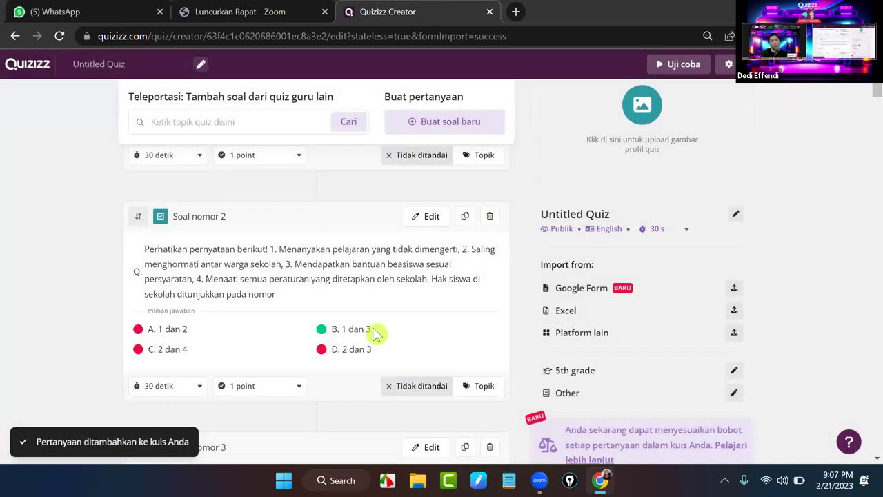
- Review the imported questions from the first to the last, including their answer choices and marked correct answers
{"action": "scroll", "coordinate": [373, 328], "scroll_direction": "up", "scroll_amount": 3}
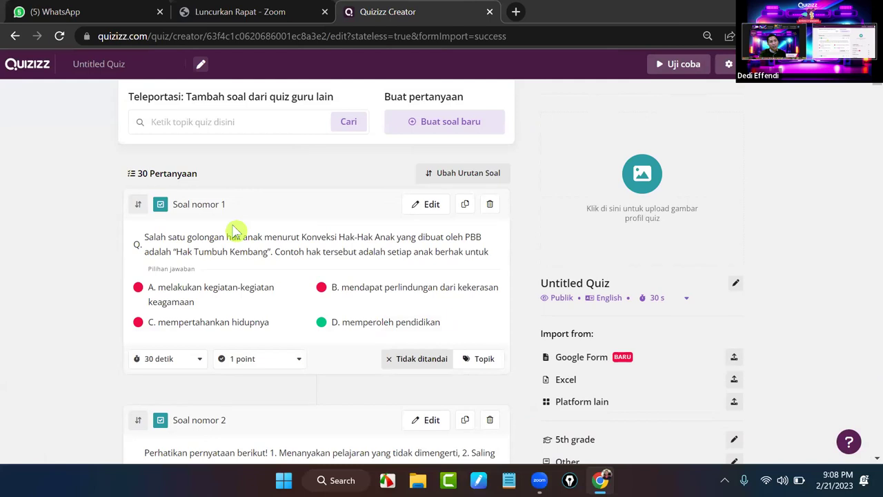
{"action": "left_click", "coordinate": [269, 229]}
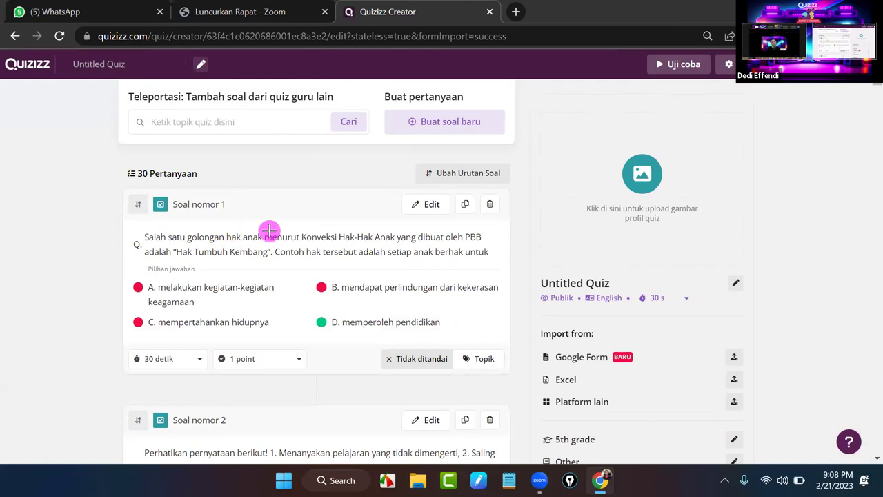
{"action": "scroll", "coordinate": [269, 232], "scroll_direction": "down", "scroll_amount": 2}
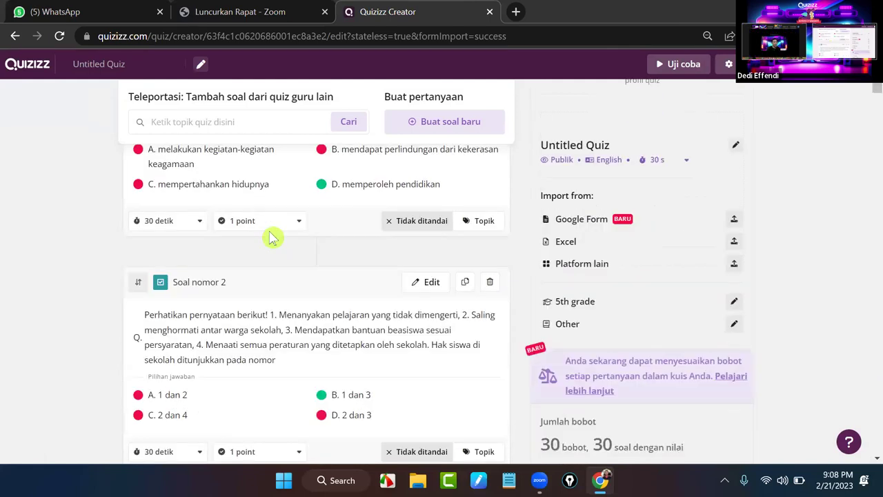
{"action": "scroll", "coordinate": [271, 234], "scroll_direction": "down", "scroll_amount": 7}
{"action": "scroll", "coordinate": [271, 237], "scroll_direction": "down", "scroll_amount": 2}
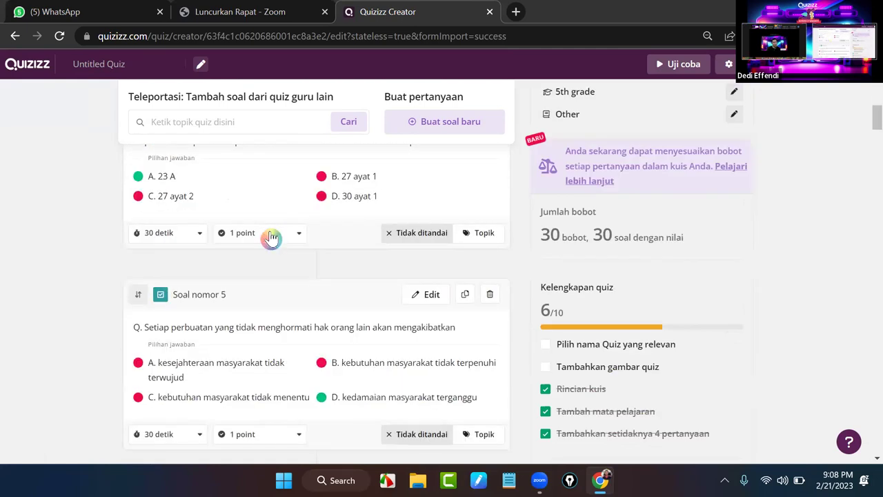
{"action": "scroll", "coordinate": [228, 248], "scroll_direction": "down", "scroll_amount": 1}
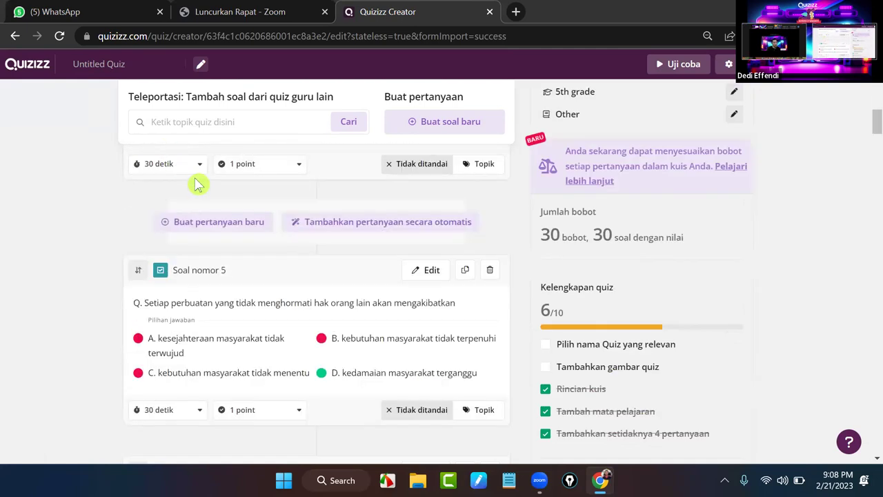
{"action": "left_click", "coordinate": [221, 230]}
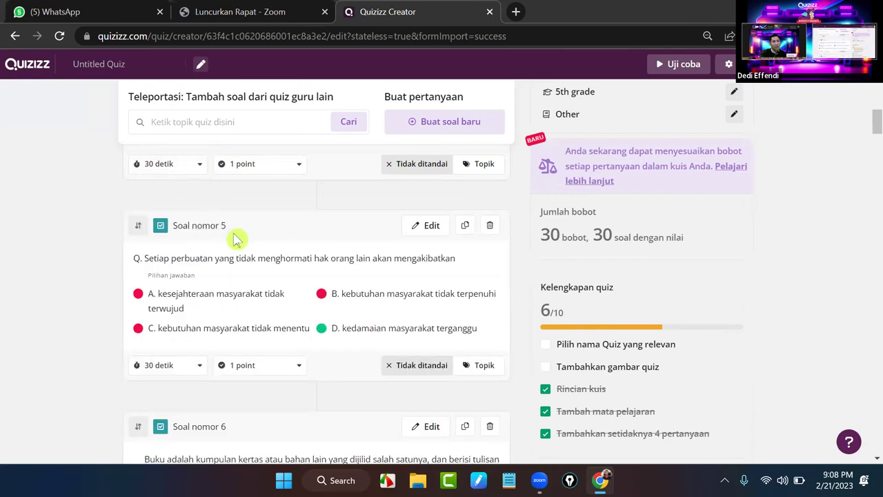
{"action": "scroll", "coordinate": [235, 238], "scroll_direction": "down", "scroll_amount": 10}
{"action": "scroll", "coordinate": [235, 238], "scroll_direction": "down", "scroll_amount": 15}
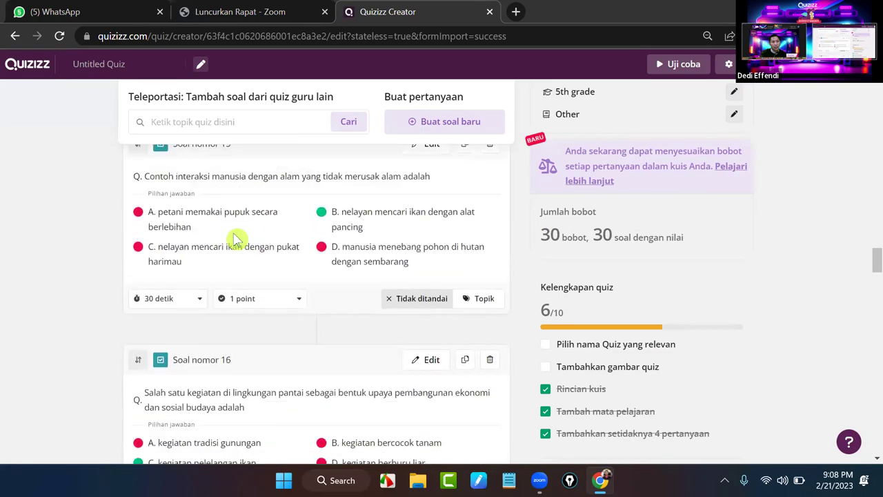
{"action": "scroll", "coordinate": [234, 238], "scroll_direction": "down", "scroll_amount": 20}
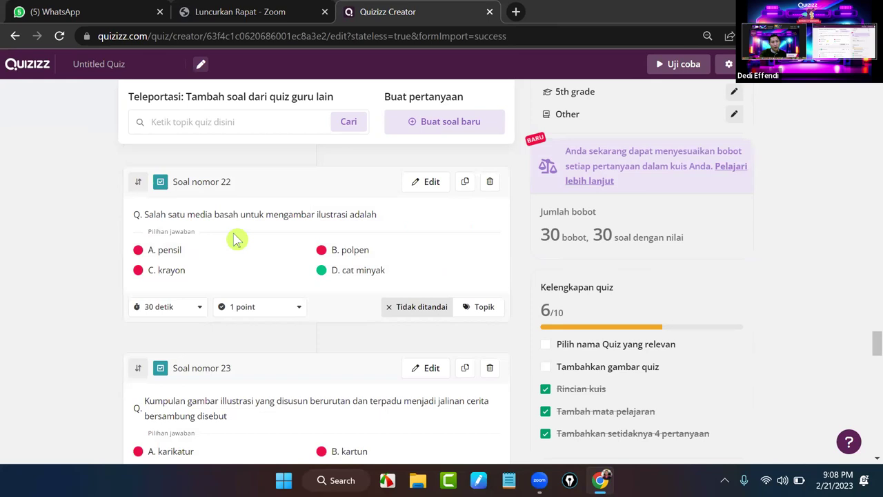
{"action": "scroll", "coordinate": [234, 238], "scroll_direction": "down", "scroll_amount": 3}
{"action": "scroll", "coordinate": [237, 235], "scroll_direction": "down", "scroll_amount": 3}
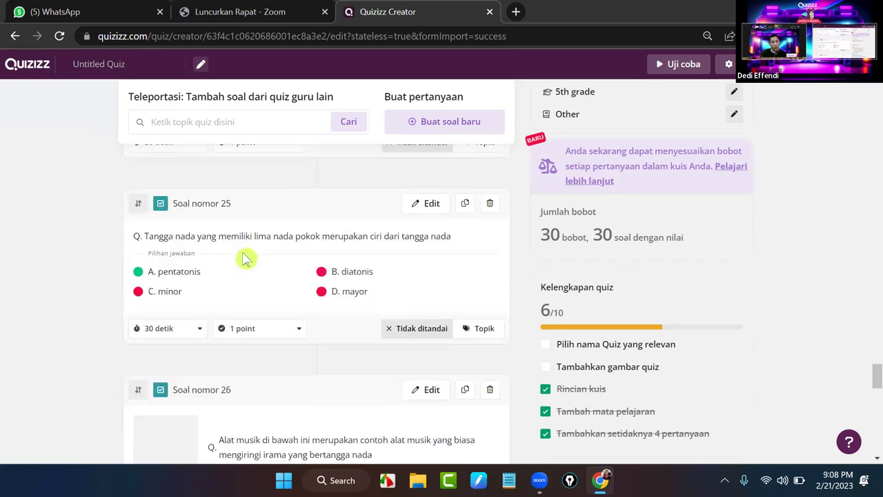
{"action": "scroll", "coordinate": [243, 254], "scroll_direction": "down", "scroll_amount": 8}
{"action": "scroll", "coordinate": [242, 254], "scroll_direction": "down", "scroll_amount": 4}
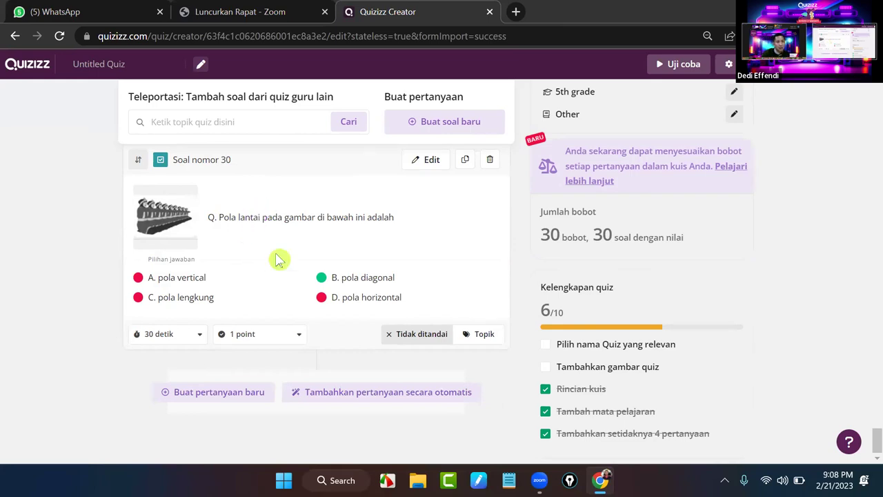
- Delete question 8, about the statements on summarizing a reading text, from the quiz
{"action": "scroll", "coordinate": [278, 258], "scroll_direction": "up", "scroll_amount": 15}
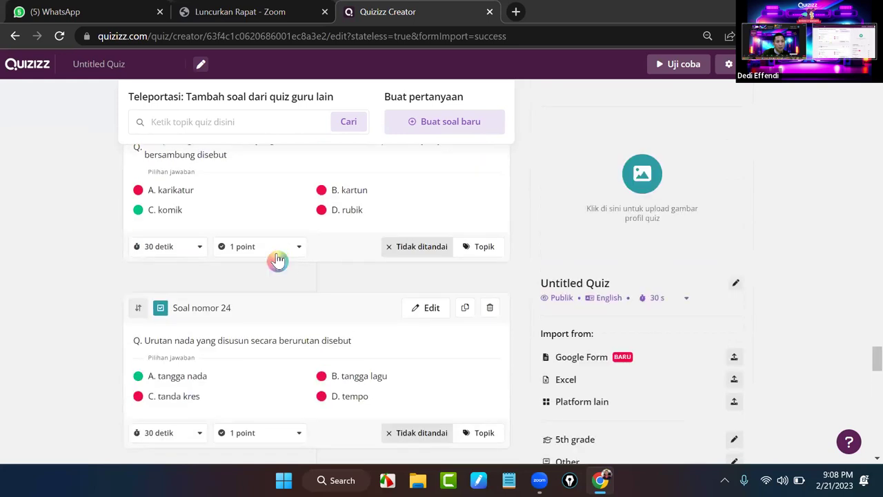
{"action": "scroll", "coordinate": [278, 259], "scroll_direction": "up", "scroll_amount": 3}
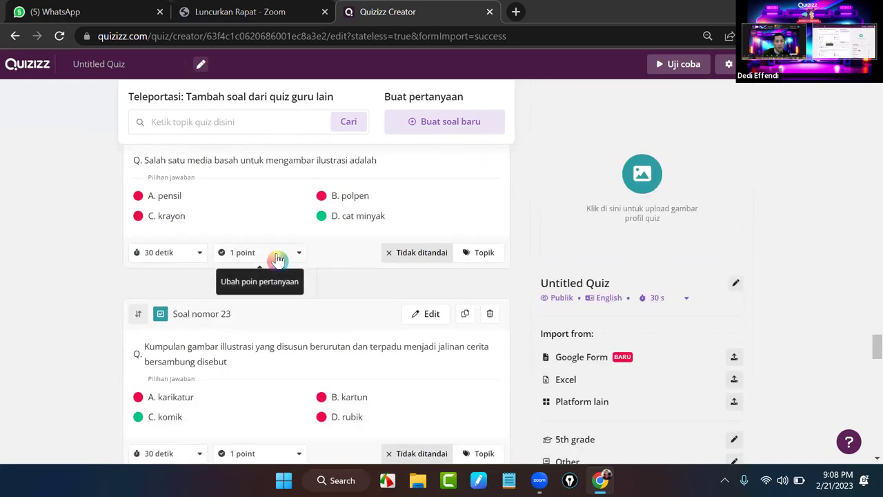
{"action": "scroll", "coordinate": [278, 259], "scroll_direction": "up", "scroll_amount": 18}
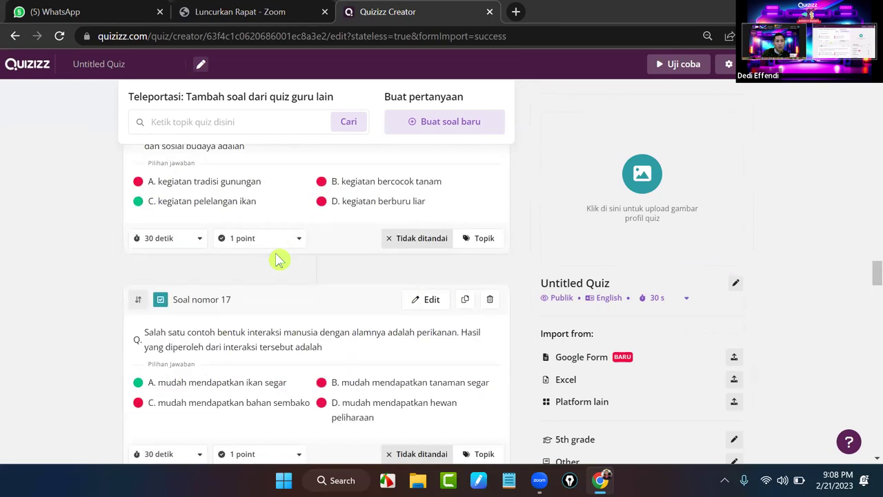
{"action": "scroll", "coordinate": [278, 258], "scroll_direction": "up", "scroll_amount": 15}
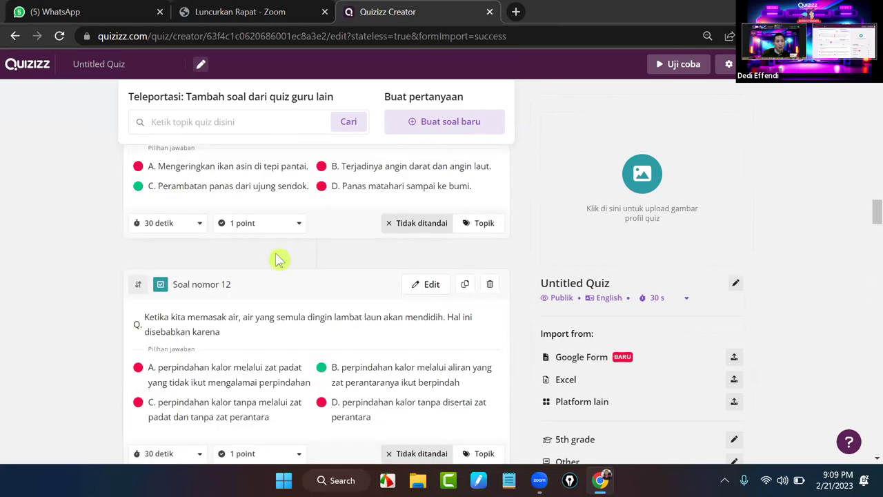
{"action": "scroll", "coordinate": [278, 259], "scroll_direction": "up", "scroll_amount": 9}
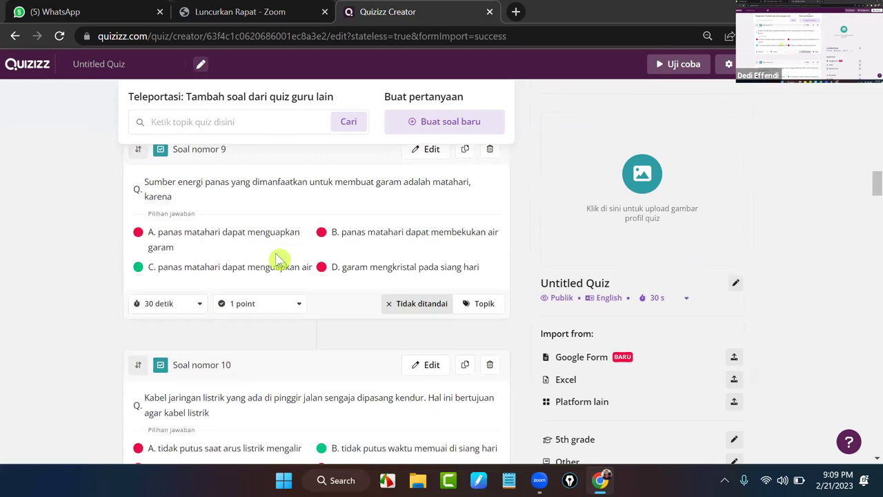
{"action": "scroll", "coordinate": [383, 275], "scroll_direction": "up", "scroll_amount": 4}
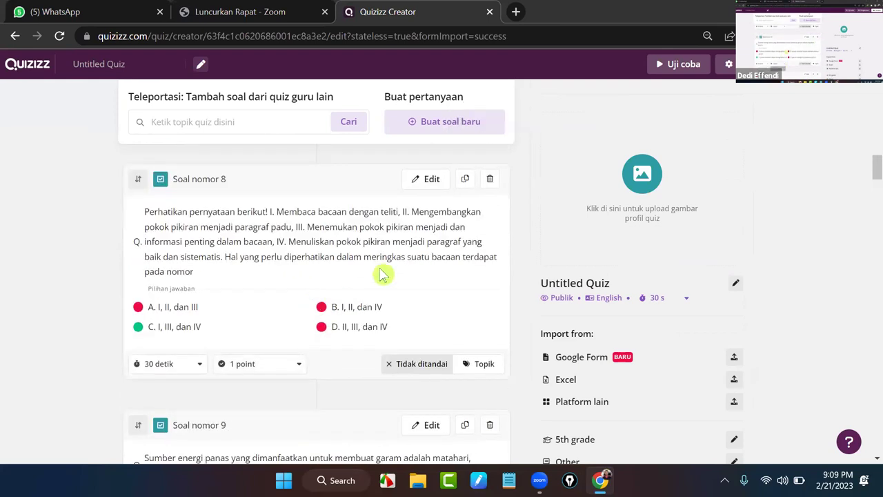
{"action": "left_click", "coordinate": [491, 181]}
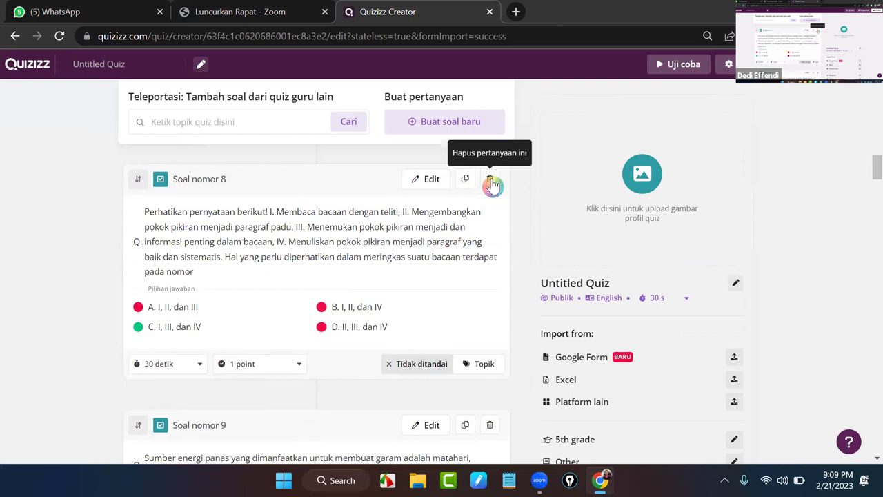
{"action": "left_click", "coordinate": [490, 180]}
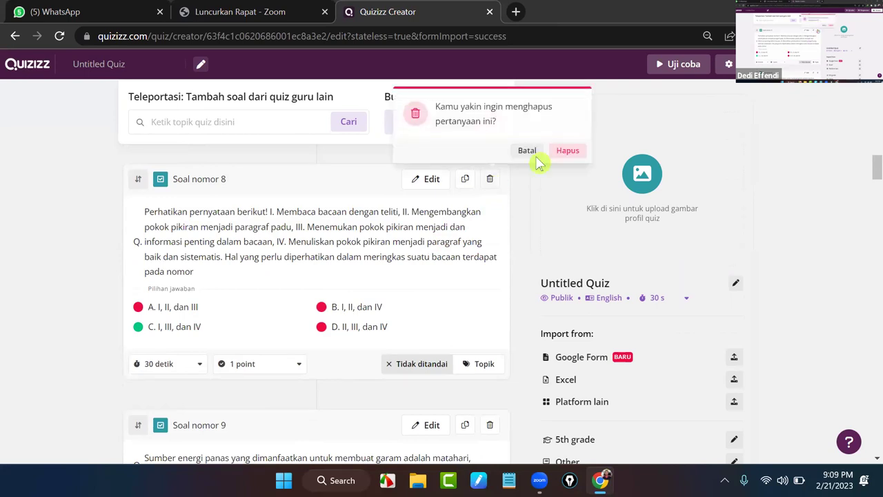
{"action": "left_click", "coordinate": [558, 152]}
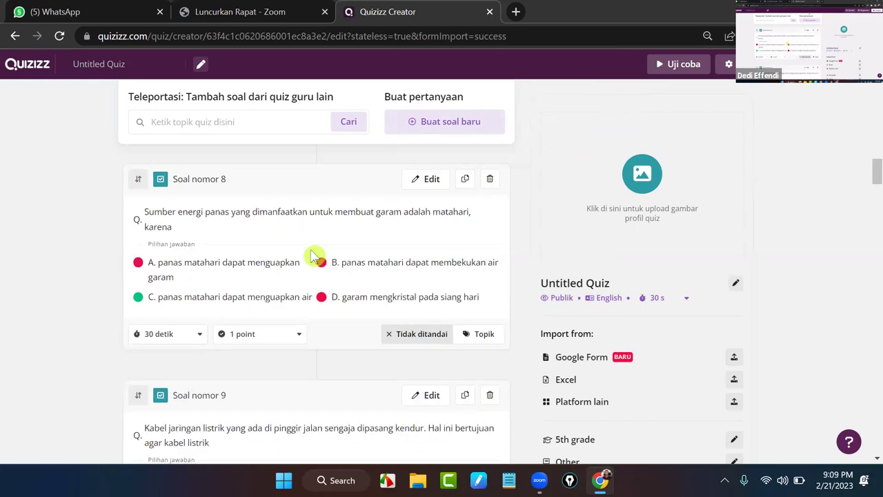
- Examine the quiz's cover image area, import sources, grade and subject settings, point weights and completeness checklist
{"action": "scroll", "coordinate": [439, 298], "scroll_direction": "down", "scroll_amount": 1}
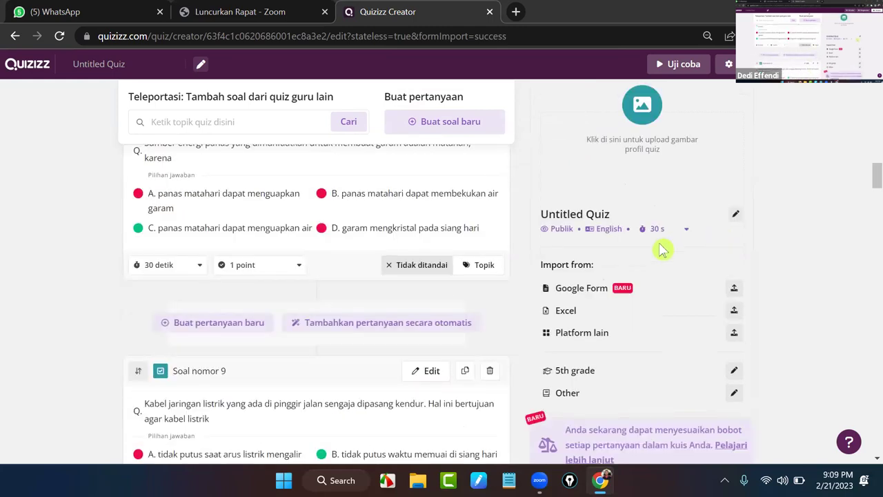
{"action": "scroll", "coordinate": [656, 241], "scroll_direction": "up", "scroll_amount": 1}
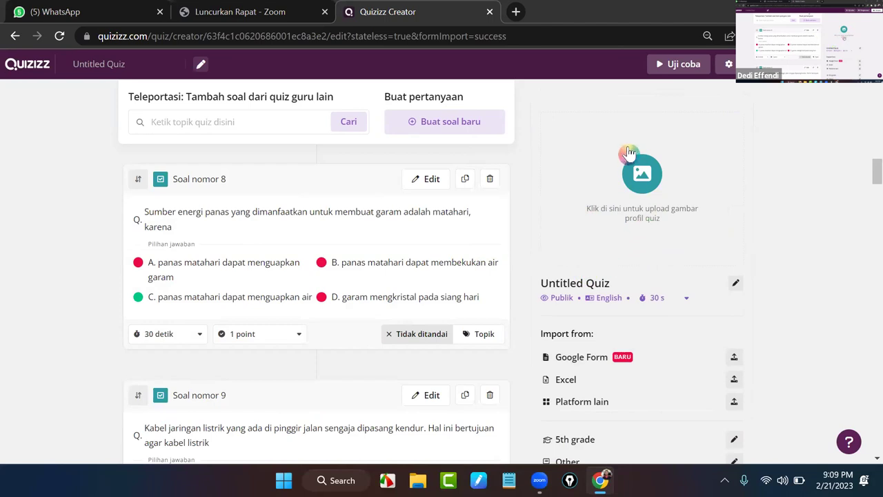
{"action": "scroll", "coordinate": [641, 242], "scroll_direction": "down", "scroll_amount": 1}
{"action": "scroll", "coordinate": [638, 228], "scroll_direction": "up", "scroll_amount": 1}
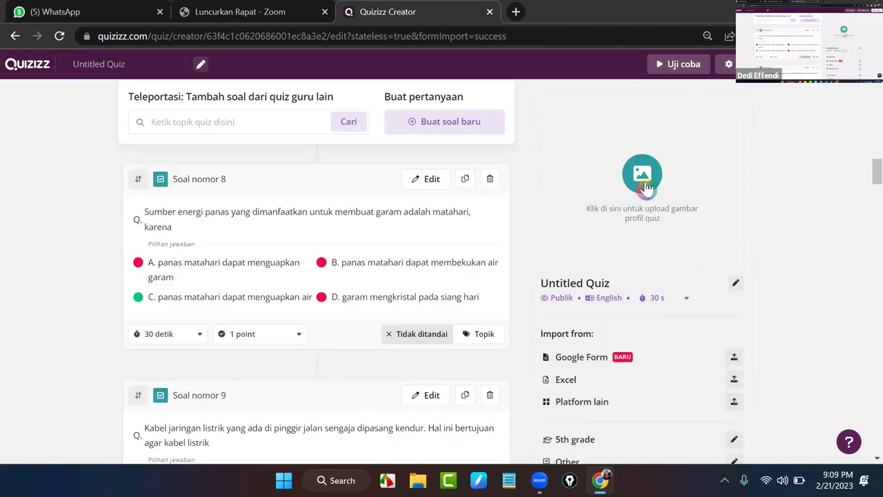
{"action": "scroll", "coordinate": [660, 269], "scroll_direction": "down", "scroll_amount": 1}
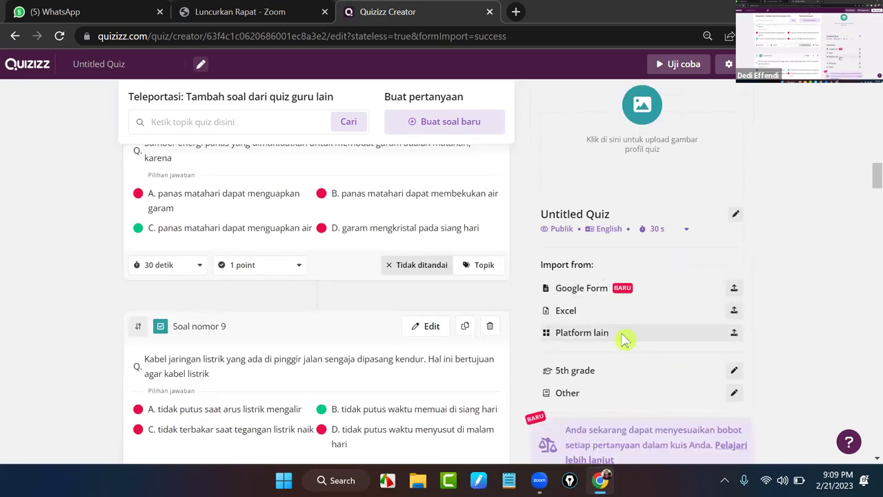
{"action": "scroll", "coordinate": [621, 310], "scroll_direction": "down", "scroll_amount": 2}
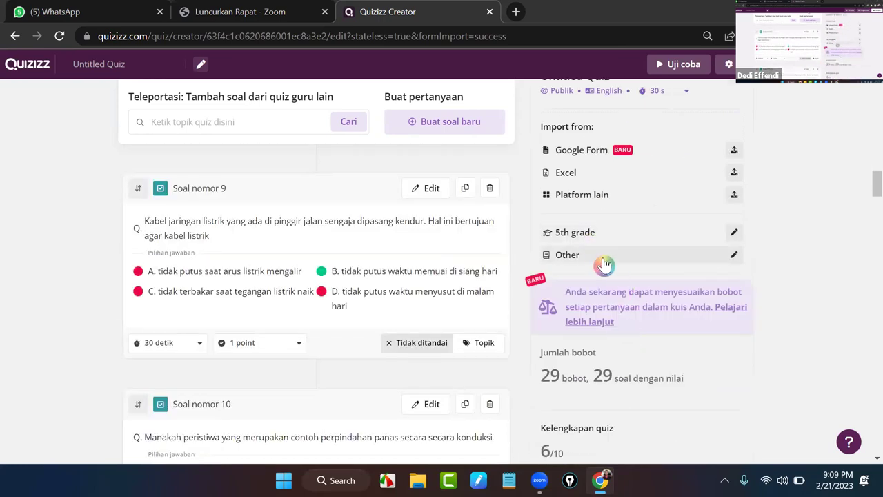
{"action": "scroll", "coordinate": [619, 285], "scroll_direction": "down", "scroll_amount": 2}
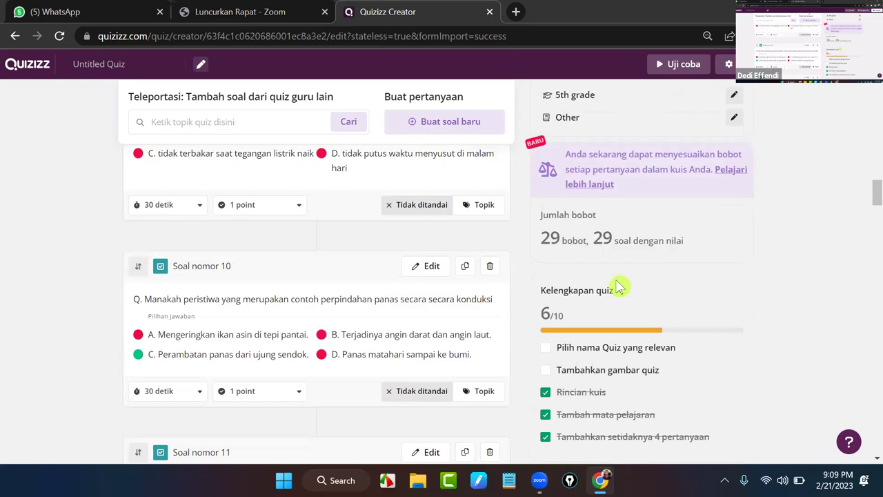
{"action": "scroll", "coordinate": [393, 324], "scroll_direction": "up", "scroll_amount": 2}
{"action": "left_click", "coordinate": [667, 271]}
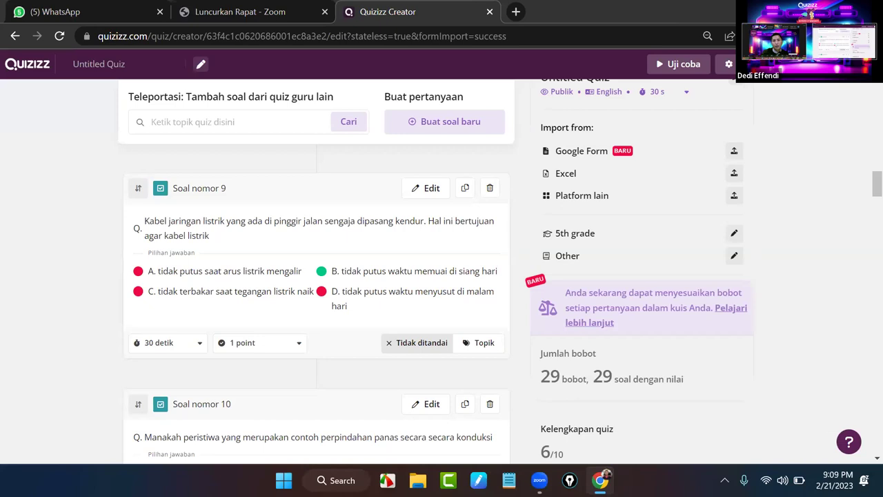
- Start saving the quiz and name it "SOAL TOT DARI GOGGLE FORM"
{"action": "left_click", "coordinate": [804, 64]}
{"action": "left_click", "coordinate": [356, 172]}
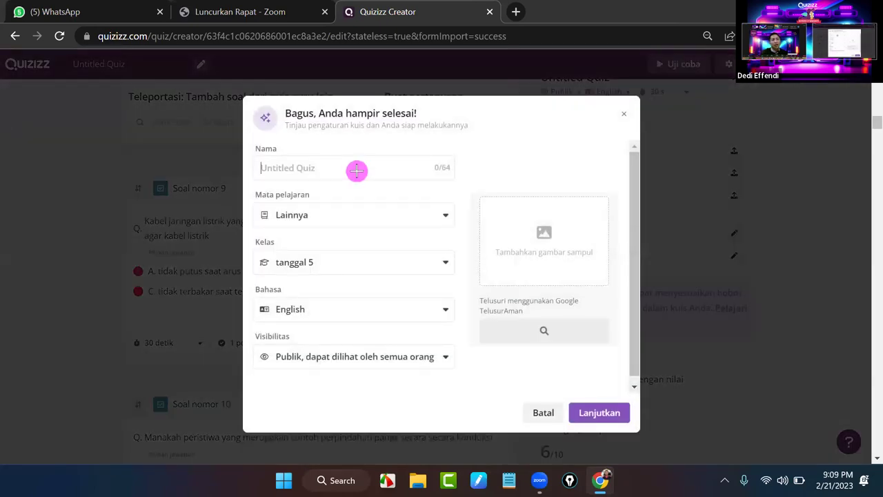
{"action": "type", "text": "S"}
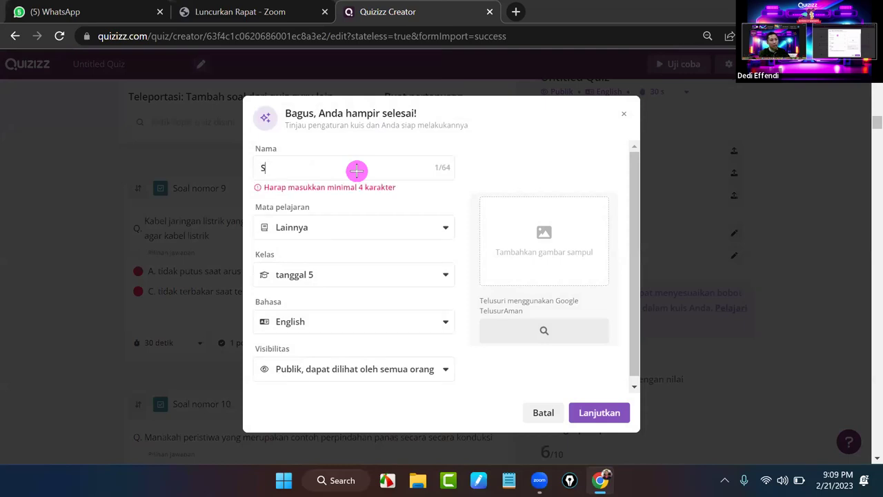
{"action": "type", "text": "OAL TOT DARI GOGGLE FORM"}
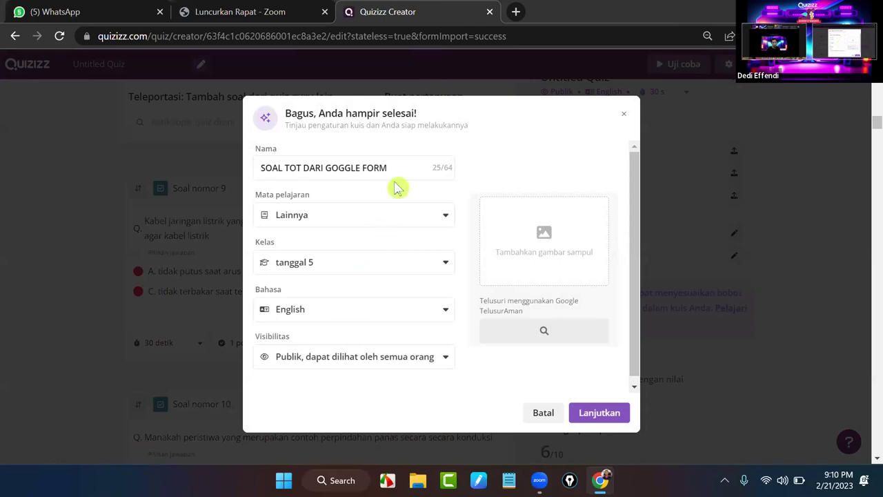
{"action": "left_click", "coordinate": [374, 168]}
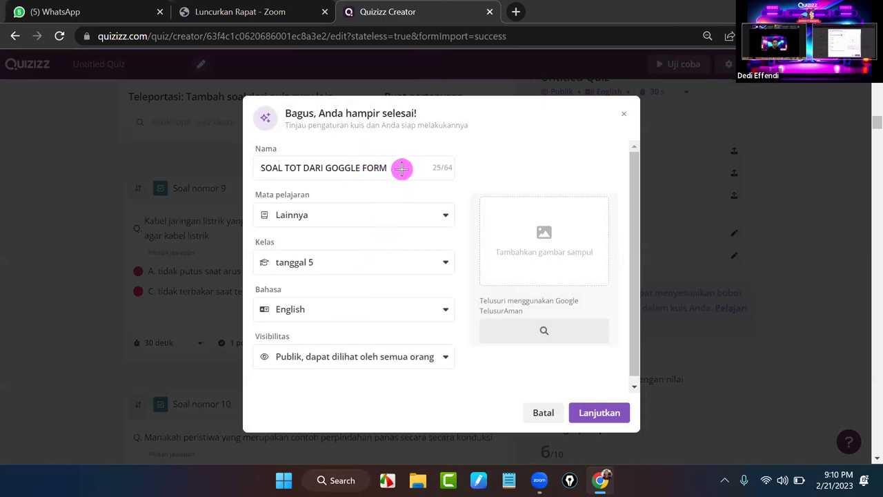
- Keep the quiz's grade at "tanggal 5" and set its language to Indonesian
{"action": "left_click", "coordinate": [445, 269]}
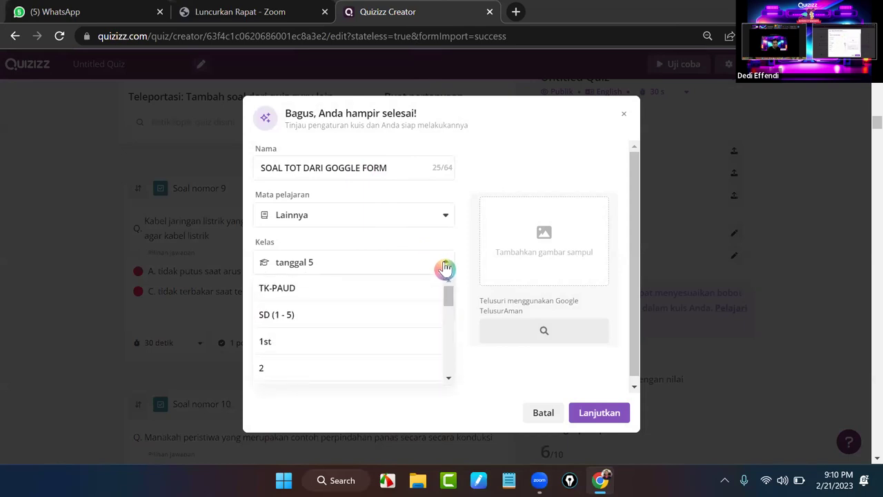
{"action": "mouse_move", "coordinate": [449, 316]}
{"action": "left_mouse_down"}
{"action": "mouse_move", "coordinate": [449, 335]}
{"action": "mouse_move", "coordinate": [453, 325]}
{"action": "left_mouse_up"}
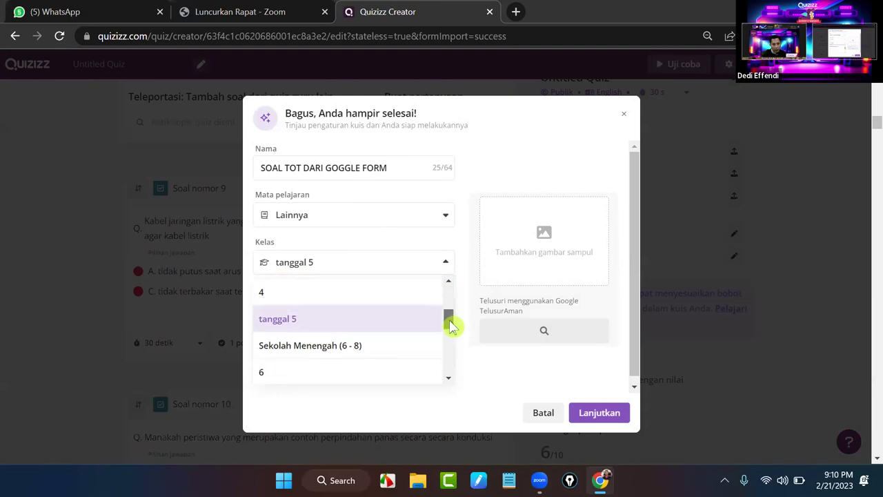
{"action": "left_click", "coordinate": [400, 325]}
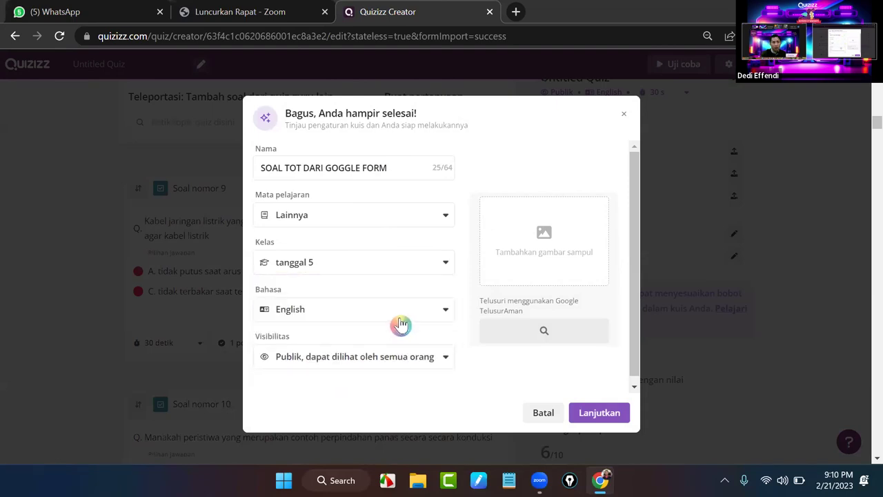
{"action": "left_click", "coordinate": [449, 314]}
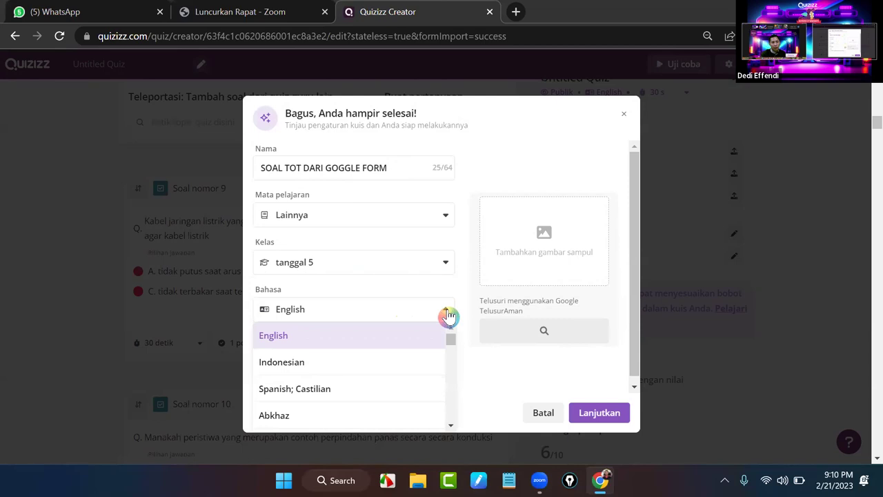
{"action": "left_click", "coordinate": [373, 366]}
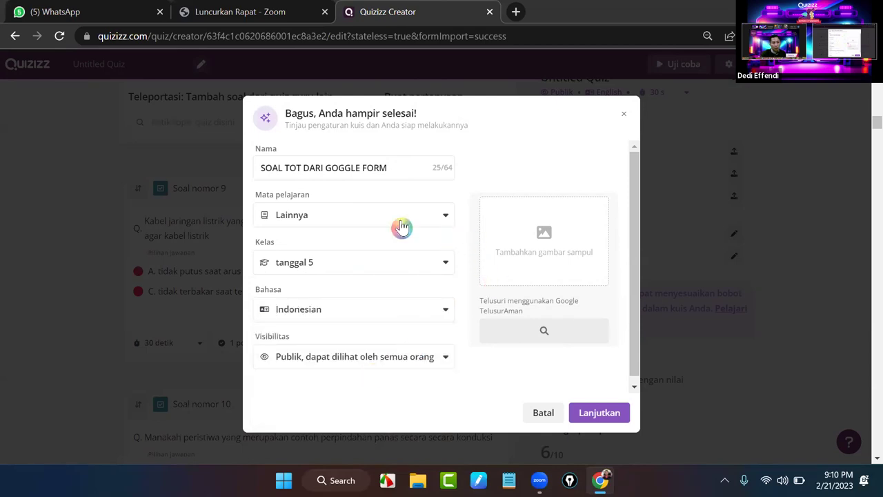
- Keep the quiz's visibility public for everyone and finish saving the quiz
{"action": "left_click", "coordinate": [443, 365]}
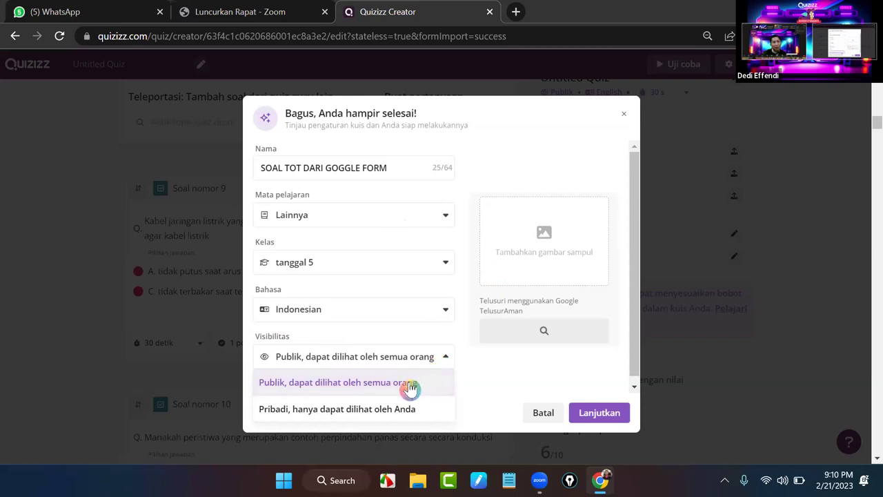
{"action": "left_click", "coordinate": [435, 383]}
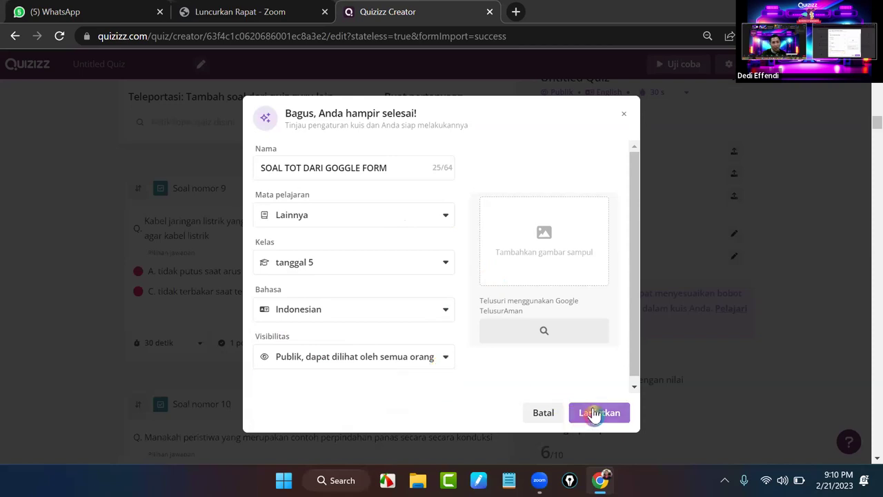
{"action": "left_click", "coordinate": [595, 414]}
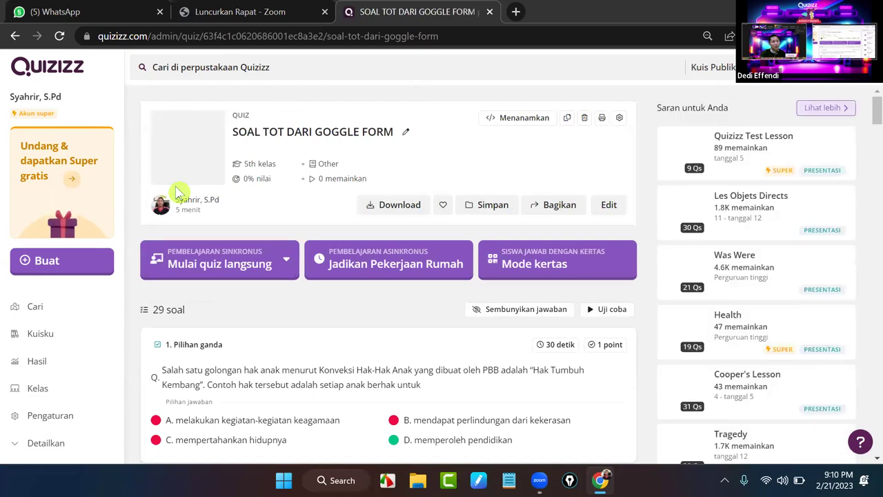
- Open the personal quiz library and locate the saved "SOAL TOT DARI GOGGLE FORM" quiz
{"action": "left_click", "coordinate": [42, 337]}
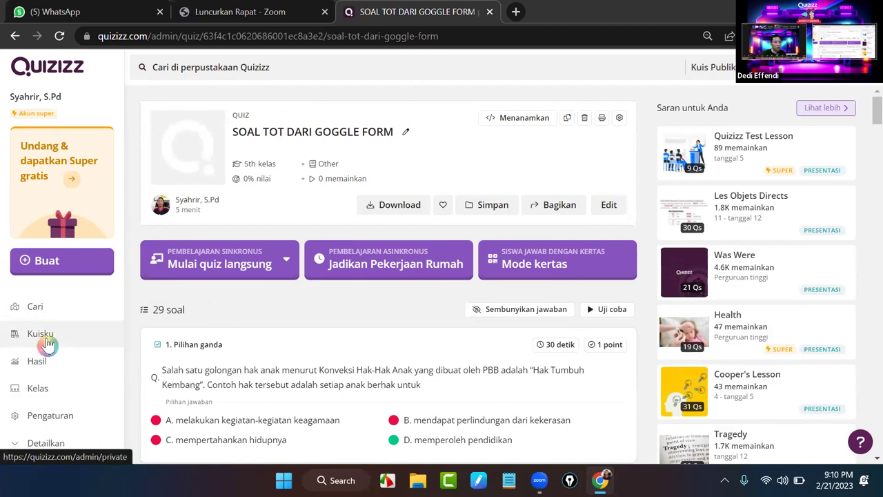
{"action": "left_click", "coordinate": [52, 335]}
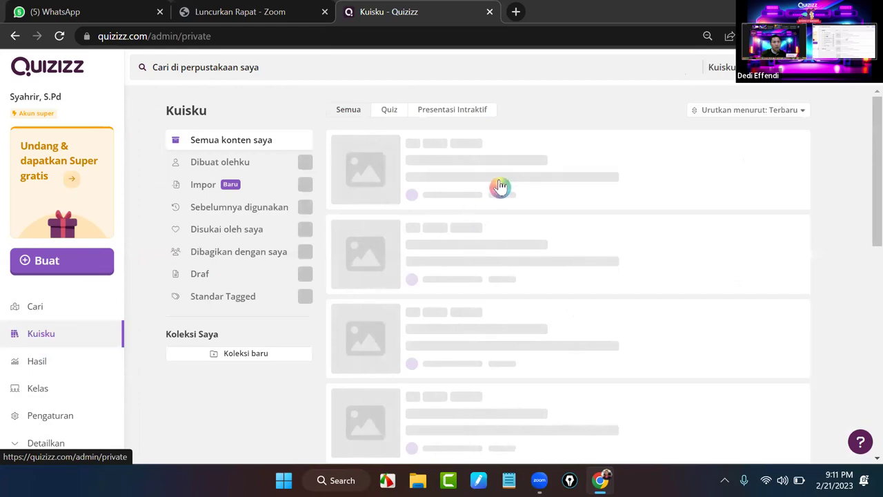
{"action": "scroll", "coordinate": [500, 186], "scroll_direction": "down", "scroll_amount": 1}
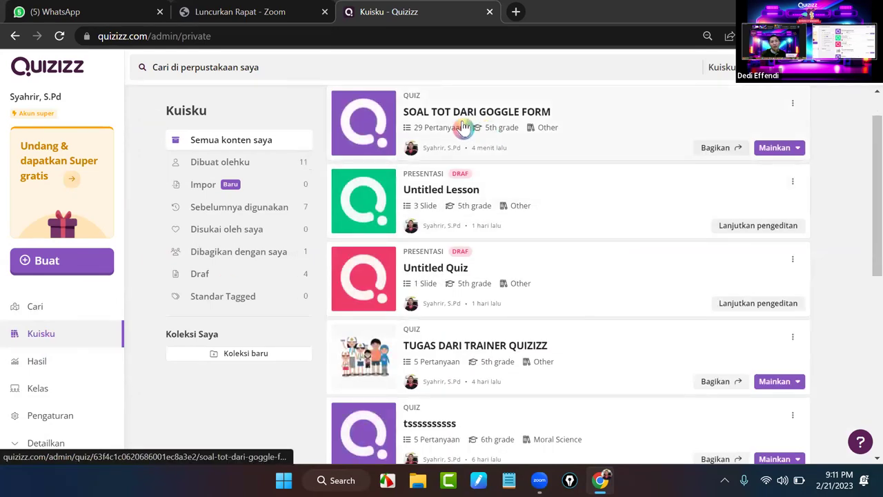
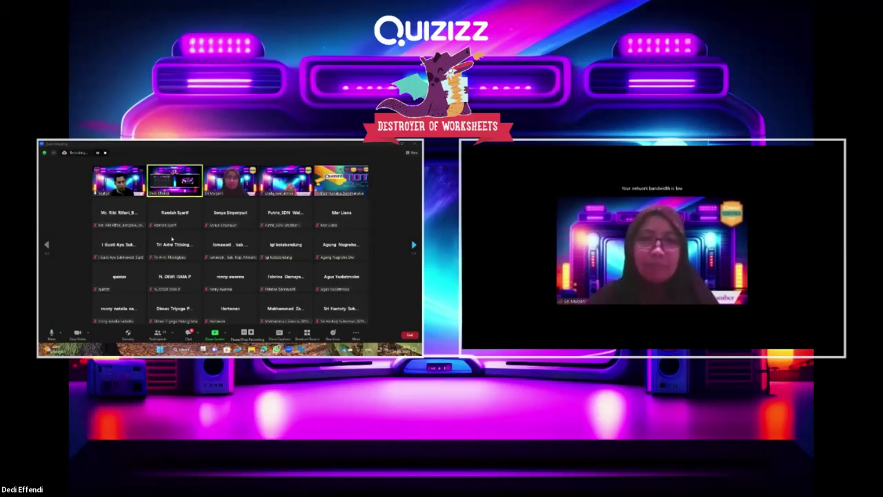
- Share the WhatsApp window with the participants in the Zoom meeting
{"action": "mouse_move", "coordinate": [160, 236]}
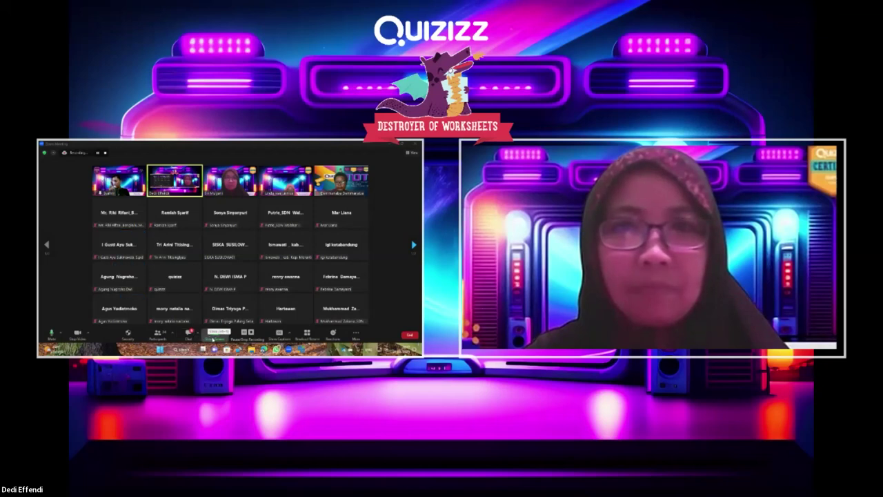
{"action": "left_click", "coordinate": [214, 338]}
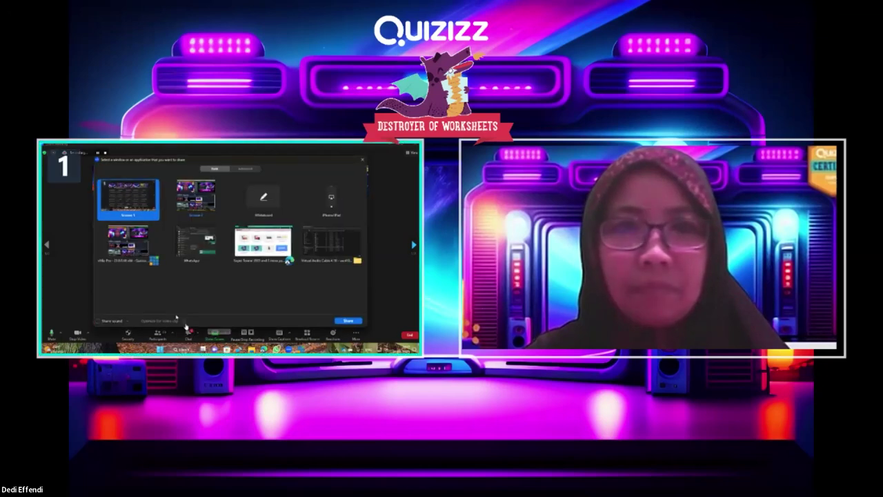
{"action": "left_click", "coordinate": [196, 241]}
{"action": "left_click", "coordinate": [348, 321]}
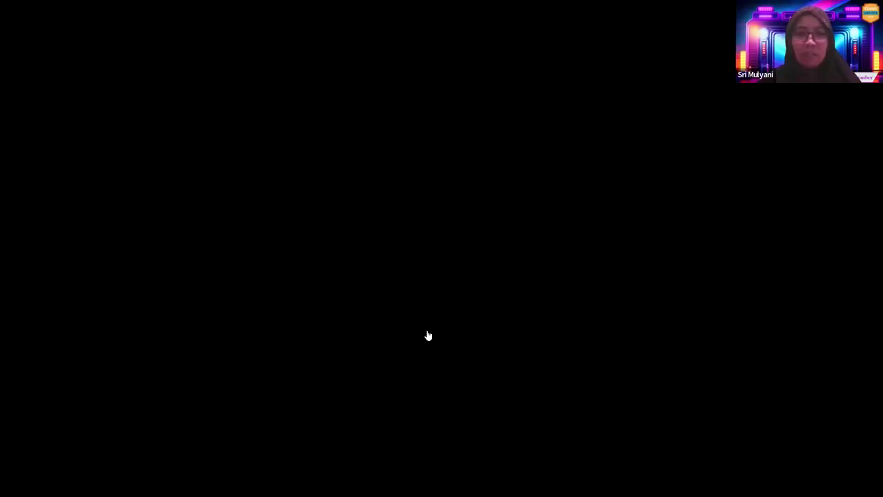
- Look through the Tim Quizizz DSL, Quizizz Basic Training and Group chat conversations for the poll of training topics
{"action": "scroll", "coordinate": [474, 236], "scroll_direction": "down", "scroll_amount": 3}
{"action": "scroll", "coordinate": [475, 237], "scroll_direction": "up", "scroll_amount": 8}
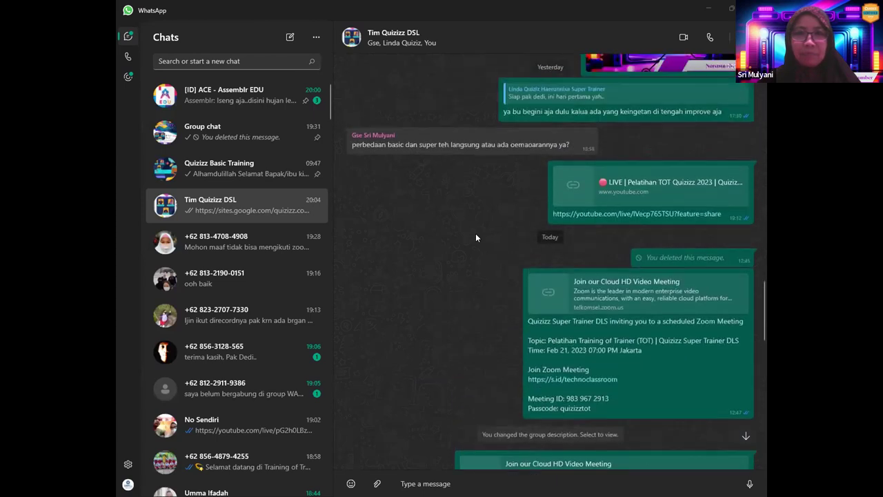
{"action": "scroll", "coordinate": [476, 237], "scroll_direction": "up", "scroll_amount": 5}
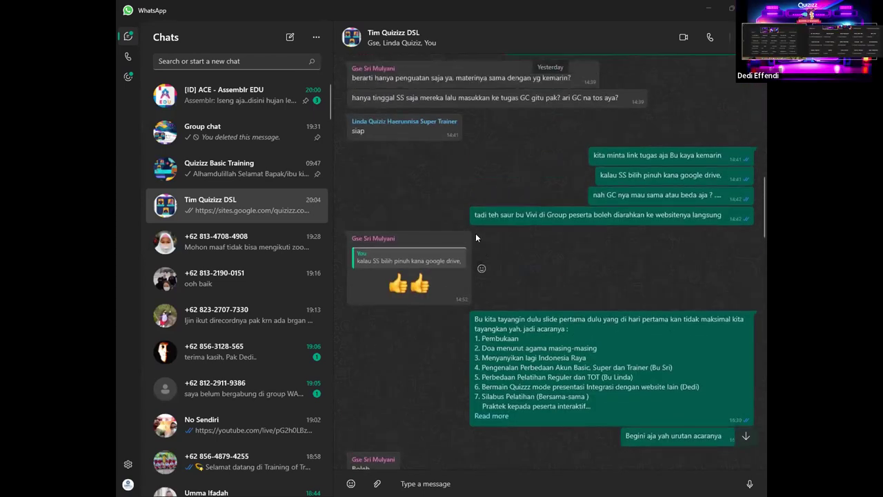
{"action": "scroll", "coordinate": [475, 233], "scroll_direction": "up", "scroll_amount": 5}
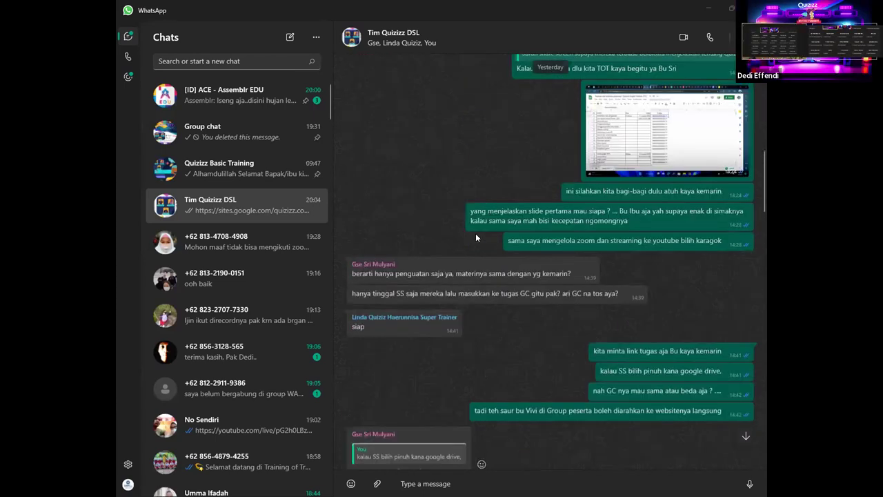
{"action": "left_click", "coordinate": [250, 167]}
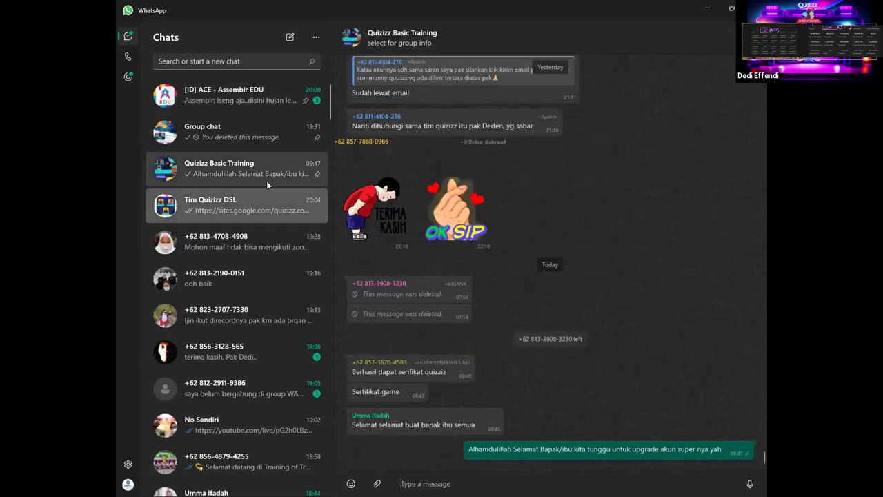
{"action": "left_click", "coordinate": [200, 134]}
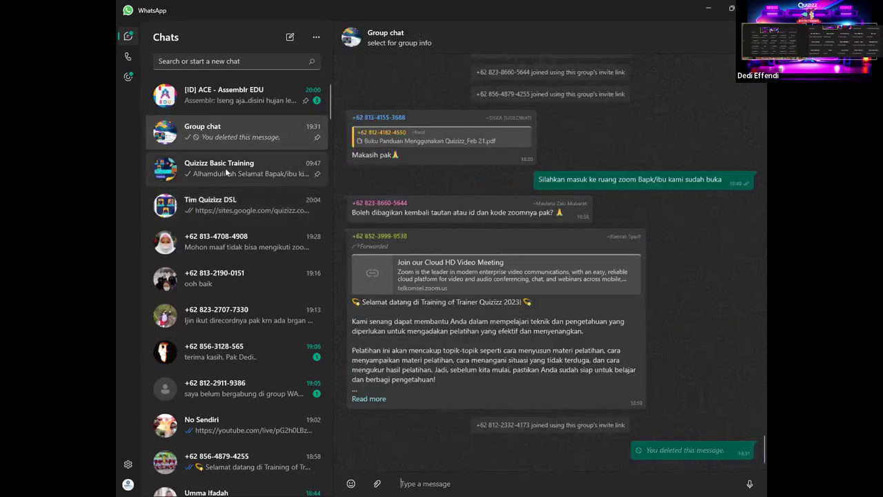
{"action": "scroll", "coordinate": [500, 244], "scroll_direction": "up", "scroll_amount": 10}
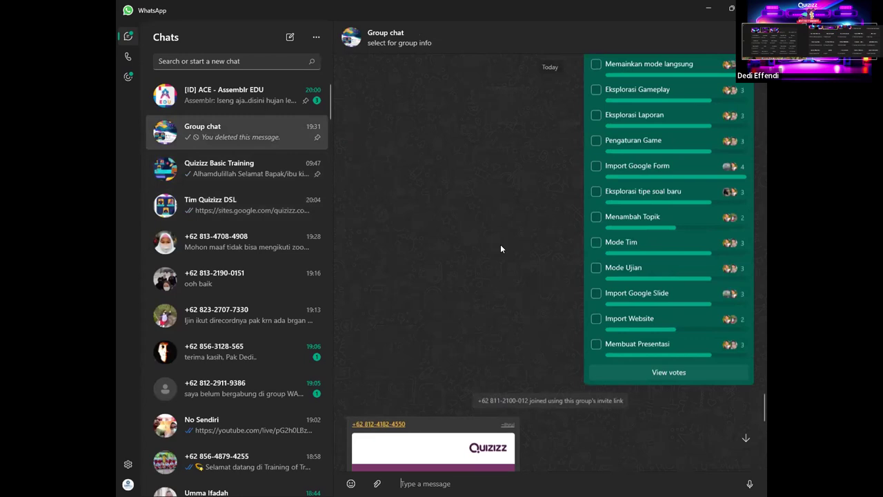
{"action": "scroll", "coordinate": [615, 195], "scroll_direction": "down", "scroll_amount": 3}
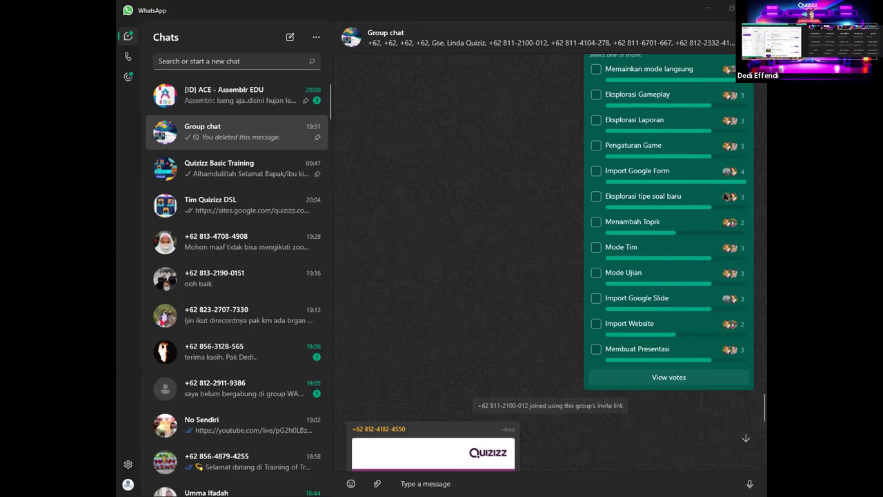
- Switch to the Quizizz browser window and open the "Pre Test Sistem Pernapasan" quiz from the library
{"action": "key", "text": "alt+Tab"}
{"action": "left_click", "coordinate": [492, 177]}
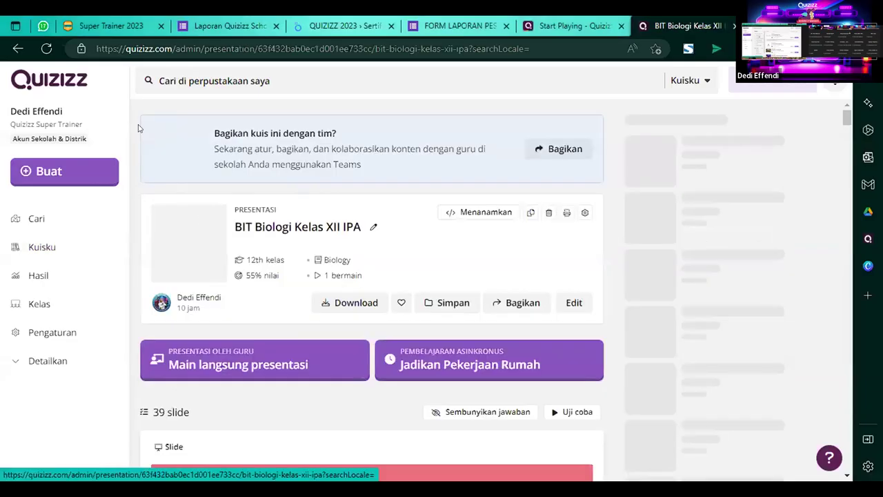
{"action": "key", "text": "alt+Left"}
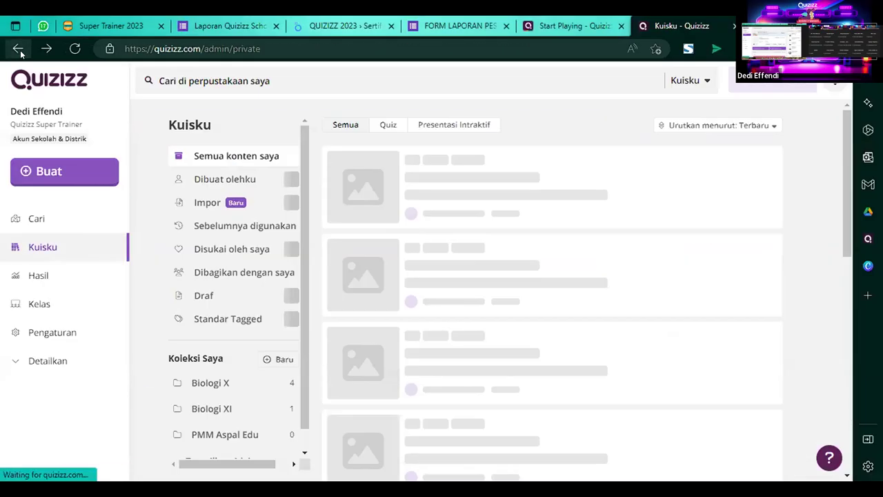
{"action": "left_click", "coordinate": [472, 265]}
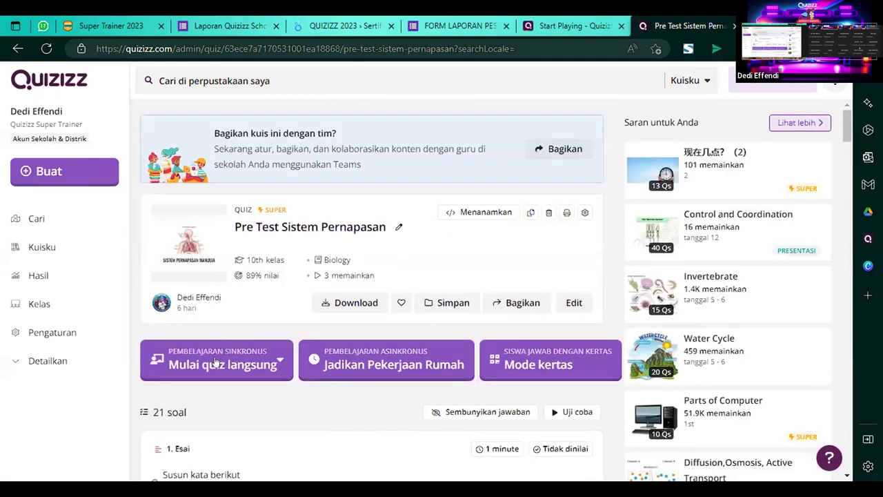
- Open the quiz's live game setup, review its modes, general settings and adaptive question bank options, and return to the quiz page
{"action": "left_click", "coordinate": [215, 363]}
{"action": "left_click", "coordinate": [207, 396]}
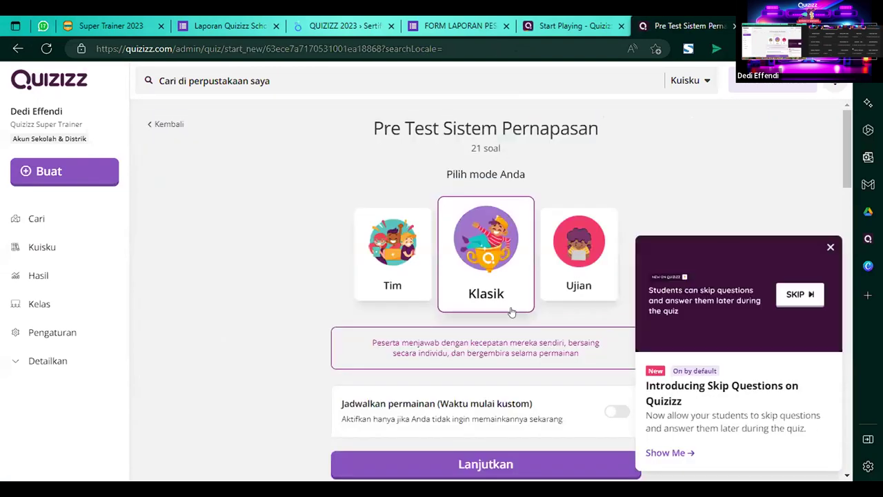
{"action": "scroll", "coordinate": [583, 302], "scroll_direction": "down", "scroll_amount": 3}
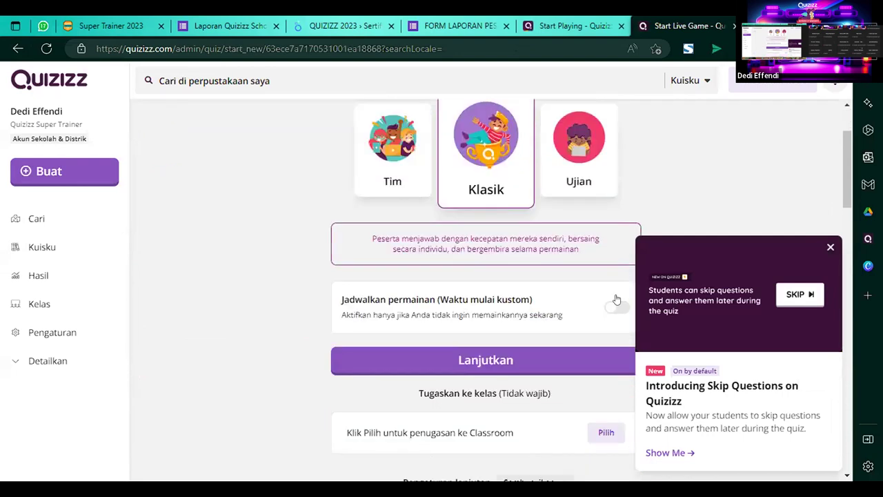
{"action": "left_click", "coordinate": [830, 247]}
{"action": "scroll", "coordinate": [645, 392], "scroll_direction": "down", "scroll_amount": 5}
{"action": "scroll", "coordinate": [645, 392], "scroll_direction": "down", "scroll_amount": 3}
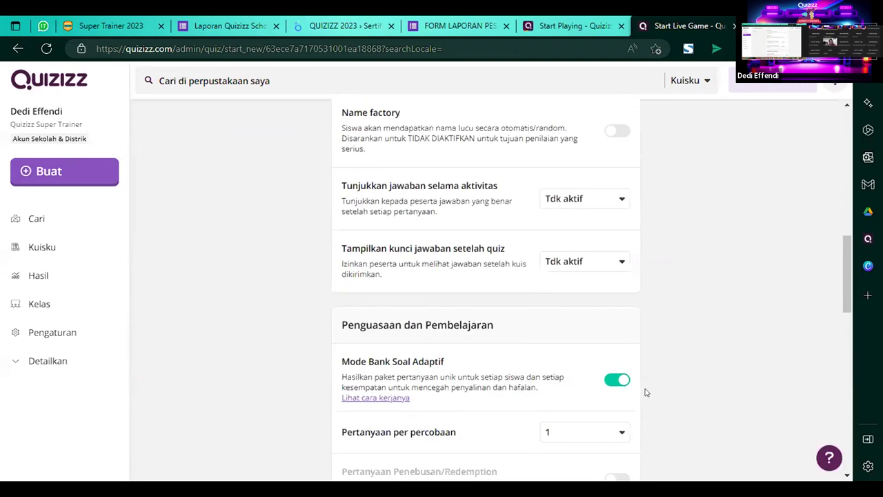
{"action": "scroll", "coordinate": [643, 391], "scroll_direction": "down", "scroll_amount": 1}
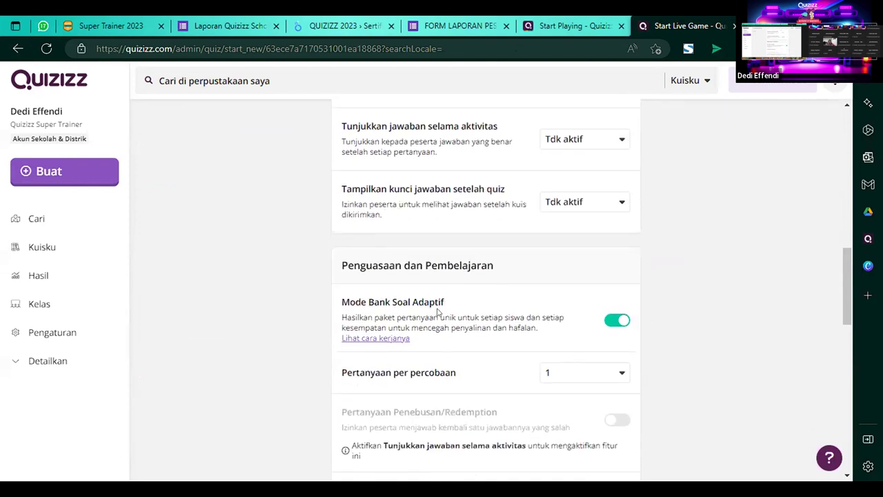
{"action": "scroll", "coordinate": [437, 311], "scroll_direction": "down", "scroll_amount": 3}
{"action": "scroll", "coordinate": [258, 220], "scroll_direction": "up", "scroll_amount": 6}
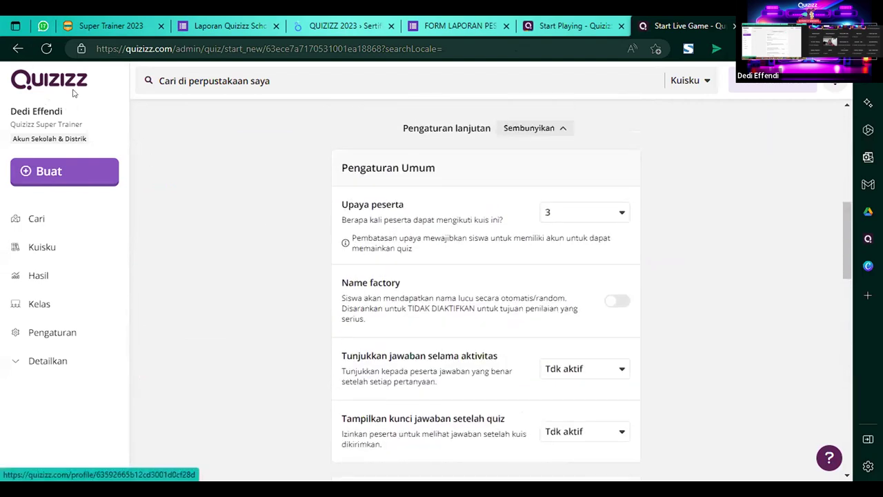
{"action": "left_click", "coordinate": [19, 48]}
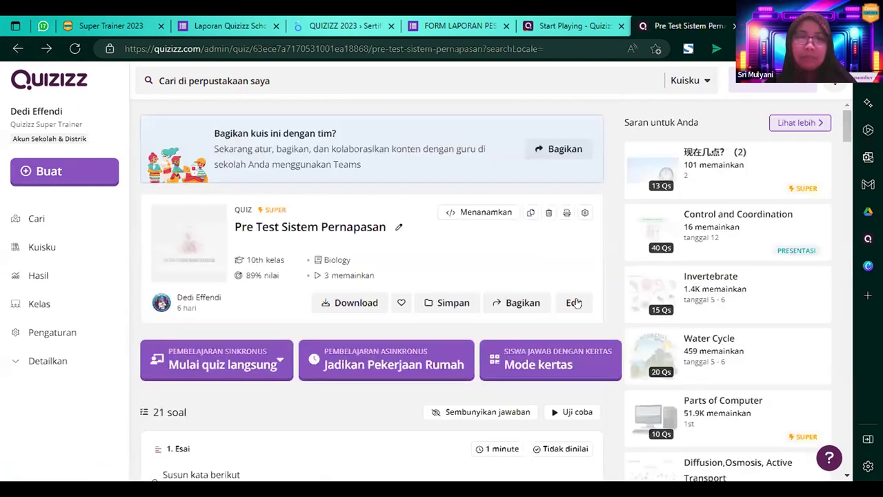
- Open the quiz for editing and examine the available question types, including Pelabelan and Hotspot
{"action": "left_click", "coordinate": [573, 302]}
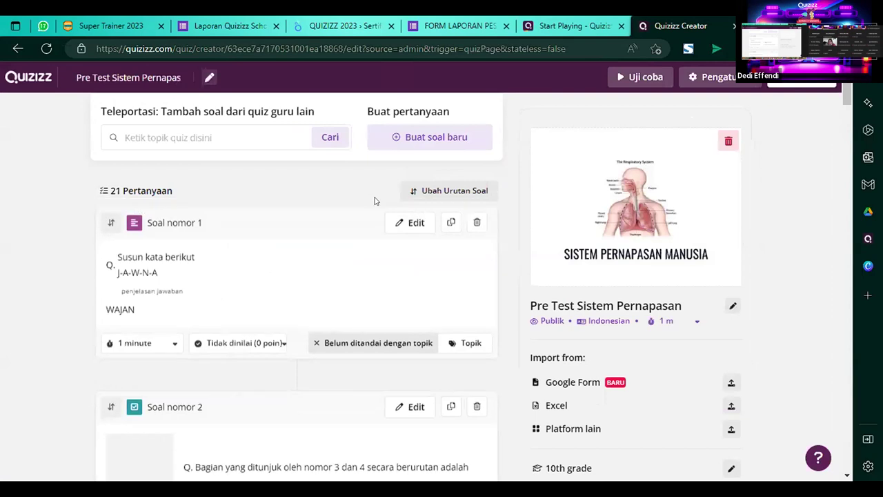
{"action": "left_click", "coordinate": [349, 361]}
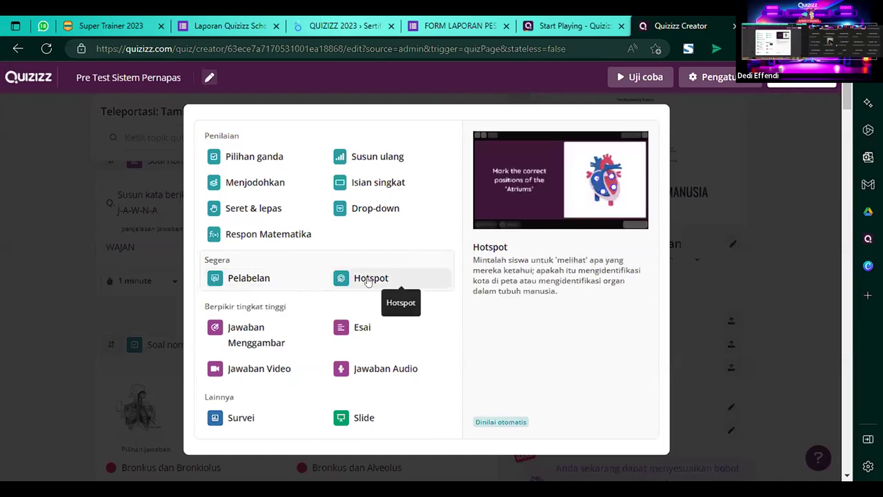
{"action": "left_click", "coordinate": [53, 247]}
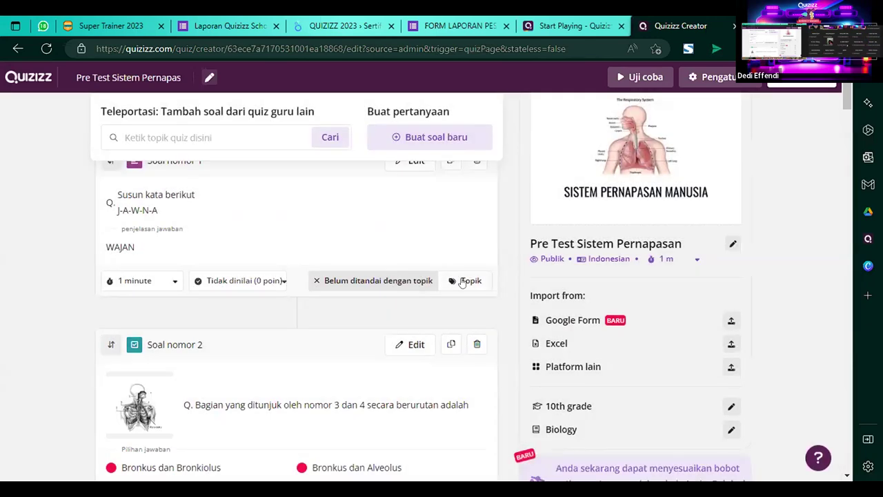
- Open topic tagging for question 1, examine the available curriculum standards, and leave without choosing one
{"action": "left_click", "coordinate": [463, 281]}
{"action": "left_click", "coordinate": [432, 288]}
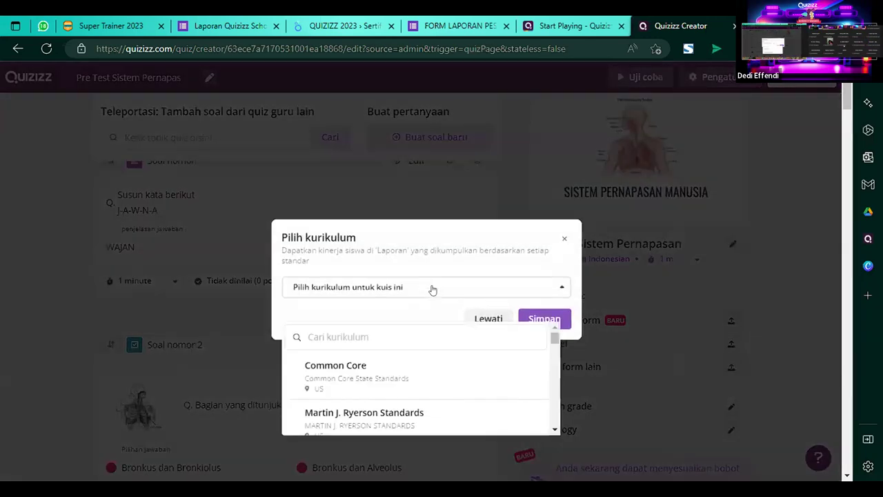
{"action": "scroll", "coordinate": [419, 343], "scroll_direction": "down", "scroll_amount": 1}
{"action": "scroll", "coordinate": [398, 333], "scroll_direction": "up", "scroll_amount": 1}
{"action": "left_click", "coordinate": [564, 237]}
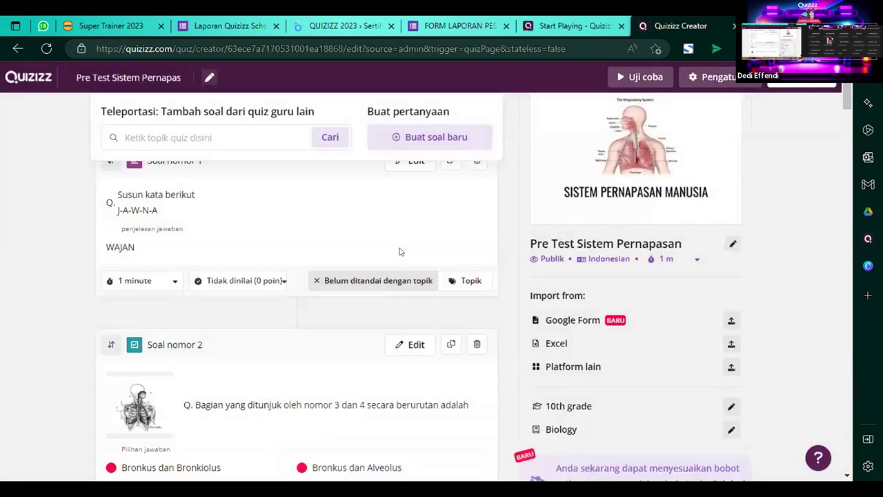
{"action": "left_click", "coordinate": [478, 283]}
{"action": "left_click", "coordinate": [419, 284]}
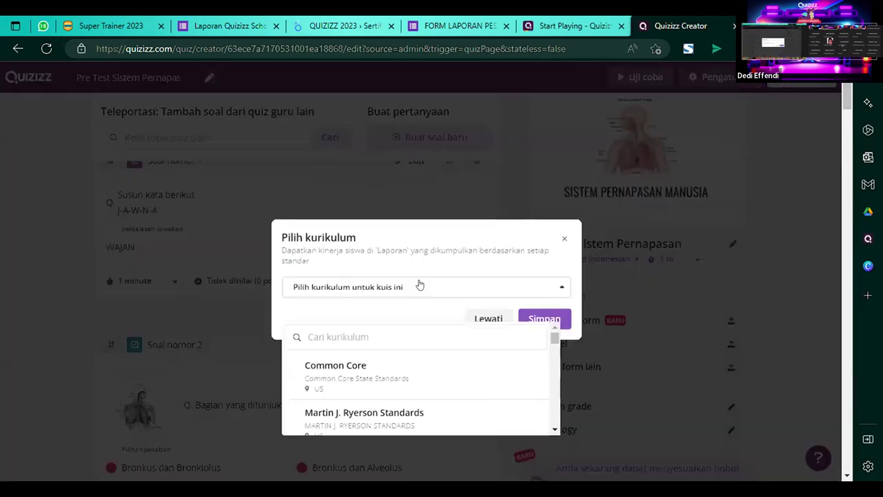
{"action": "scroll", "coordinate": [407, 373], "scroll_direction": "down", "scroll_amount": 4}
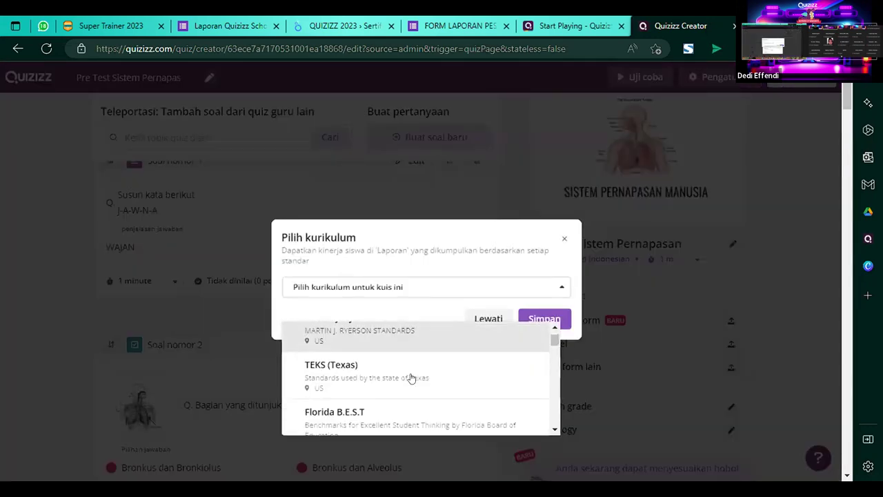
{"action": "scroll", "coordinate": [412, 377], "scroll_direction": "down", "scroll_amount": 5}
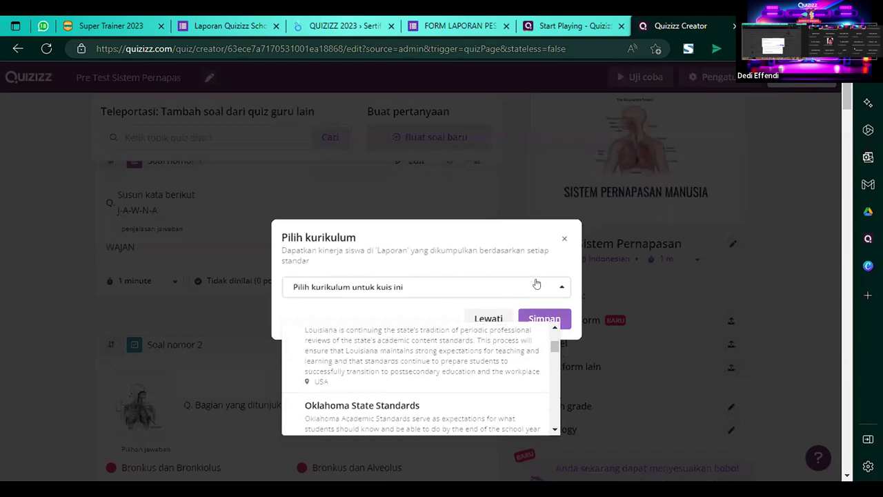
{"action": "scroll", "coordinate": [390, 382], "scroll_direction": "down", "scroll_amount": 3}
{"action": "scroll", "coordinate": [391, 382], "scroll_direction": "down", "scroll_amount": 2}
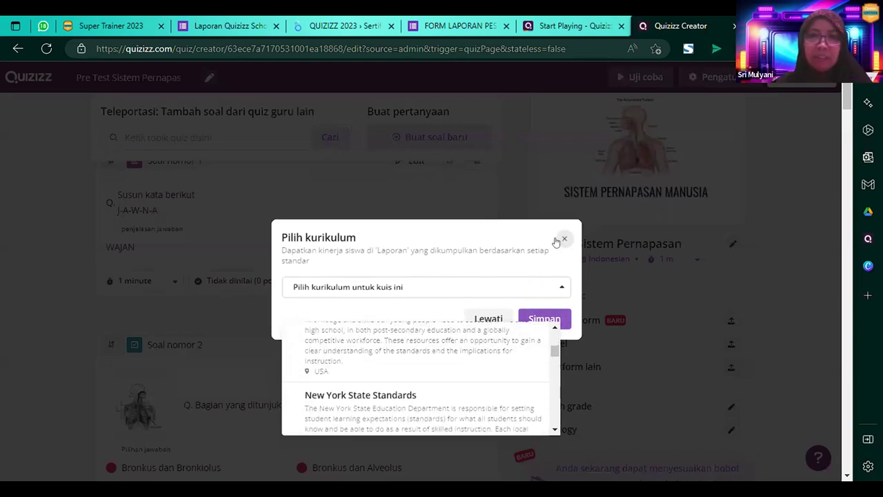
{"action": "left_click", "coordinate": [562, 237]}
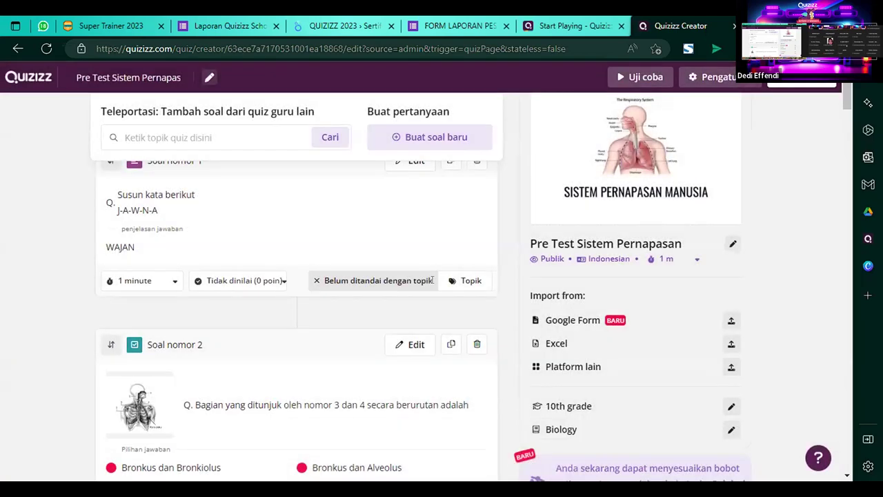
{"action": "left_click", "coordinate": [365, 281]}
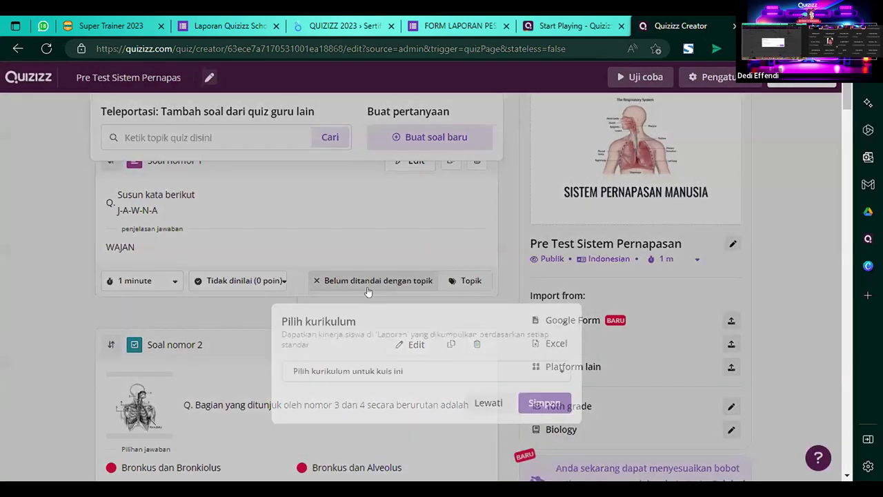
{"action": "scroll", "coordinate": [347, 375], "scroll_direction": "down", "scroll_amount": 3}
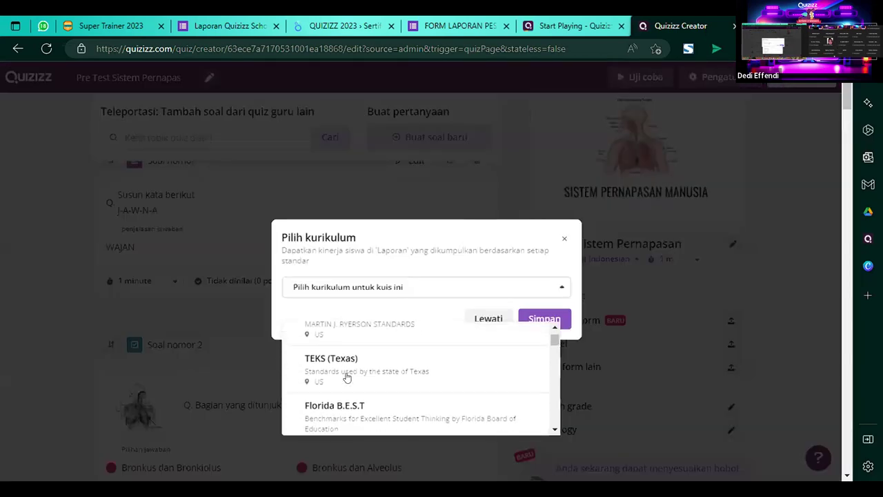
{"action": "scroll", "coordinate": [348, 380], "scroll_direction": "down", "scroll_amount": 5}
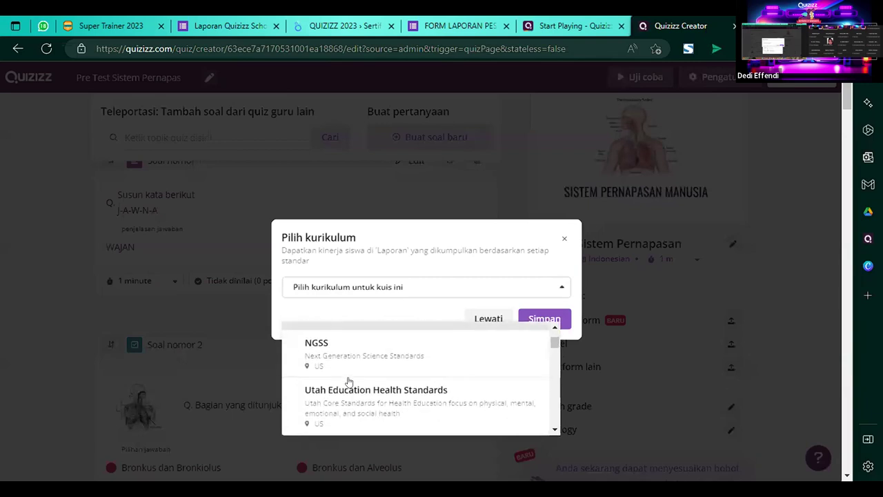
{"action": "scroll", "coordinate": [349, 381], "scroll_direction": "down", "scroll_amount": 6}
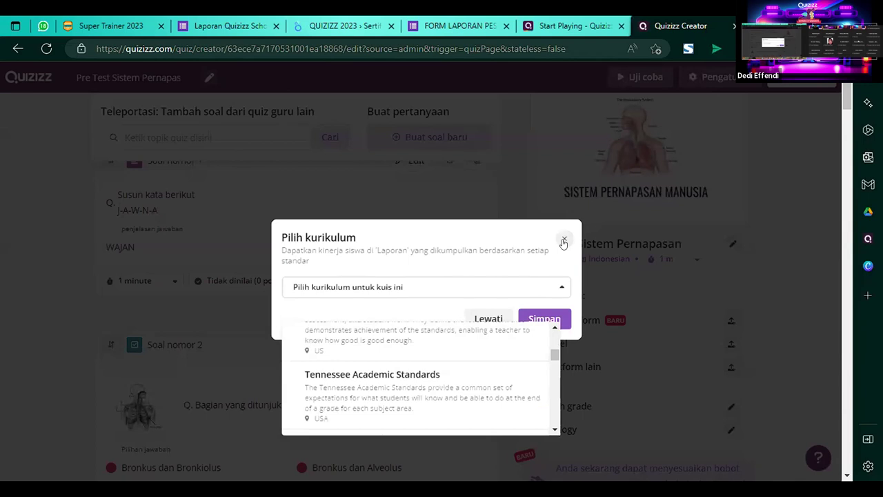
{"action": "key", "text": "Escape"}
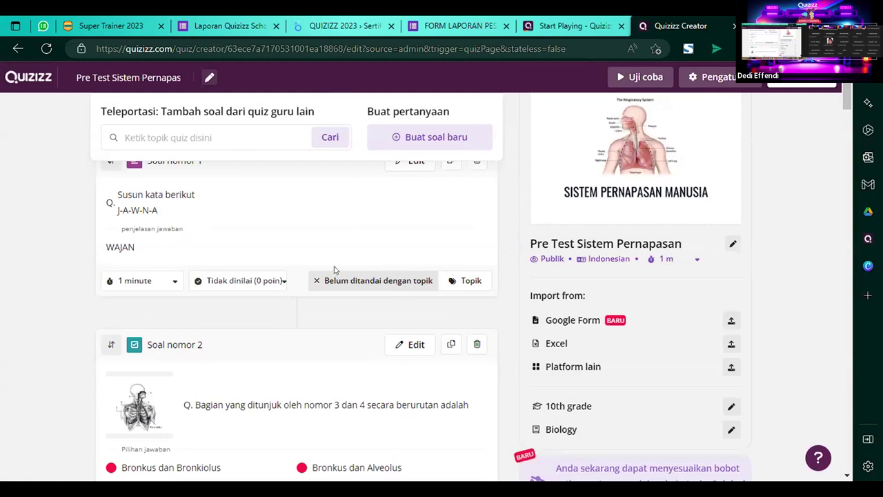
- In the quiz's live game setup, view the descriptions of the Tim and Ujian modes and dismiss the "Tinjau dan Kirim" notice
{"action": "scroll", "coordinate": [334, 269], "scroll_direction": "up", "scroll_amount": 1}
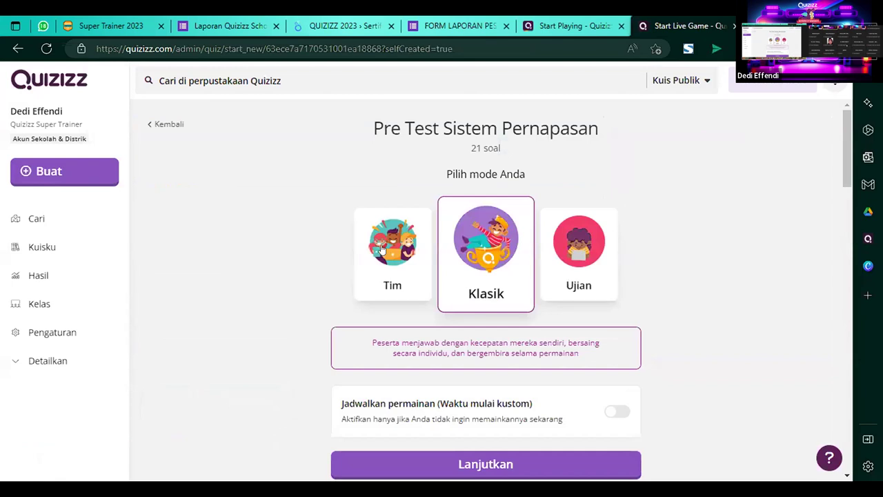
{"action": "left_click", "coordinate": [383, 251]}
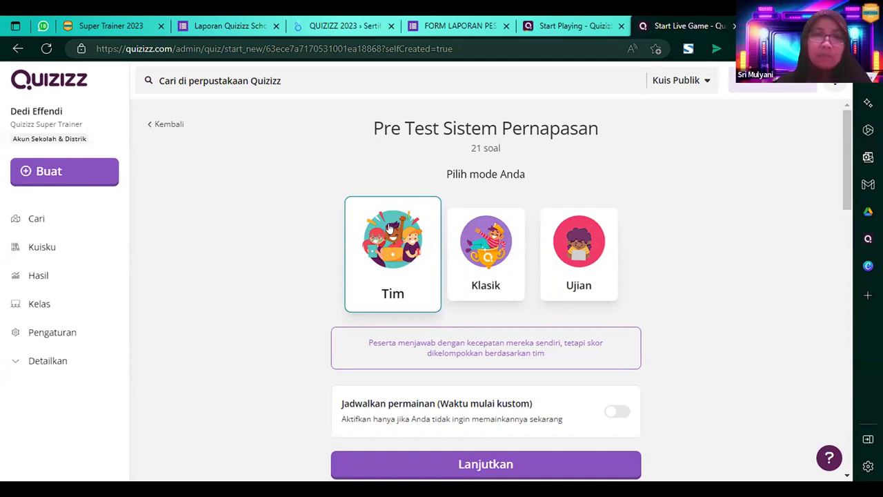
{"action": "left_click", "coordinate": [613, 241]}
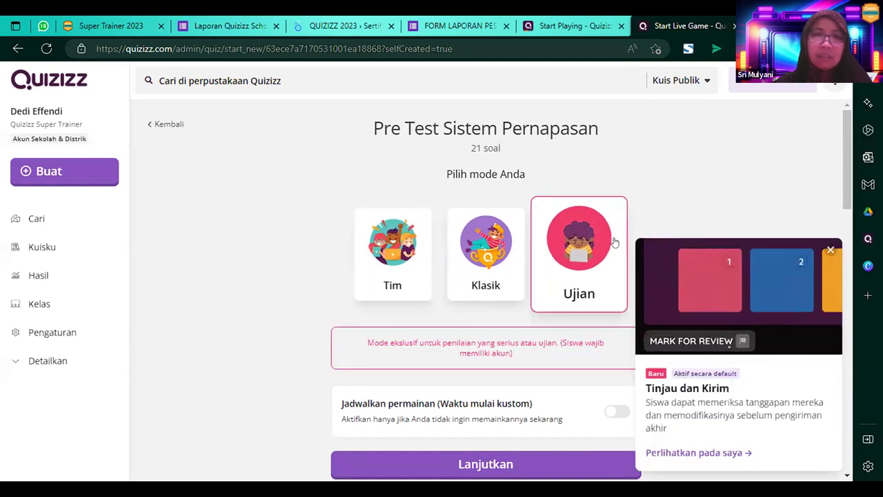
{"action": "left_click", "coordinate": [831, 251]}
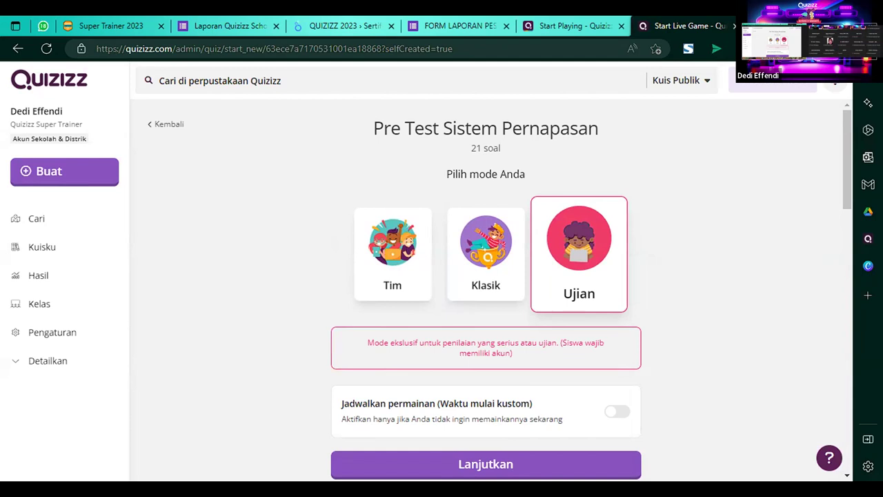
- Open the "Pre Test Sistem Pernapasan" quiz from the library for editing and look over its first questions
{"action": "left_click", "coordinate": [52, 247]}
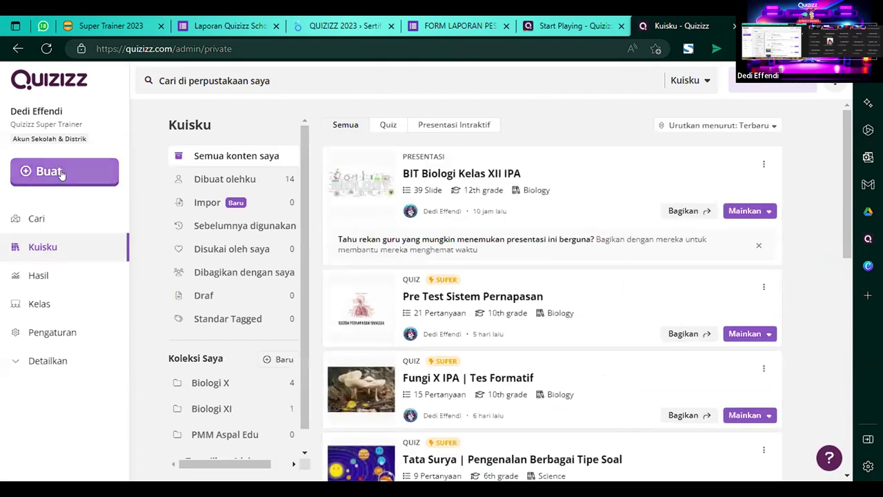
{"action": "left_click", "coordinate": [452, 187]}
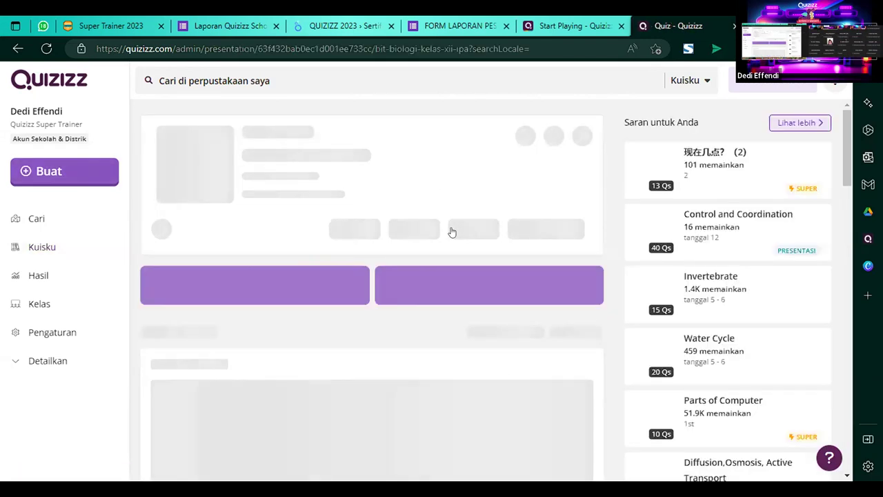
{"action": "key", "text": "alt+Left"}
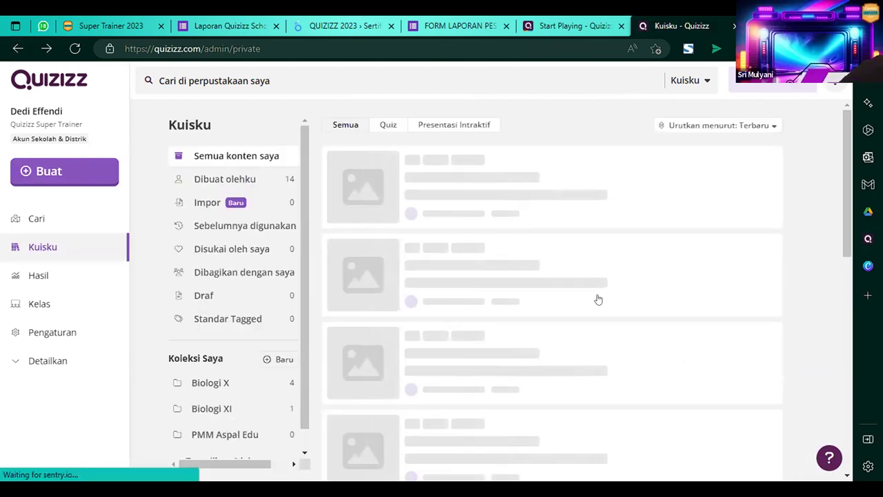
{"action": "left_click", "coordinate": [566, 304]}
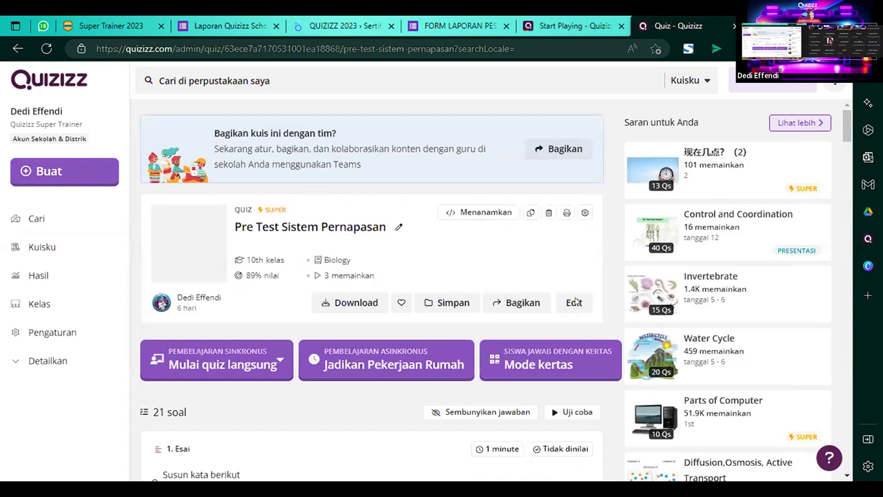
{"action": "left_click", "coordinate": [574, 303]}
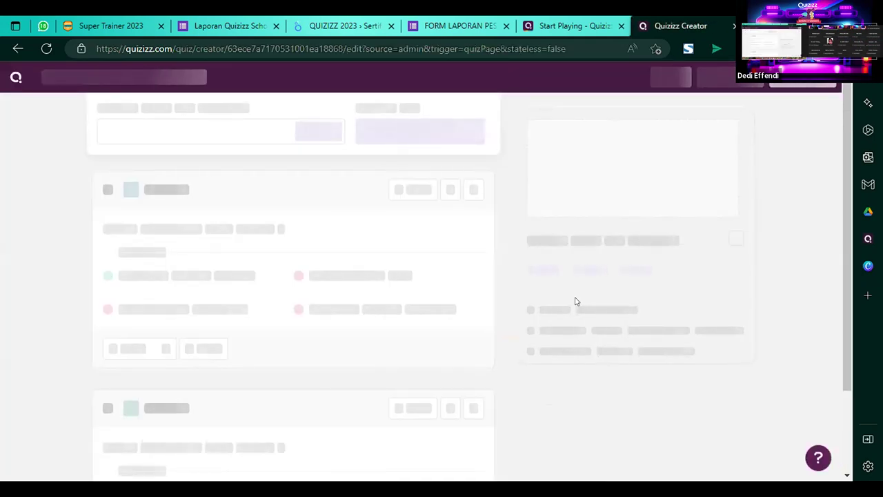
{"action": "scroll", "coordinate": [635, 355], "scroll_direction": "down", "scroll_amount": 2}
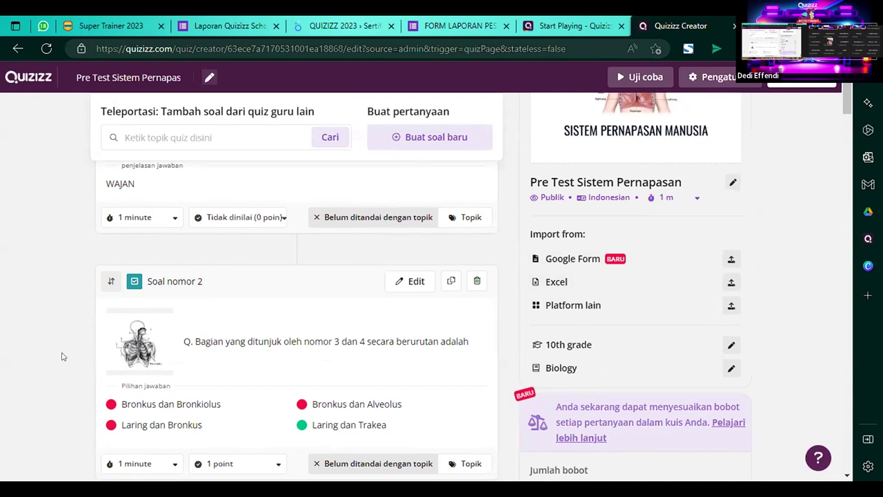
- Return to the Kuisku library and start creating a new Presentasi Interaktif
{"action": "left_click", "coordinate": [17, 49]}
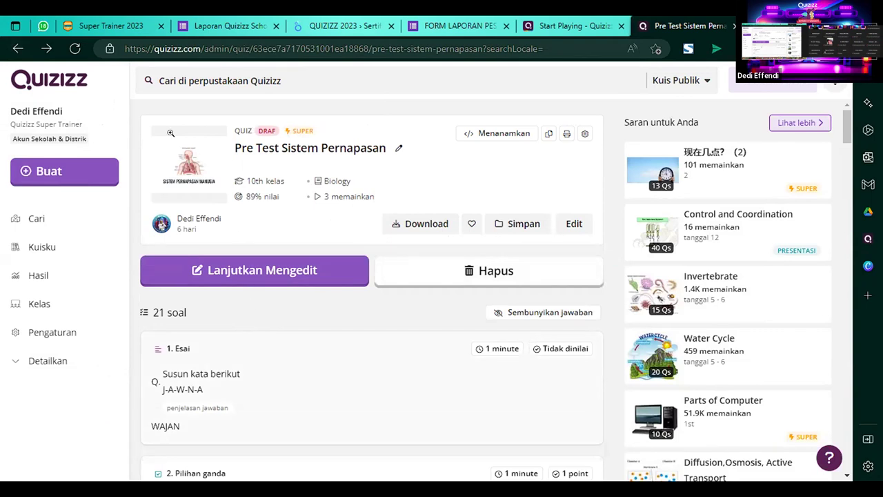
{"action": "left_click", "coordinate": [17, 50]}
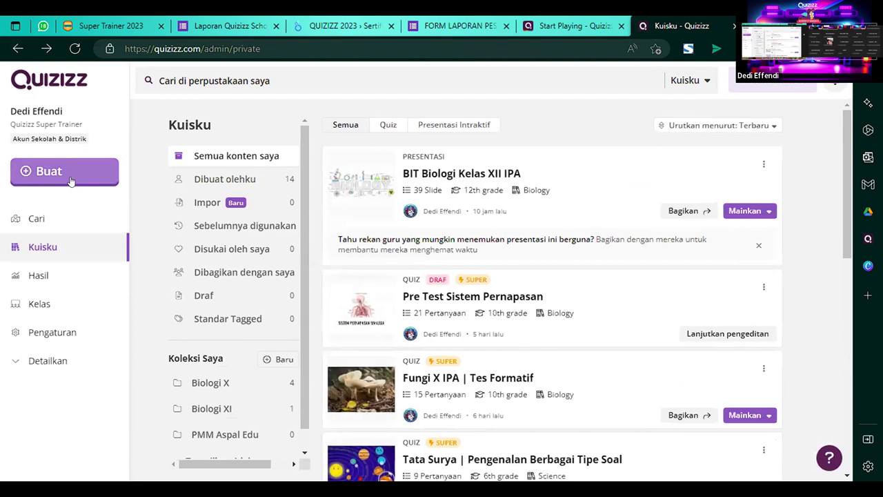
{"action": "left_click", "coordinate": [80, 170]}
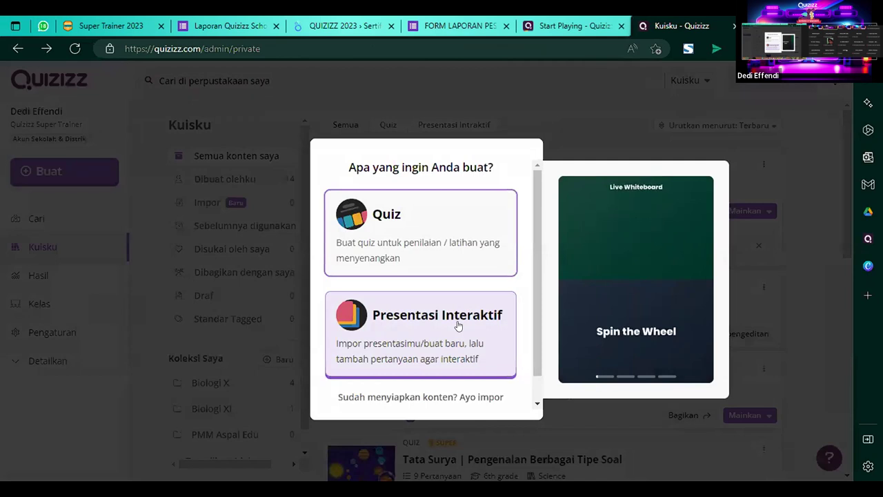
{"action": "left_click", "coordinate": [457, 326]}
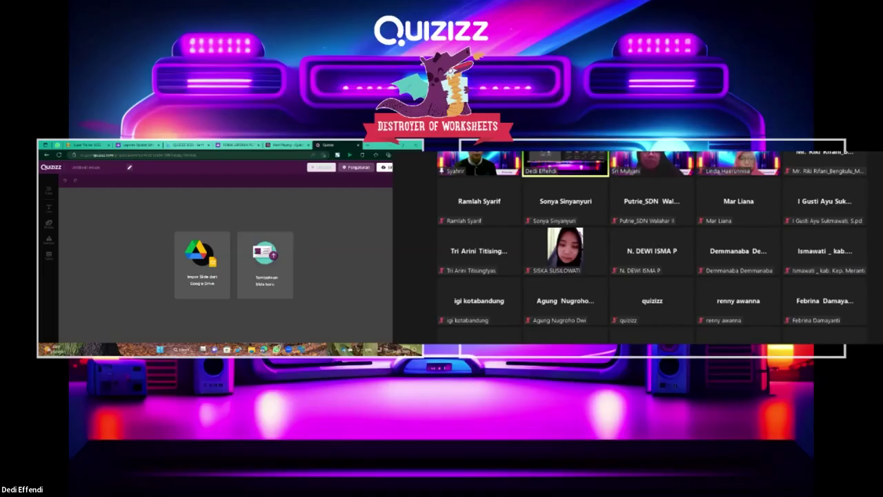
- Switch to the Zoom meeting, replace the first screen's pin with the speaking participant, and dismiss the chat notification
{"action": "key", "text": "alt+Tab"}
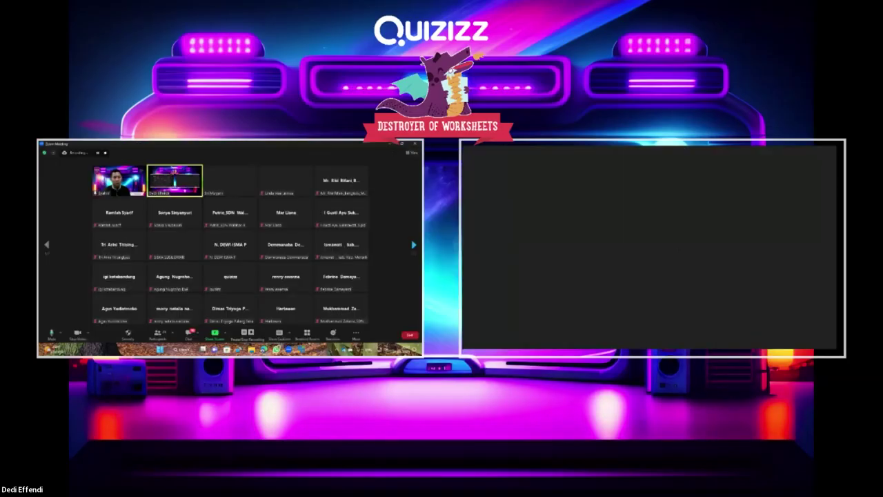
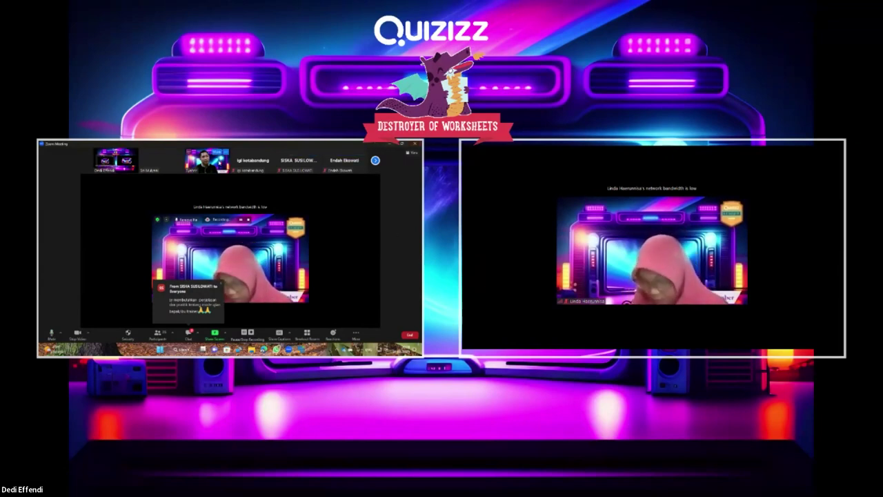
{"action": "left_click", "coordinate": [224, 151]}
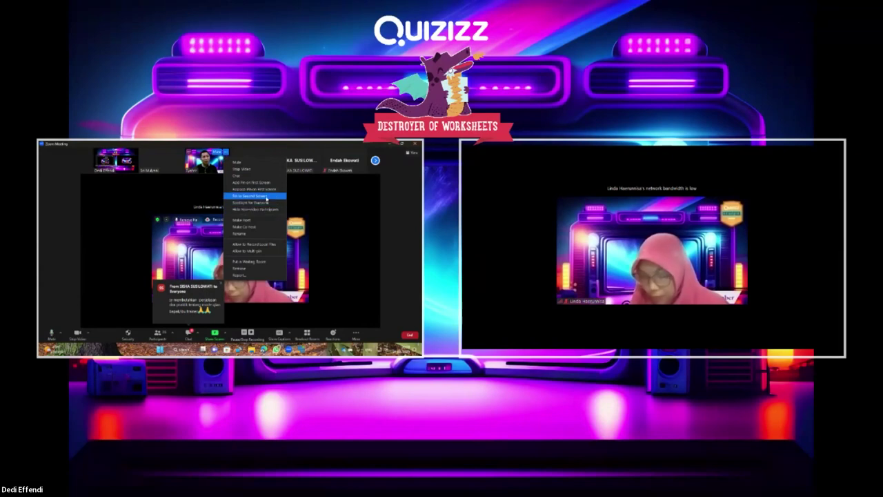
{"action": "left_click", "coordinate": [264, 190]}
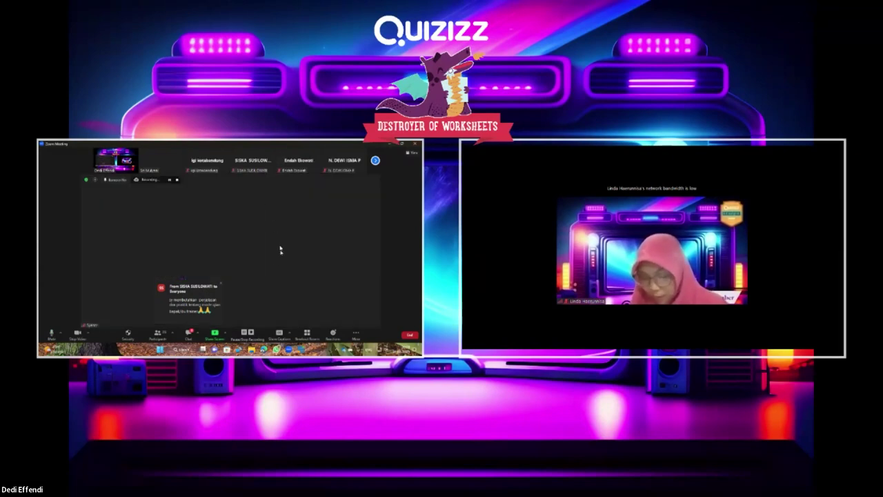
{"action": "left_click", "coordinate": [221, 284]}
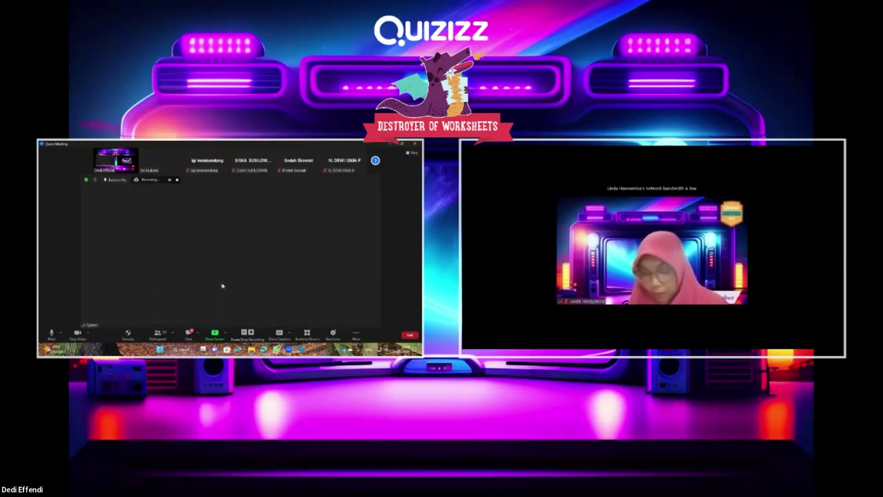
- Change the Zoom meeting's layout to the gallery view
{"action": "left_click", "coordinate": [413, 152]}
{"action": "left_click", "coordinate": [376, 171]}
{"action": "mouse_move", "coordinate": [365, 218]}
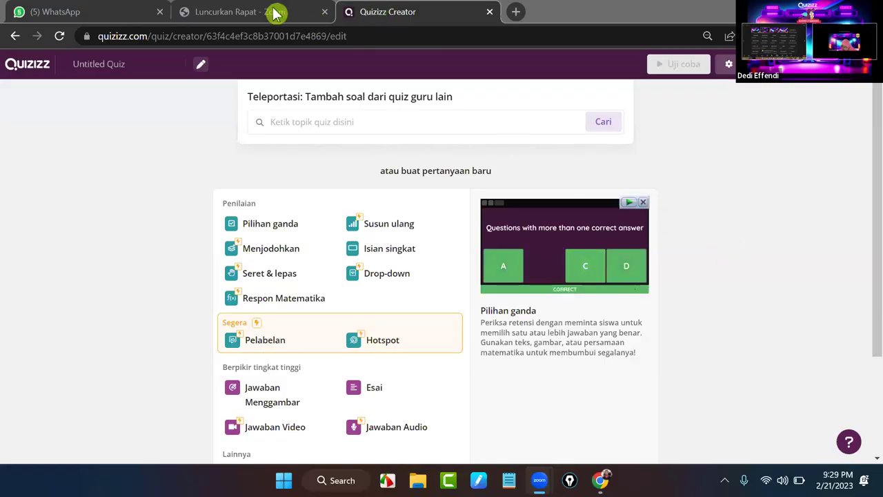
- Close the untitled quiz's browser tab and reopen the Quizizz library in a new tab
{"action": "left_click", "coordinate": [394, 11]}
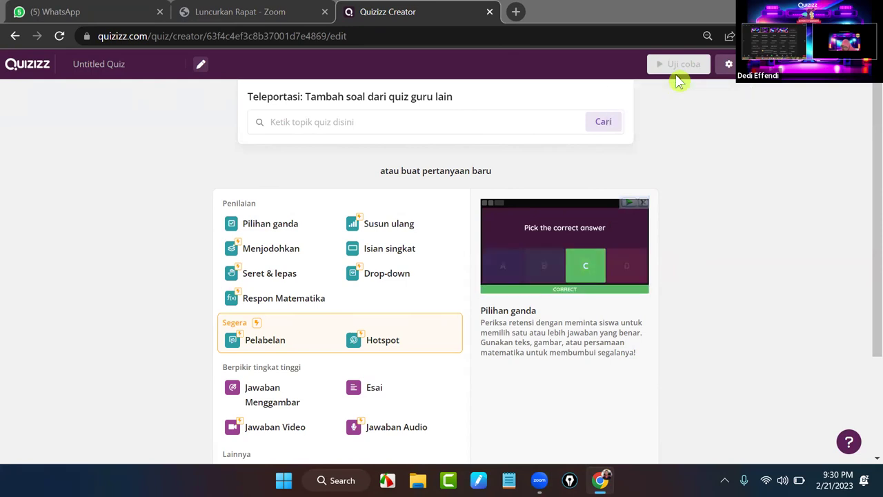
{"action": "left_click", "coordinate": [490, 12]}
{"action": "left_click", "coordinate": [350, 11]}
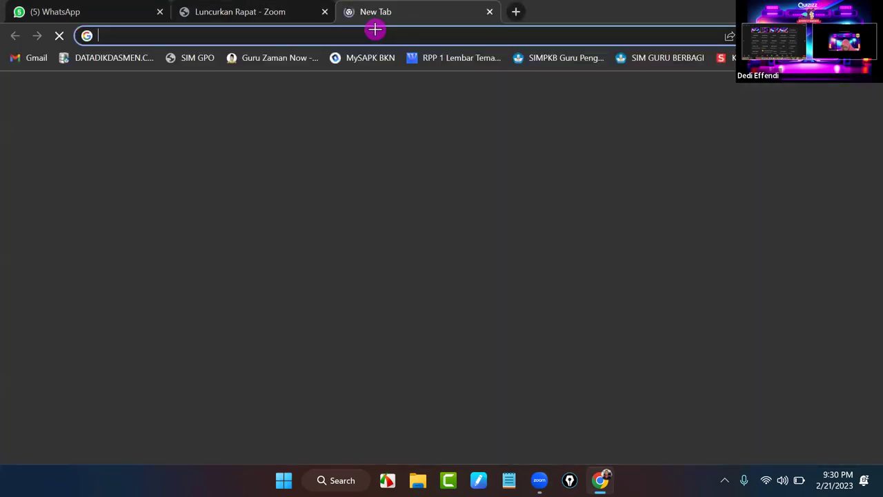
{"action": "left_click", "coordinate": [585, 356]}
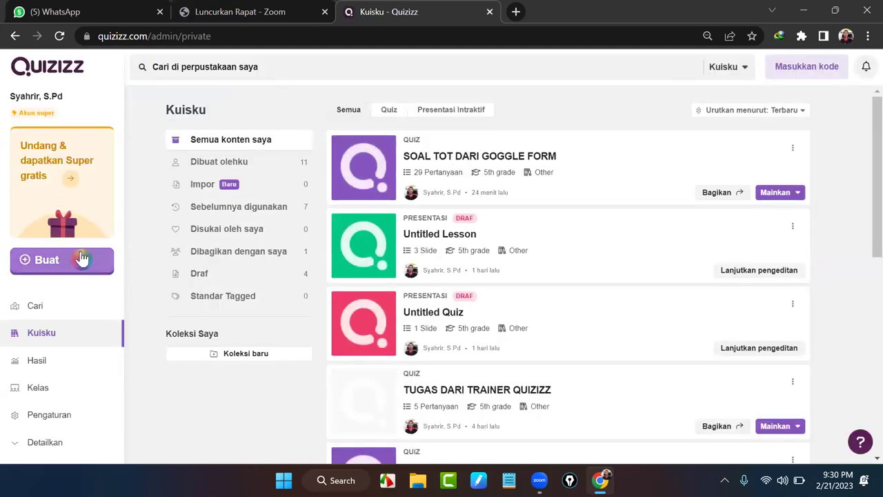
- Create a new Presentasi Interaktif from the Kuisku library
{"action": "left_click", "coordinate": [69, 269]}
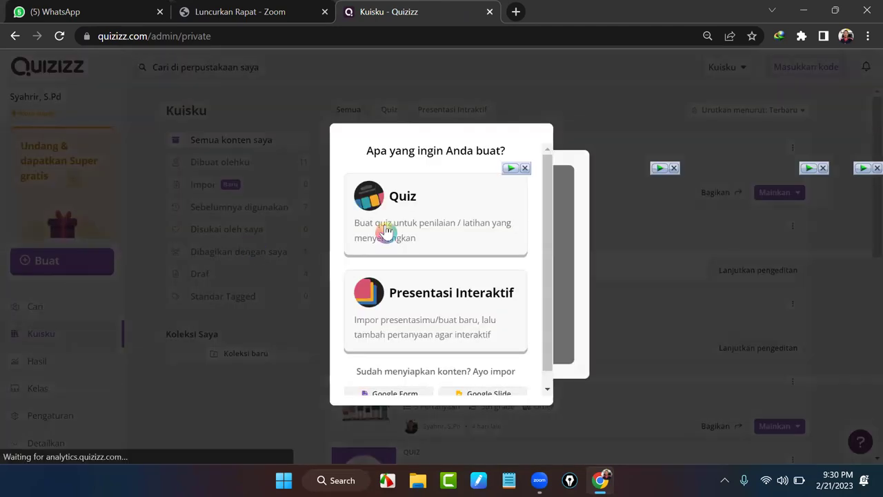
{"action": "left_click", "coordinate": [385, 226]}
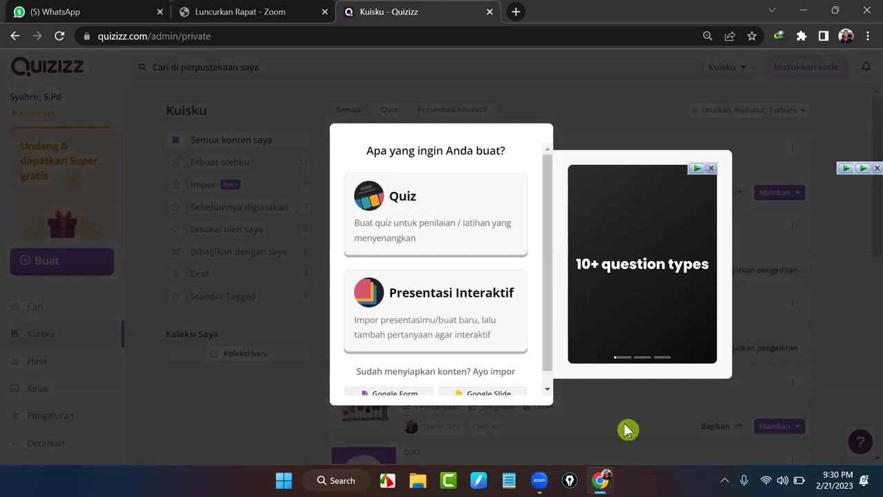
{"action": "left_click", "coordinate": [471, 311]}
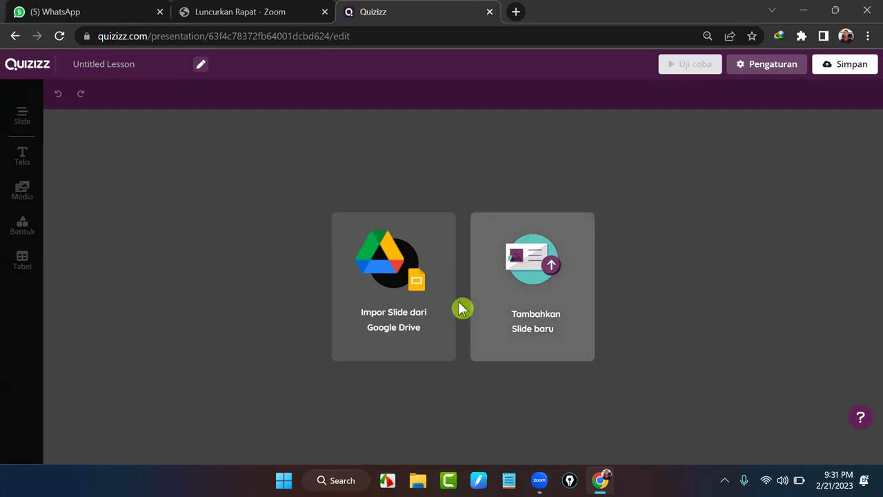
- Add a new blank slide (Slide kosong) to the empty presentation
{"action": "left_click", "coordinate": [394, 268]}
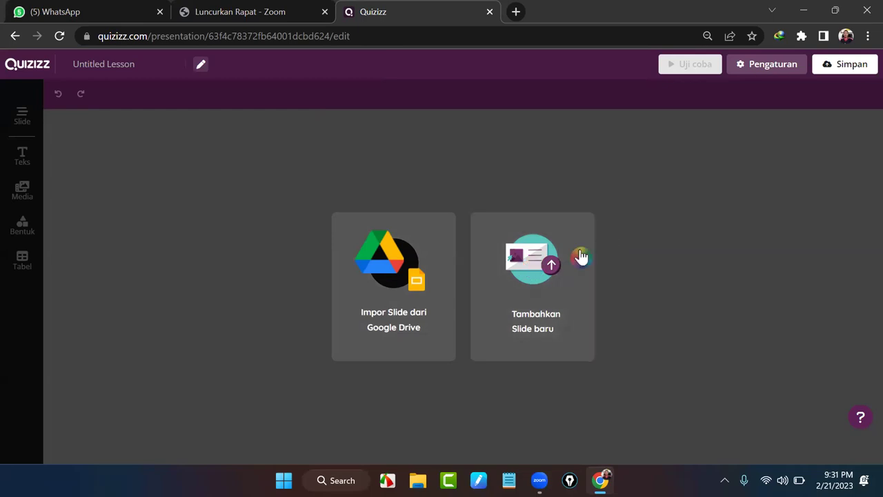
{"action": "left_click", "coordinate": [537, 267]}
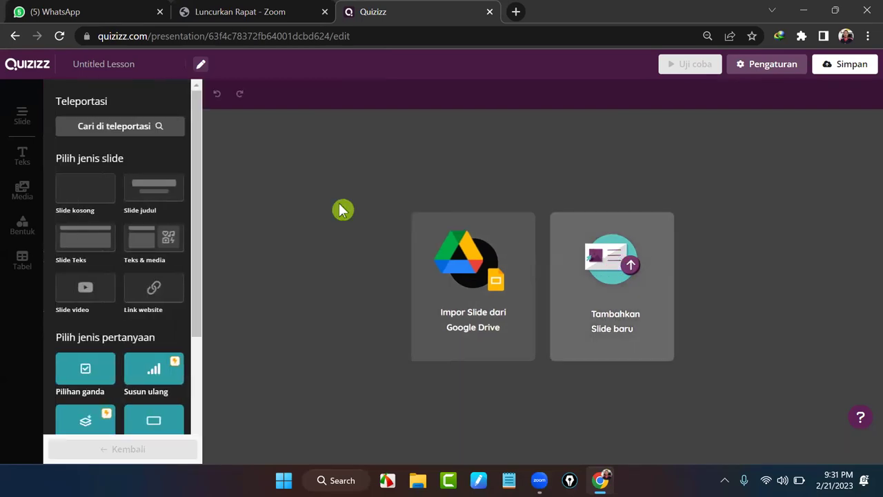
{"action": "mouse_move", "coordinate": [198, 138]}
{"action": "left_mouse_down"}
{"action": "mouse_move", "coordinate": [198, 176]}
{"action": "mouse_move", "coordinate": [200, 153]}
{"action": "left_mouse_up"}
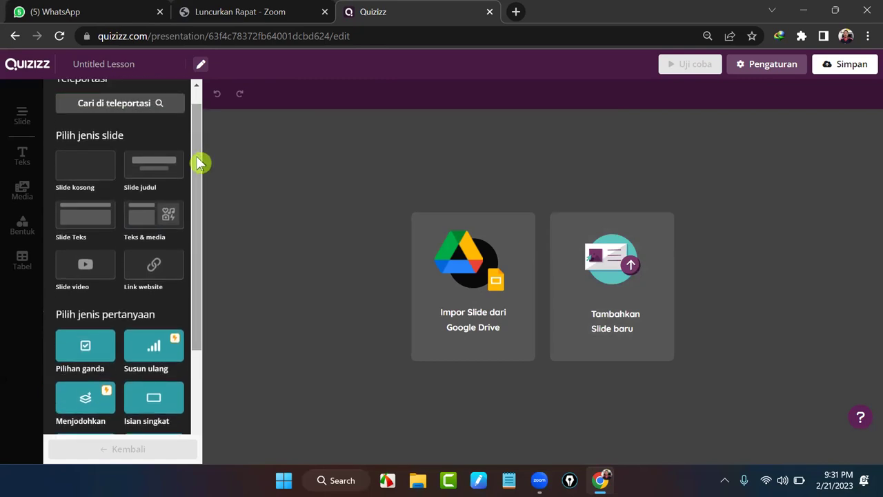
{"action": "left_click", "coordinate": [89, 180]}
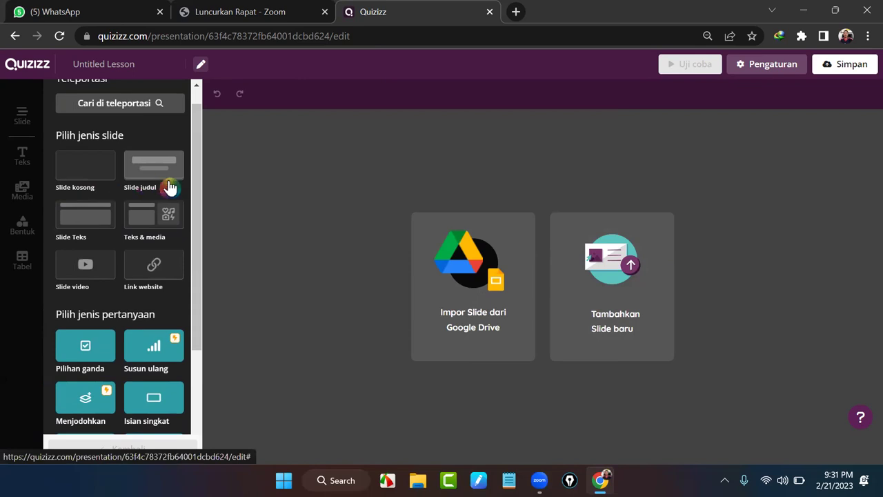
{"action": "left_click_drag", "start_coordinate": [193, 177], "coordinate": [225, 131]}
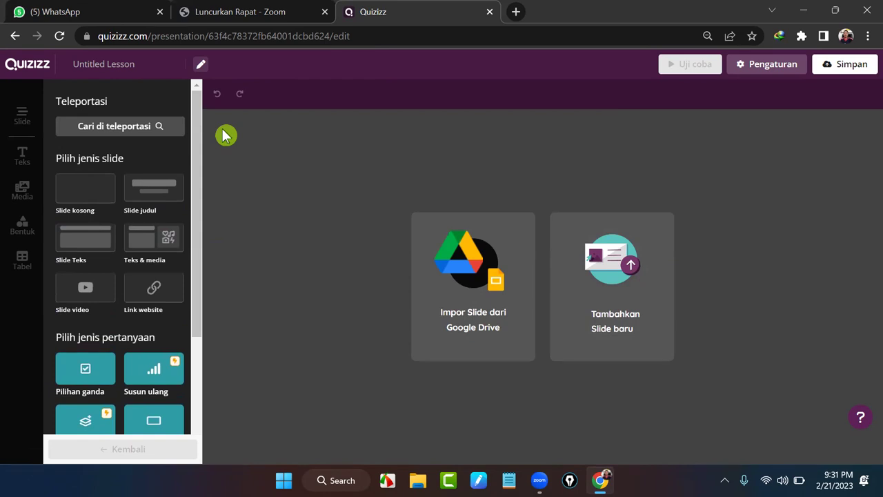
{"action": "left_click", "coordinate": [99, 193]}
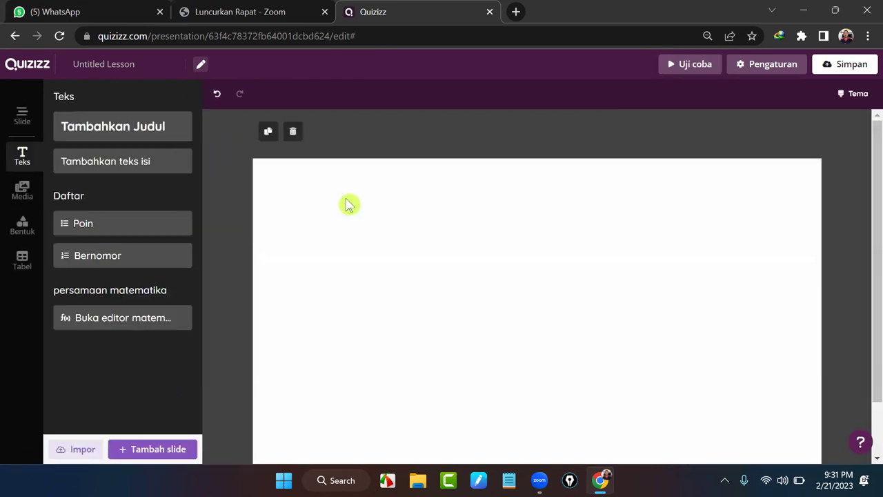
- Add a title text box to the slide reading "PERPINDAHAN PANAS/KALOR"
{"action": "left_click", "coordinate": [164, 157]}
{"action": "left_click", "coordinate": [164, 131]}
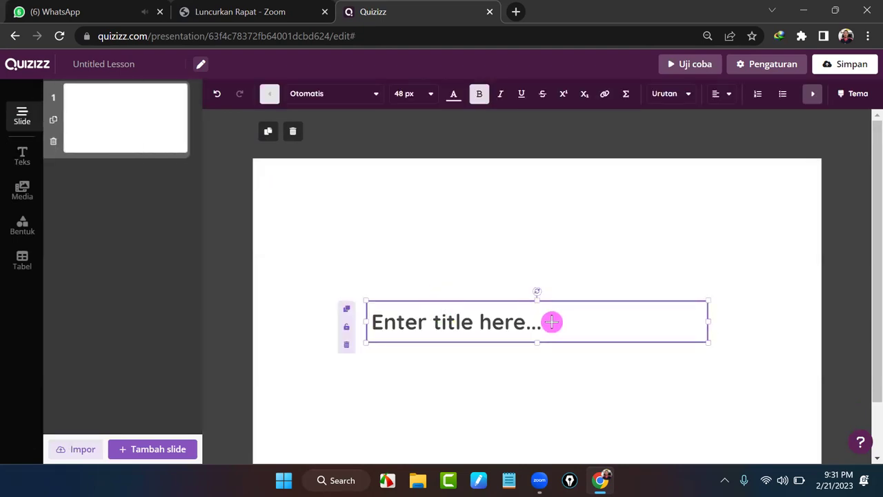
{"action": "left_click", "coordinate": [572, 322]}
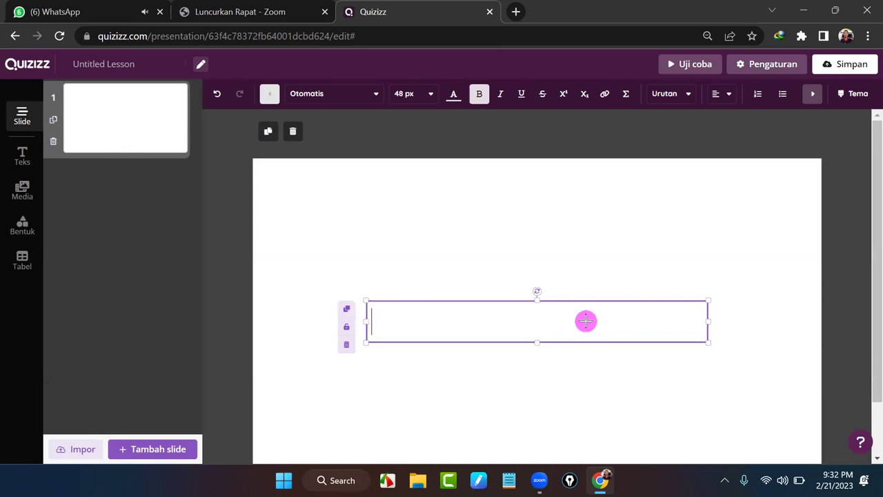
{"action": "type", "text": "PERPINDAHAN P"}
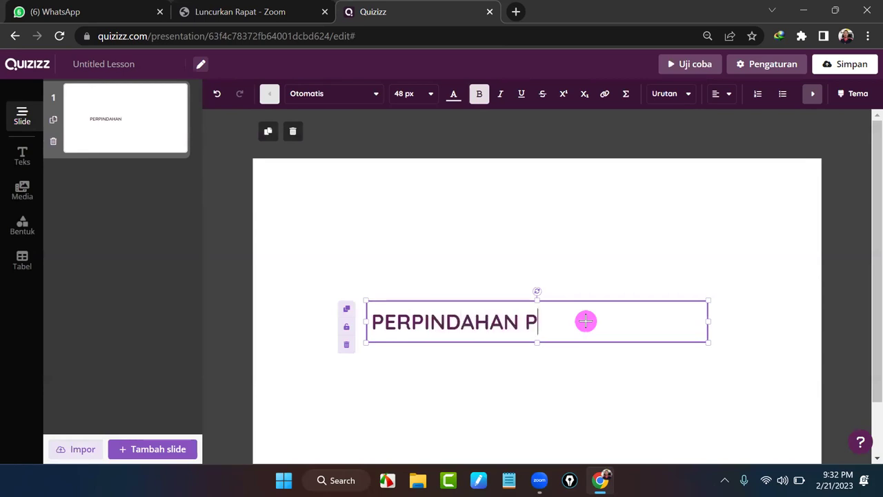
{"action": "type", "text": "AB"}
{"action": "key", "text": "BackSpace"}
{"action": "type", "text": "NAS/"}
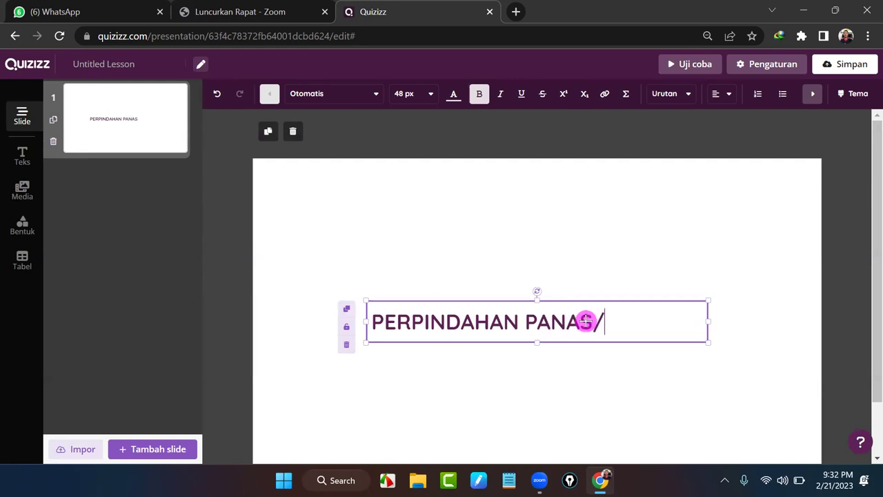
{"action": "type", "text": "KALOR"}
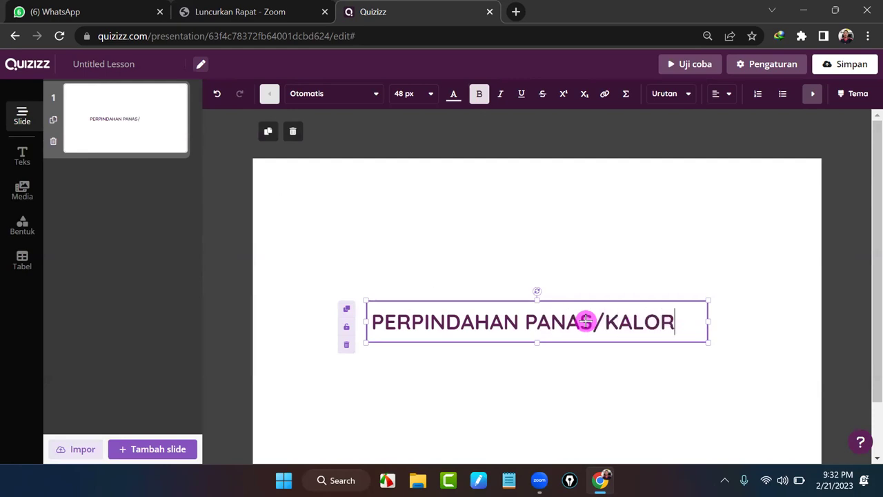
- Move the title up near the slide's upper edge and set its font to Roboto
{"action": "left_click_drag", "start_coordinate": [609, 297], "coordinate": [610, 192]}
{"action": "left_click", "coordinate": [686, 219]}
{"action": "left_click_drag", "start_coordinate": [573, 213], "coordinate": [372, 205]}
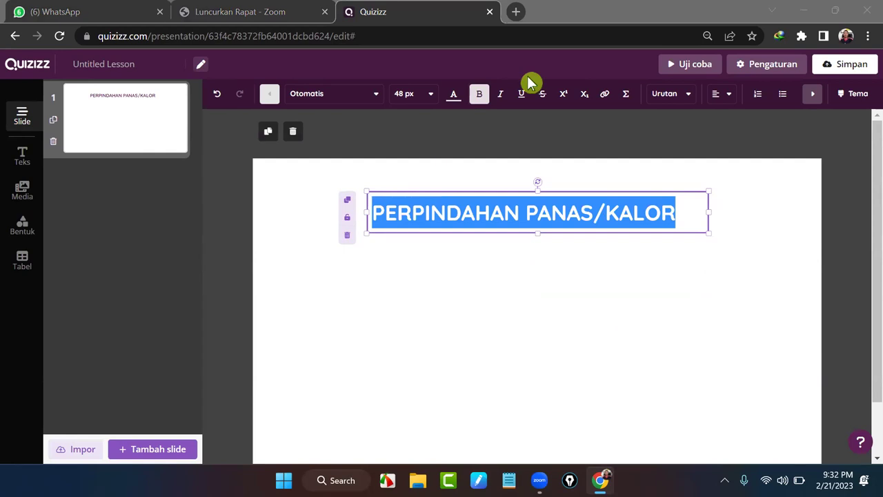
{"action": "left_click", "coordinate": [372, 98]}
{"action": "left_click", "coordinate": [375, 100]}
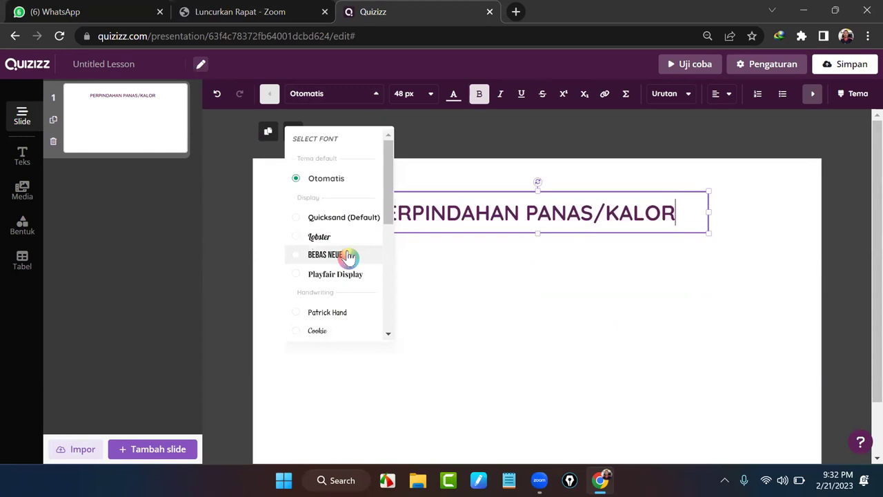
{"action": "left_click_drag", "start_coordinate": [388, 201], "coordinate": [394, 305]}
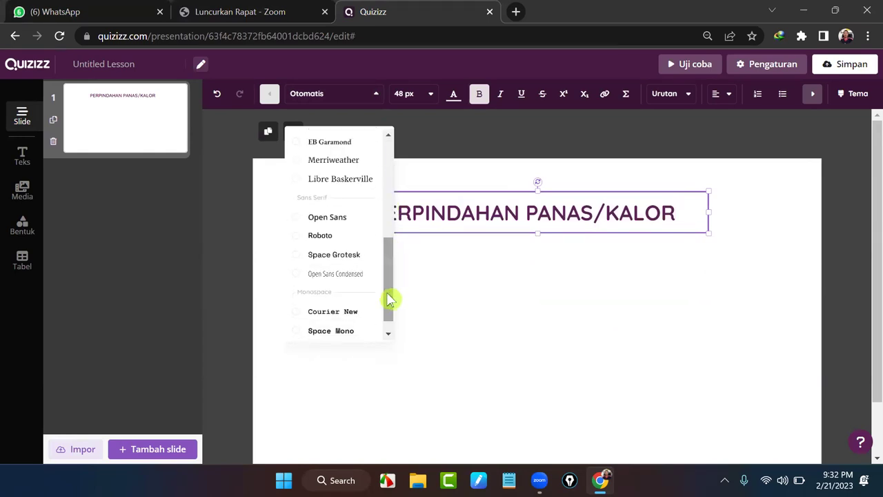
{"action": "left_click", "coordinate": [345, 240]}
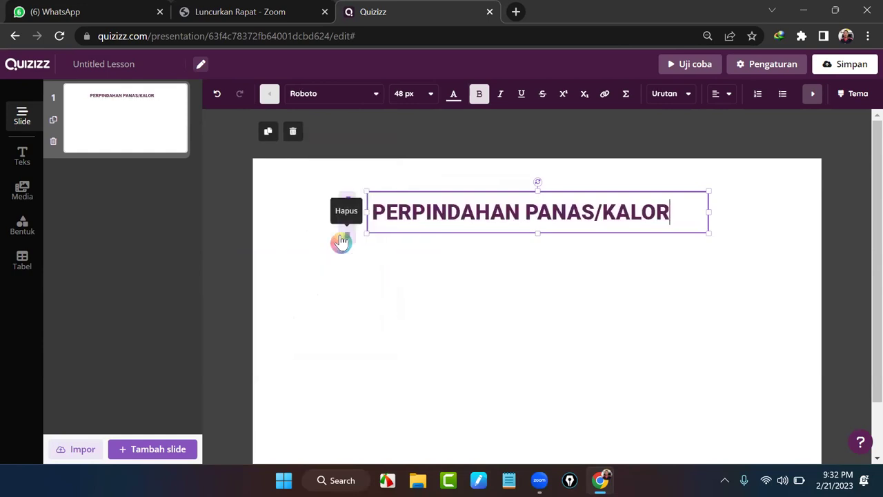
- Narrow the title's text box slightly and set the title's text size to 32 px
{"action": "left_click", "coordinate": [702, 212]}
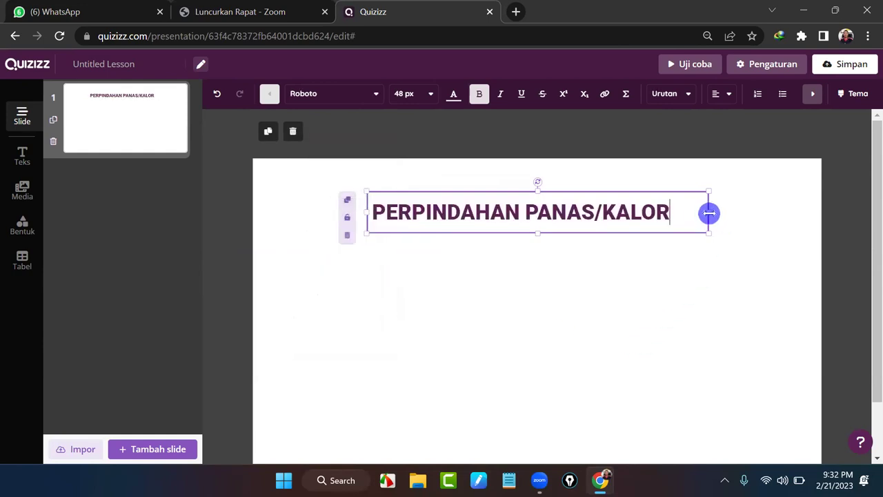
{"action": "left_click_drag", "start_coordinate": [702, 214], "coordinate": [684, 214]}
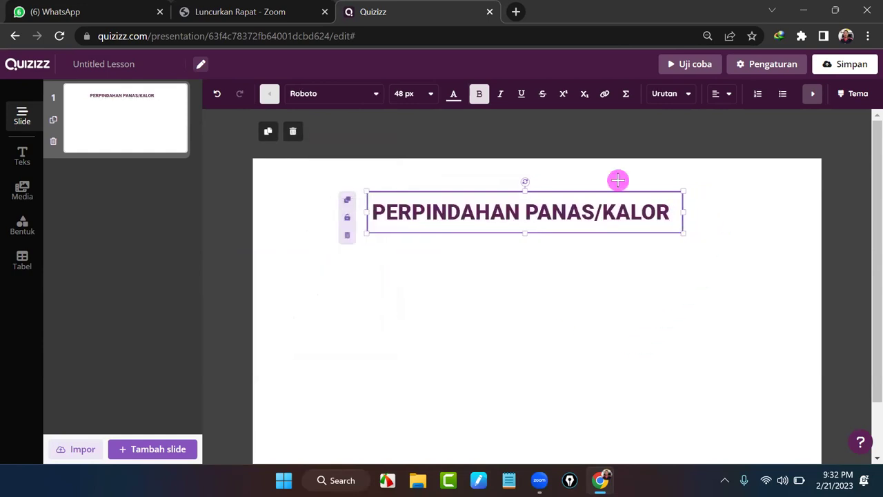
{"action": "left_click", "coordinate": [429, 101]}
{"action": "left_click", "coordinate": [404, 281]}
{"action": "left_click", "coordinate": [405, 262]}
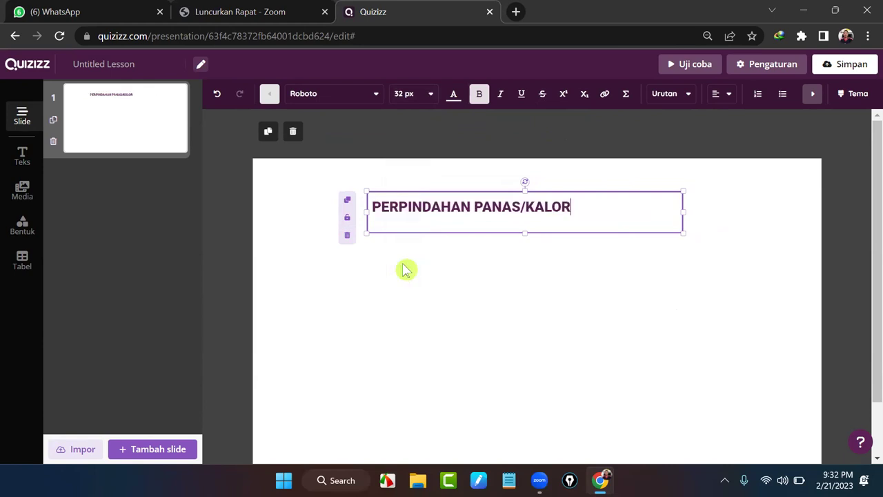
- Set the whole title's text size to 60 px
{"action": "left_click", "coordinate": [426, 97]}
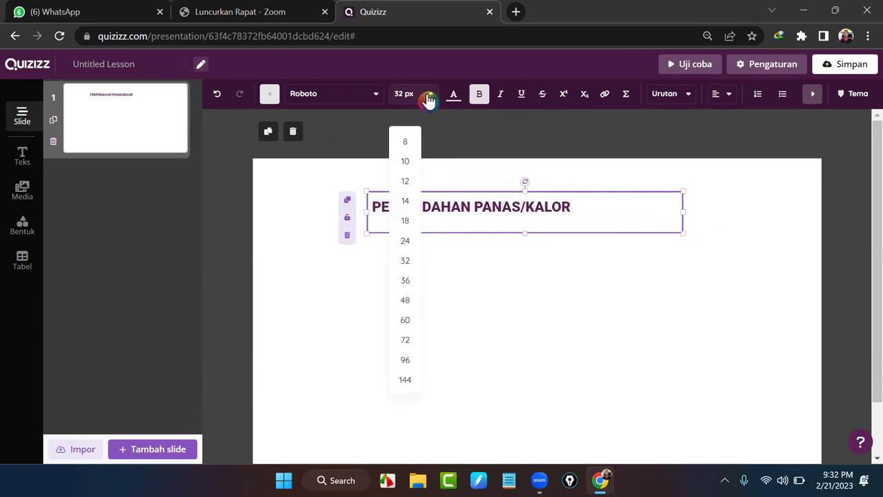
{"action": "left_click", "coordinate": [412, 322]}
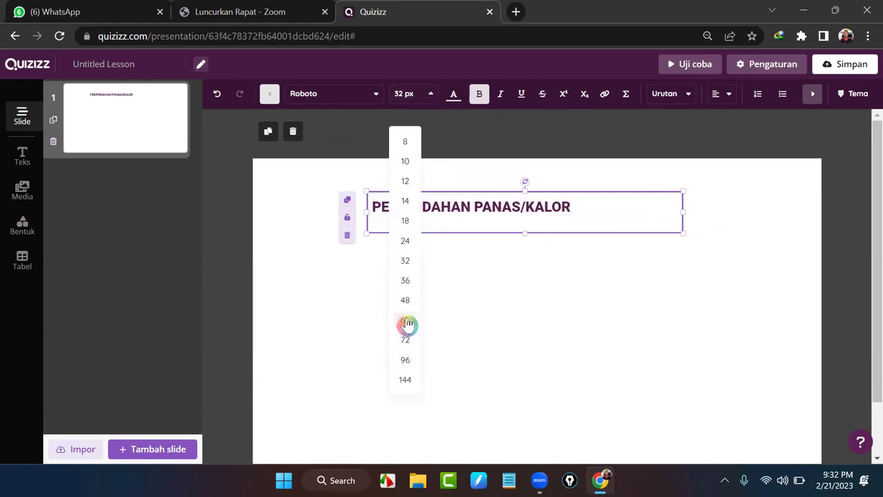
{"action": "left_click_drag", "start_coordinate": [571, 206], "coordinate": [371, 201]}
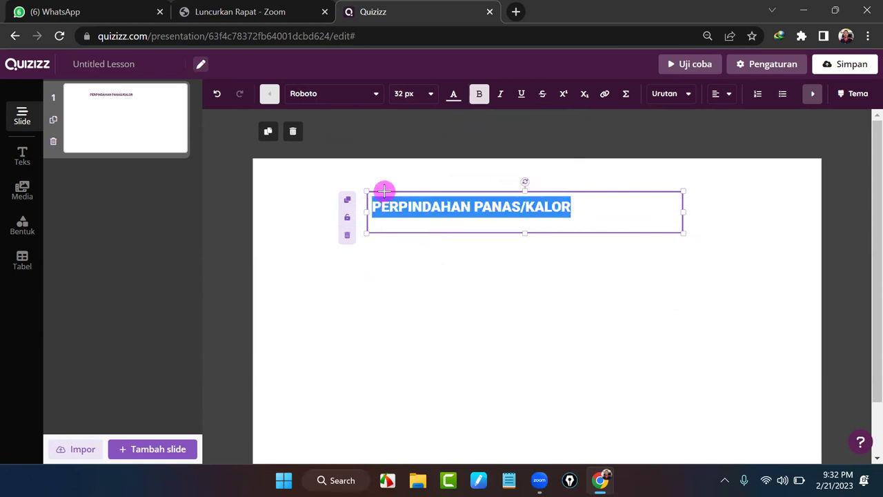
{"action": "left_click", "coordinate": [431, 94]}
{"action": "left_click", "coordinate": [405, 322]}
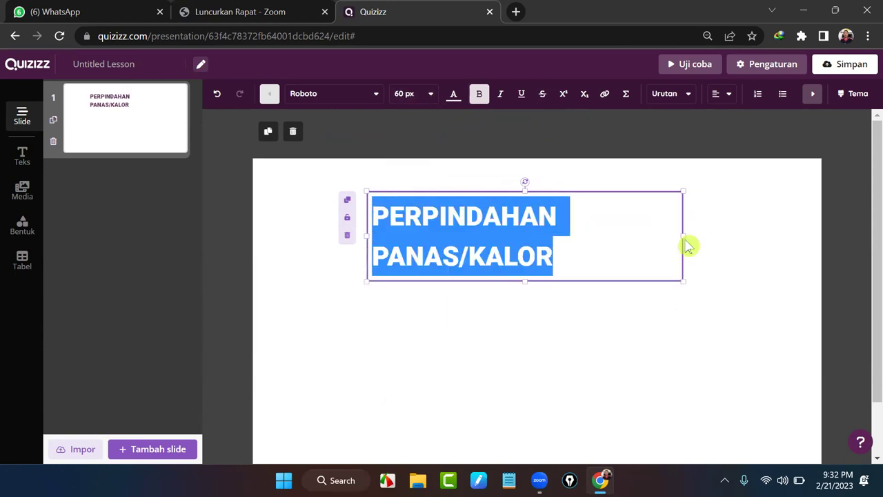
- Widen the title's text box until the title fits on one line and centre it horizontally on the slide
{"action": "left_click_drag", "start_coordinate": [683, 237], "coordinate": [769, 234]}
{"action": "left_click", "coordinate": [668, 192]}
{"action": "left_click_drag", "start_coordinate": [668, 192], "coordinate": [622, 192]}
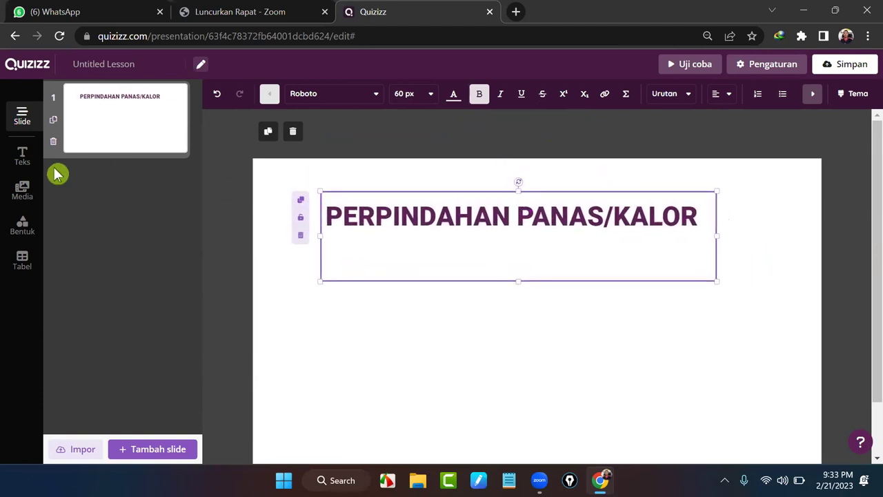
- Add a body text box containing "By." and the presenter's name, and place it centrally below the title
{"action": "left_click", "coordinate": [33, 158]}
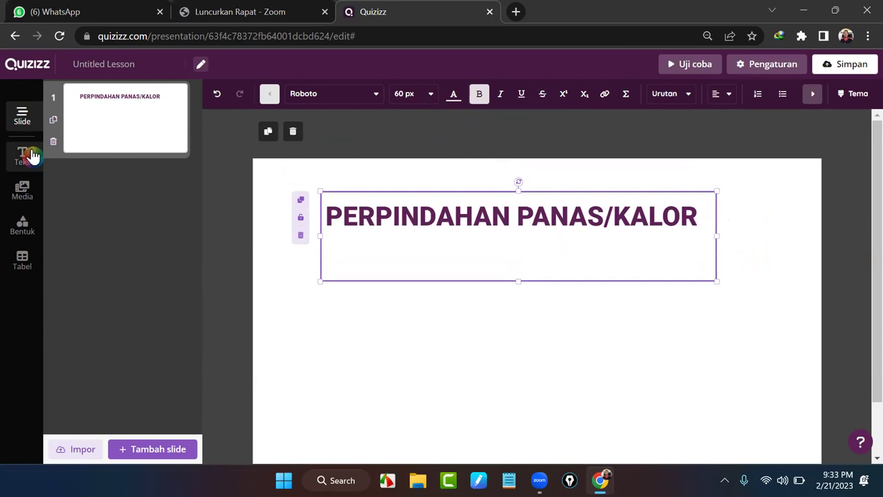
{"action": "left_click", "coordinate": [27, 160]}
{"action": "left_click", "coordinate": [115, 165]}
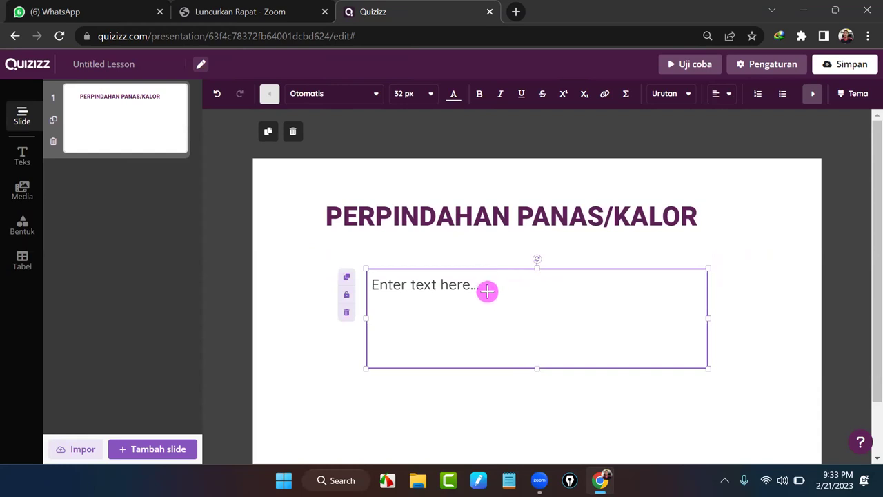
{"action": "left_click", "coordinate": [487, 290]}
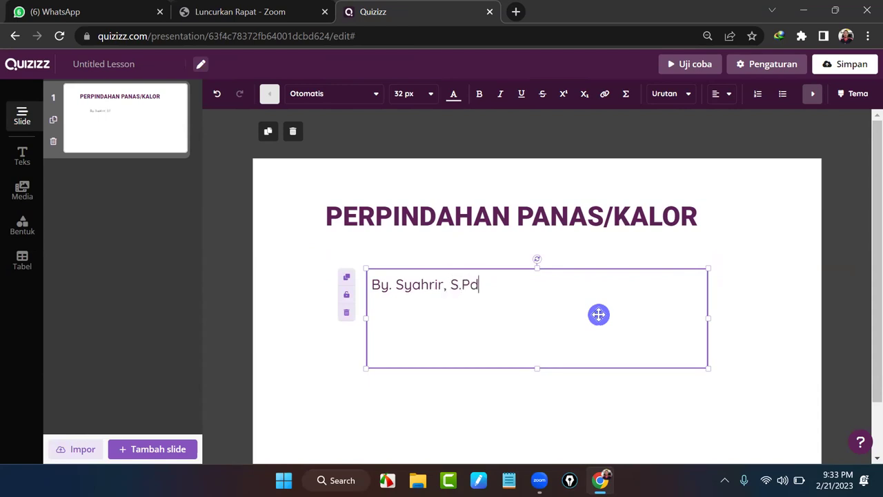
{"action": "left_click", "coordinate": [612, 267]}
{"action": "left_click_drag", "start_coordinate": [611, 267], "coordinate": [658, 301]}
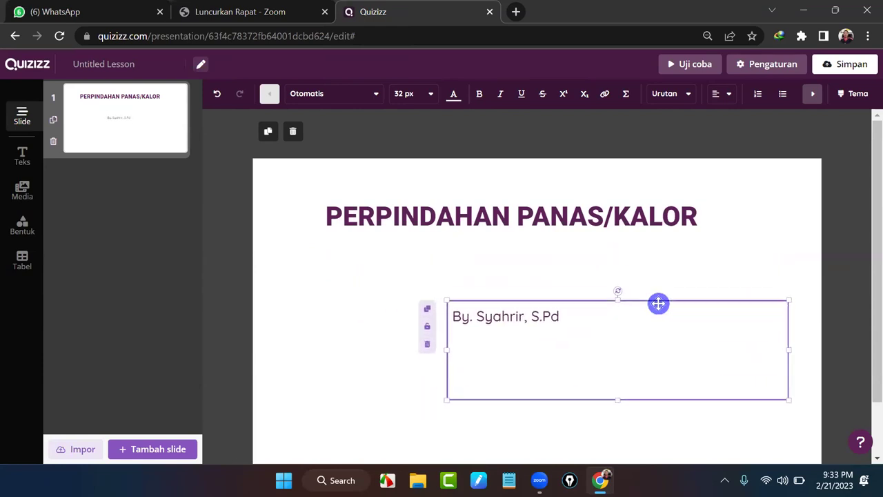
- Move the title down so it sits just above the presenter's byline, and deselect it
{"action": "double_click", "coordinate": [651, 221]}
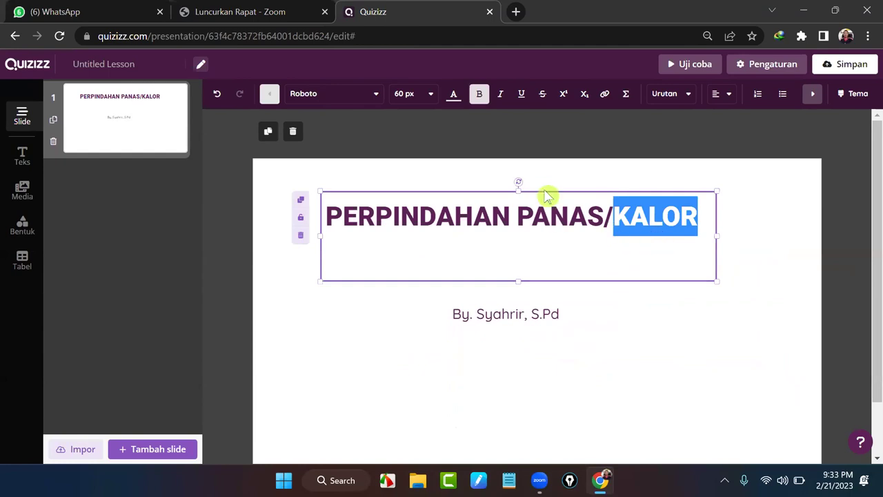
{"action": "left_click_drag", "start_coordinate": [552, 192], "coordinate": [560, 234]}
{"action": "left_click", "coordinate": [733, 218]}
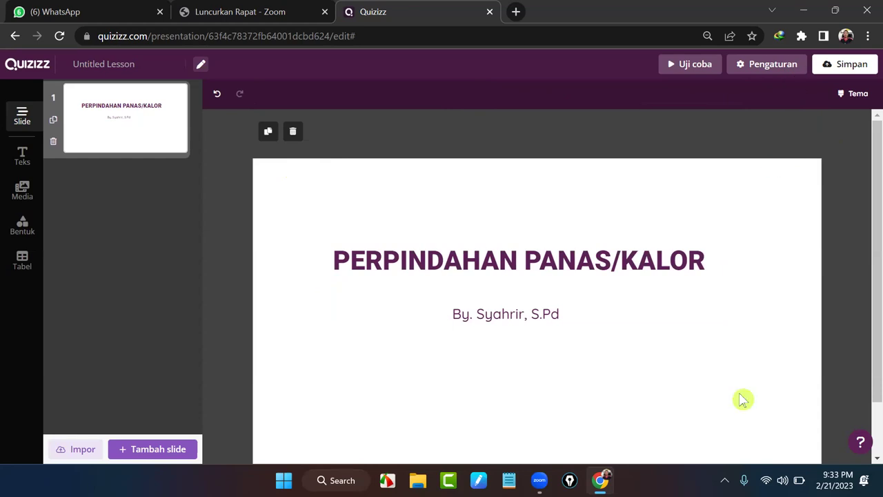
- Apply the solid dark purple theme with the orange-yellow accent to the title slide only
{"action": "left_click", "coordinate": [862, 95]}
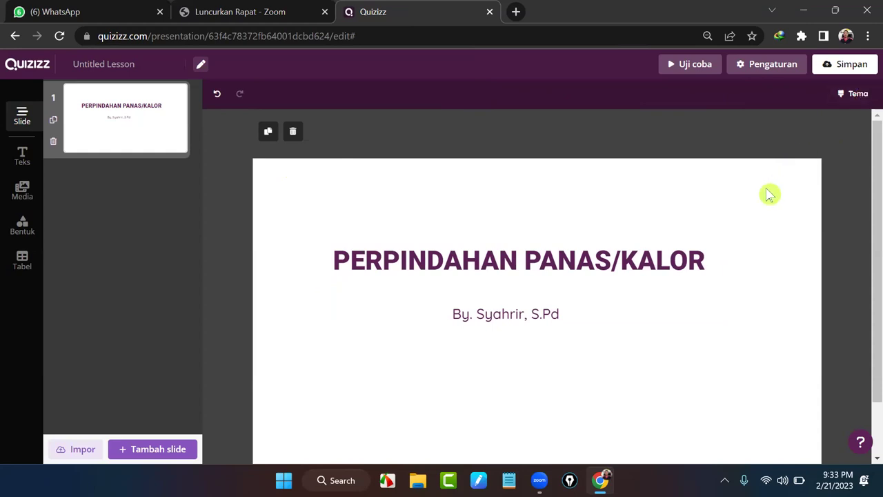
{"action": "left_click", "coordinate": [860, 94]}
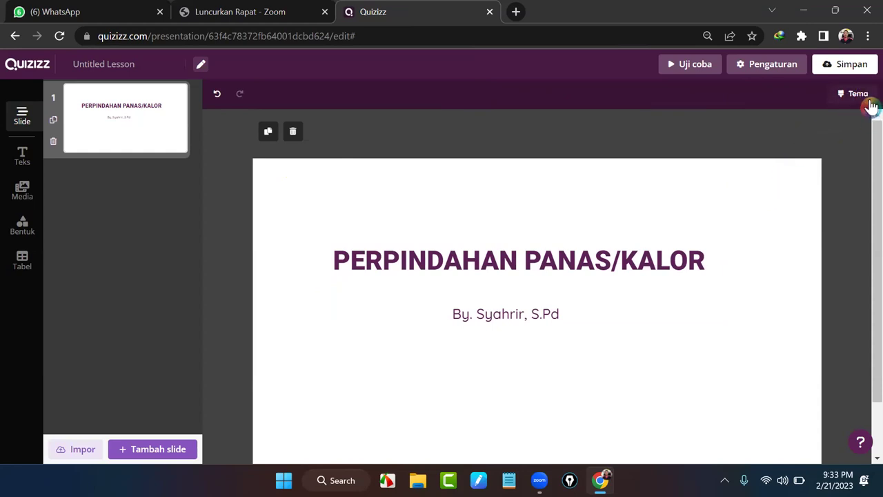
{"action": "left_click", "coordinate": [859, 97]}
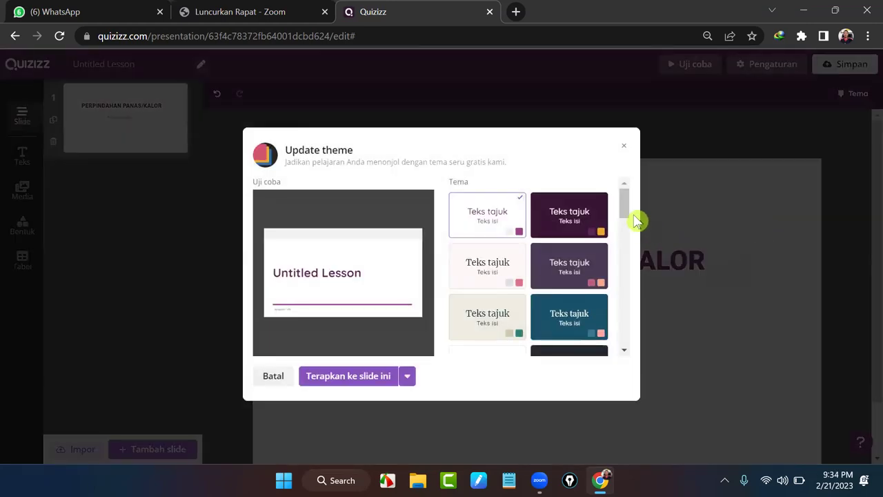
{"action": "scroll", "coordinate": [630, 224], "scroll_direction": "down", "scroll_amount": 2}
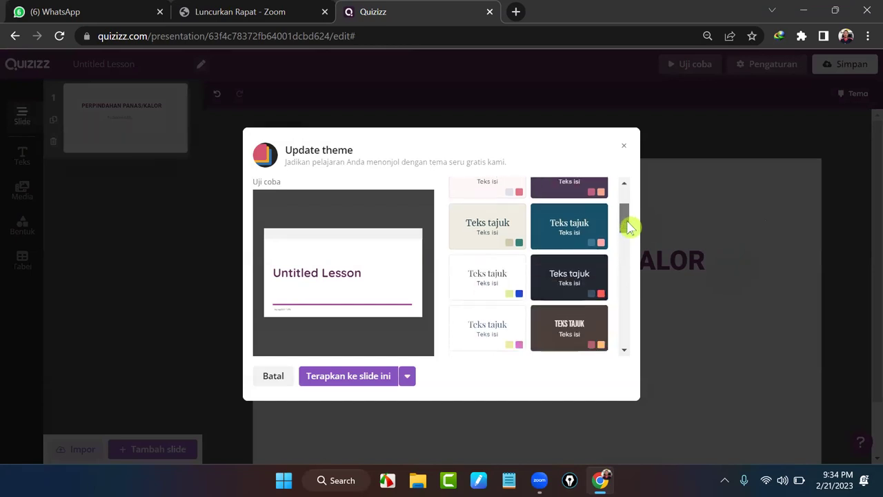
{"action": "scroll", "coordinate": [629, 227], "scroll_direction": "up", "scroll_amount": 2}
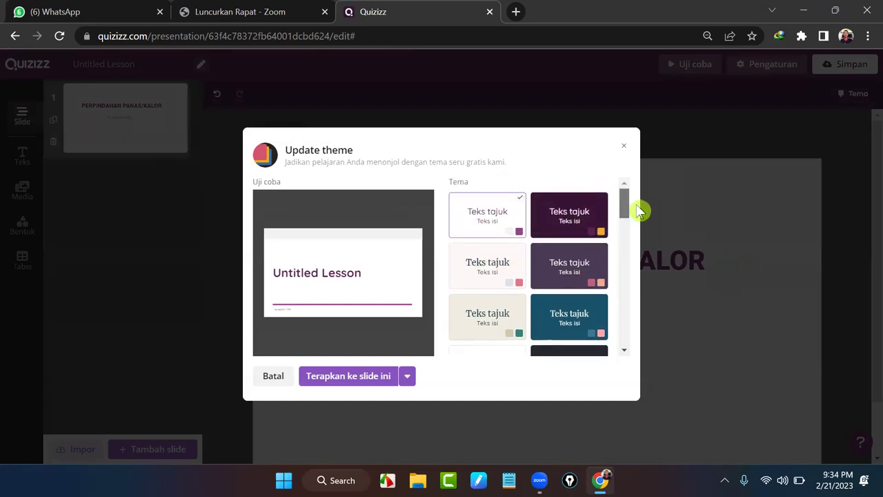
{"action": "left_click", "coordinate": [578, 225]}
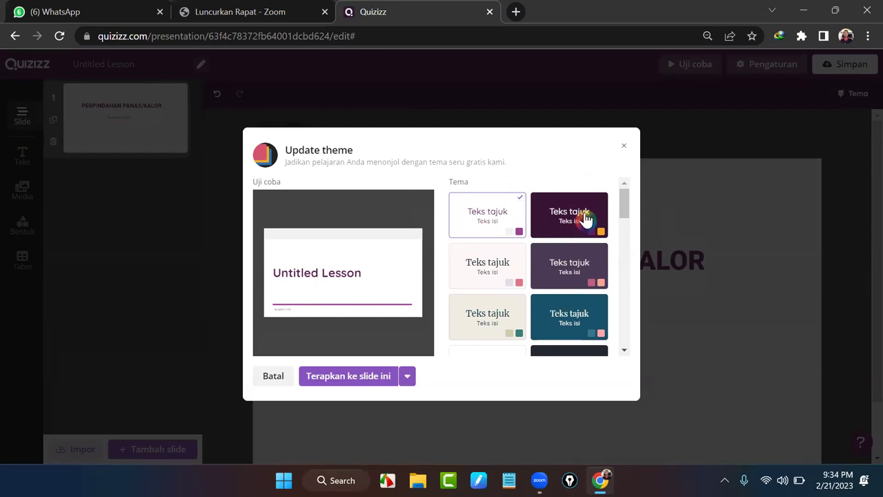
{"action": "left_click", "coordinate": [581, 218]}
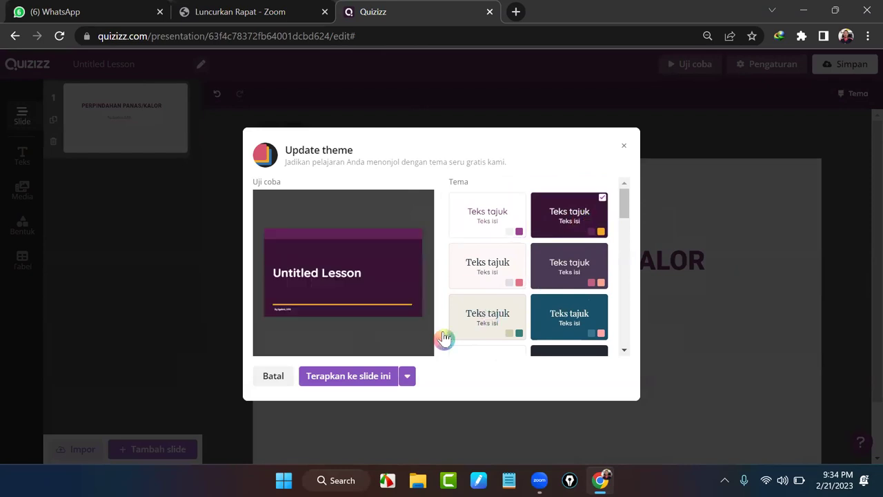
{"action": "left_click", "coordinate": [371, 379]}
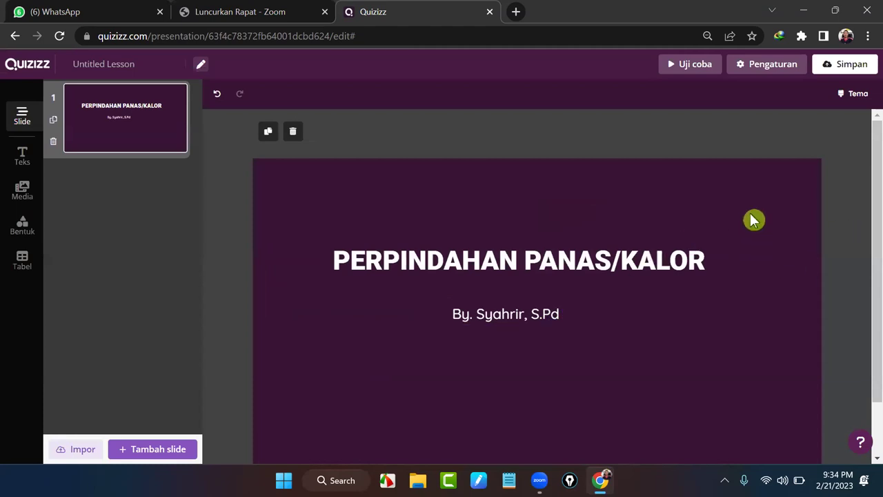
- Change the title slide's theme to the dark blue one with glowing network dots and a yellow-green accent, for this slide only
{"action": "left_click", "coordinate": [855, 95]}
{"action": "left_click_drag", "start_coordinate": [626, 203], "coordinate": [633, 318]}
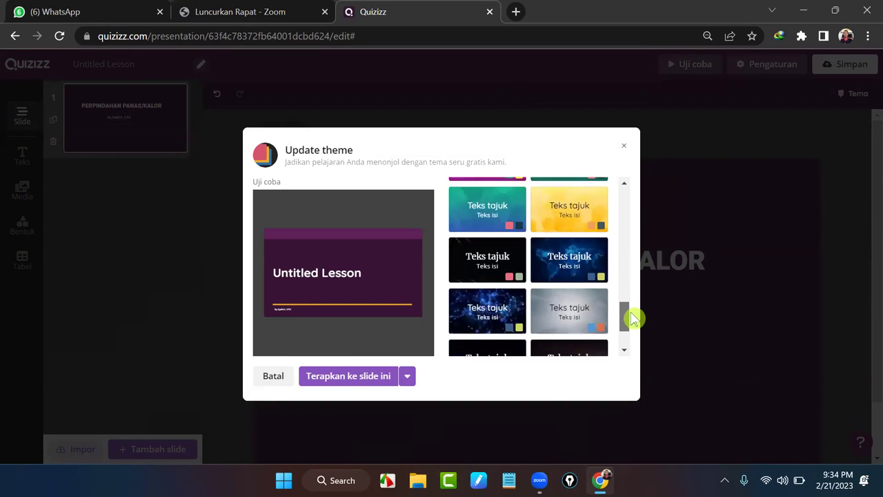
{"action": "left_click", "coordinate": [497, 314]}
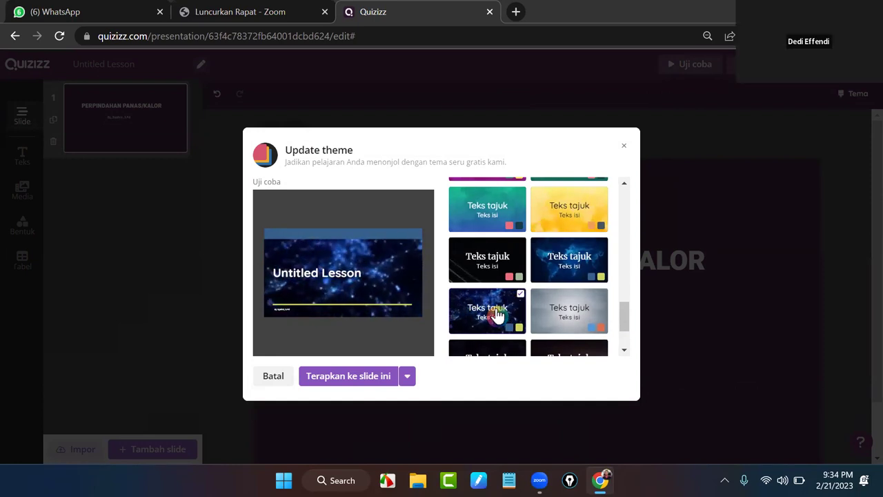
{"action": "left_click", "coordinate": [348, 378]}
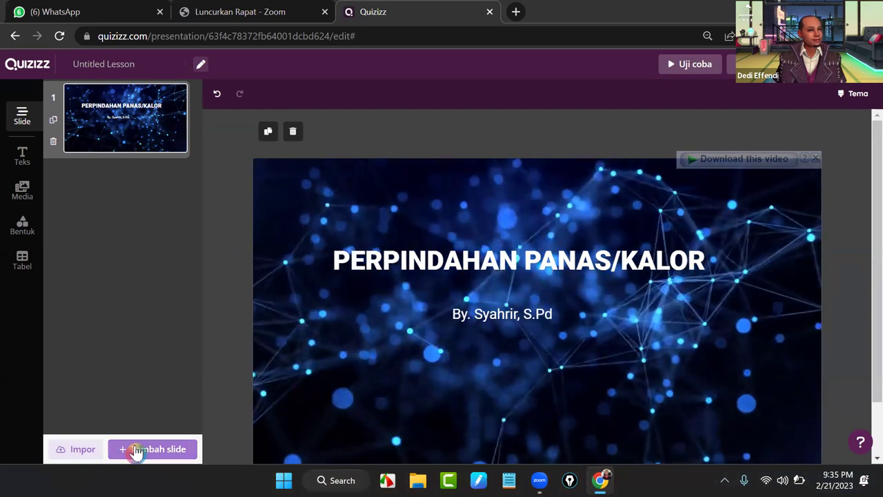
- Duplicate the title slide, switch between the original and its copy, and delete the copy
{"action": "left_click", "coordinate": [168, 123]}
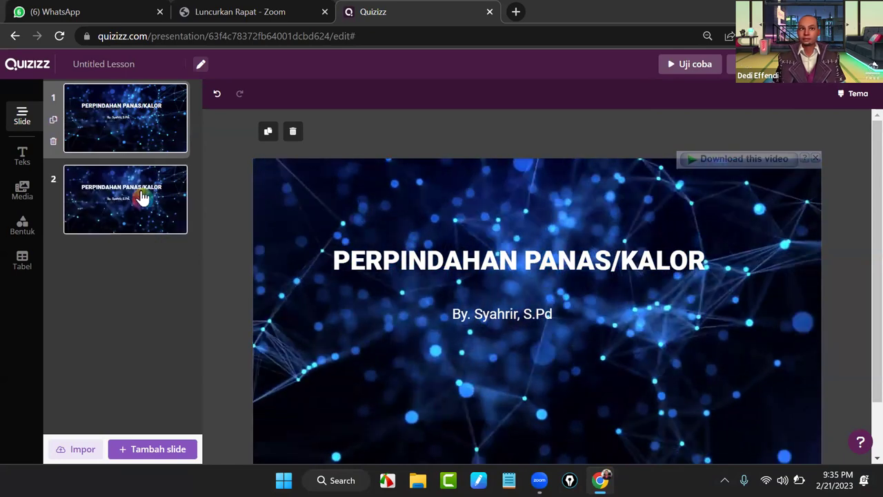
{"action": "left_click", "coordinate": [156, 200]}
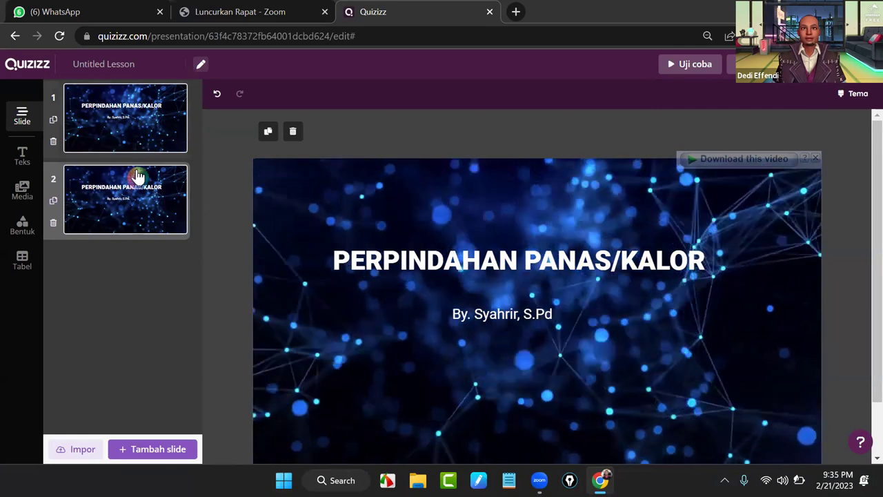
{"action": "left_click", "coordinate": [151, 113]}
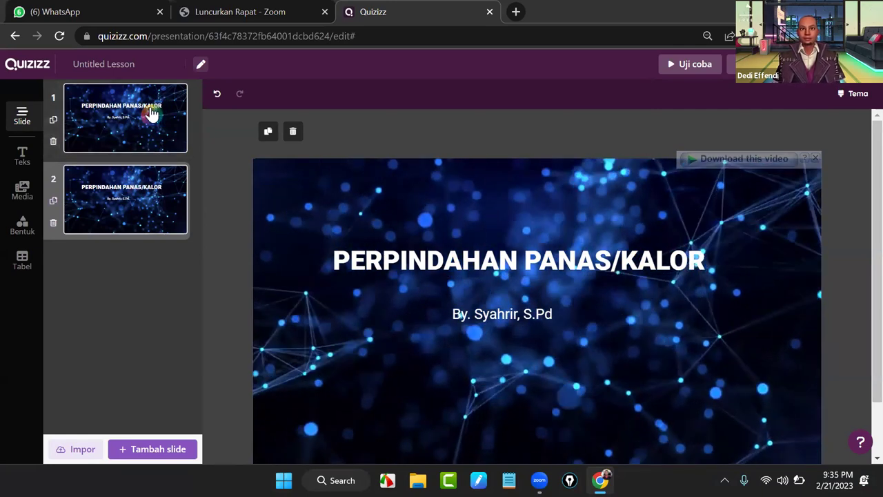
{"action": "left_click", "coordinate": [122, 135]}
{"action": "left_click", "coordinate": [145, 234]}
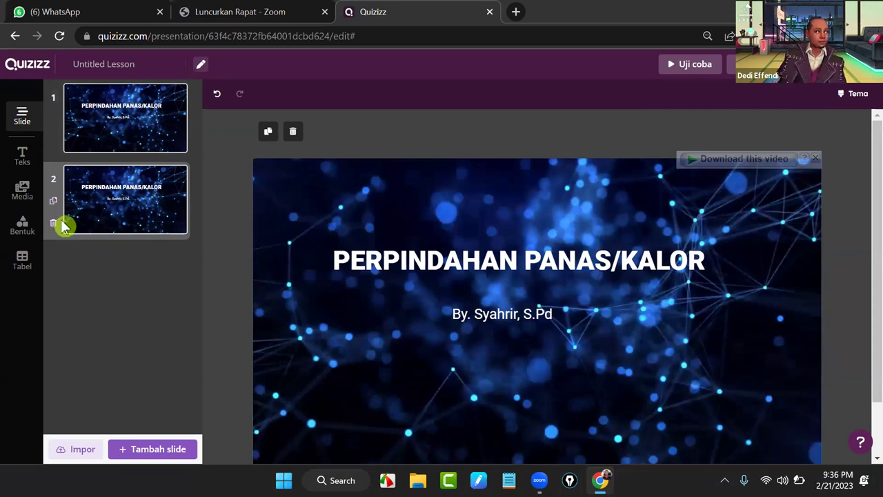
{"action": "left_click", "coordinate": [55, 222]}
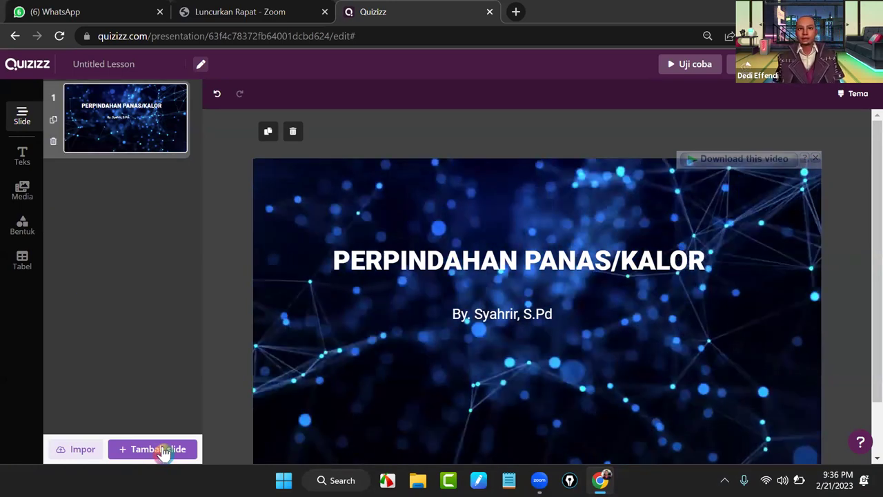
- Add a second slide with the heading KONDUKSI and place the heading in the upper part of the slide
{"action": "left_click", "coordinate": [163, 450]}
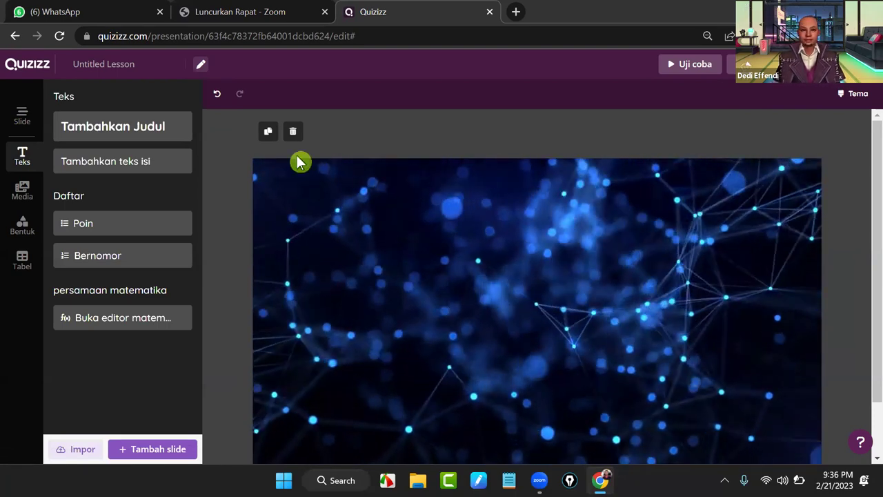
{"action": "left_click", "coordinate": [104, 136]}
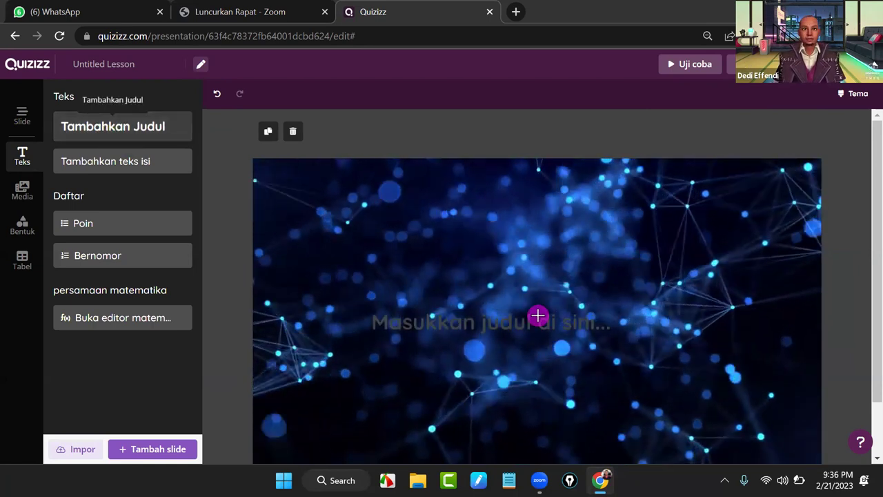
{"action": "left_click", "coordinate": [563, 324]}
{"action": "left_click", "coordinate": [563, 324]}
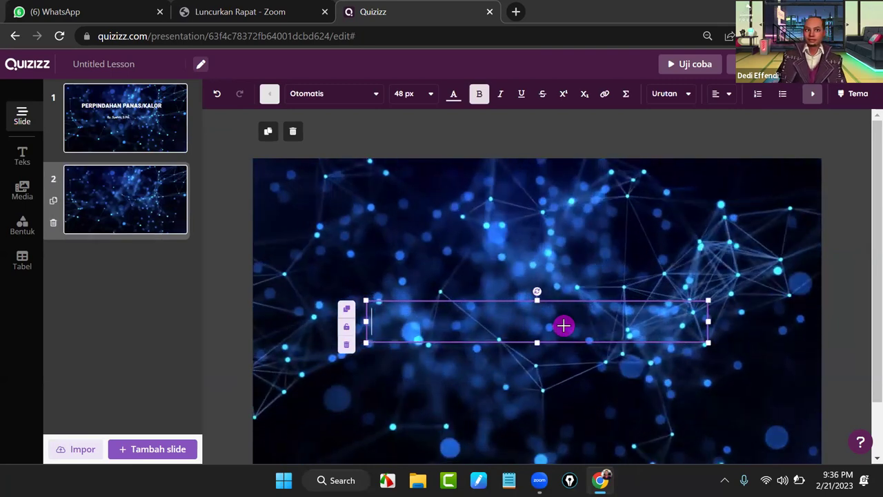
{"action": "type", "text": "K"}
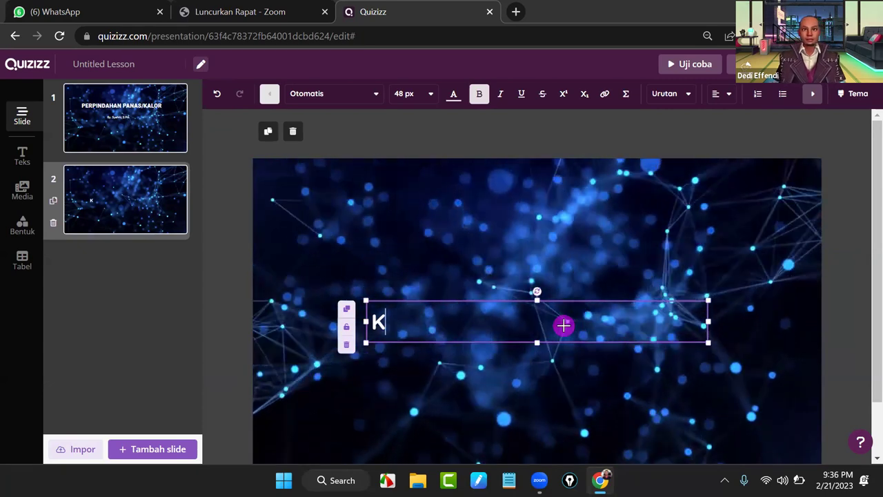
{"action": "type", "text": "OND"}
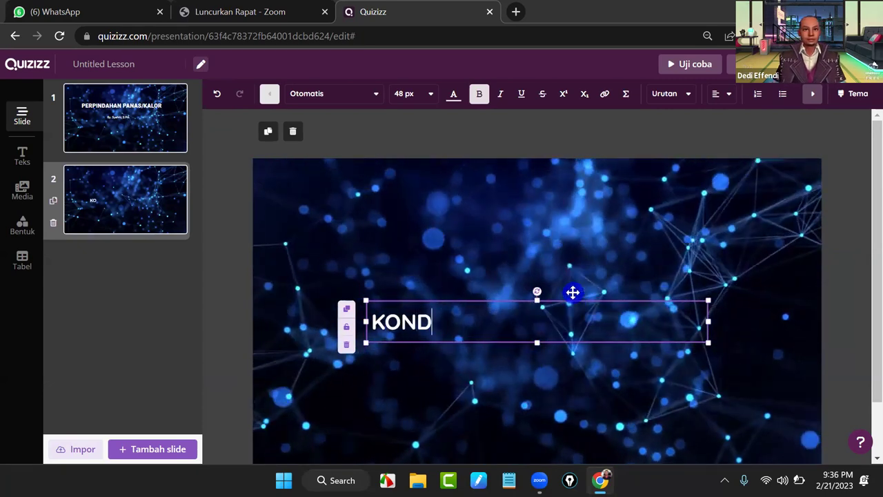
{"action": "type", "text": "UKSI"}
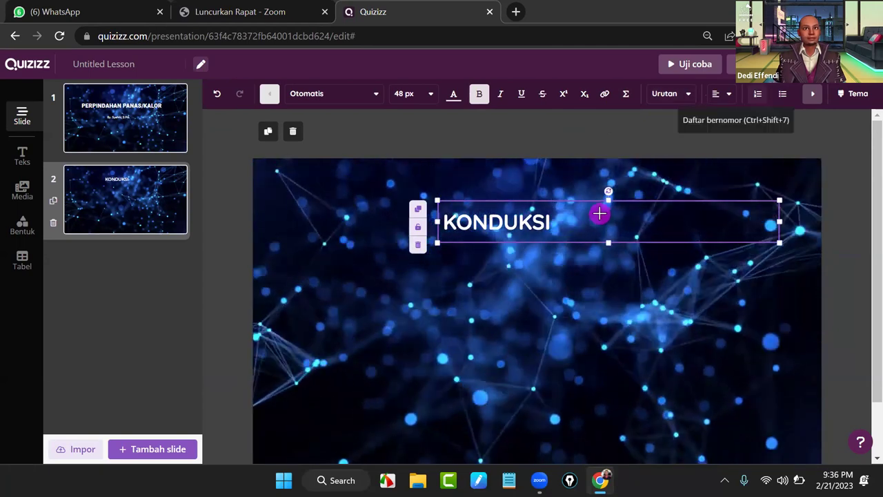
{"action": "left_click", "coordinate": [524, 299]}
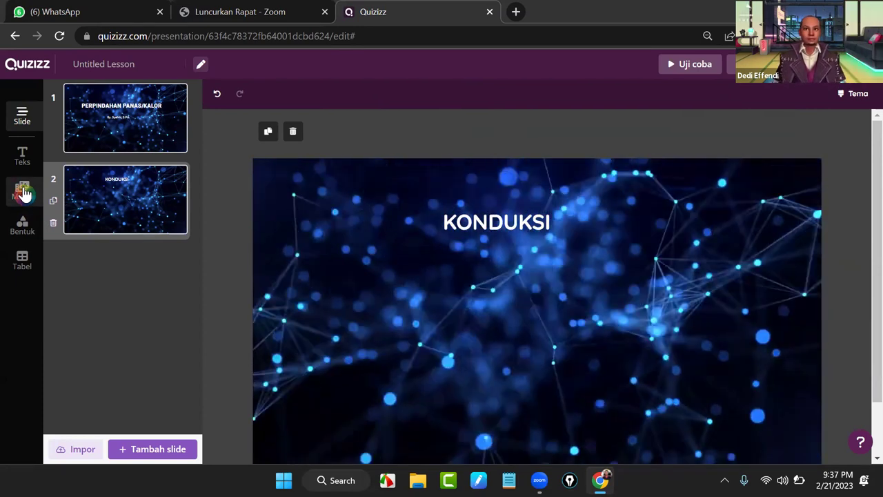
- Start inserting a video on the KONDUKSI slide and search YouTube for the presenter's channel name
{"action": "left_click", "coordinate": [24, 192]}
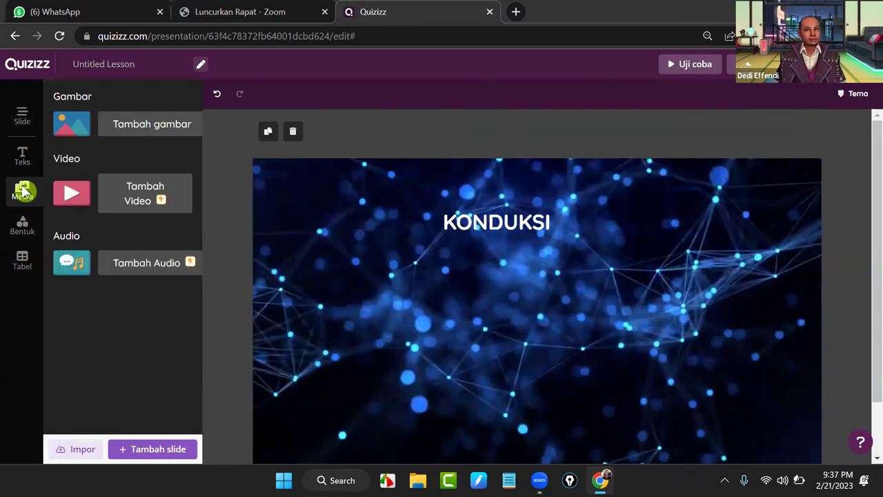
{"action": "left_click", "coordinate": [146, 133]}
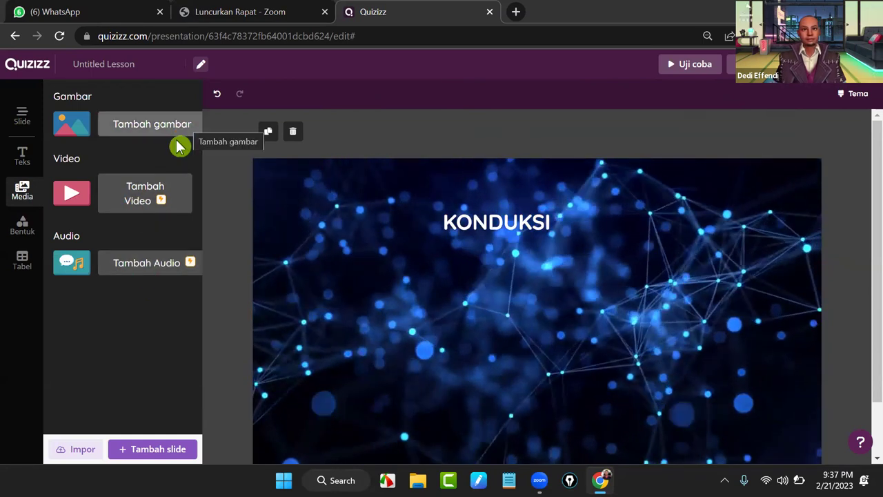
{"action": "left_click", "coordinate": [145, 195]}
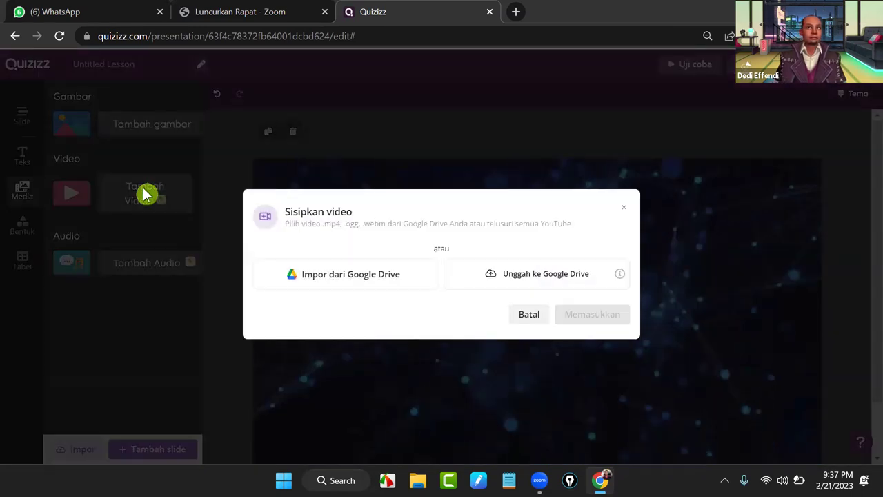
{"action": "left_click", "coordinate": [382, 286]}
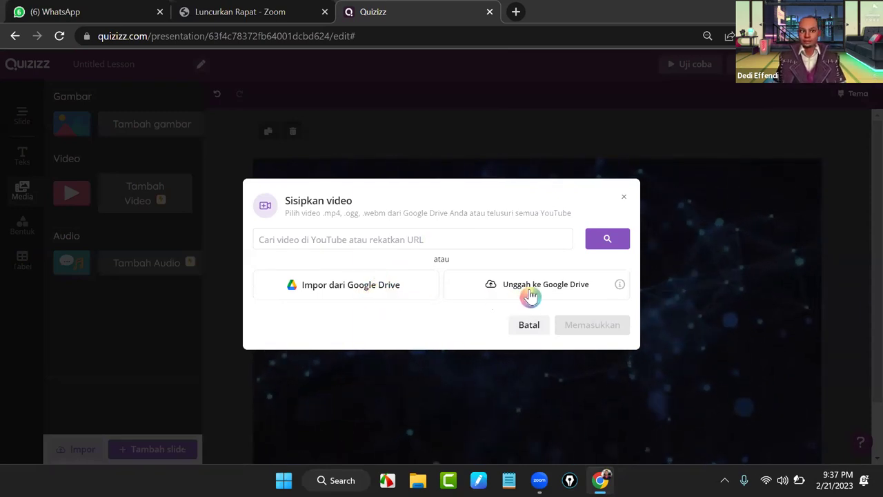
{"action": "left_click", "coordinate": [463, 239]}
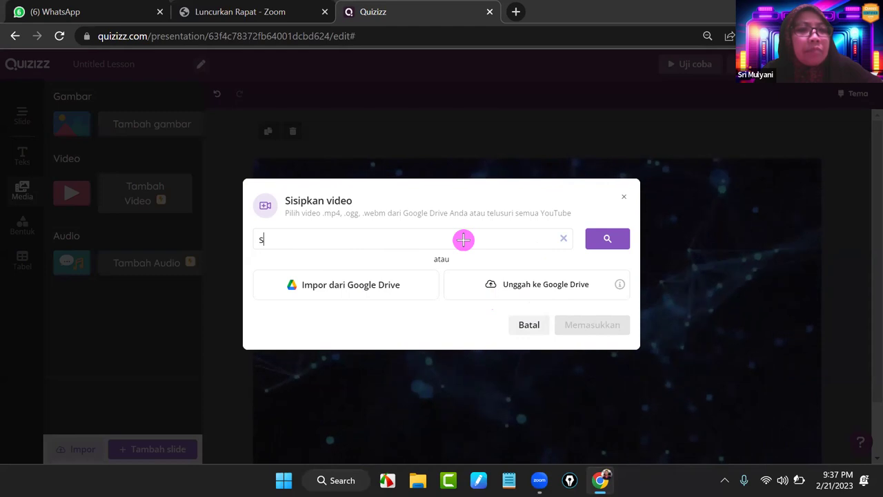
{"action": "type", "text": "yahrir"}
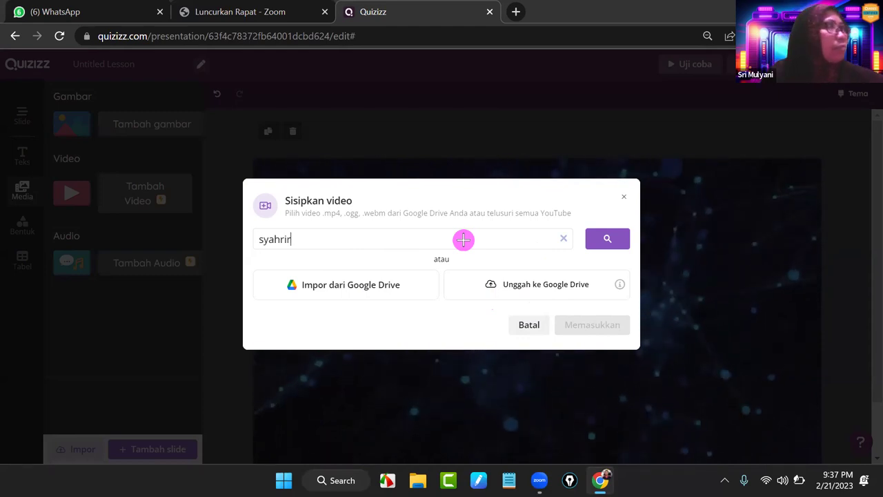
{"action": "type", "text": "1978"}
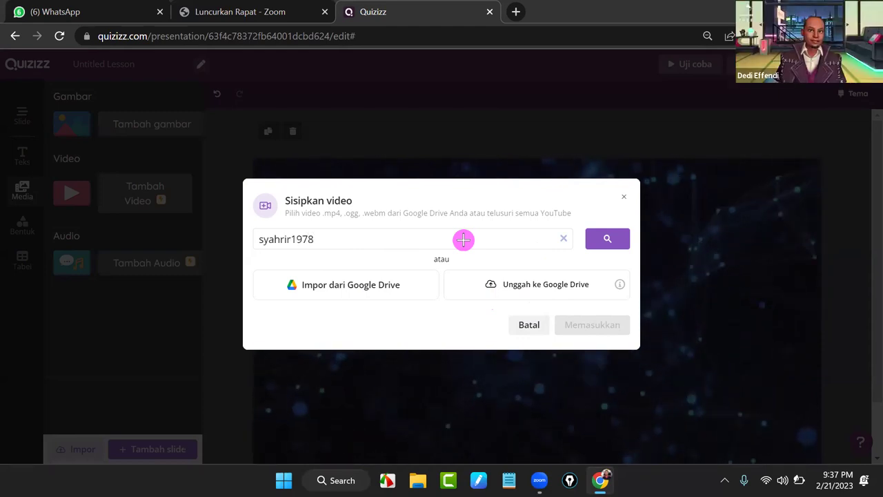
{"action": "left_click", "coordinate": [620, 238]}
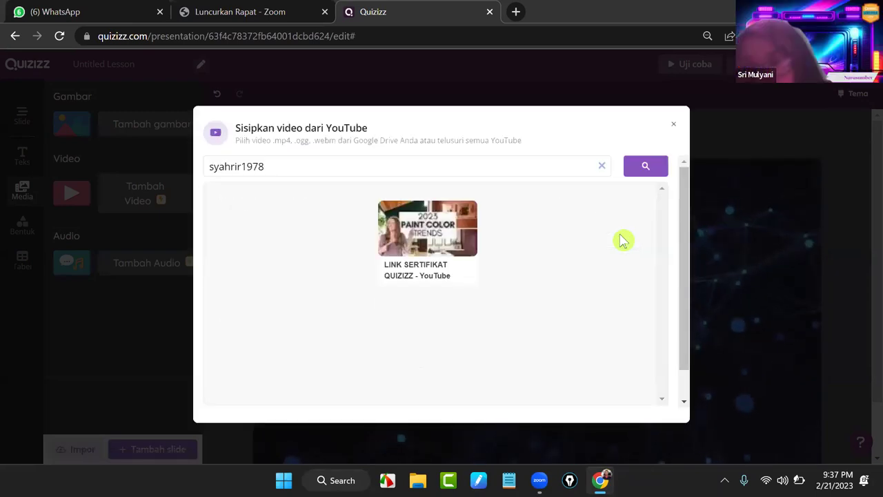
- Clear the channel name from the YouTube video search and close the video insertion dialog
{"action": "left_click", "coordinate": [406, 169]}
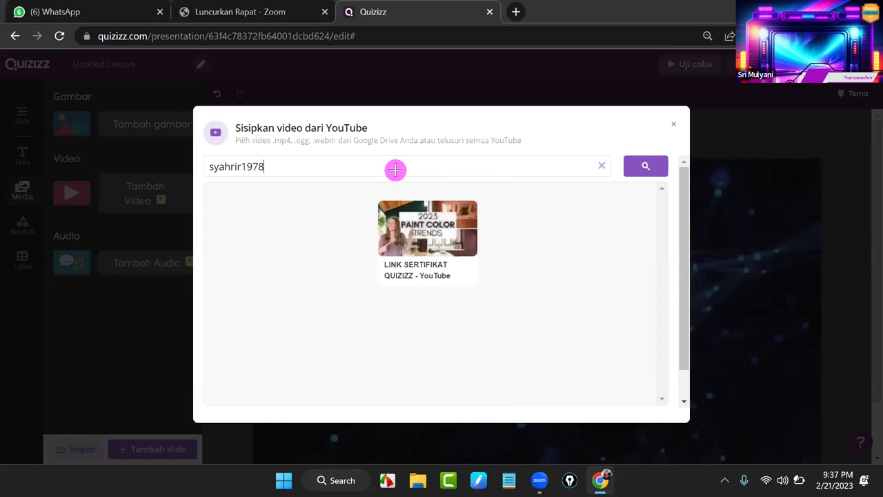
{"action": "key", "text": "BackSpace"}
{"action": "key", "text": "BackSpace"}
{"action": "key", "text": "BackSpace"}
{"action": "key", "text": "BackSpace"}
{"action": "key", "text": "BackSpace"}
{"action": "key", "text": "BackSpace"}
{"action": "key", "text": "BackSpace"}
{"action": "key", "text": "BackSpace"}
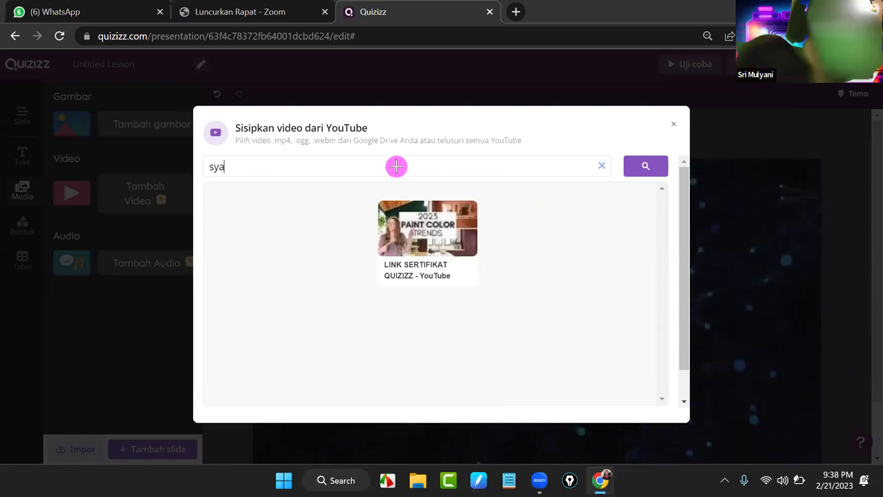
{"action": "key", "text": "BackSpace"}
{"action": "key", "text": "BackSpace"}
{"action": "key", "text": "BackSpace"}
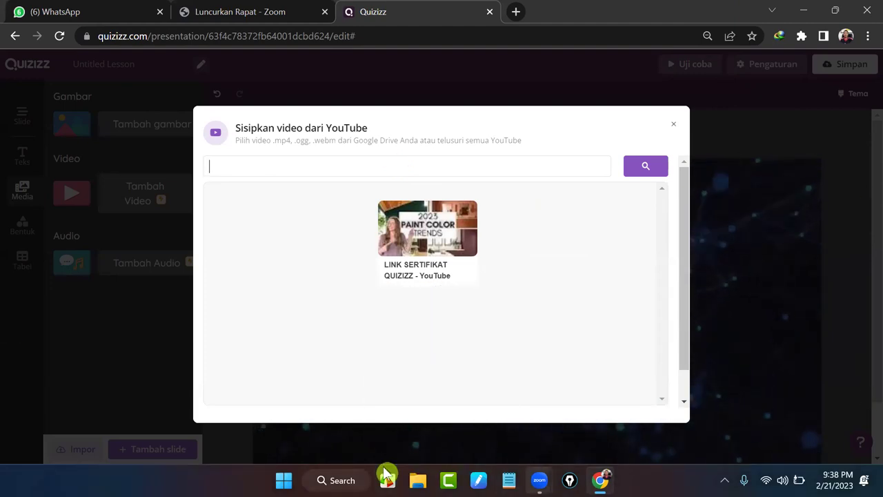
{"action": "mouse_move", "coordinate": [539, 480]}
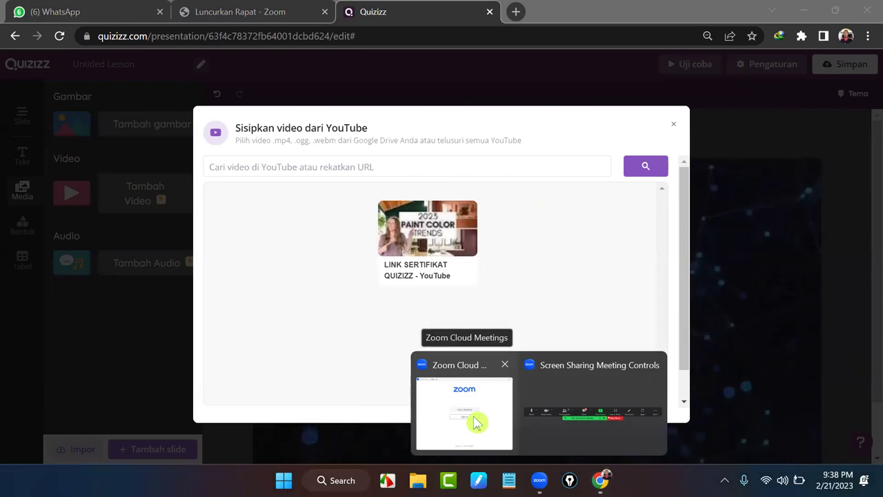
{"action": "left_click", "coordinate": [551, 447]}
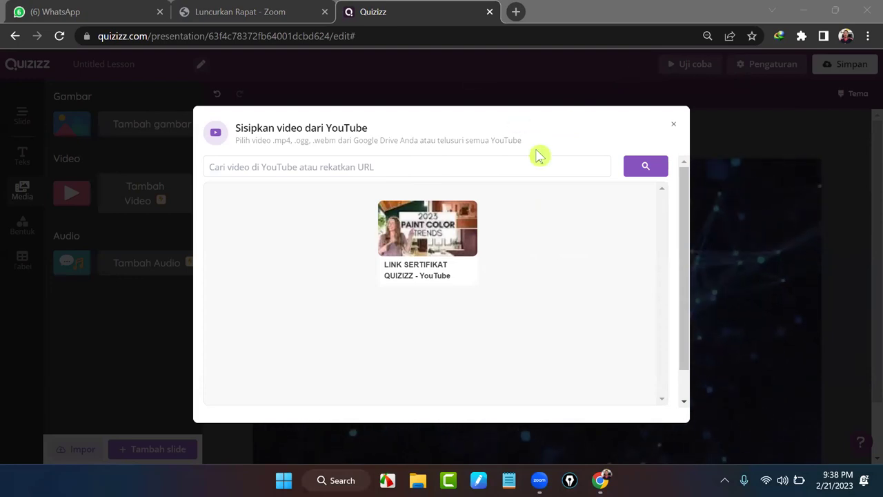
{"action": "left_click", "coordinate": [509, 171]}
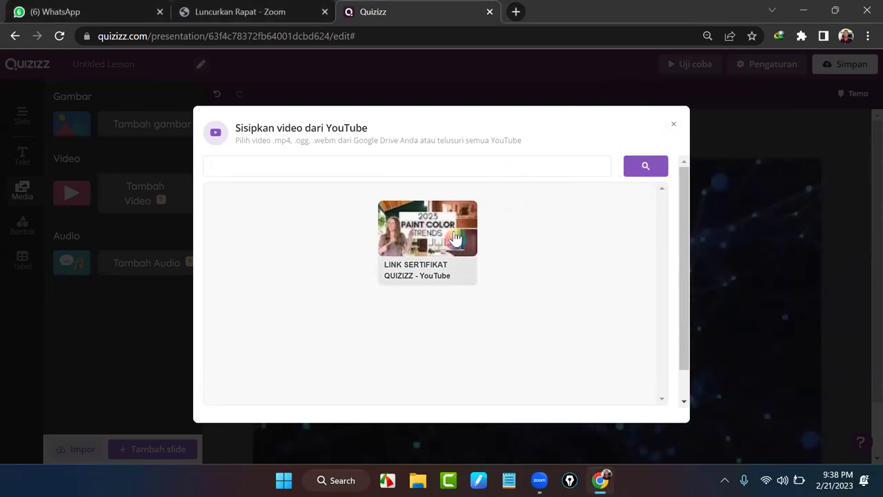
{"action": "left_click", "coordinate": [676, 129]}
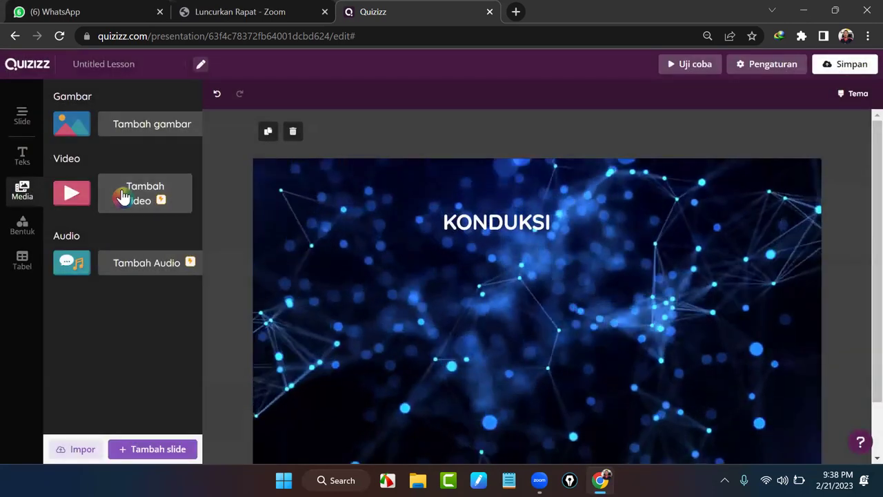
- Reopen video insertion for the KONDUKSI slide and search YouTube for "perpindahan panas"
{"action": "left_click", "coordinate": [122, 195]}
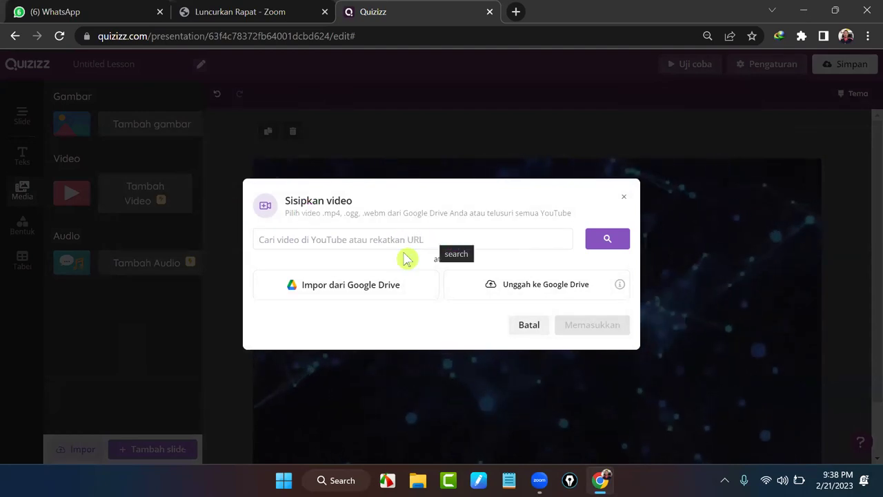
{"action": "left_click", "coordinate": [608, 242]}
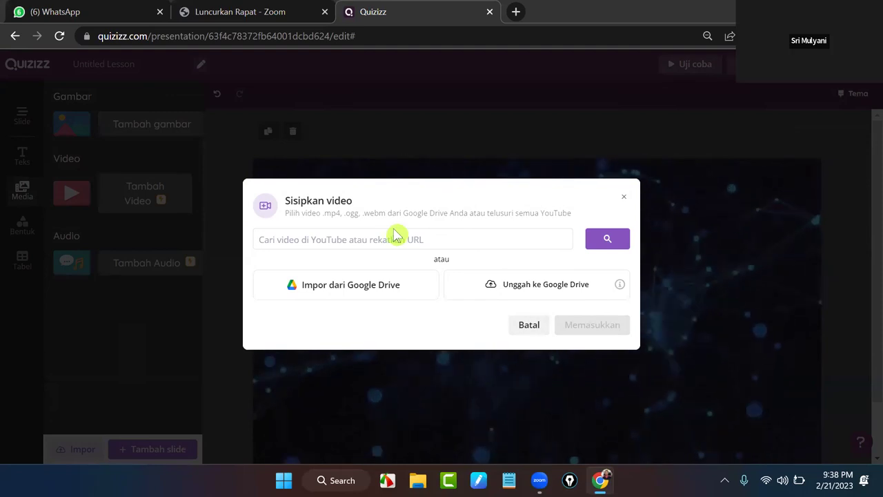
{"action": "left_click", "coordinate": [382, 238]}
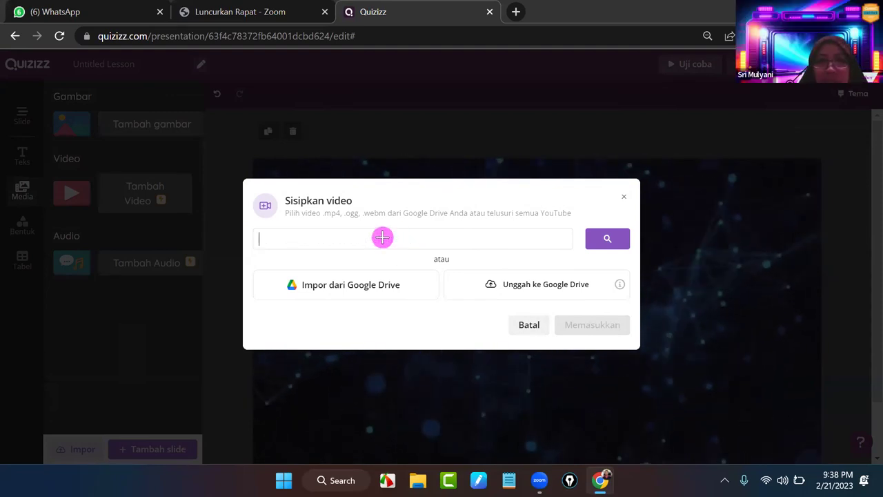
{"action": "type", "text": "perpindahan panas"}
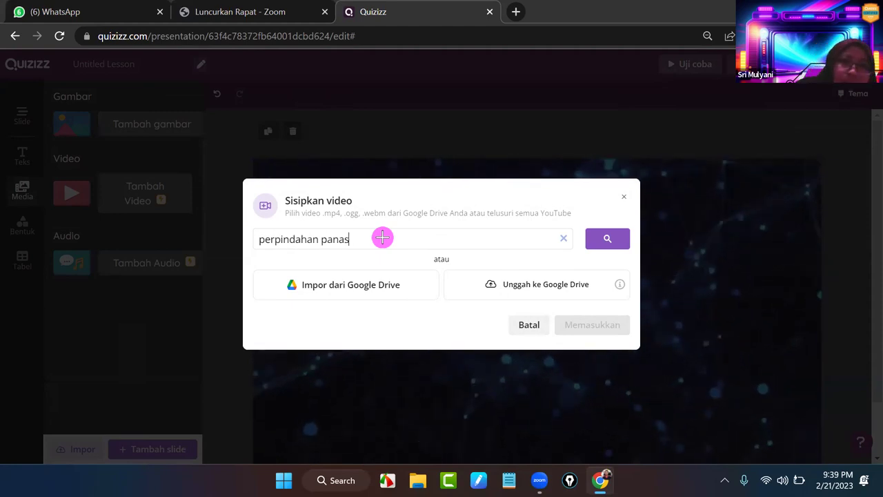
{"action": "left_click", "coordinate": [607, 239]}
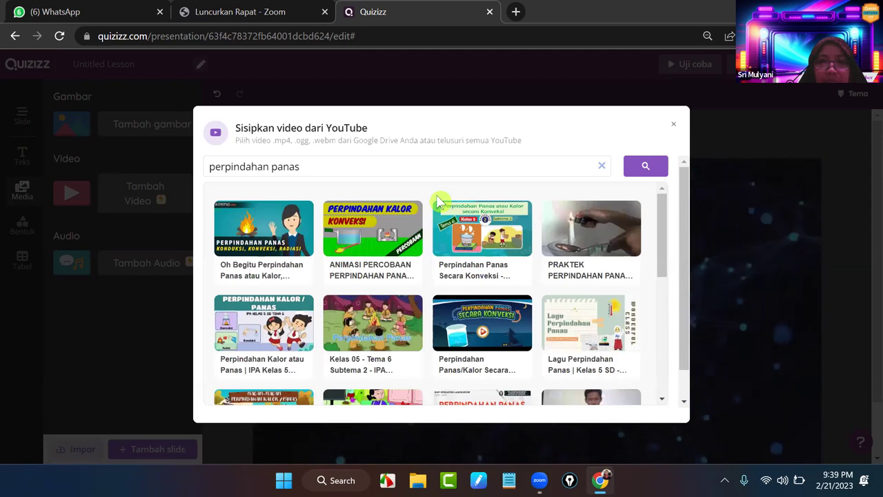
{"action": "left_click", "coordinate": [434, 159]}
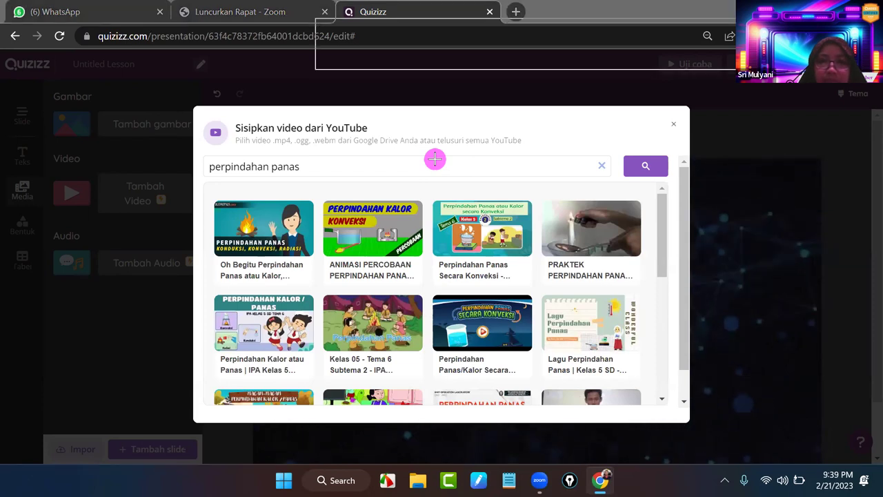
- Switch to YouTube in a new browser tab and open the signed-in account's own channel page
{"action": "left_click", "coordinate": [516, 12]}
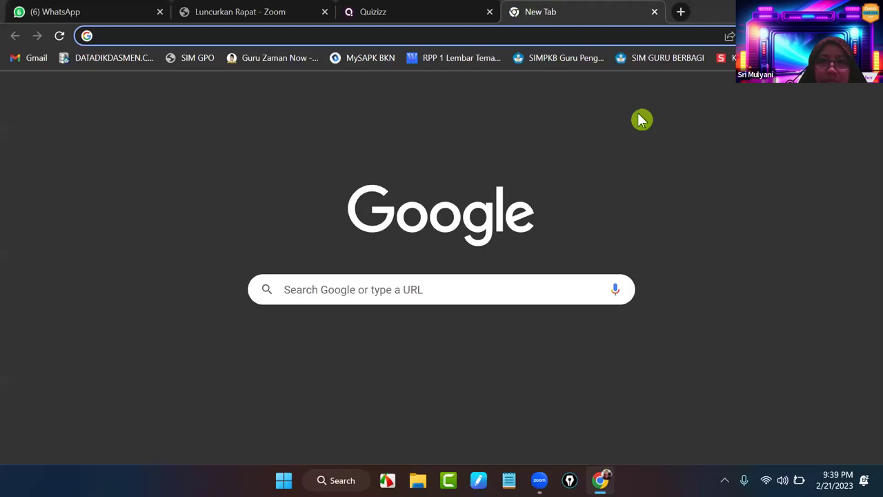
{"action": "left_click", "coordinate": [322, 437]}
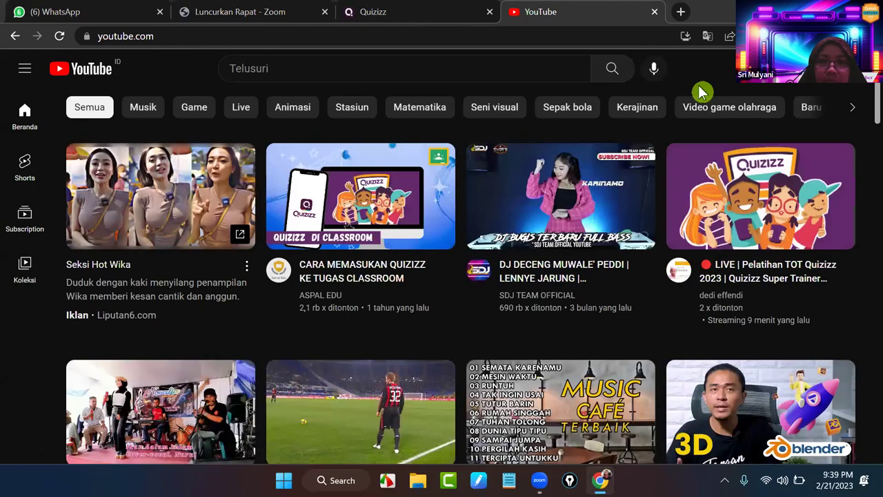
{"action": "left_click", "coordinate": [842, 85]}
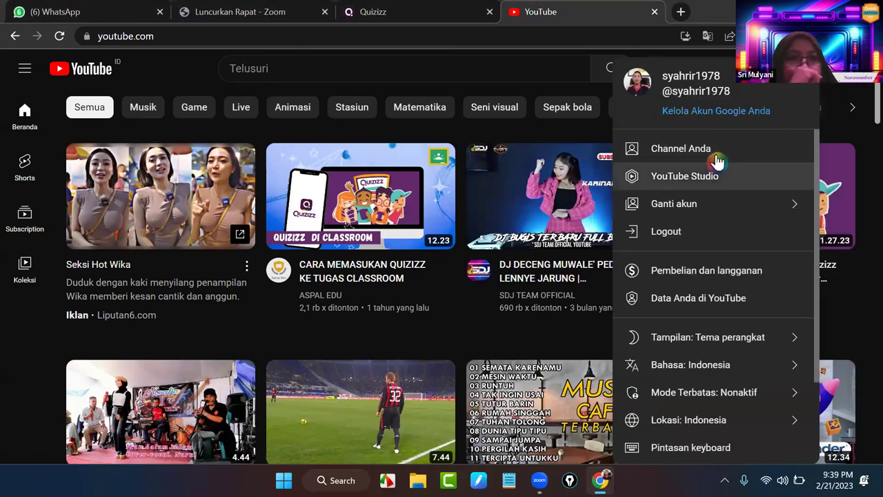
{"action": "left_click", "coordinate": [717, 159]}
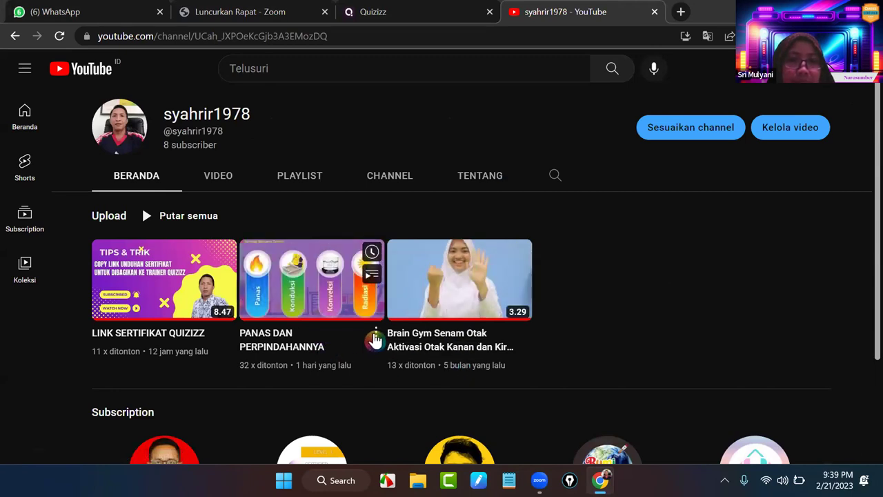
- Open the uploaded video titled PANAS DAN PERPINDAHANNYA from the channel's home page
{"action": "left_click", "coordinate": [374, 339]}
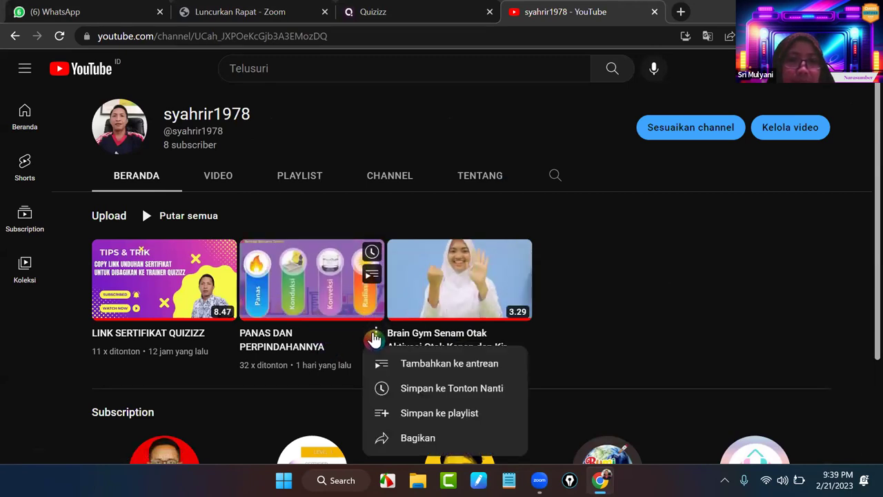
{"action": "left_click", "coordinate": [332, 326]}
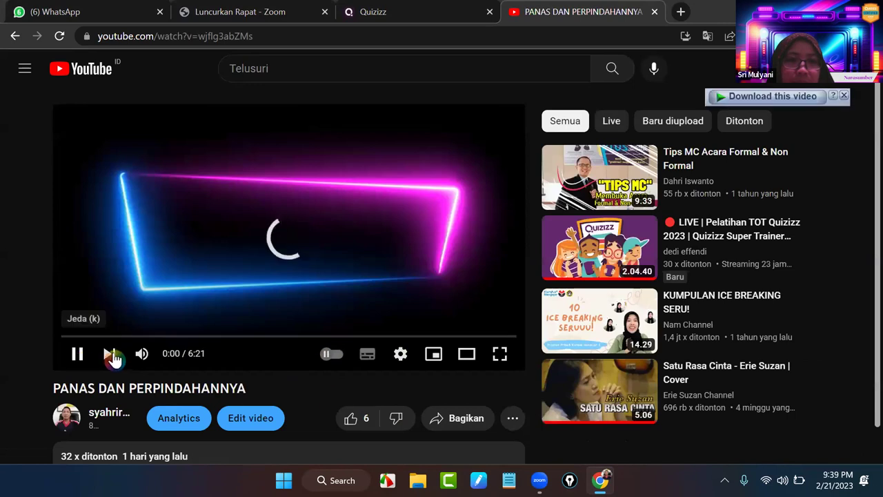
{"action": "scroll", "coordinate": [410, 391], "scroll_direction": "down", "scroll_amount": 1}
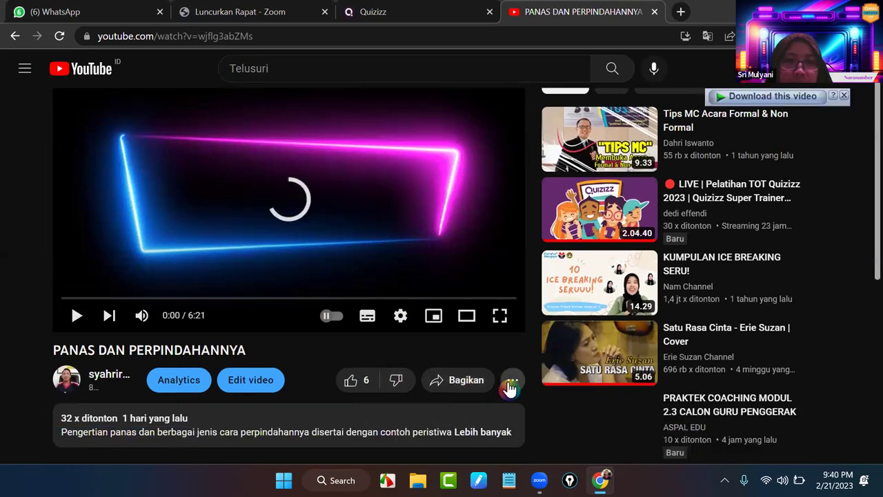
- Open the sharing options for the PANAS DAN PERPINDAHANNYA video and copy its link
{"action": "left_click", "coordinate": [476, 386]}
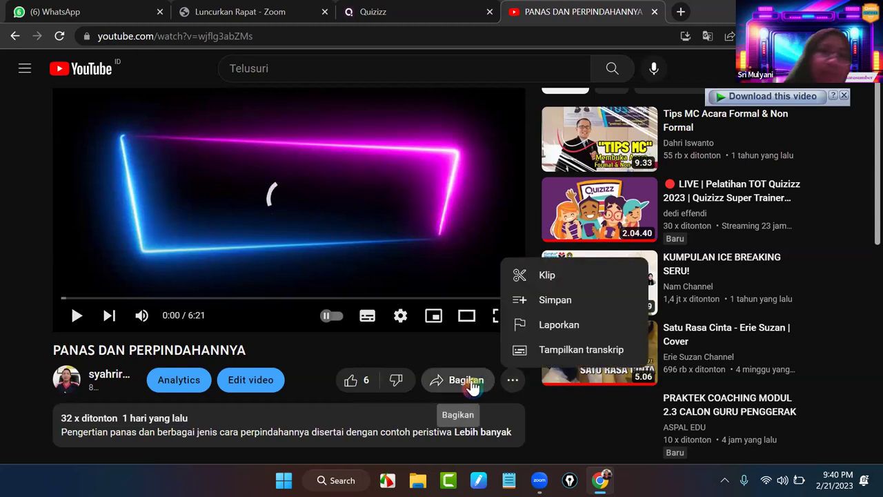
{"action": "left_click", "coordinate": [474, 386]}
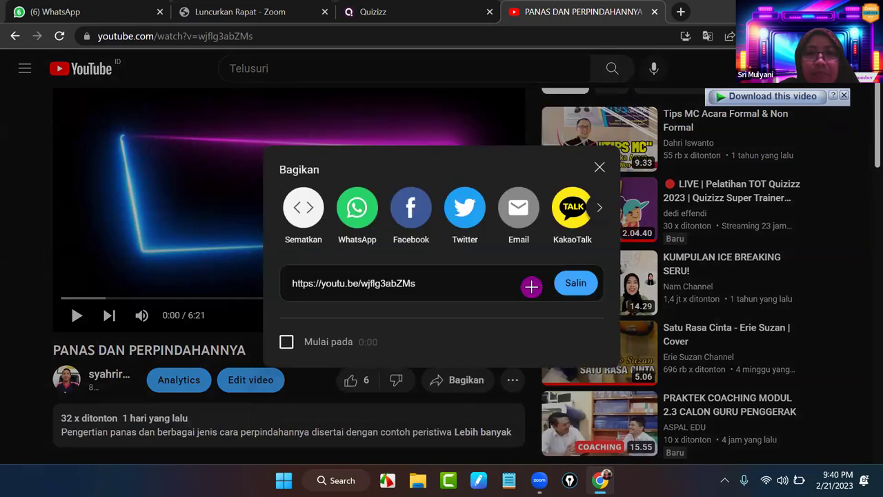
{"action": "left_click", "coordinate": [571, 284]}
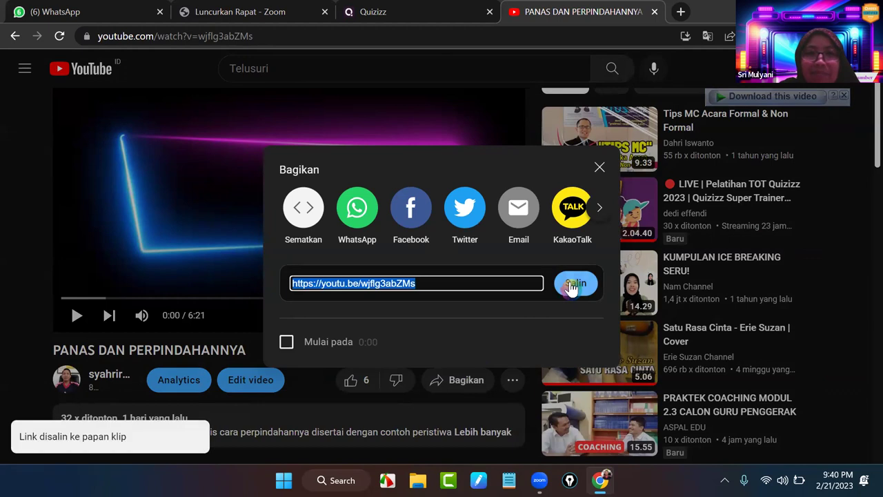
{"action": "left_click", "coordinate": [560, 291]}
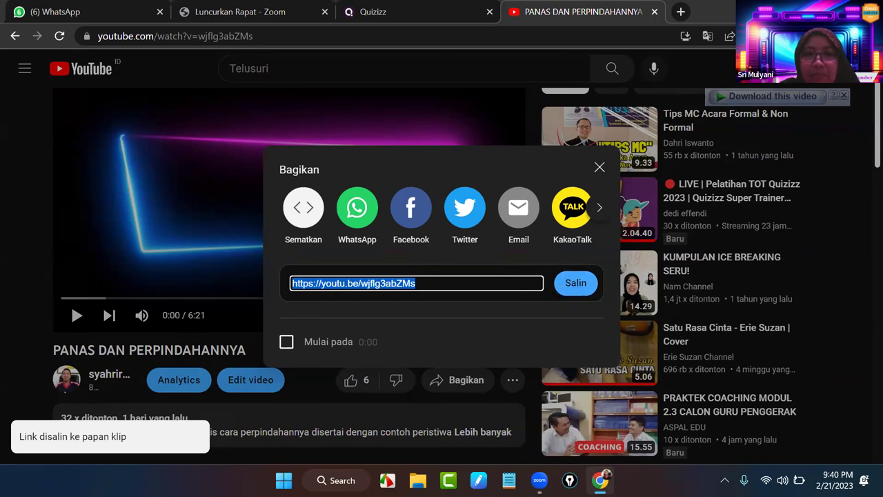
{"action": "mouse_move", "coordinate": [539, 482]}
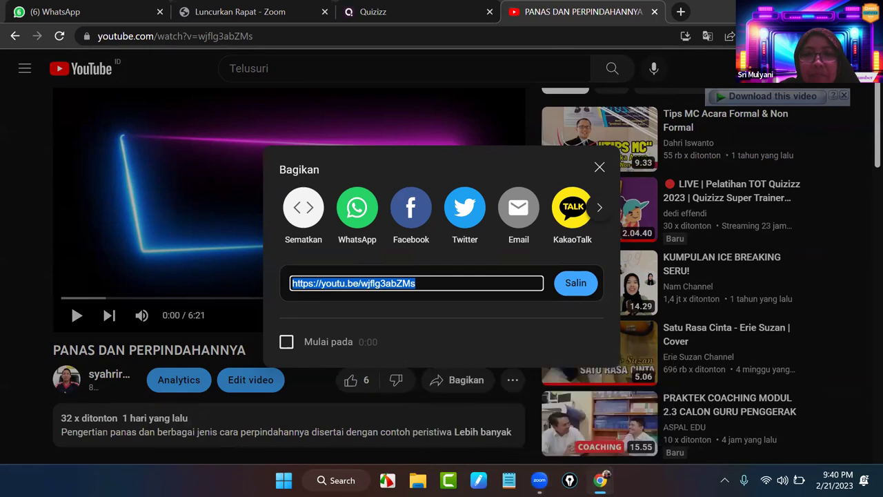
{"action": "left_click", "coordinate": [600, 481]}
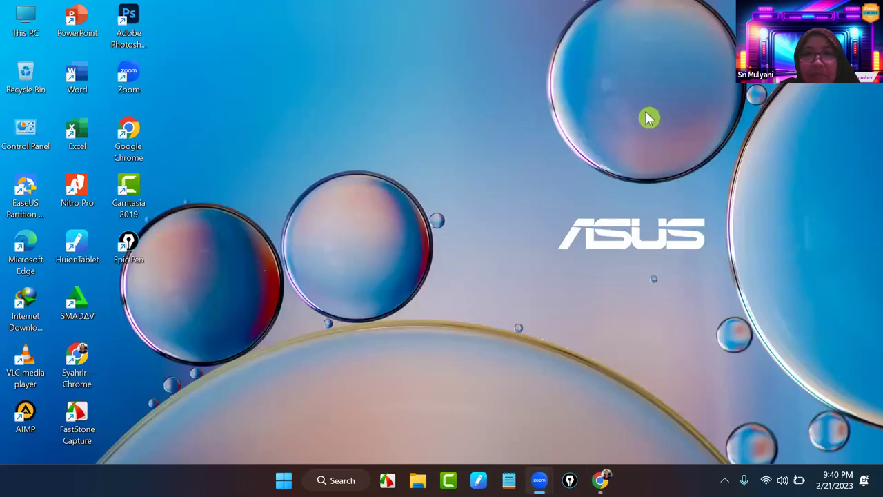
{"action": "mouse_move", "coordinate": [539, 481]}
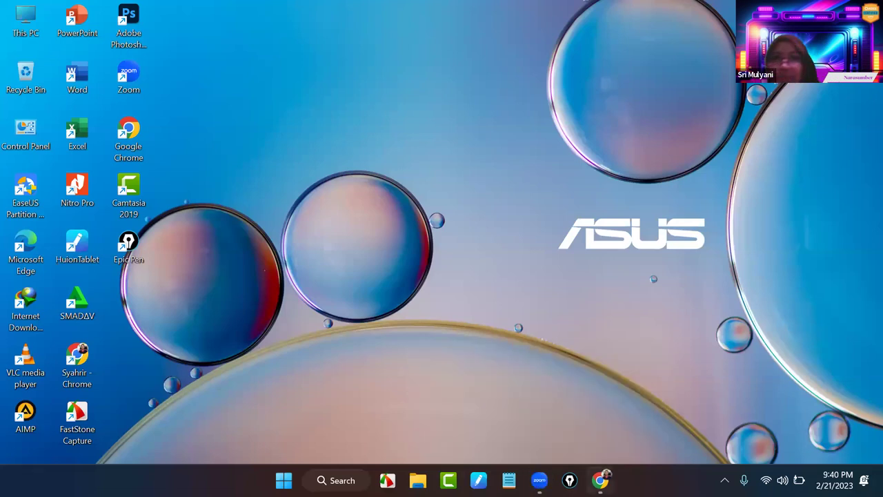
{"action": "left_click", "coordinate": [600, 481]}
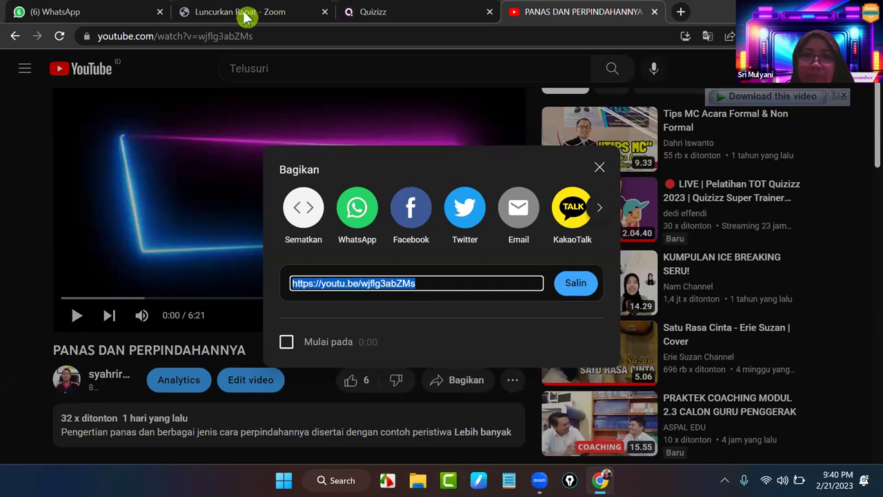
{"action": "left_click", "coordinate": [438, 17]}
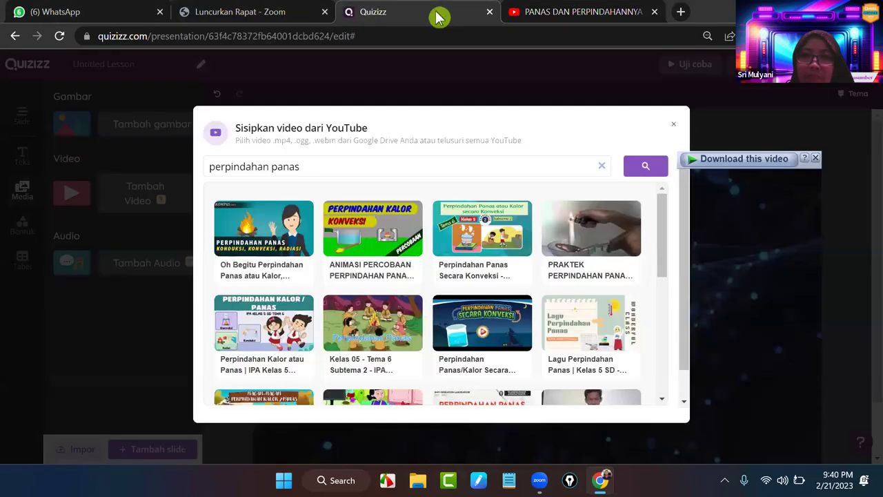
{"action": "left_click_drag", "start_coordinate": [325, 165], "coordinate": [207, 171]}
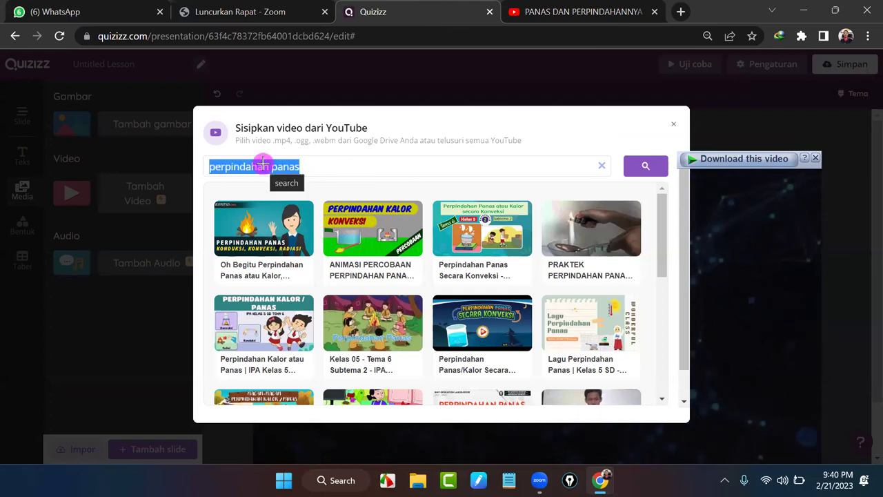
{"action": "type", "text": "https://youtu.be/wjflg3abZMs"}
{"action": "left_click", "coordinate": [647, 171]}
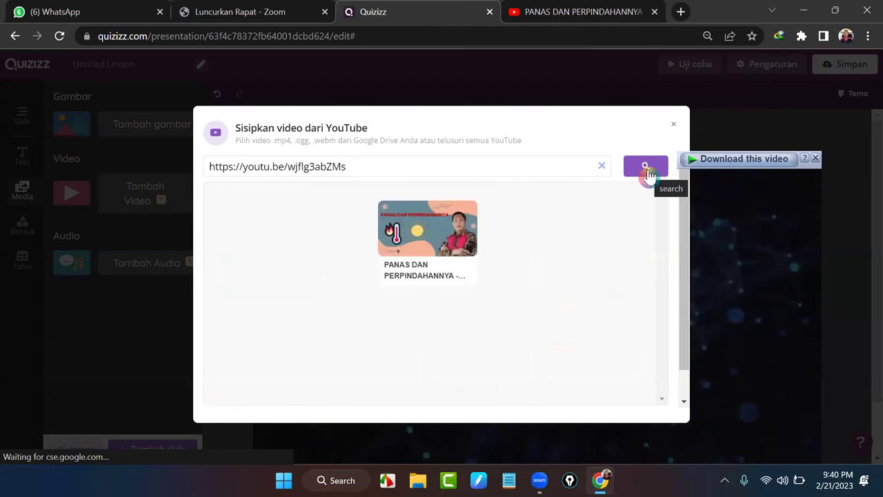
- Select the PANAS DAN PERPINDAHANNYA video and insert it at full length into the KONDUKSI slide
{"action": "left_click", "coordinate": [447, 231]}
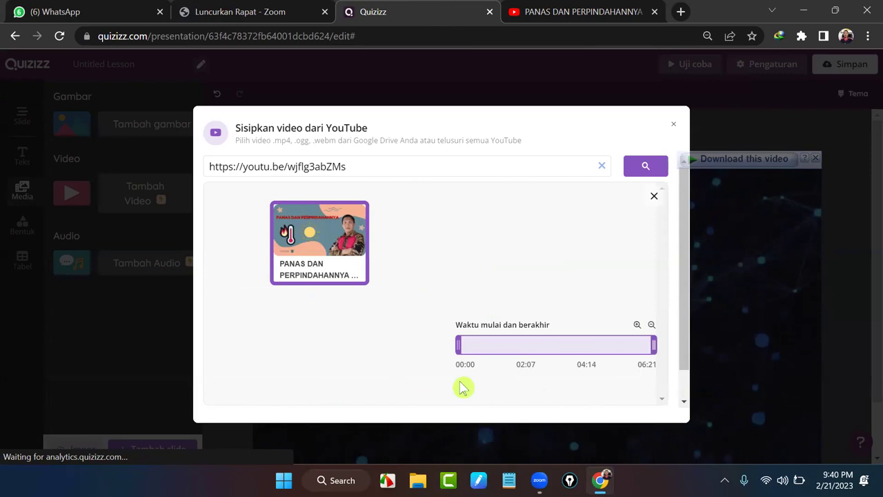
{"action": "scroll", "coordinate": [438, 358], "scroll_direction": "down", "scroll_amount": 1}
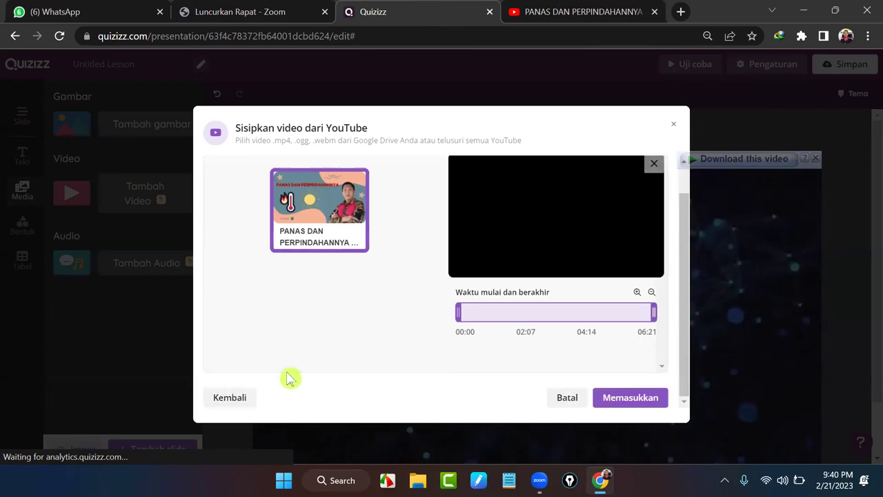
{"action": "left_click", "coordinate": [630, 398]}
{"action": "left_click", "coordinate": [617, 402]}
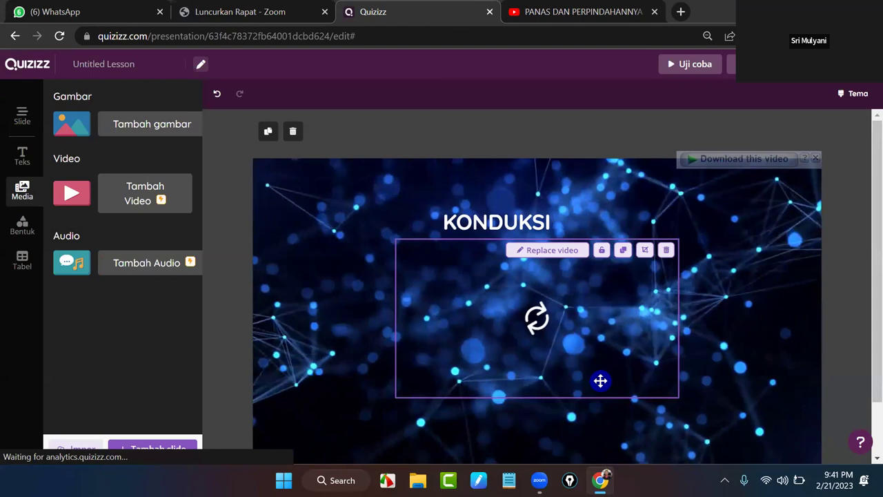
- Move the inserted video to the left half of the slide, below the KONDUKSI title
{"action": "scroll", "coordinate": [600, 380], "scroll_direction": "down", "scroll_amount": 1}
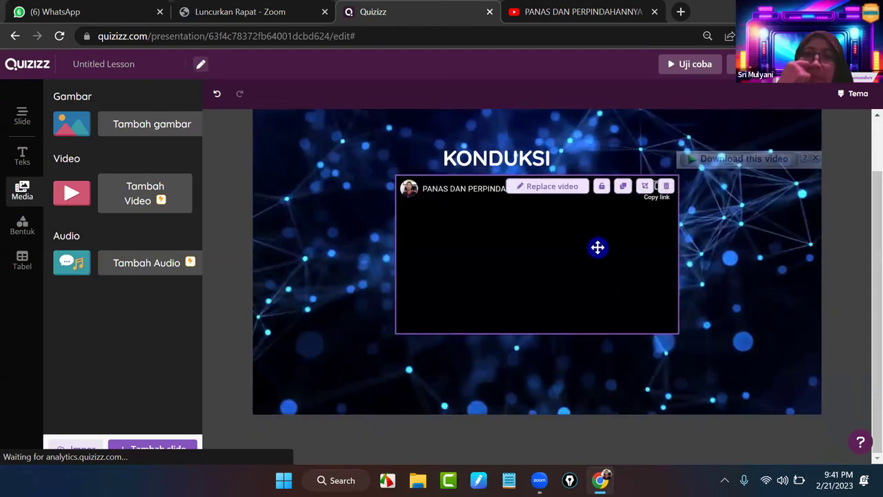
{"action": "left_click_drag", "start_coordinate": [591, 233], "coordinate": [448, 269]}
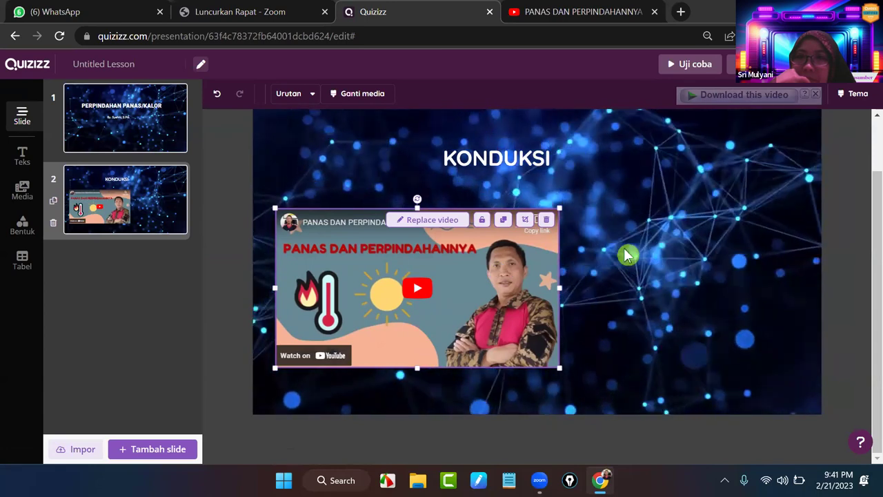
{"action": "left_click", "coordinate": [619, 257]}
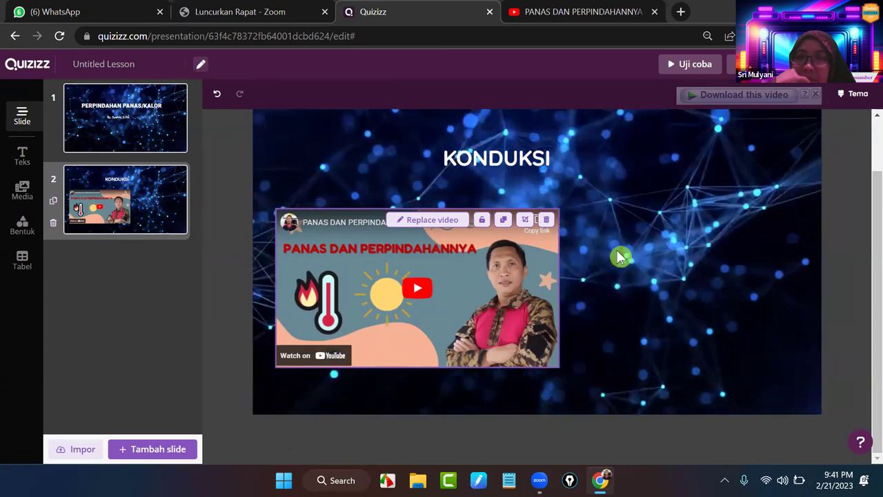
{"action": "left_click", "coordinate": [690, 165]}
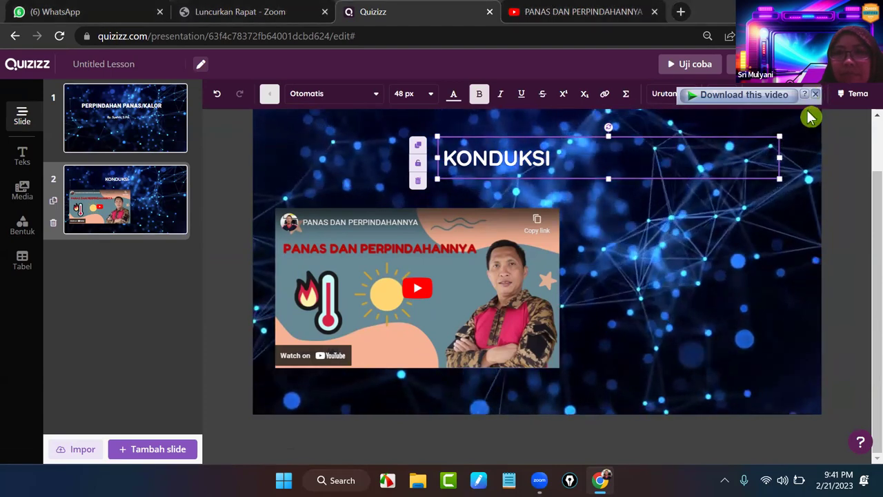
- Preview the KONDUKSI slide as a participant, play the embedded video in full screen, skip ahead, and close the preview
{"action": "left_click", "coordinate": [714, 68]}
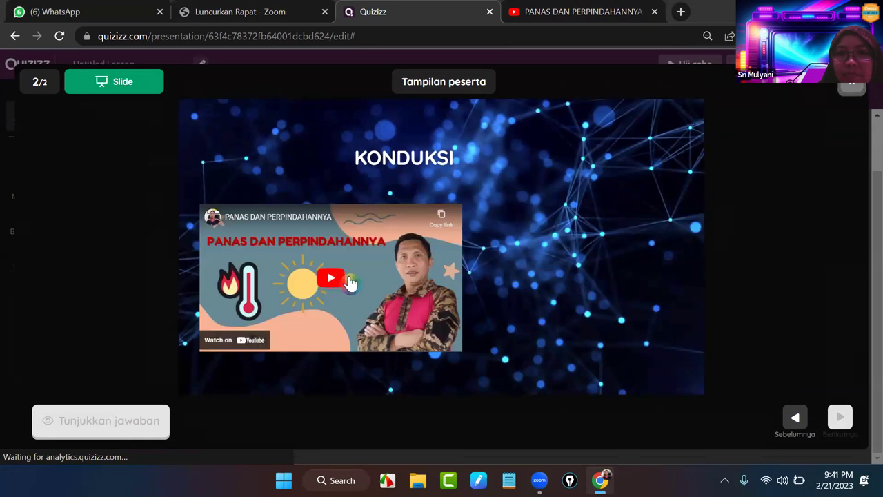
{"action": "left_click", "coordinate": [416, 288]}
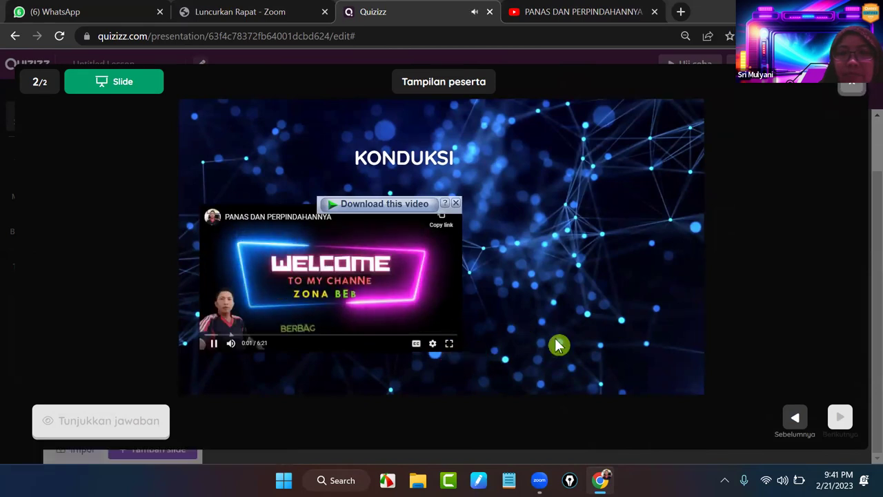
{"action": "key", "text": "f"}
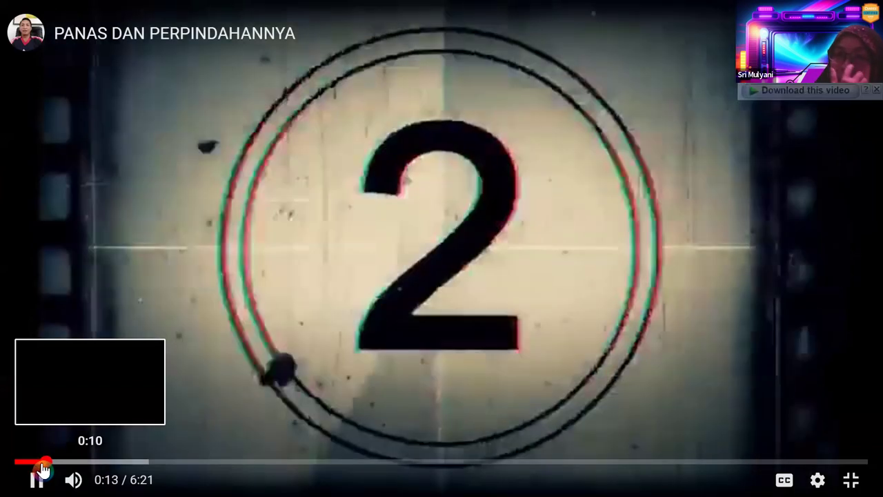
{"action": "left_click", "coordinate": [49, 462]}
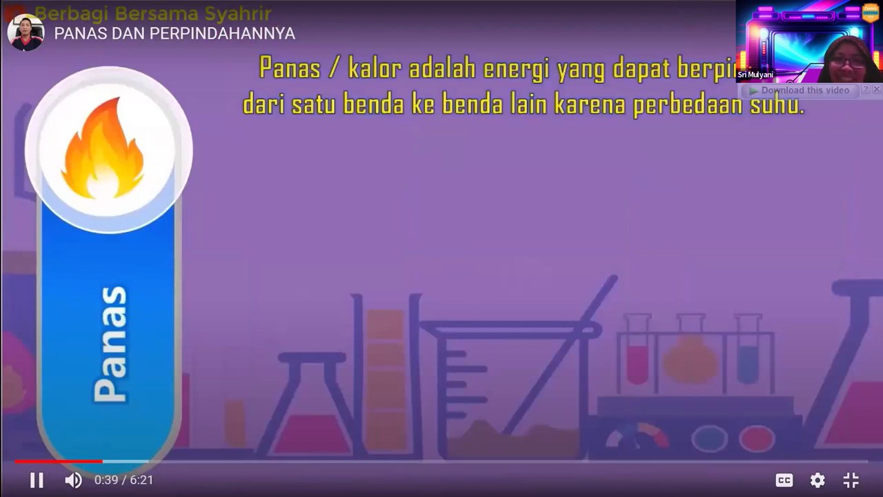
{"action": "key", "text": "alt+Tab"}
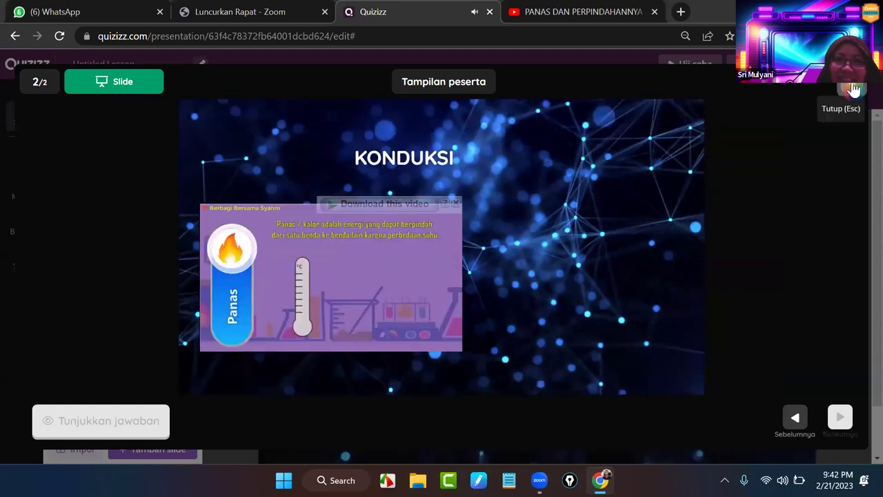
{"action": "key", "text": "Escape"}
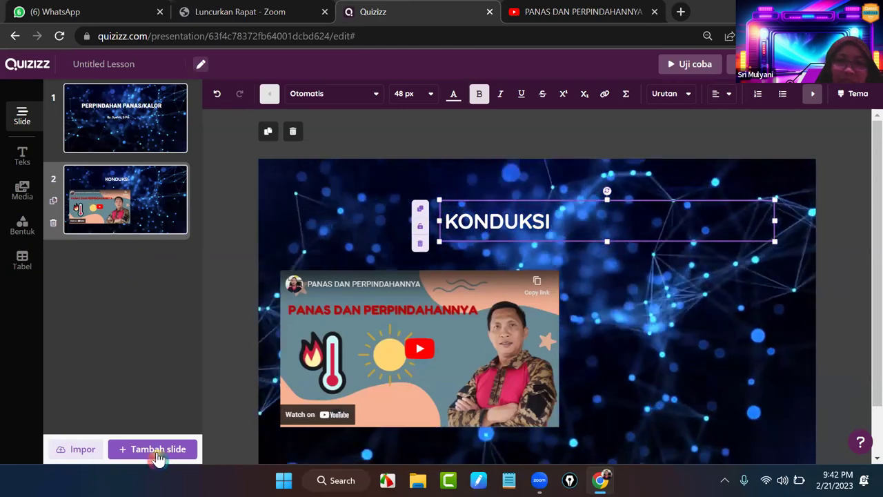
- Add a blank slide after the KONDUKSI slide
{"action": "left_click", "coordinate": [158, 453]}
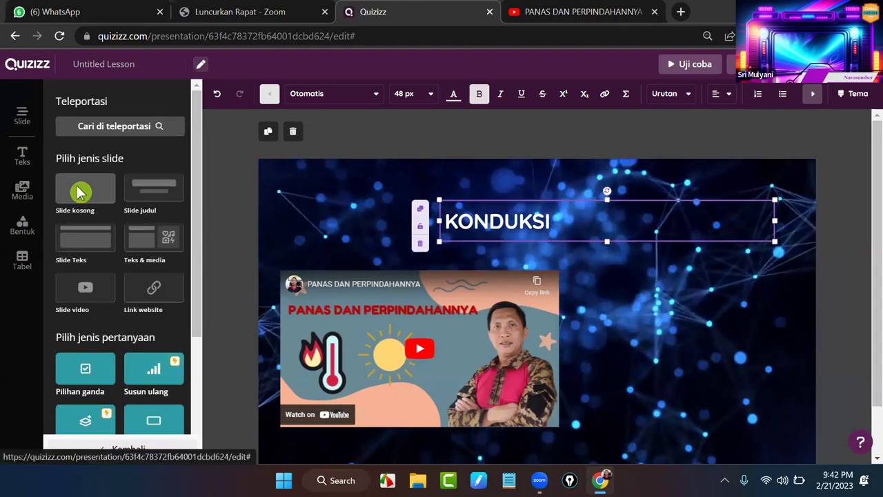
{"action": "left_click", "coordinate": [166, 199]}
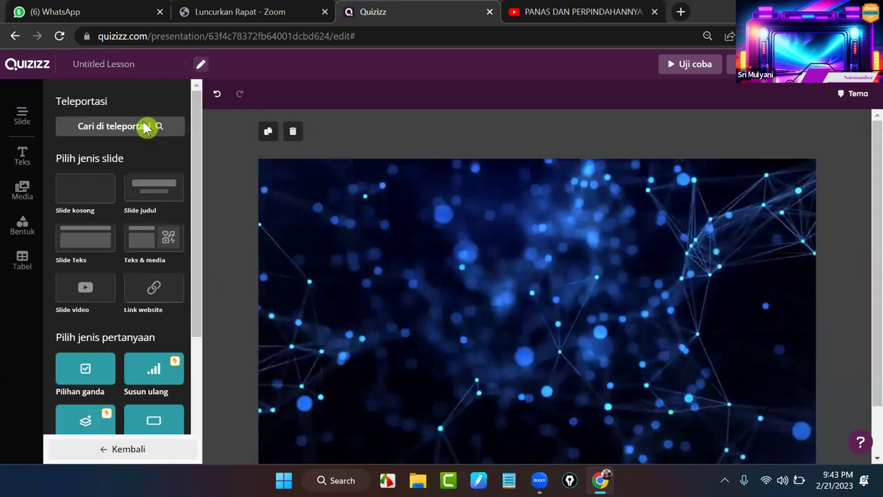
- Browse public content in Teleport for "Untitled Lesson" and open the 20-slide 6th-grade Social Studies lesson
{"action": "left_click", "coordinate": [145, 127]}
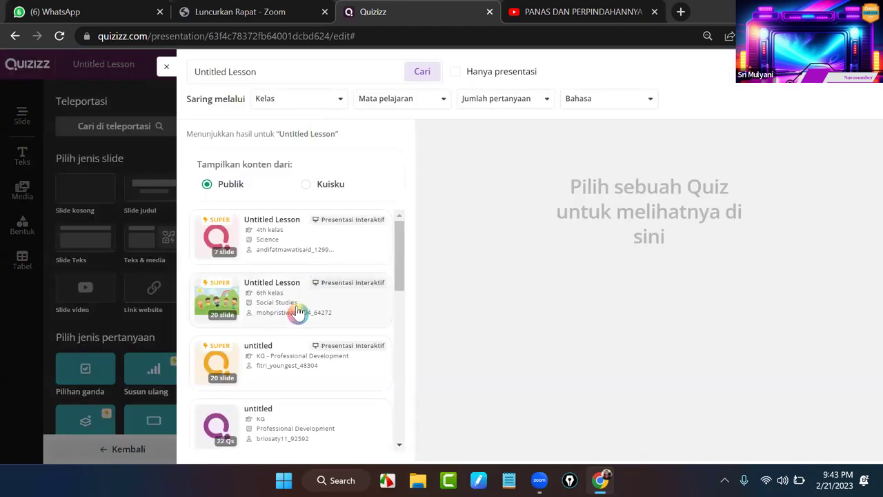
{"action": "scroll", "coordinate": [298, 311], "scroll_direction": "down", "scroll_amount": 1}
{"action": "scroll", "coordinate": [329, 301], "scroll_direction": "down", "scroll_amount": 1}
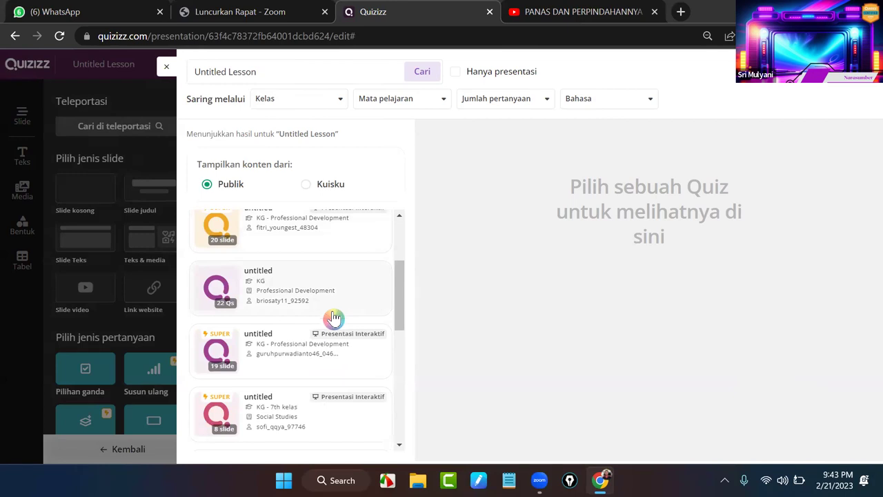
{"action": "scroll", "coordinate": [334, 317], "scroll_direction": "up", "scroll_amount": 1}
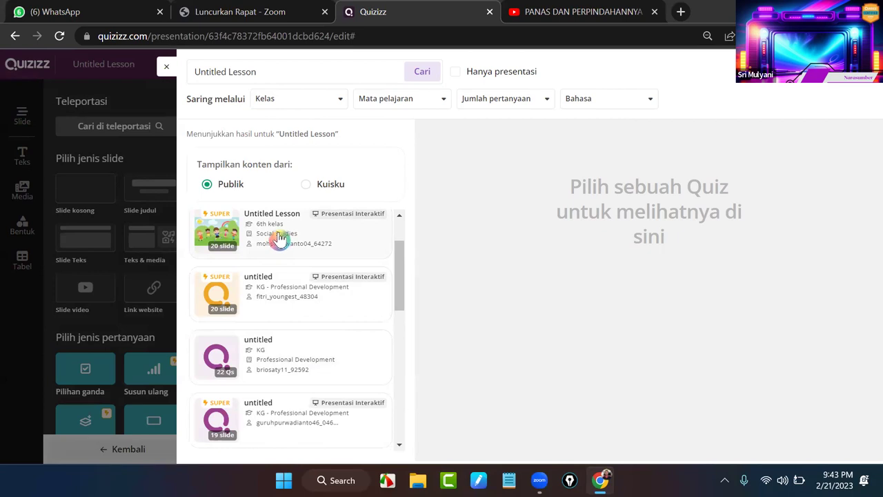
{"action": "left_click", "coordinate": [250, 229]}
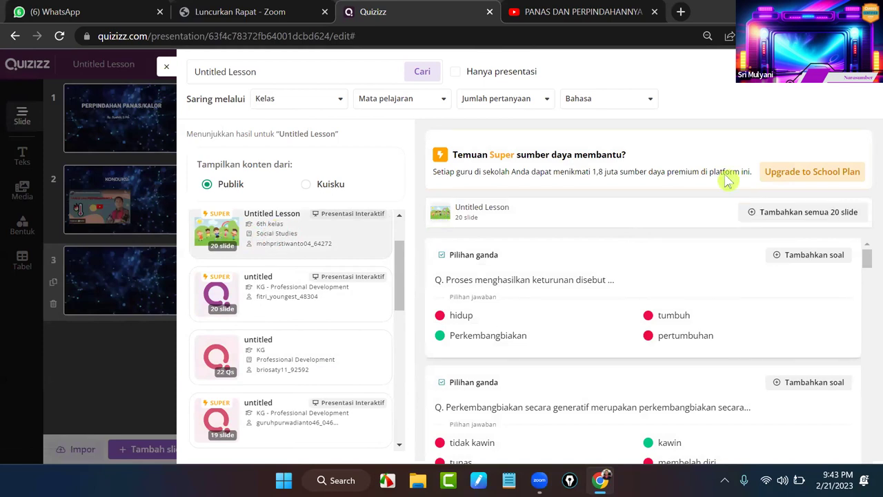
- Add the opened lesson's first two multiple-choice questions to the presentation, close Teleport, and open the "Proses menghasilkan keturunan disebut ..." question slide
{"action": "left_click", "coordinate": [798, 219]}
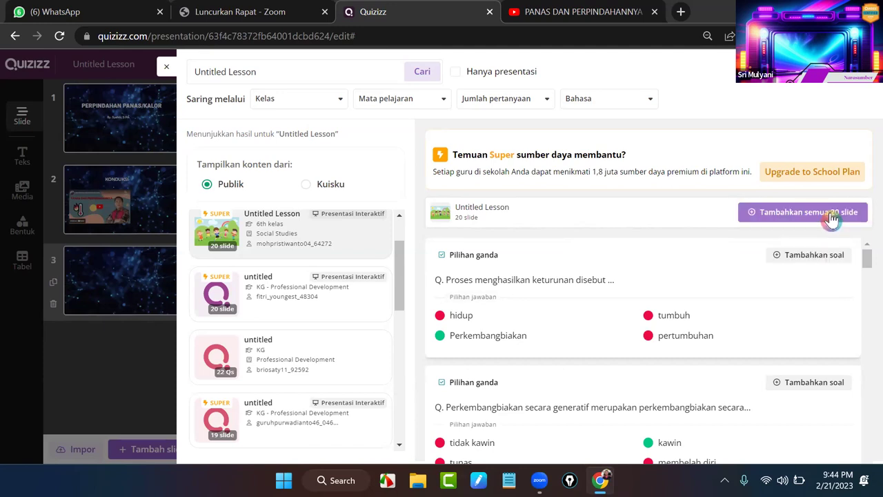
{"action": "left_click", "coordinate": [812, 256]}
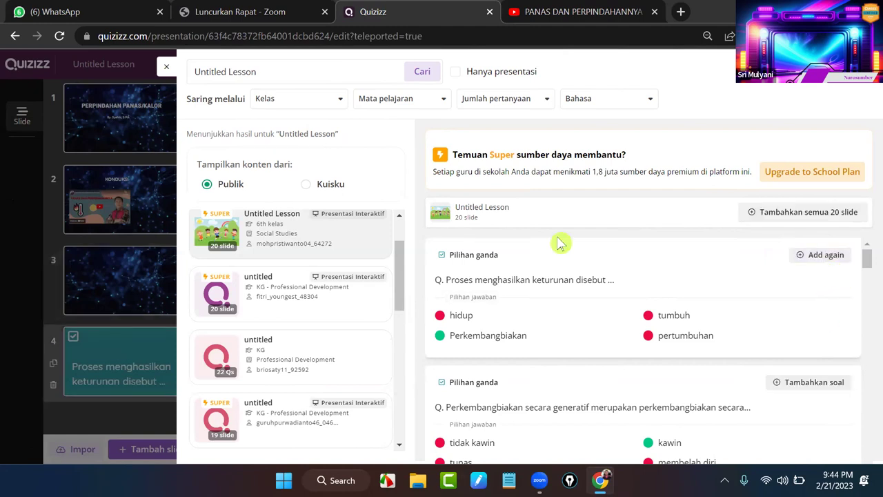
{"action": "left_click", "coordinate": [804, 385]}
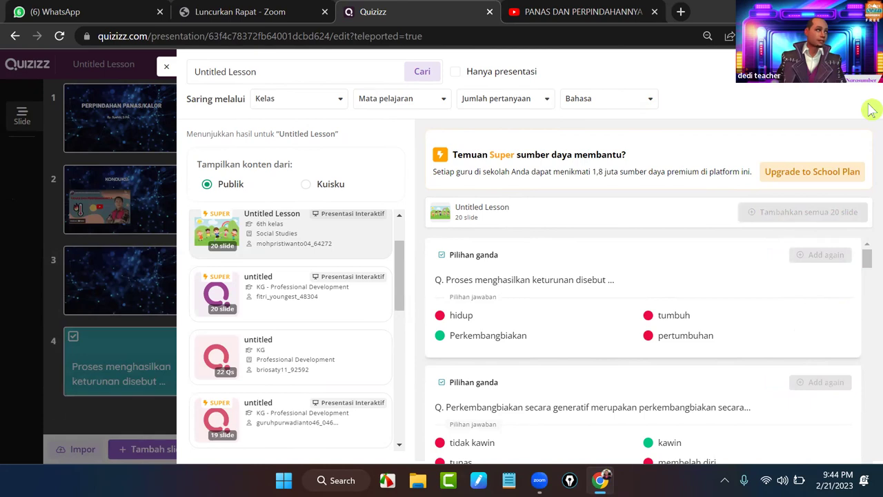
{"action": "left_click", "coordinate": [166, 69]}
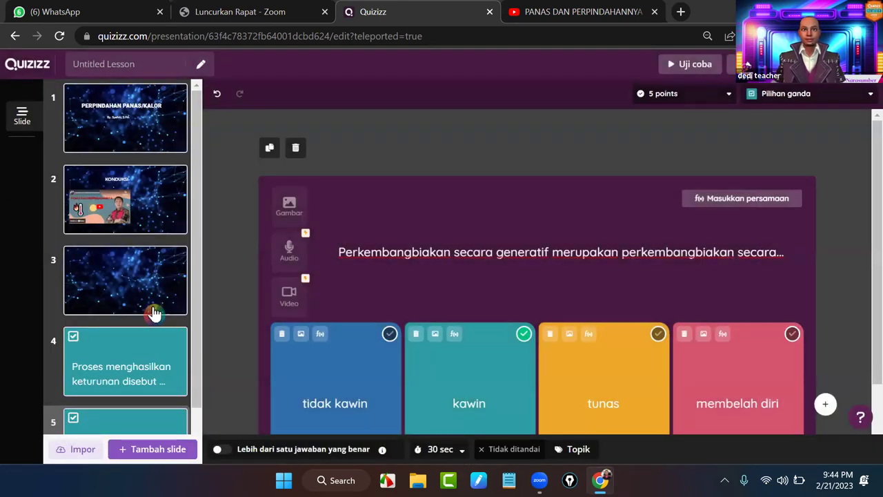
{"action": "scroll", "coordinate": [142, 309], "scroll_direction": "down", "scroll_amount": 1}
{"action": "left_click", "coordinate": [138, 304]}
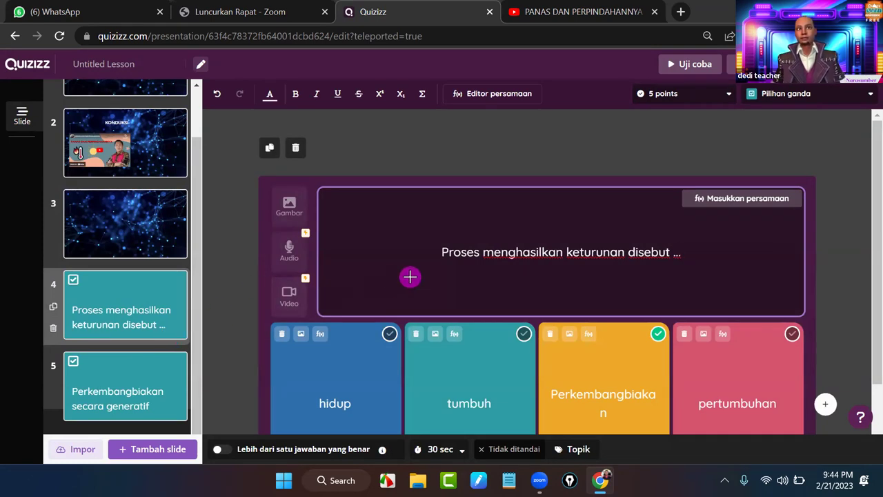
- Mark "Perkembangbiakan" as the correct answer to the "Proses menghasilkan keturunan disebut ..." question
{"action": "scroll", "coordinate": [411, 275], "scroll_direction": "down", "scroll_amount": 1}
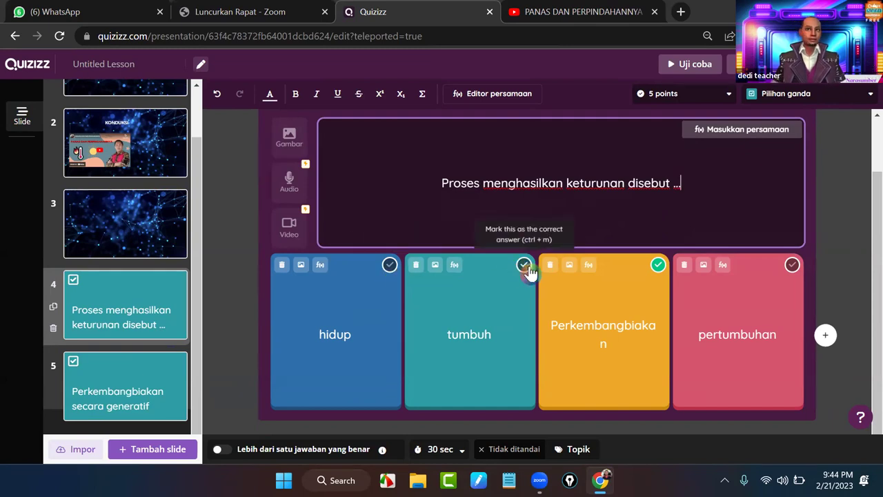
{"action": "left_click", "coordinate": [659, 267]}
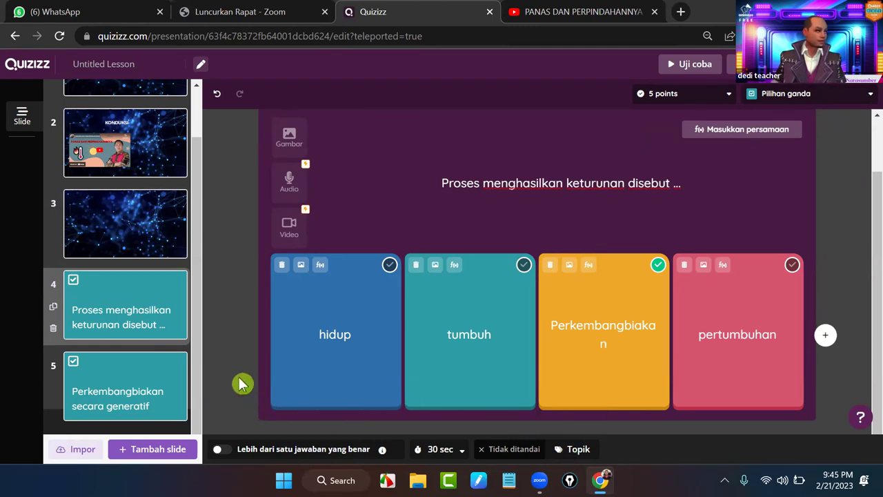
{"action": "left_click", "coordinate": [287, 365]}
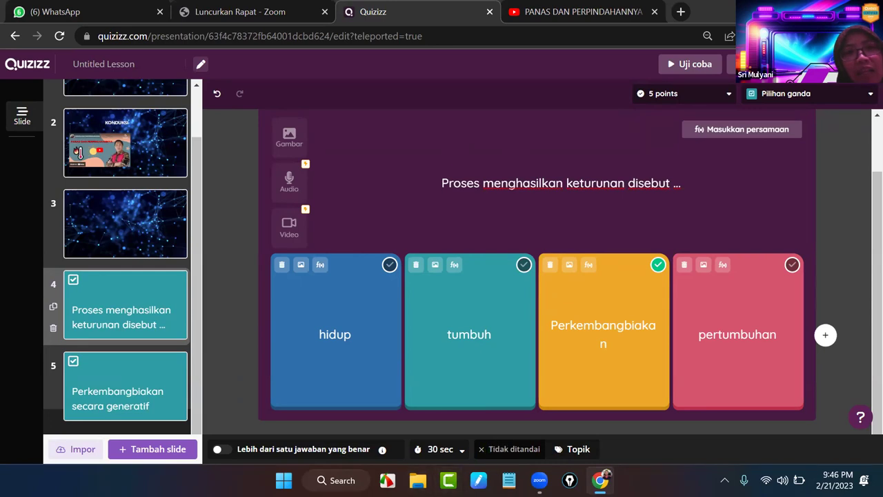
{"action": "mouse_move", "coordinate": [540, 480]}
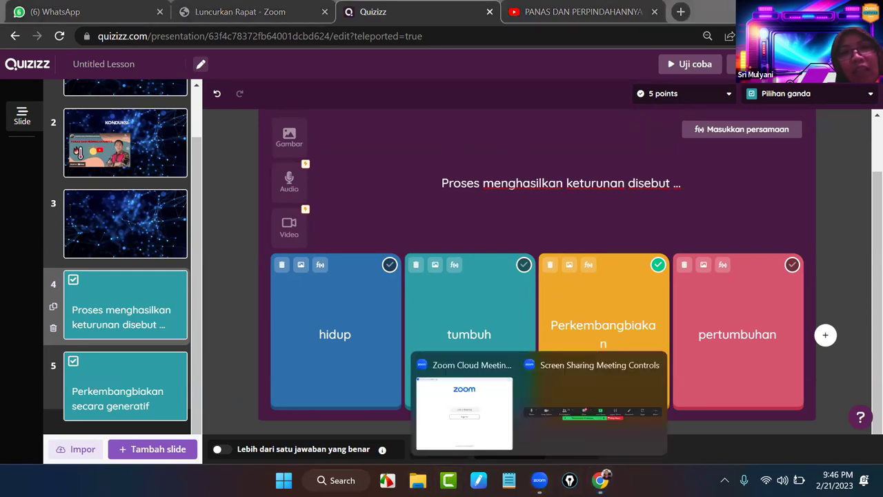
{"action": "left_click", "coordinate": [552, 433]}
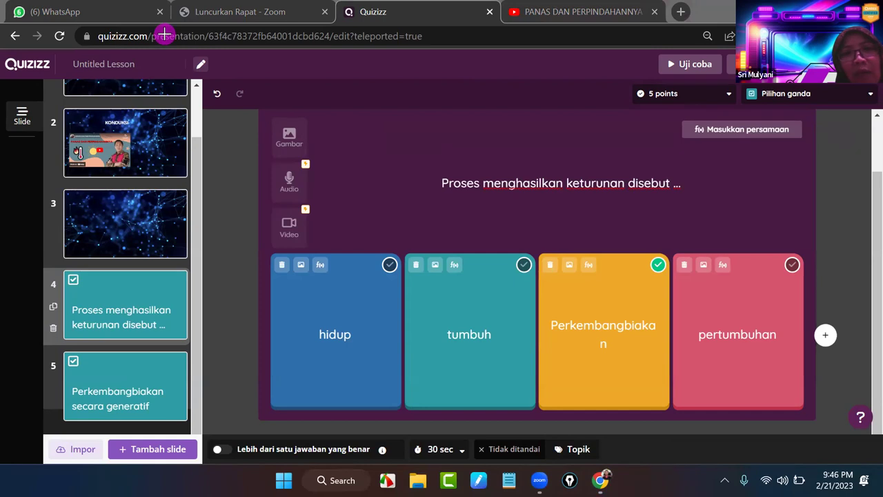
- Open the KONDUKSI slide and inspect its embedded video without changing it
{"action": "left_click", "coordinate": [140, 148]}
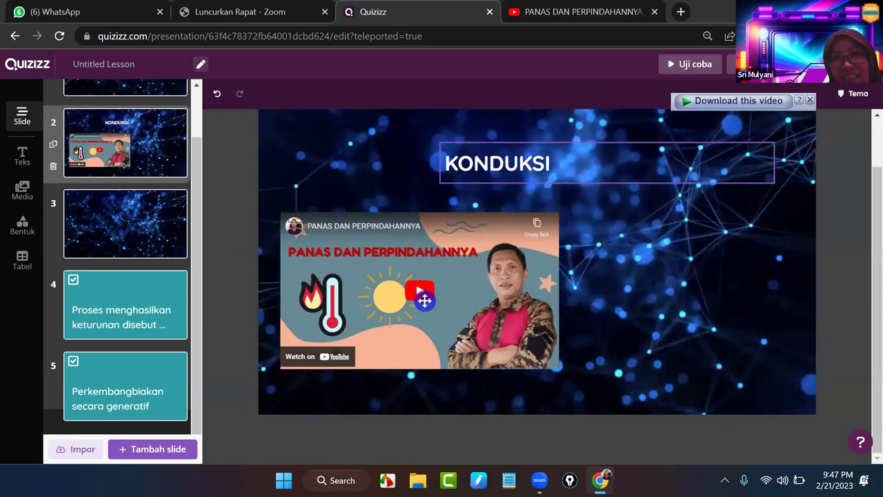
{"action": "left_click", "coordinate": [424, 300]}
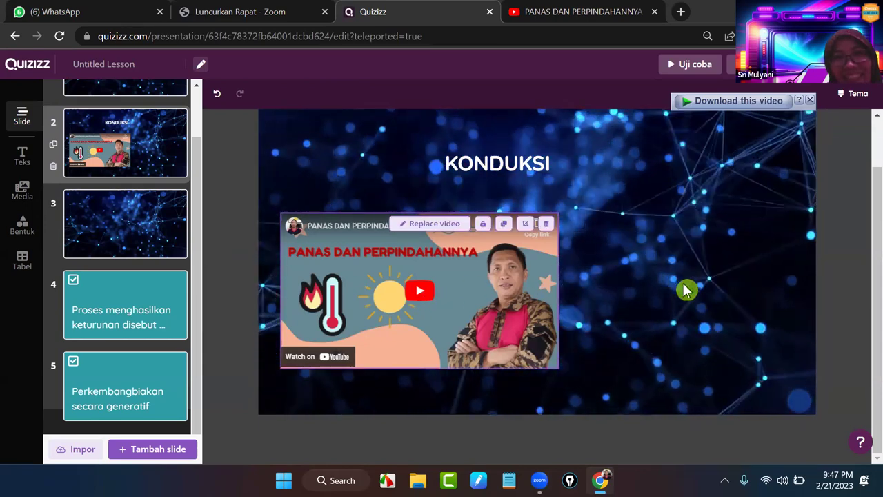
{"action": "left_click", "coordinate": [683, 284]}
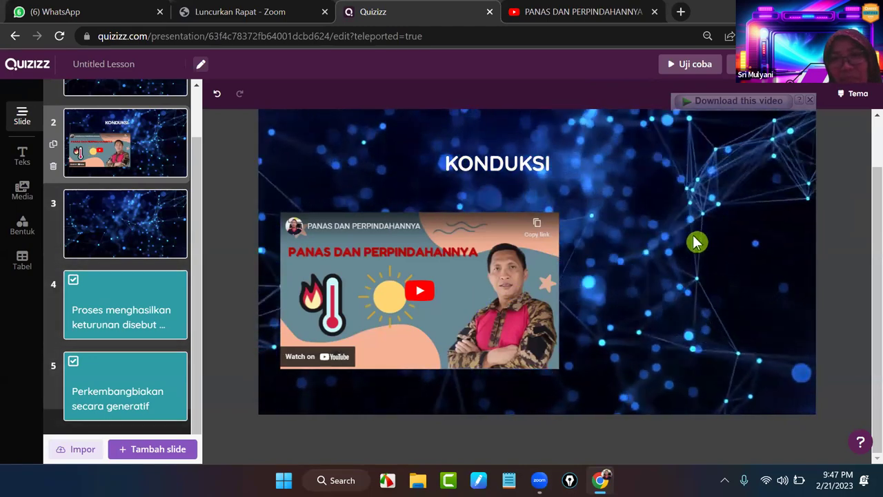
{"action": "left_click", "coordinate": [461, 284]}
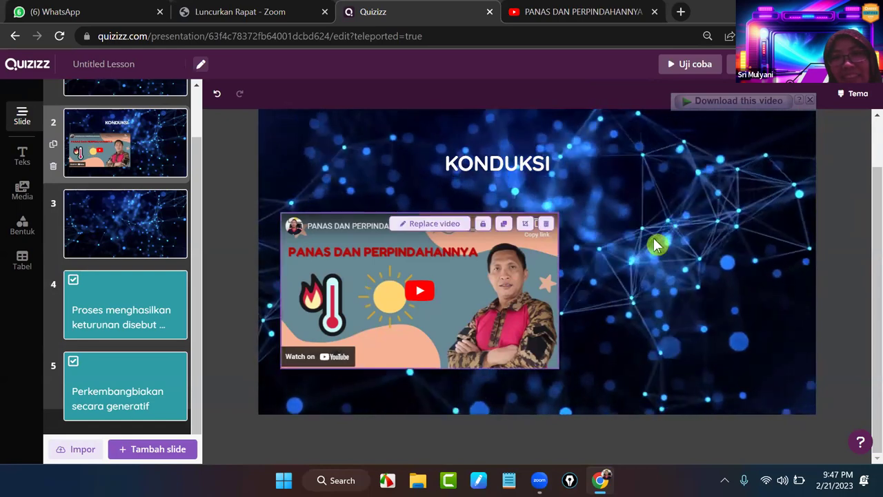
{"action": "left_click", "coordinate": [655, 245]}
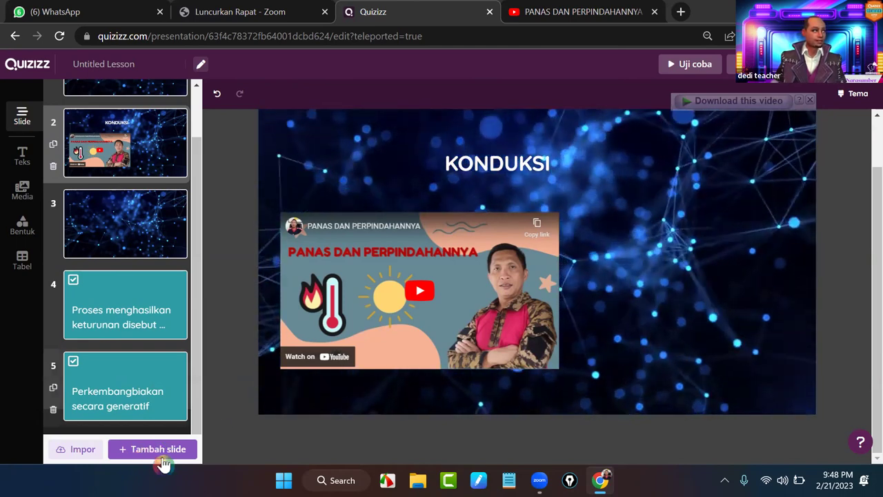
- Add a website link slide after the "Perkembangbiakan secara generatif" question and open its dialog for entering a web page link
{"action": "left_click", "coordinate": [162, 457]}
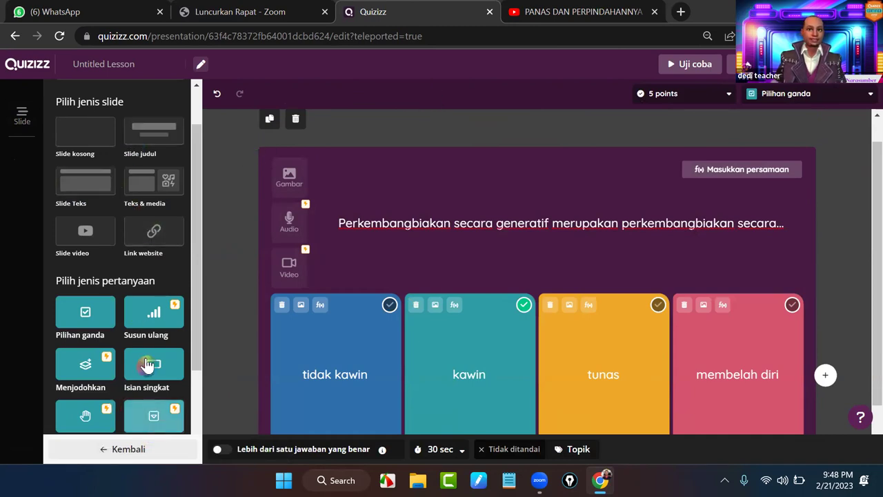
{"action": "scroll", "coordinate": [177, 311], "scroll_direction": "down", "scroll_amount": 1}
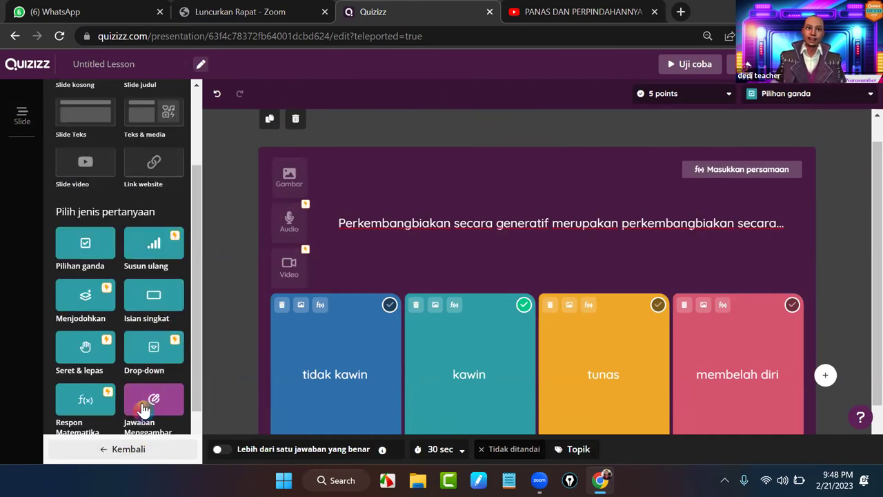
{"action": "scroll", "coordinate": [131, 339], "scroll_direction": "up", "scroll_amount": 2}
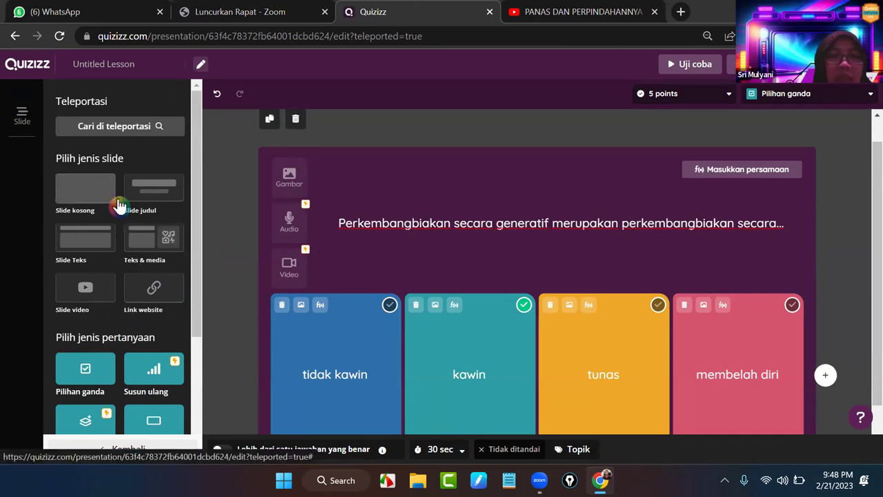
{"action": "left_click", "coordinate": [156, 294]}
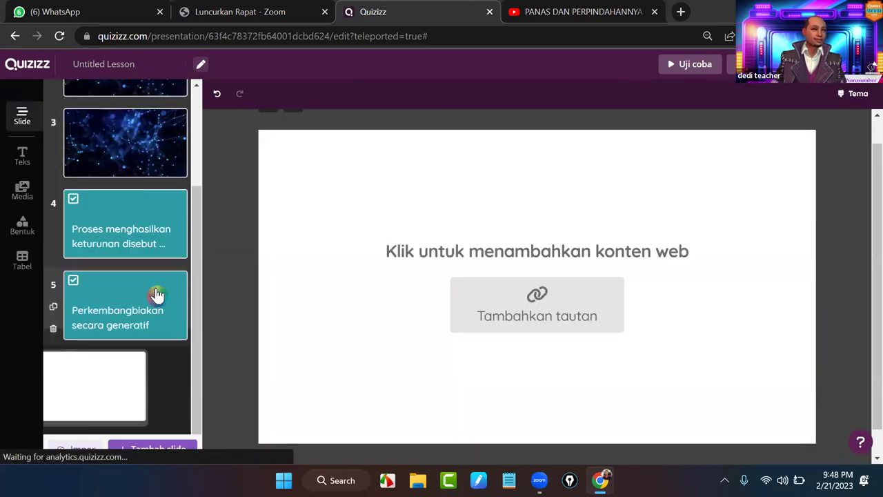
{"action": "left_click", "coordinate": [558, 298]}
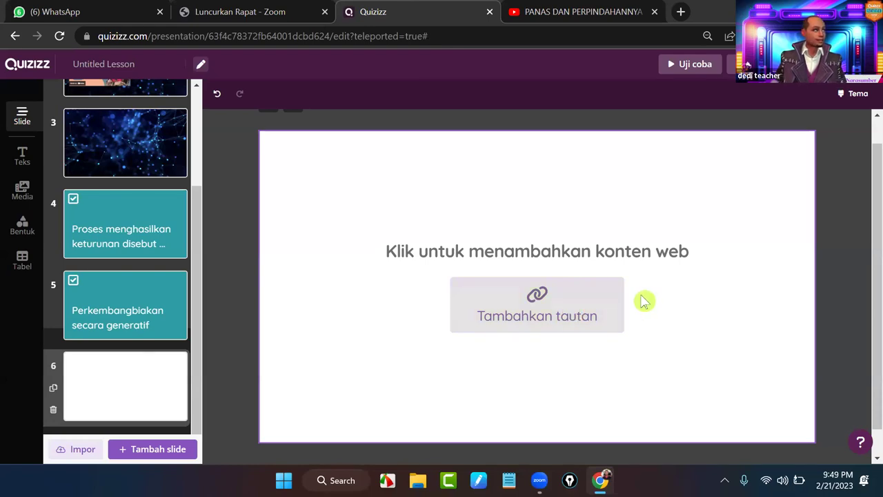
{"action": "left_click", "coordinate": [537, 308]}
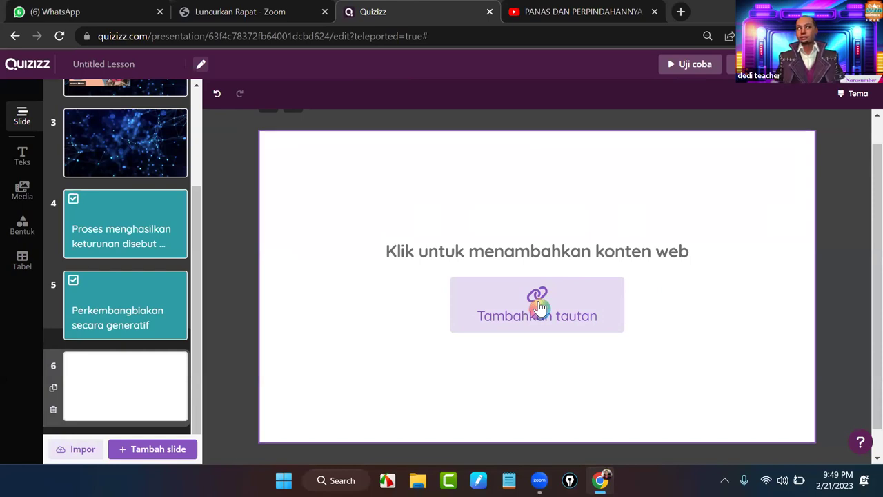
{"action": "left_click", "coordinate": [538, 307]}
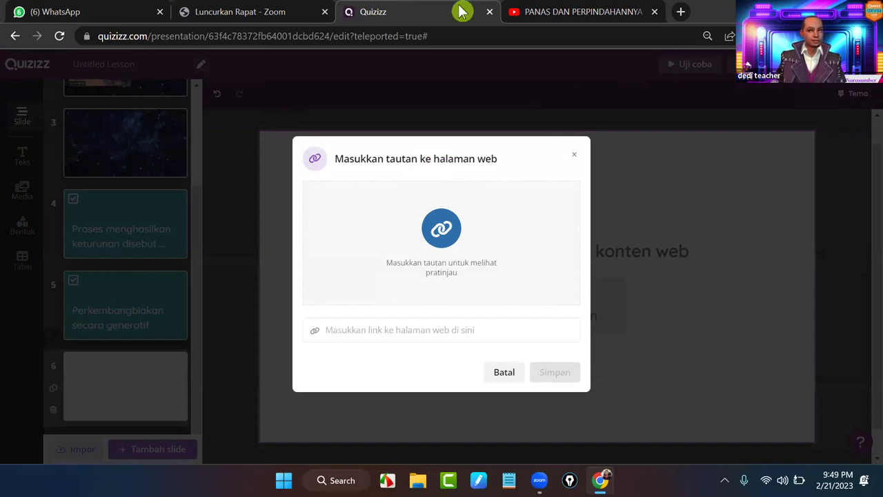
- Search Google for "perpindahan panas" in a new browser tab
{"action": "left_click", "coordinate": [683, 12]}
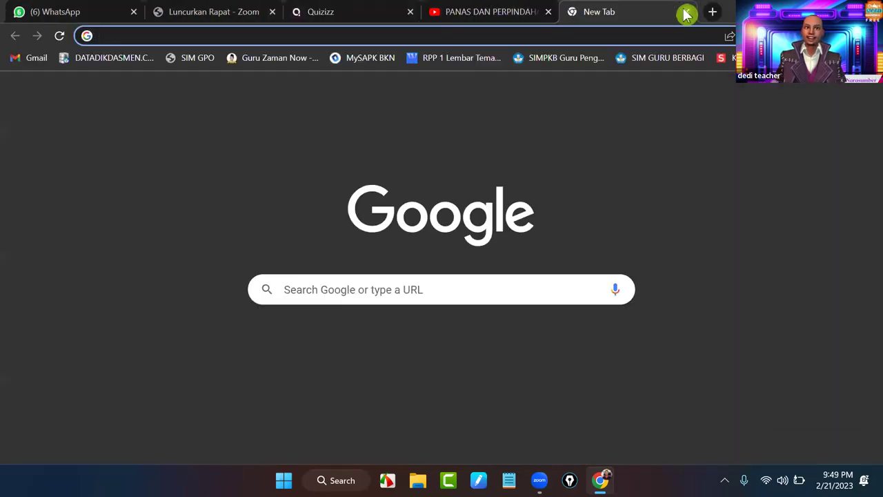
{"action": "left_click", "coordinate": [355, 37]}
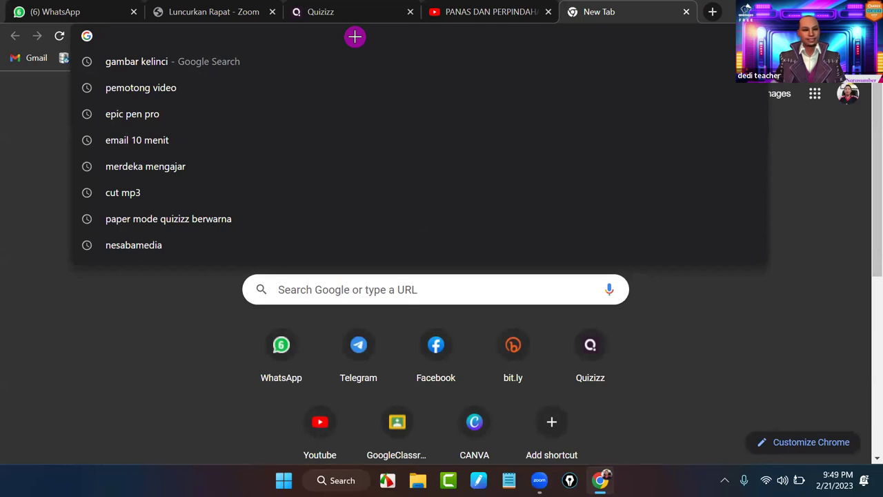
{"action": "type", "text": "per"}
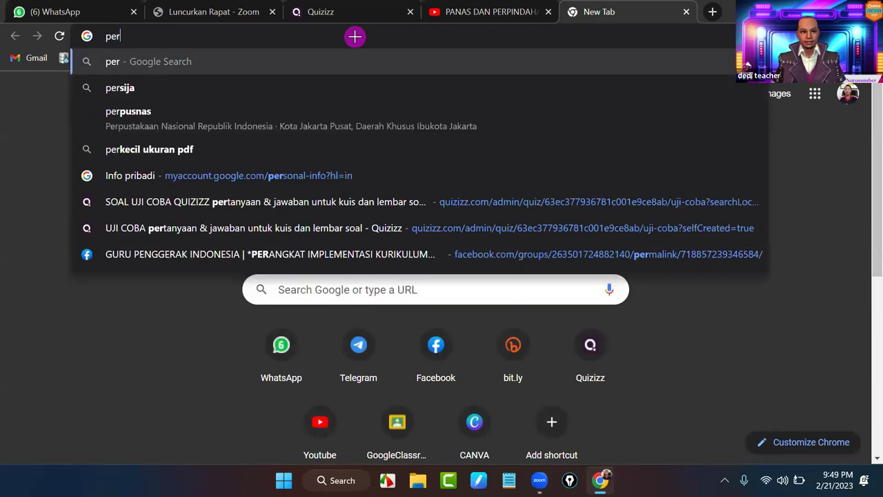
{"action": "type", "text": "pindahan"}
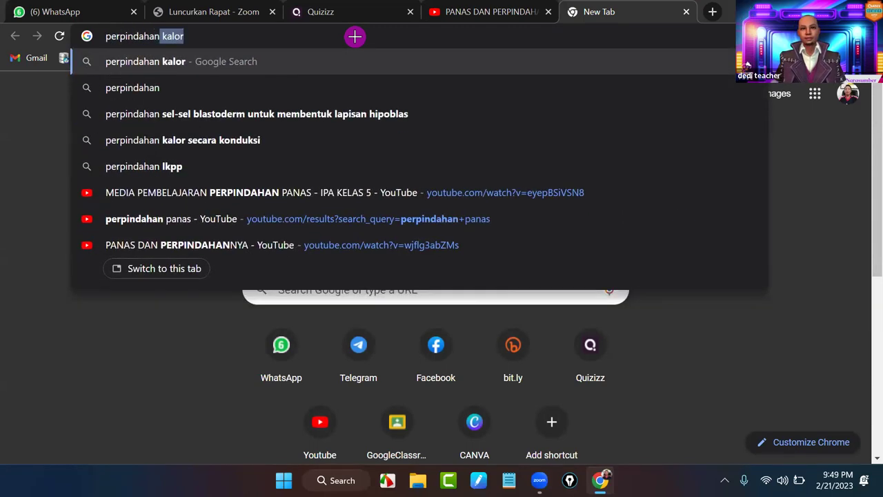
{"action": "key", "text": "BackSpace"}
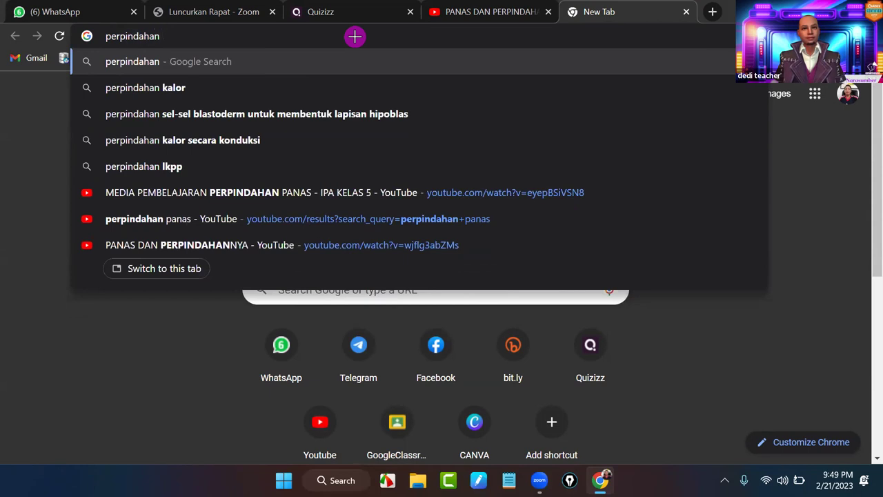
{"action": "type", "text": "panas"}
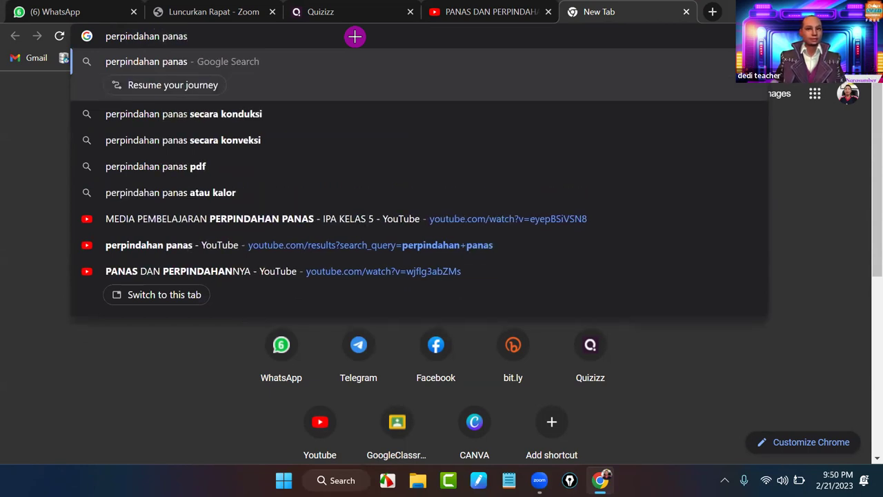
{"action": "key", "text": "Return"}
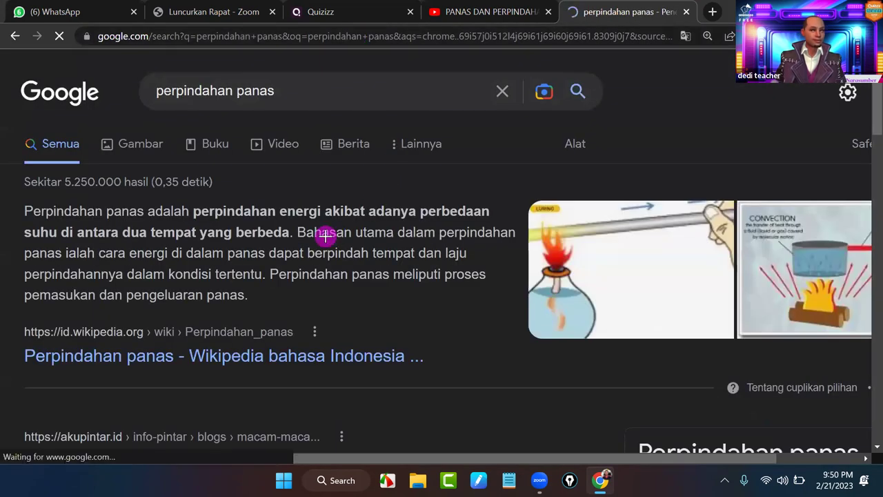
- Look through the search results and open the Indonesian Wikipedia article "Perpindahan panas"
{"action": "scroll", "coordinate": [321, 241], "scroll_direction": "down", "scroll_amount": 3}
{"action": "scroll", "coordinate": [330, 248], "scroll_direction": "up", "scroll_amount": 1}
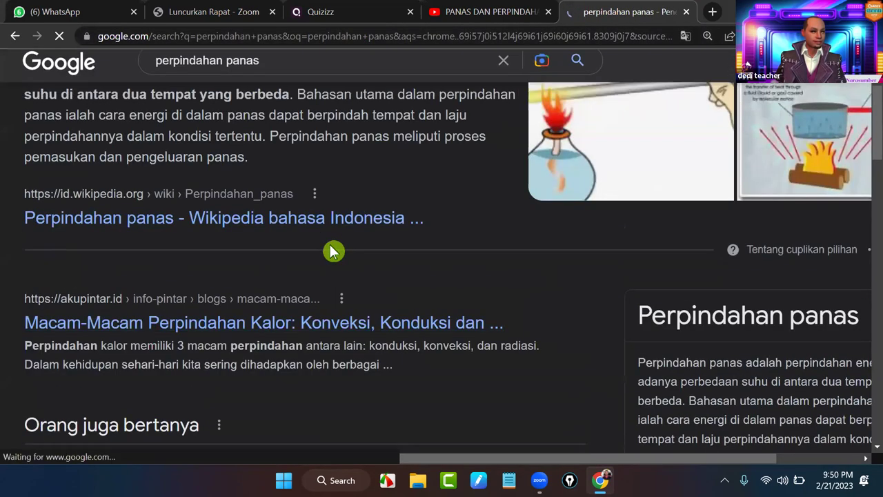
{"action": "scroll", "coordinate": [330, 244], "scroll_direction": "up", "scroll_amount": 3}
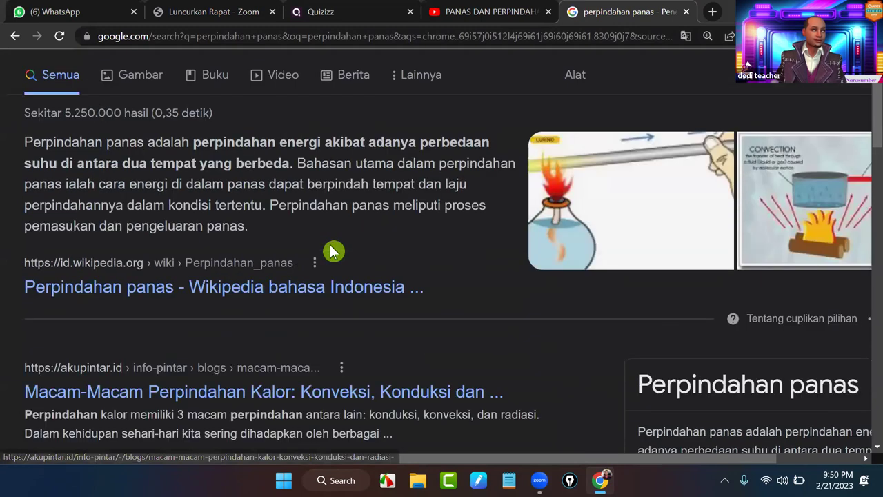
{"action": "scroll", "coordinate": [329, 245], "scroll_direction": "down", "scroll_amount": 1}
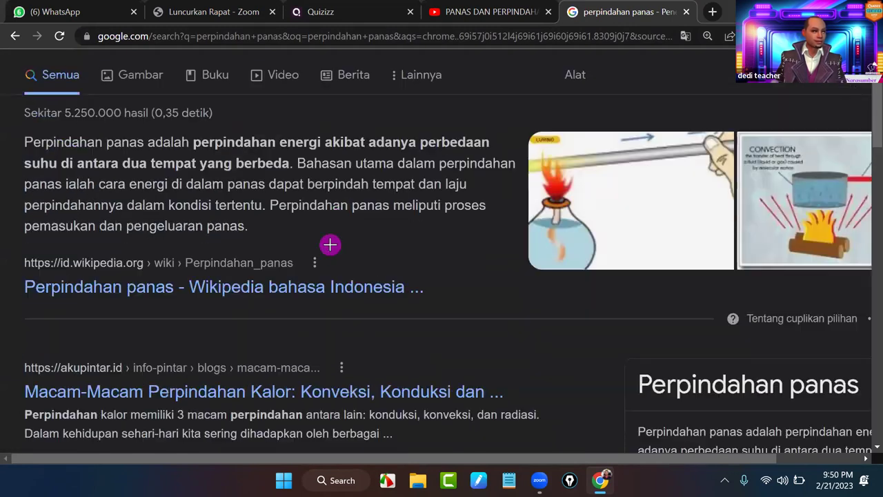
{"action": "left_click", "coordinate": [138, 292]}
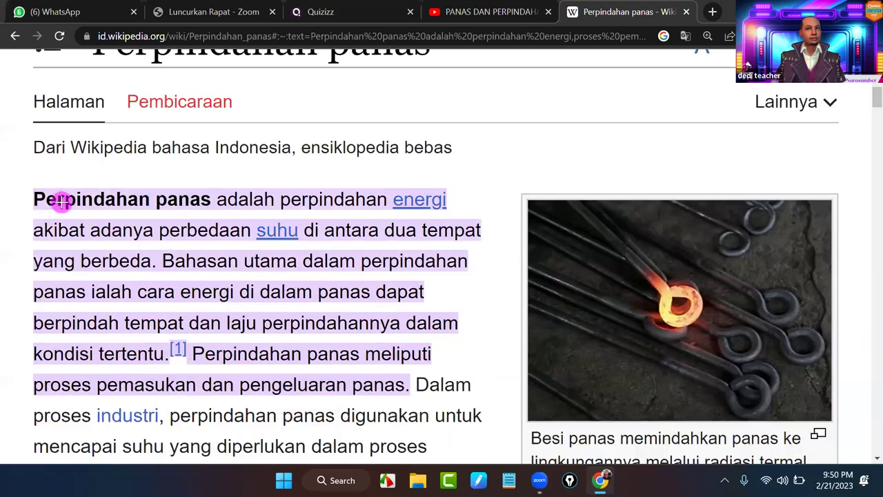
- Highlight the article's introduction from "Perpindahan panas adalah" through "proses ganda"
{"action": "left_click_drag", "start_coordinate": [34, 191], "coordinate": [90, 274]}
{"action": "scroll", "coordinate": [545, 250], "scroll_direction": "down", "scroll_amount": 3}
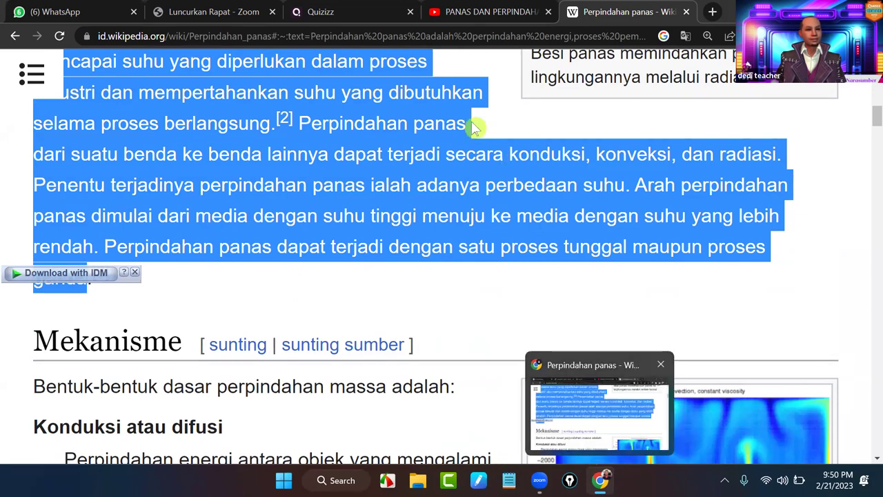
{"action": "left_click", "coordinate": [539, 480]}
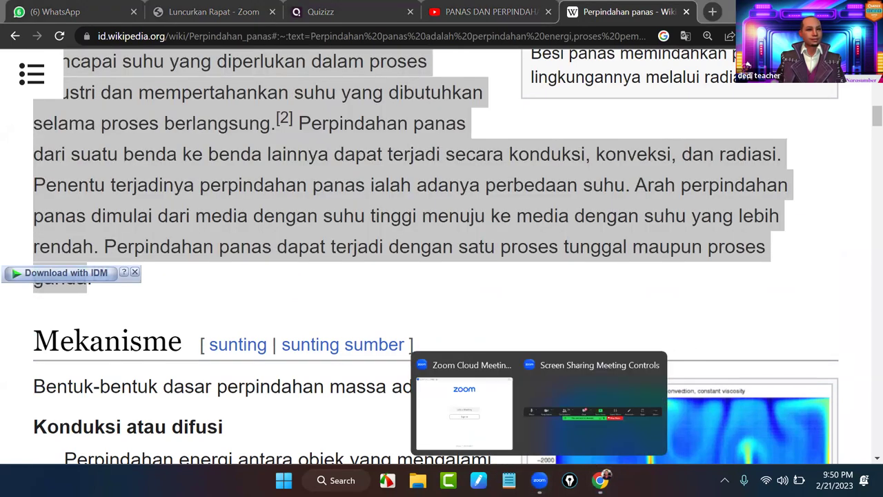
{"action": "left_click", "coordinate": [575, 395]}
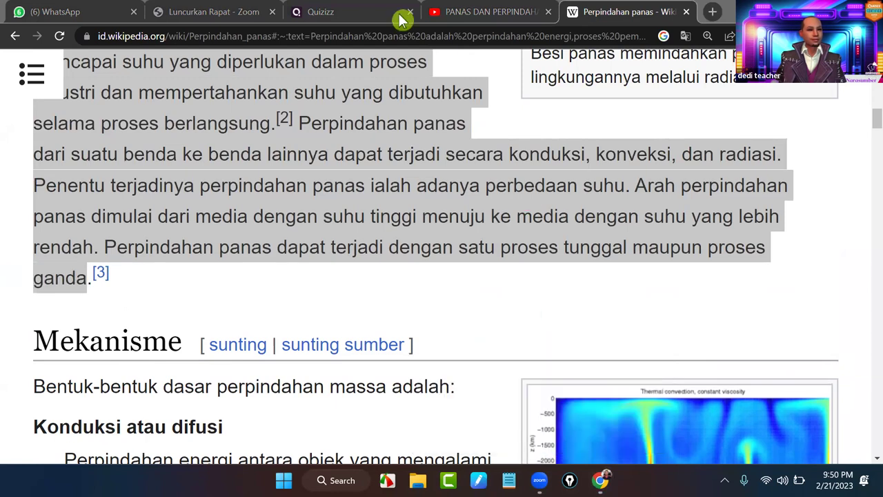
- Copy the web address of the Indonesian Wikipedia article "Perpindahan panas"
{"action": "left_click", "coordinate": [356, 14]}
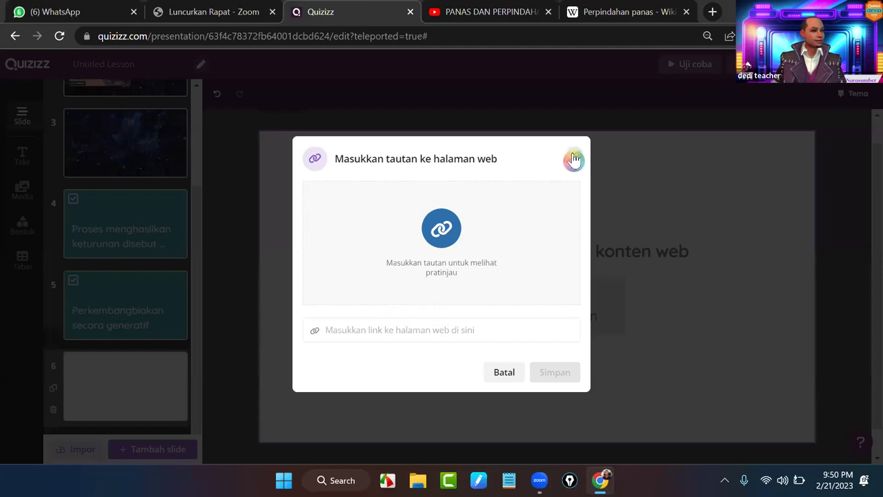
{"action": "left_click", "coordinate": [641, 11]}
{"action": "scroll", "coordinate": [416, 290], "scroll_direction": "up", "scroll_amount": 10}
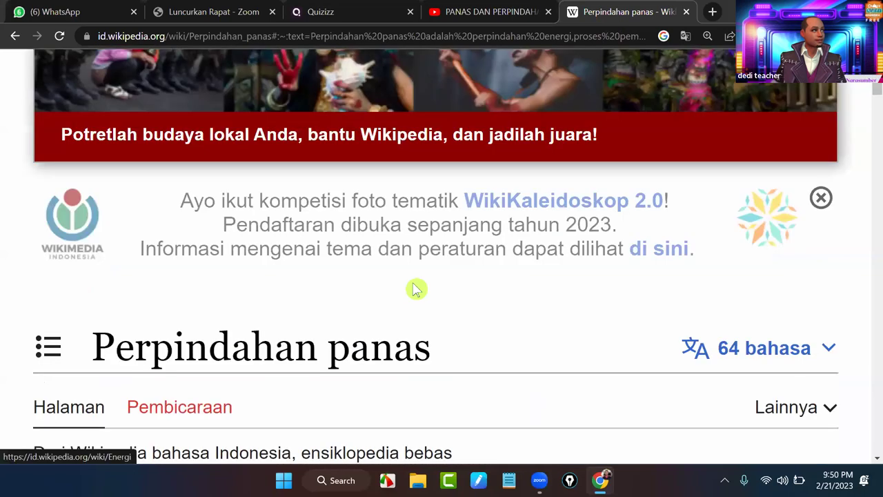
{"action": "left_click", "coordinate": [633, 39]}
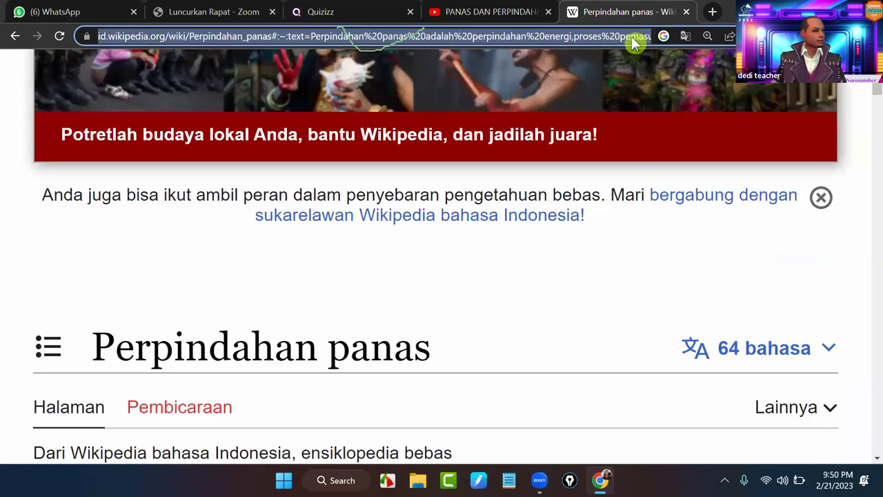
{"action": "mouse_move", "coordinate": [539, 480]}
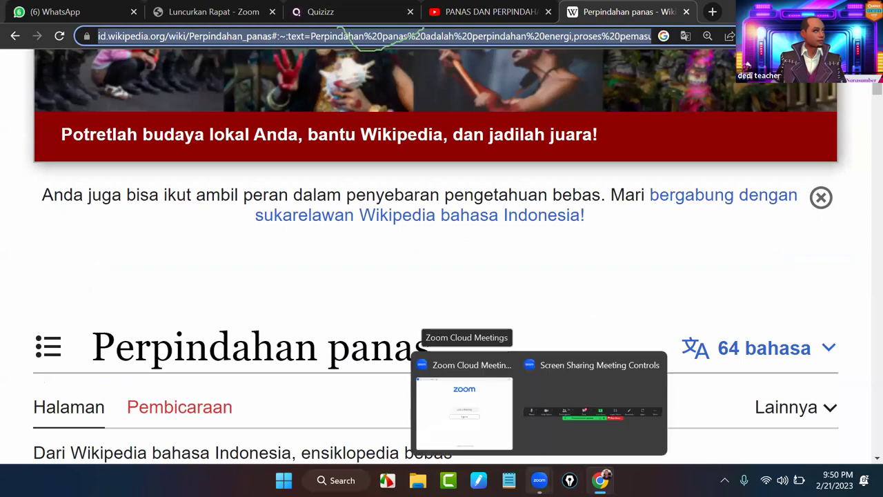
{"action": "left_click", "coordinate": [558, 435]}
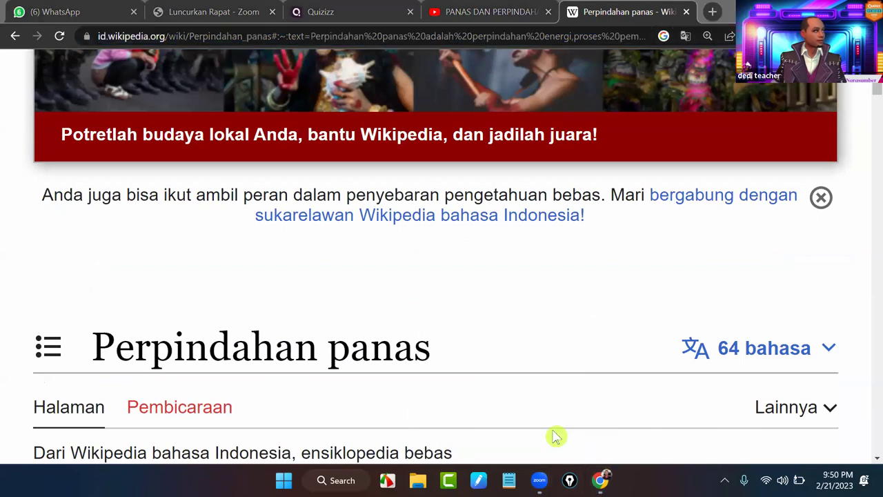
- Return to the Quizizz lesson, paste the copied Wikipedia link into the web page link dialog and save it to the slide
{"action": "left_click", "coordinate": [344, 12]}
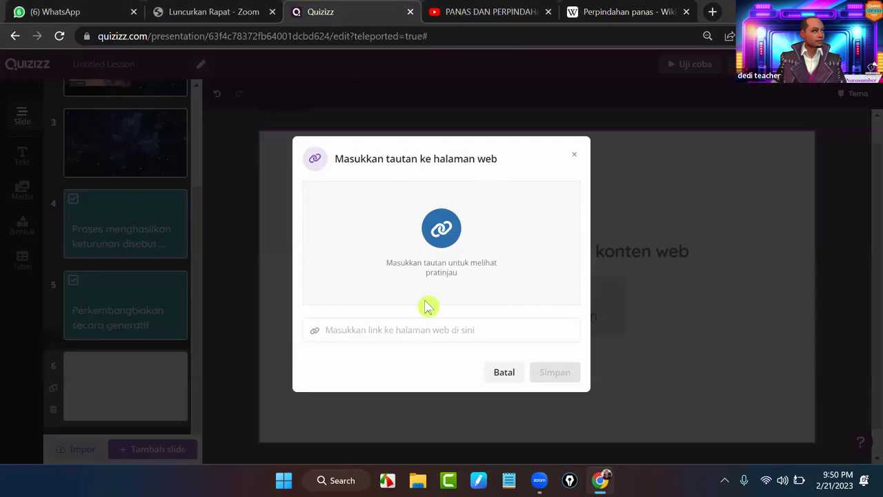
{"action": "left_click", "coordinate": [380, 331]}
{"action": "key", "text": "ctrl+v"}
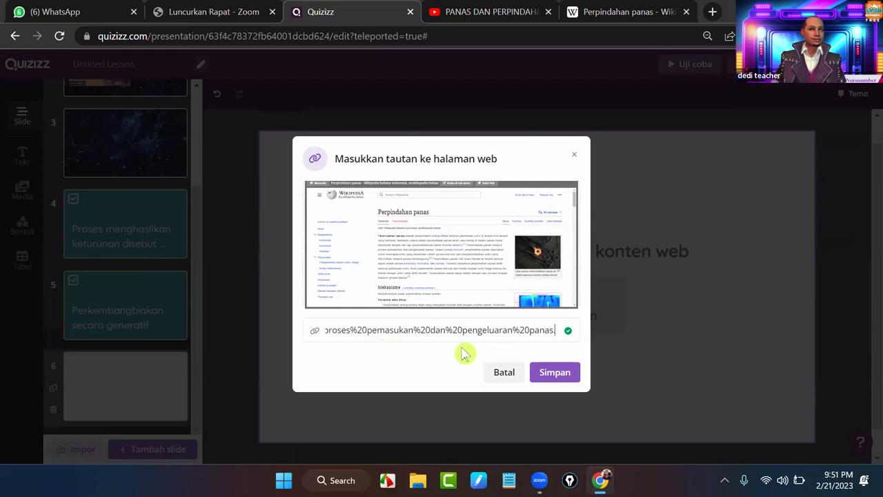
{"action": "left_click", "coordinate": [549, 373]}
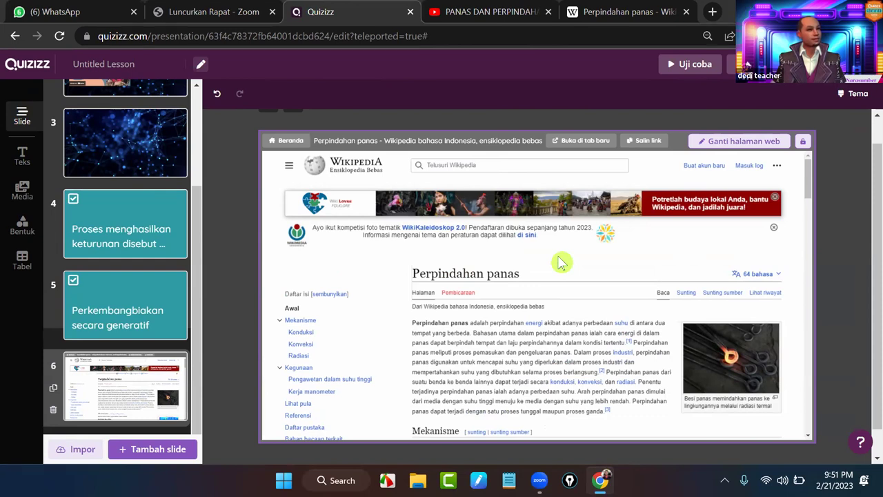
{"action": "scroll", "coordinate": [545, 286], "scroll_direction": "down", "scroll_amount": 1}
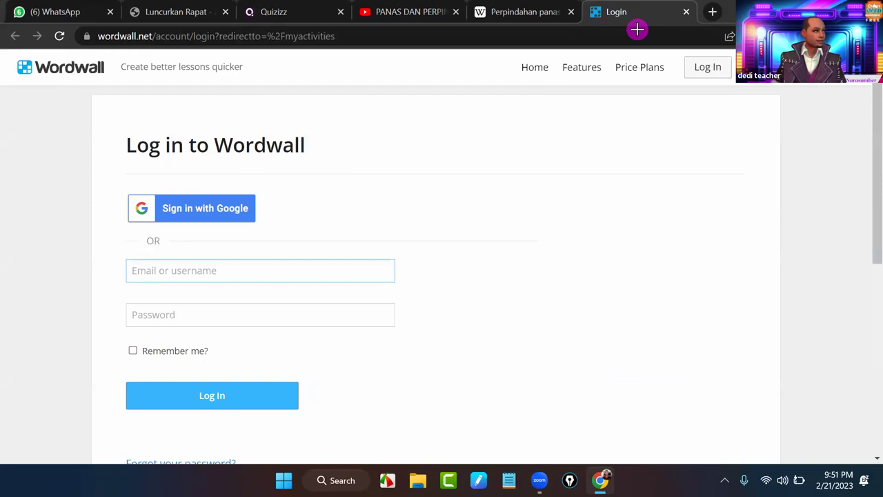
- Sign in to Wordwall with the school Google account and start a first activity using the Anagram template
{"action": "left_click", "coordinate": [222, 218]}
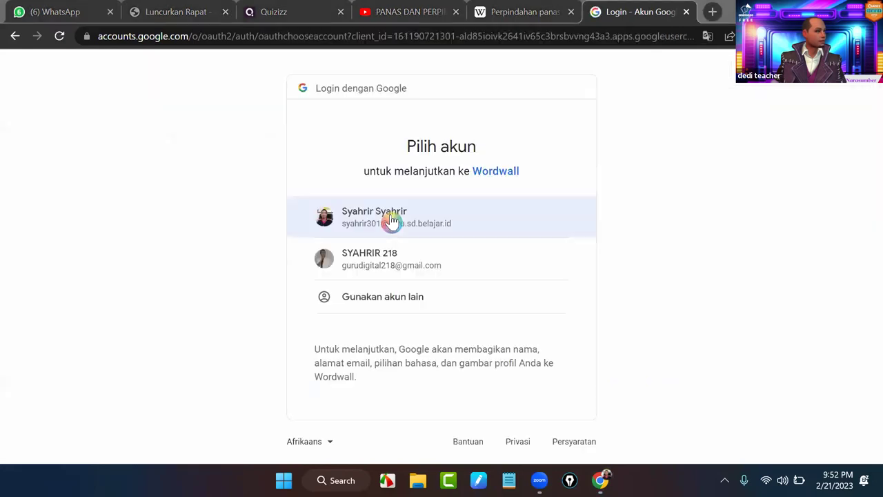
{"action": "left_click", "coordinate": [392, 219]}
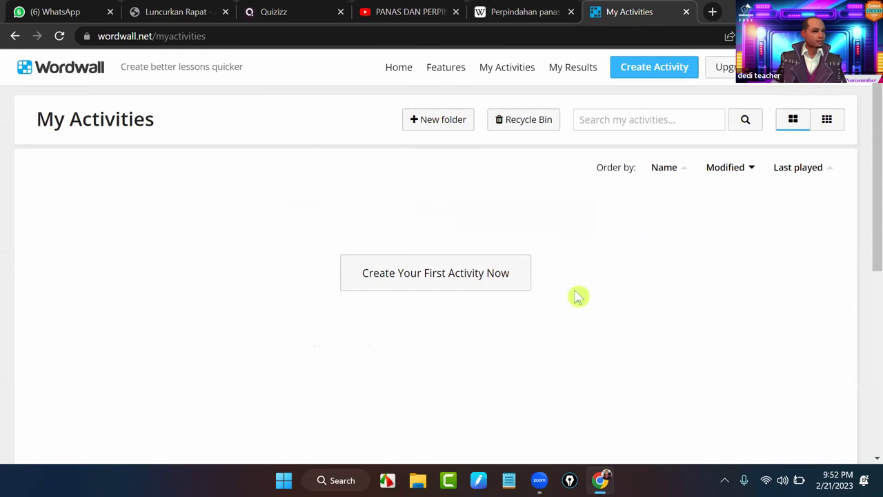
{"action": "left_click", "coordinate": [476, 276]}
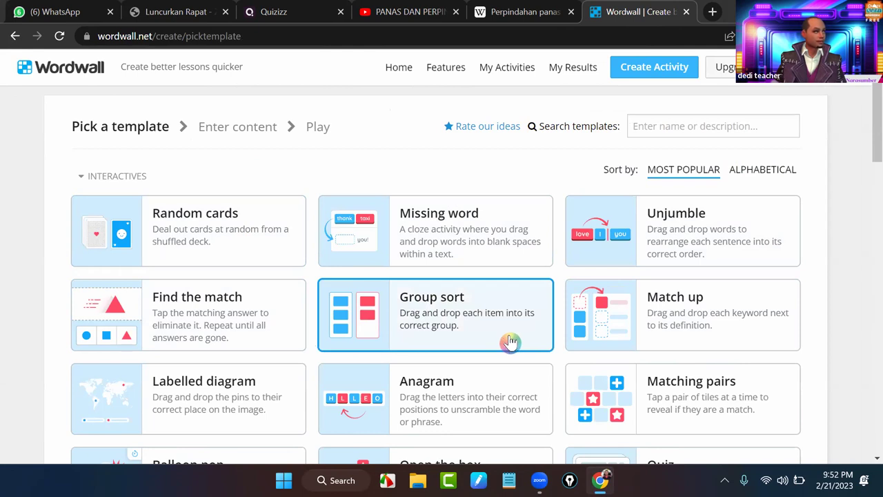
{"action": "left_click", "coordinate": [682, 247]}
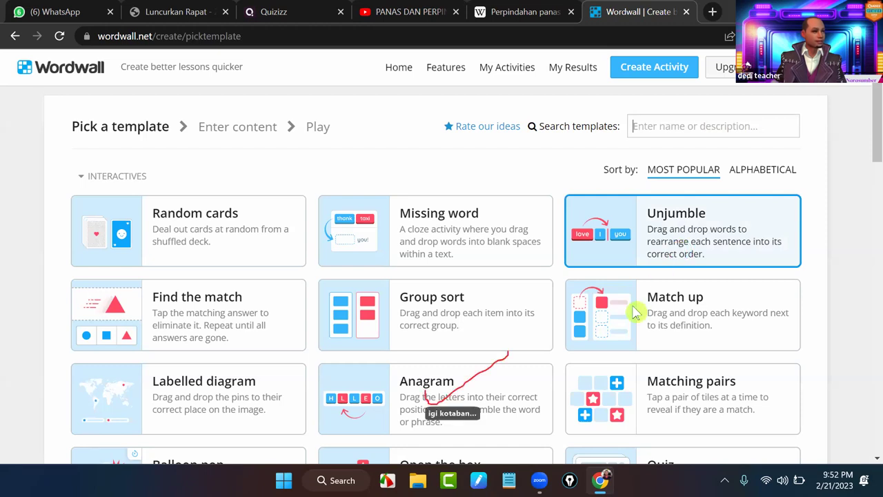
{"action": "left_click", "coordinate": [406, 392]}
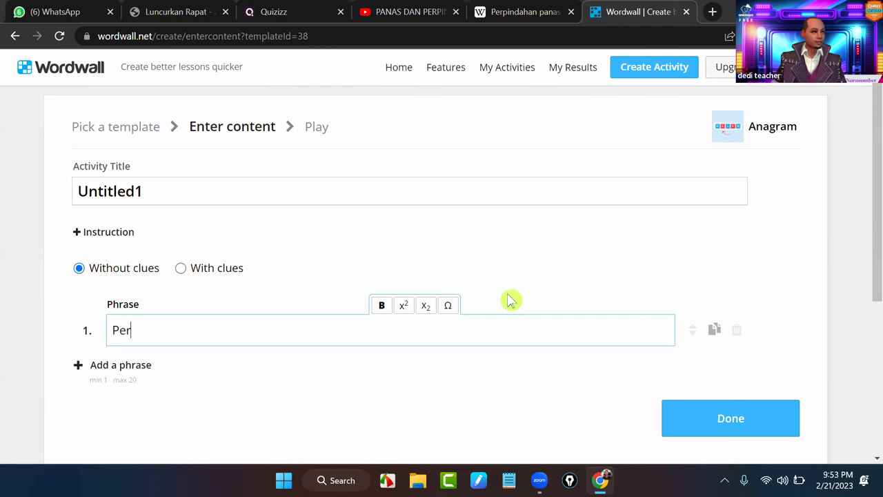
{"action": "type", "text": "dahan"}
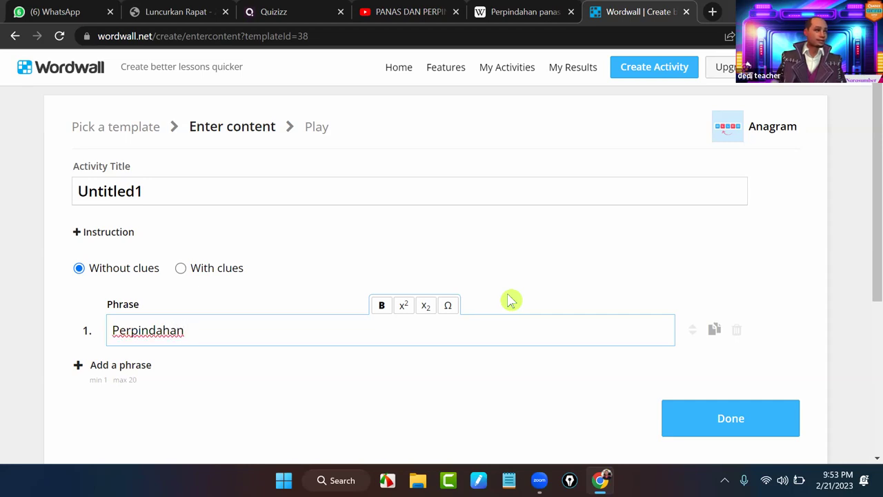
{"action": "key", "text": "BackSpace"}
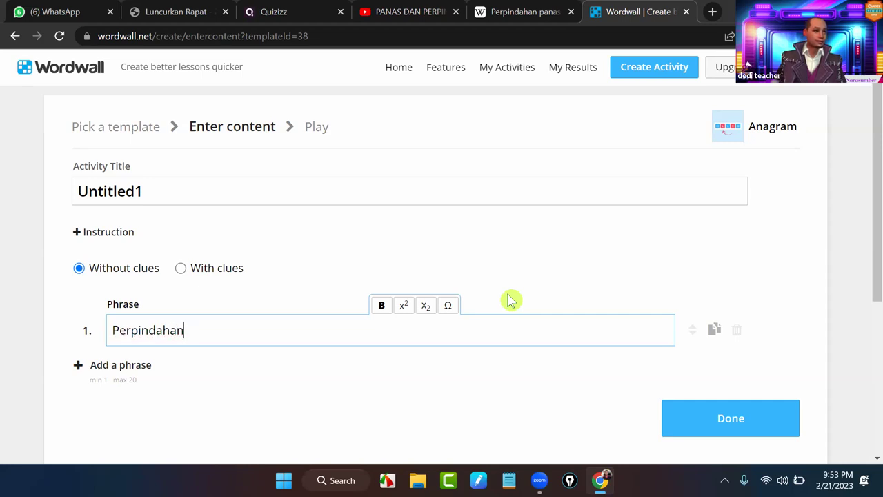
{"action": "key", "text": "BackSpace"}
{"action": "key", "text": "BackSpace"}
{"action": "key", "text": "BackSpace"}
{"action": "key", "text": "BackSpace"}
{"action": "key", "text": "BackSpace"}
{"action": "key", "text": "BackSpace"}
{"action": "key", "text": "BackSpace"}
{"action": "key", "text": "BackSpace"}
{"action": "key", "text": "BackSpace"}
{"action": "key", "text": "BackSpace"}
- Enter the anagram phrases "Konveksi", "Konduksi" and "Radiasi" without clues and finish the activity
{"action": "type", "text": "Ko"}
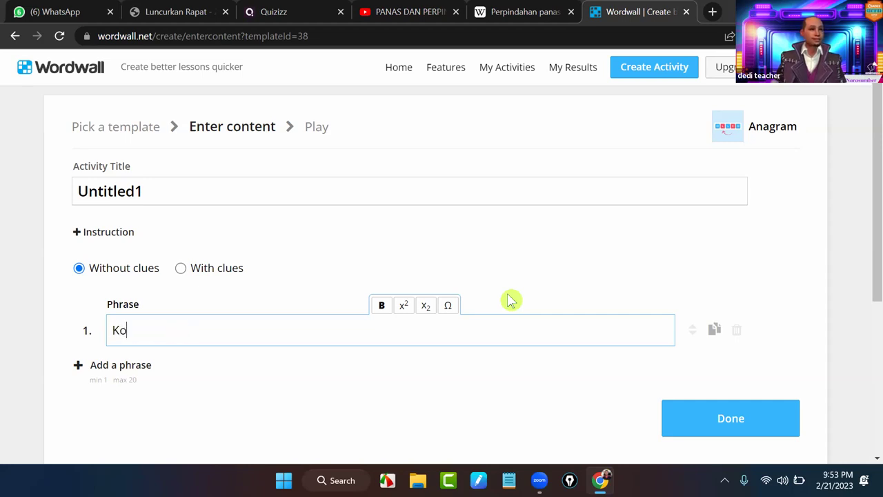
{"action": "type", "text": "nveksi"}
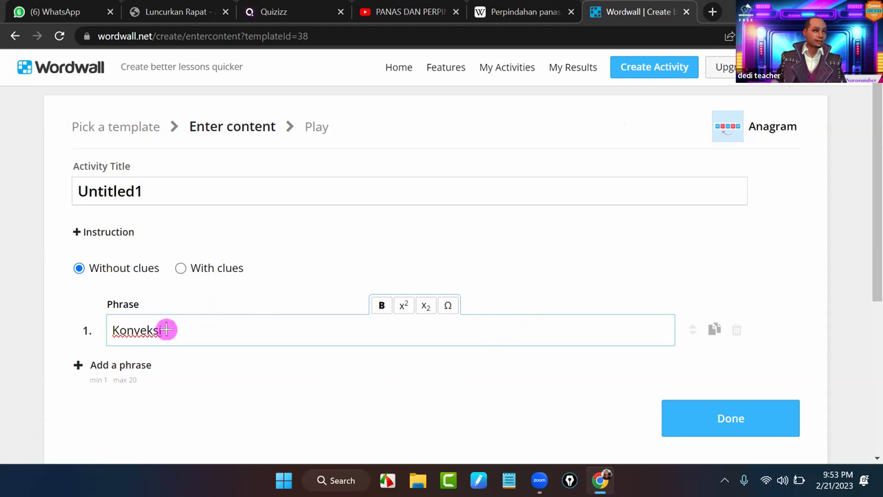
{"action": "left_click", "coordinate": [98, 373]}
{"action": "left_click", "coordinate": [129, 371]}
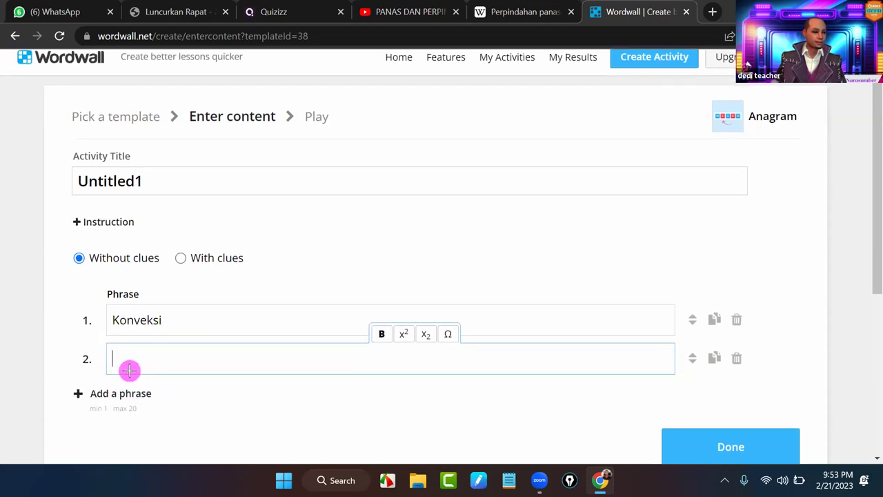
{"action": "type", "text": "Konduksi"}
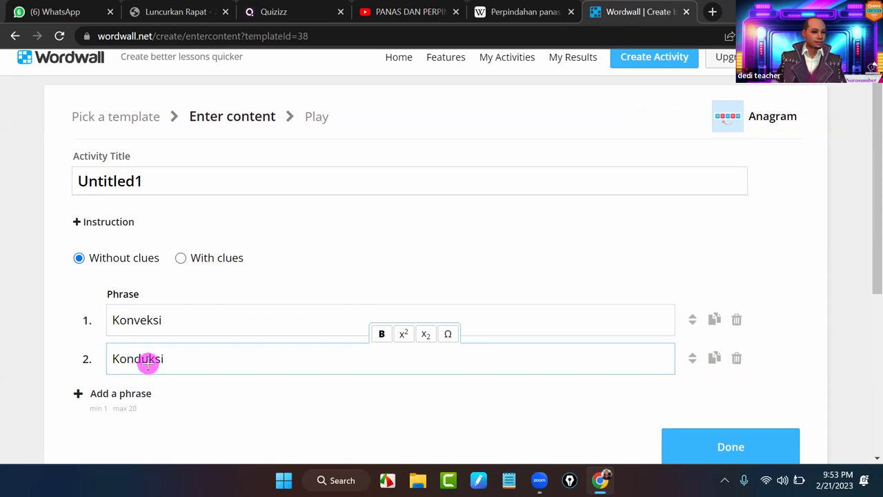
{"action": "left_click", "coordinate": [141, 399]}
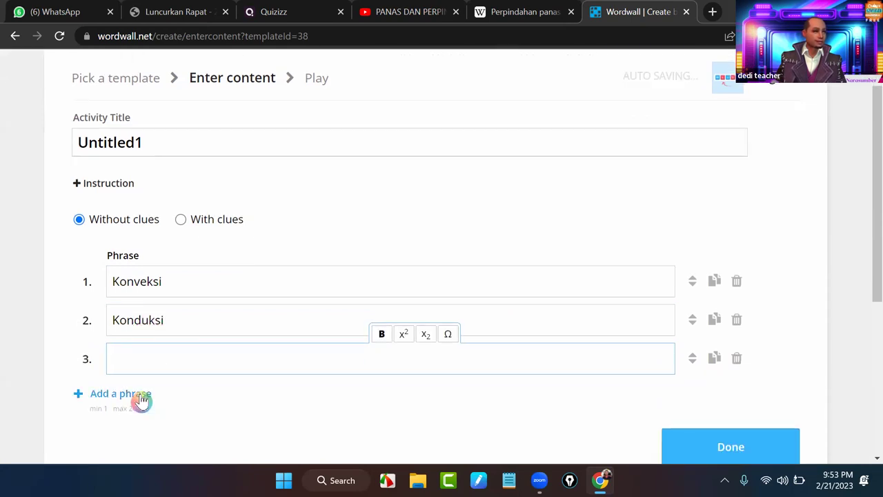
{"action": "type", "text": "Radiasi"}
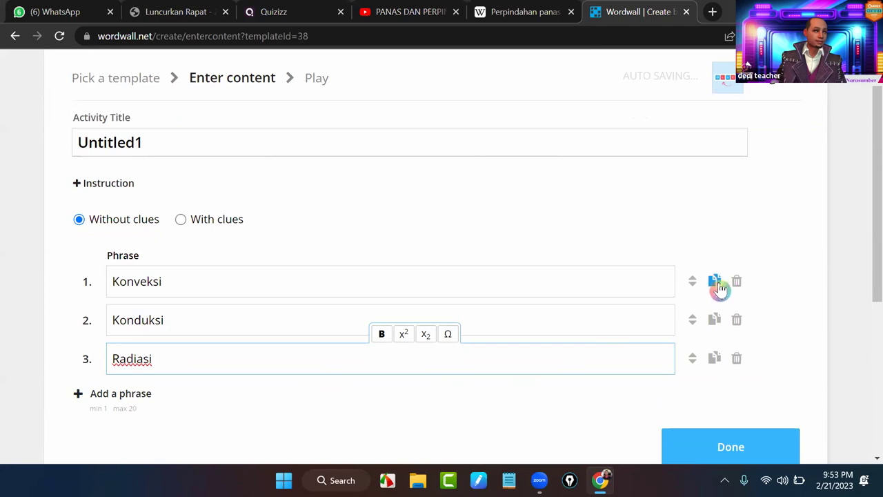
{"action": "left_click", "coordinate": [729, 447]}
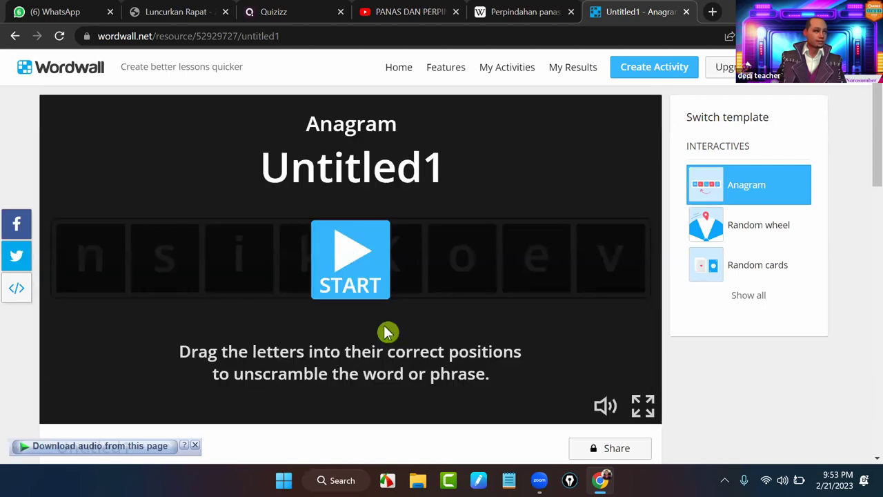
- Start the anagram game and arrange the first word's letters to spell "Konveksi"
{"action": "left_click", "coordinate": [353, 257]}
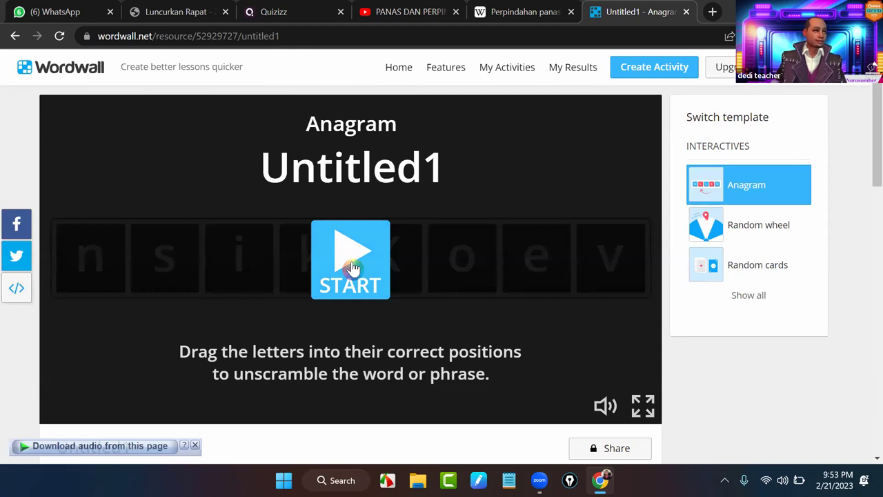
{"action": "left_click", "coordinate": [351, 269]}
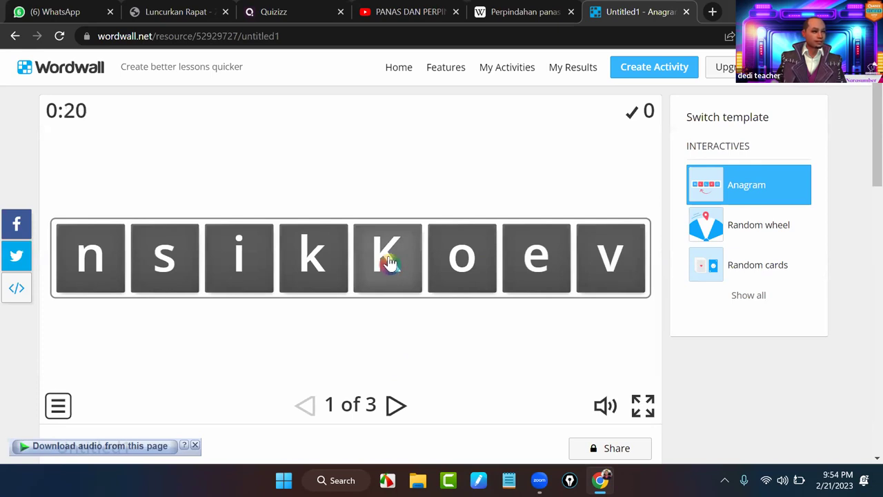
{"action": "left_click_drag", "start_coordinate": [390, 261], "coordinate": [69, 275]}
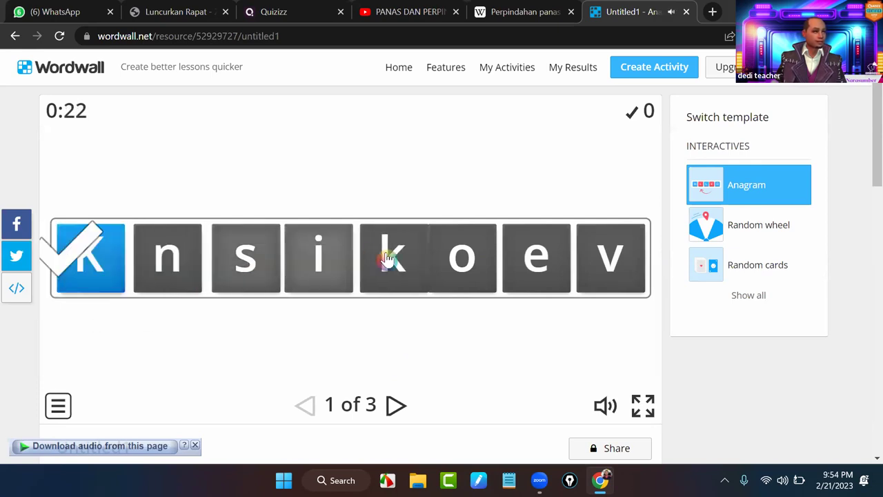
{"action": "left_click_drag", "start_coordinate": [465, 253], "coordinate": [197, 269]}
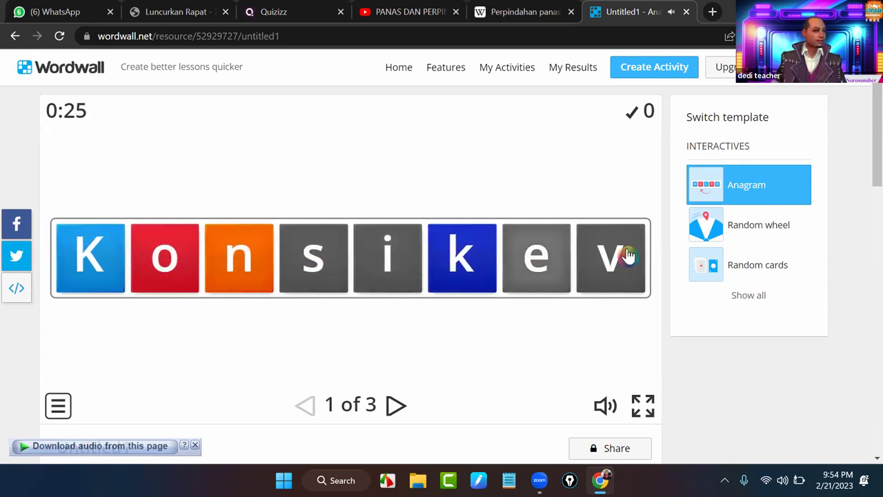
{"action": "left_click_drag", "start_coordinate": [610, 258], "coordinate": [312, 256]}
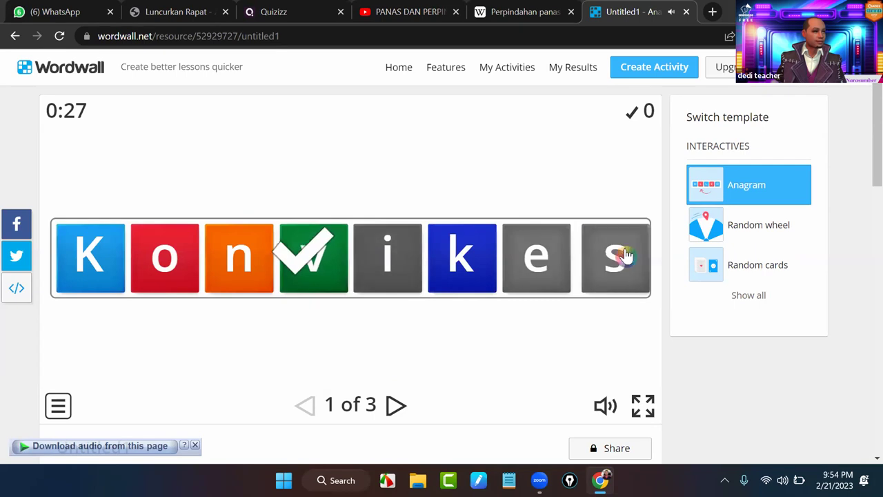
{"action": "left_click_drag", "start_coordinate": [512, 259], "coordinate": [391, 266]}
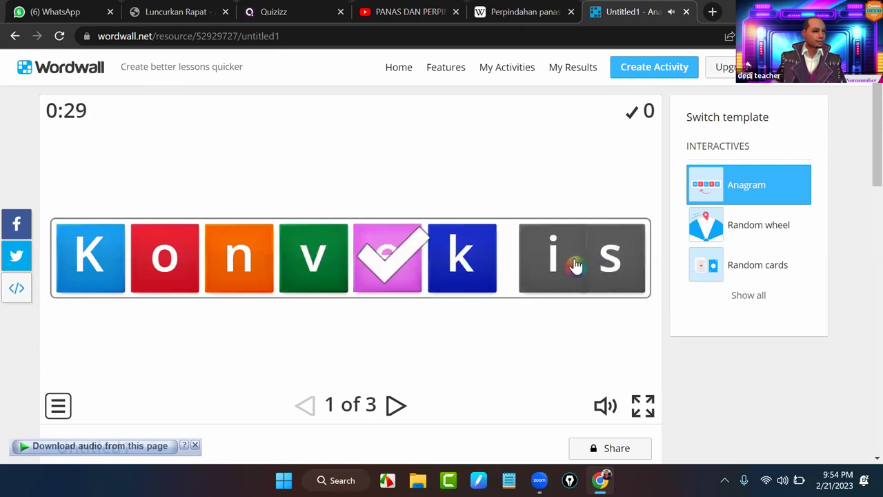
{"action": "left_click_drag", "start_coordinate": [613, 259], "coordinate": [536, 266]}
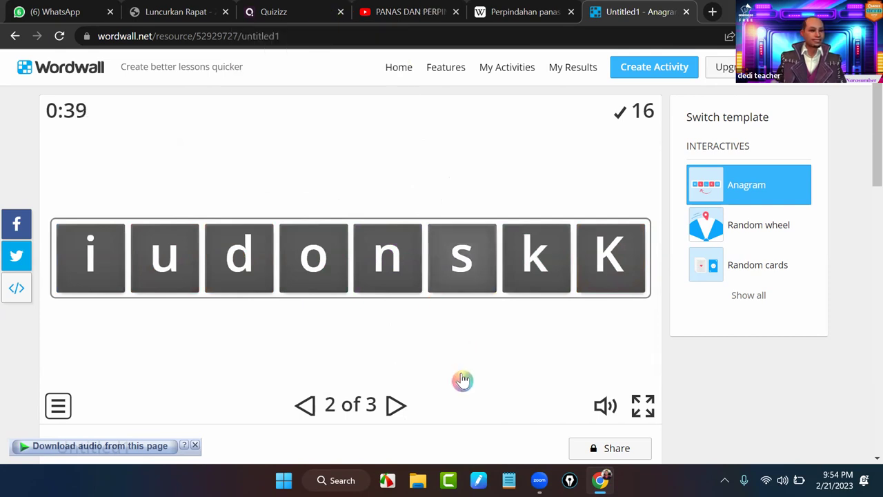
- Open the sharing settings of the Untitled1 anagram and set the resource to private
{"action": "scroll", "coordinate": [462, 378], "scroll_direction": "down", "scroll_amount": 3}
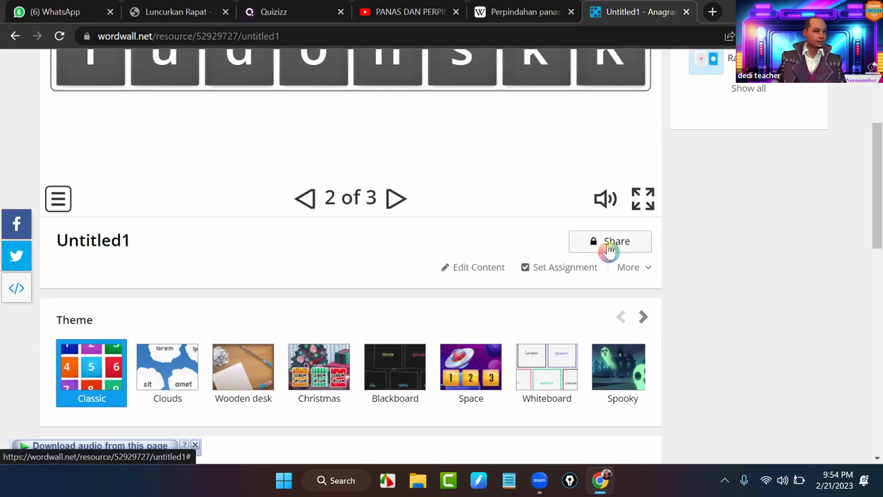
{"action": "left_click", "coordinate": [611, 243]}
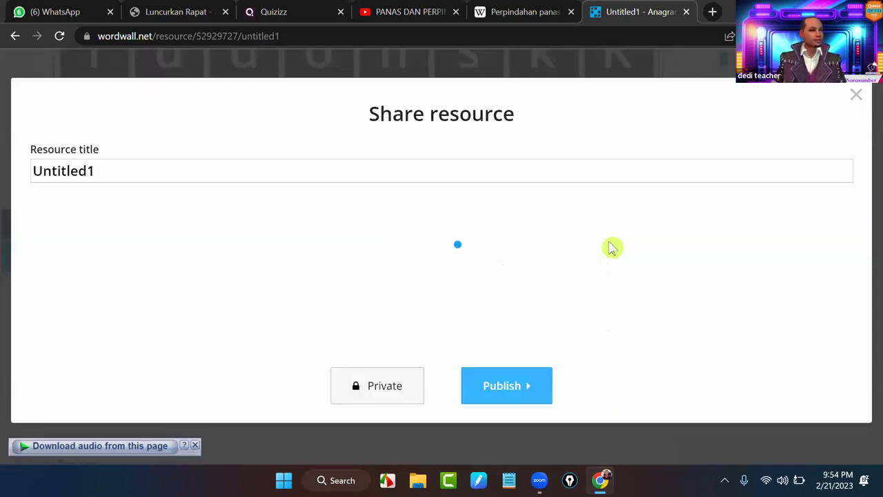
{"action": "left_click", "coordinate": [120, 262]}
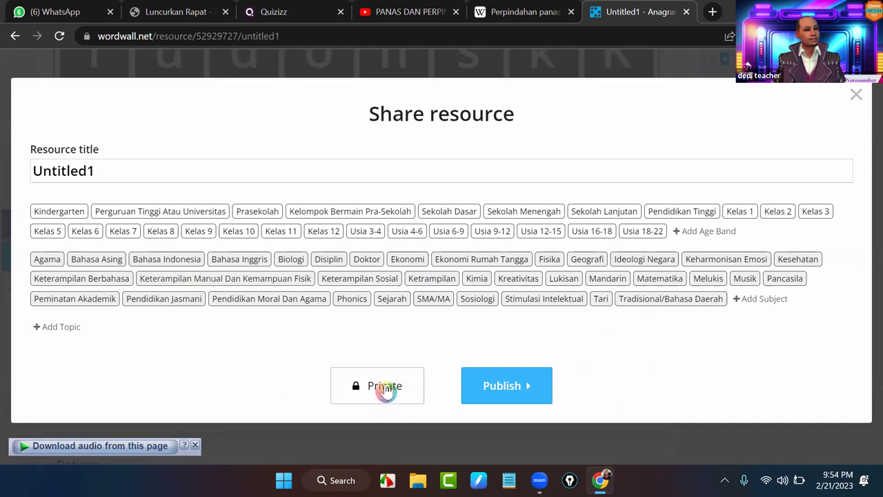
{"action": "left_click", "coordinate": [386, 390]}
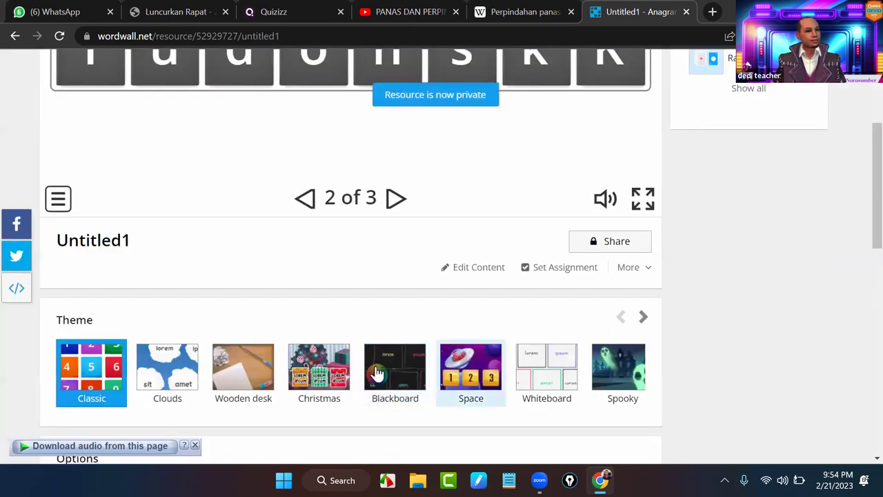
{"action": "scroll", "coordinate": [265, 369], "scroll_direction": "down", "scroll_amount": 3}
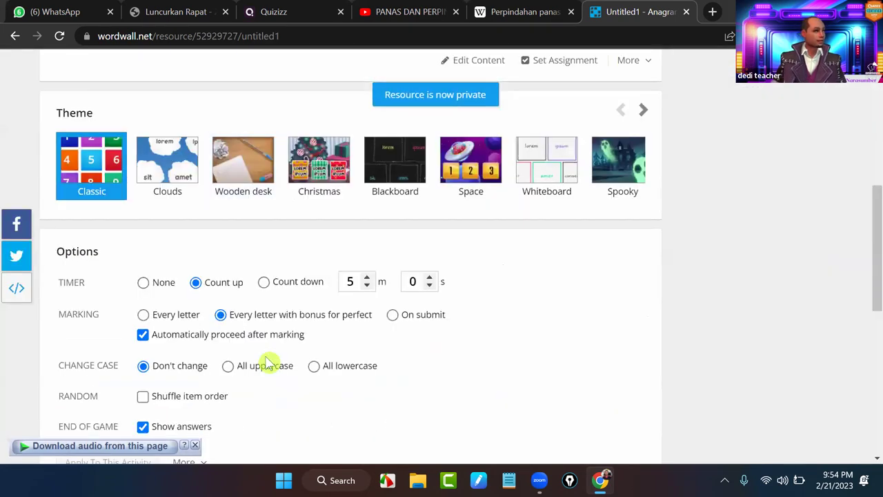
- Reopen the sharing settings of the Untitled1 anagram and choose Kelas 5 as its age band
{"action": "scroll", "coordinate": [269, 364], "scroll_direction": "down", "scroll_amount": 3}
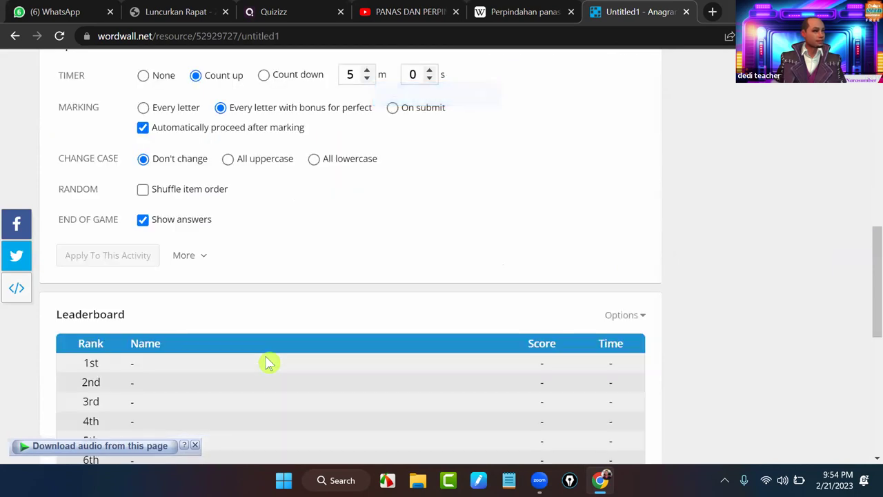
{"action": "scroll", "coordinate": [269, 364], "scroll_direction": "down", "scroll_amount": 2}
{"action": "scroll", "coordinate": [269, 363], "scroll_direction": "up", "scroll_amount": 3}
{"action": "scroll", "coordinate": [269, 364], "scroll_direction": "up", "scroll_amount": 4}
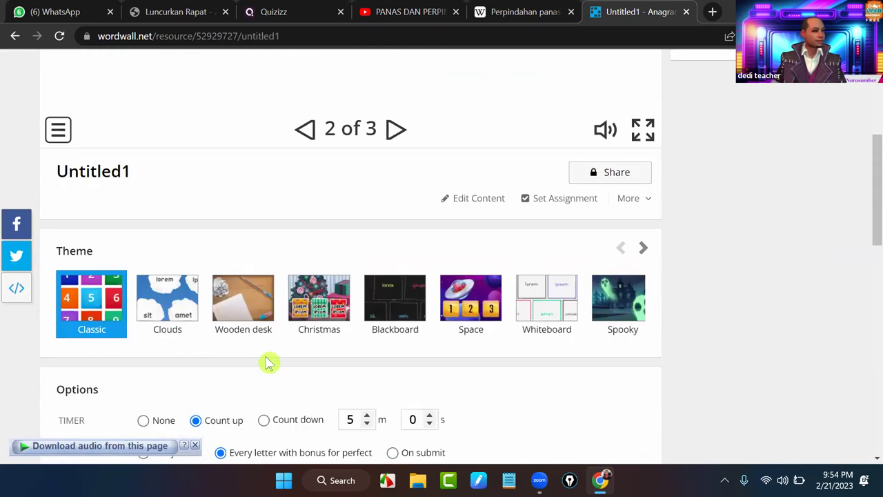
{"action": "scroll", "coordinate": [269, 363], "scroll_direction": "up", "scroll_amount": 1}
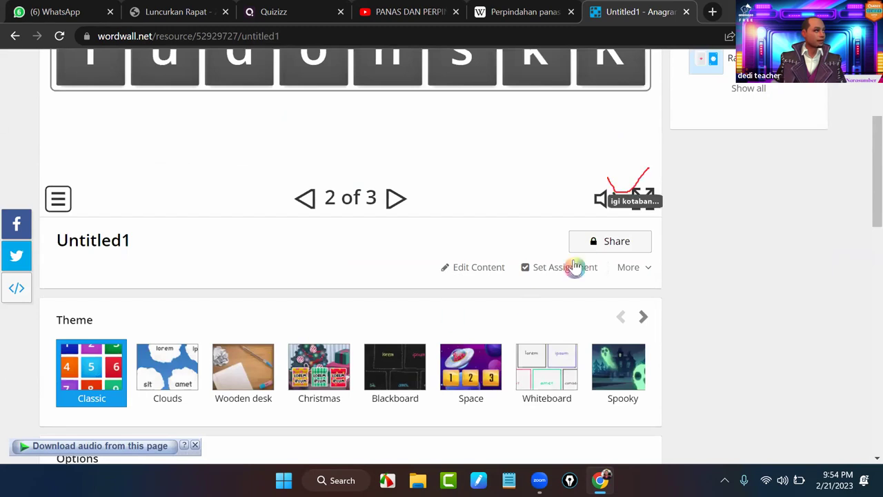
{"action": "left_click", "coordinate": [596, 245]}
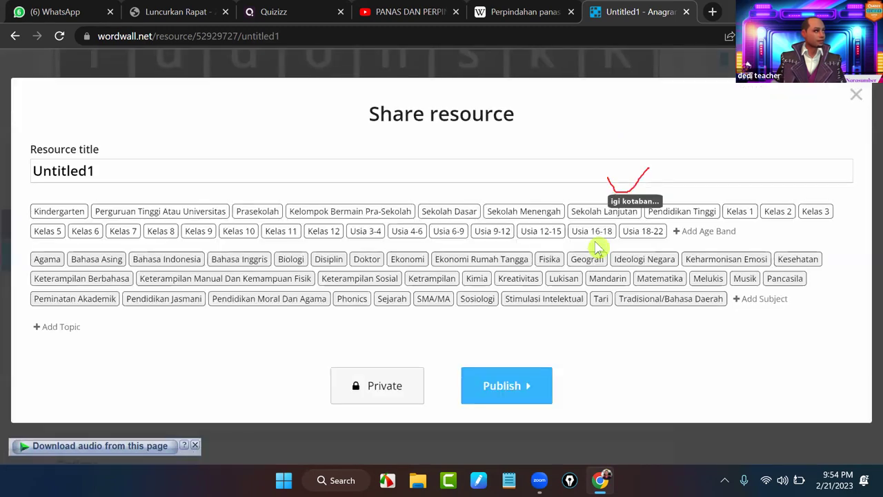
{"action": "left_click", "coordinate": [494, 387]}
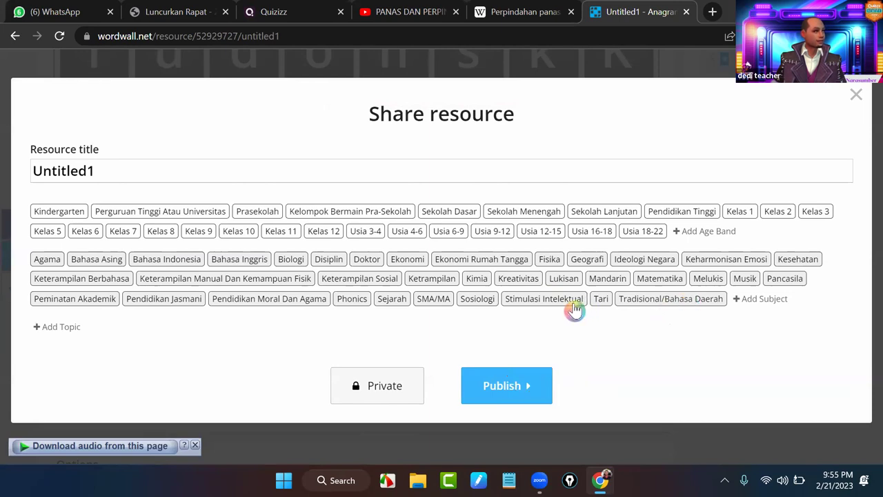
{"action": "left_click", "coordinate": [47, 233]}
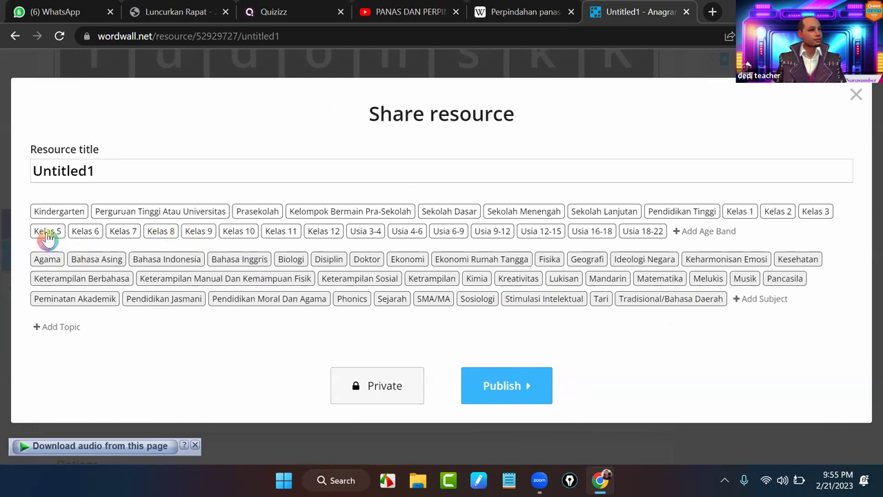
{"action": "left_click", "coordinate": [59, 234]}
- Replace the resource title with "PERPINDAHAN PANAS"
{"action": "left_click", "coordinate": [102, 172]}
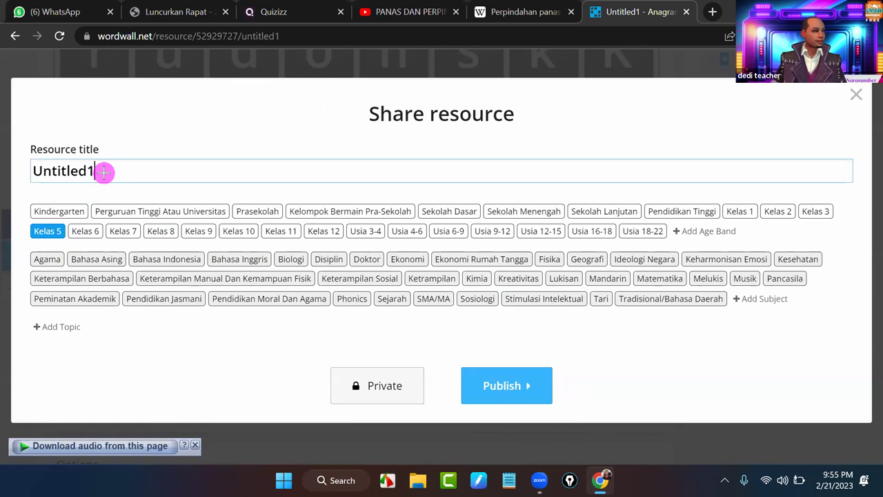
{"action": "key", "text": "BackSpace"}
{"action": "key", "text": "BackSpace"}
{"action": "key", "text": "BackSpace"}
{"action": "key", "text": "BackSpace"}
{"action": "key", "text": "BackSpace"}
{"action": "key", "text": "BackSpace"}
{"action": "key", "text": "BackSpace"}
{"action": "key", "text": "BackSpace"}
{"action": "key", "text": "BackSpace"}
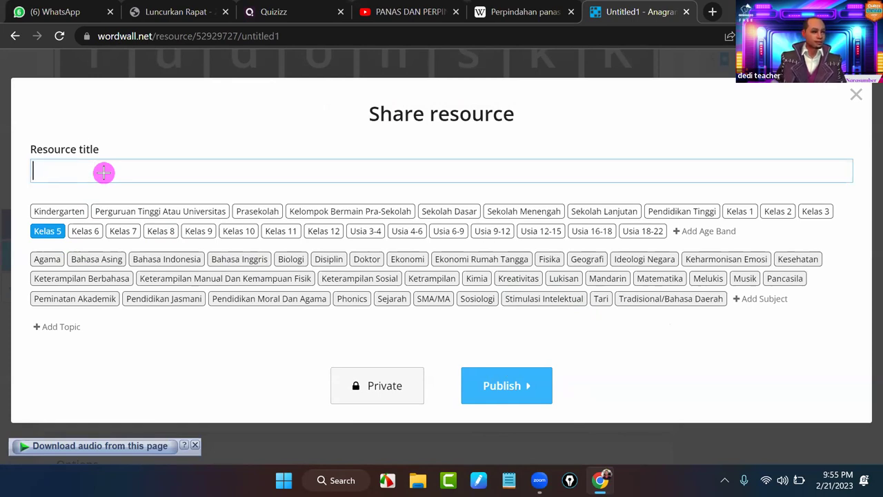
{"action": "type", "text": "PERPIND"}
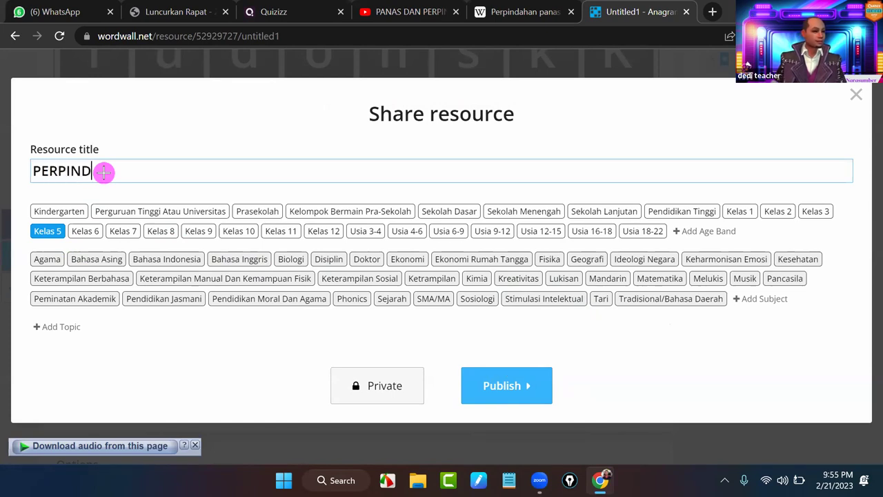
{"action": "type", "text": "AHAN PANAS"}
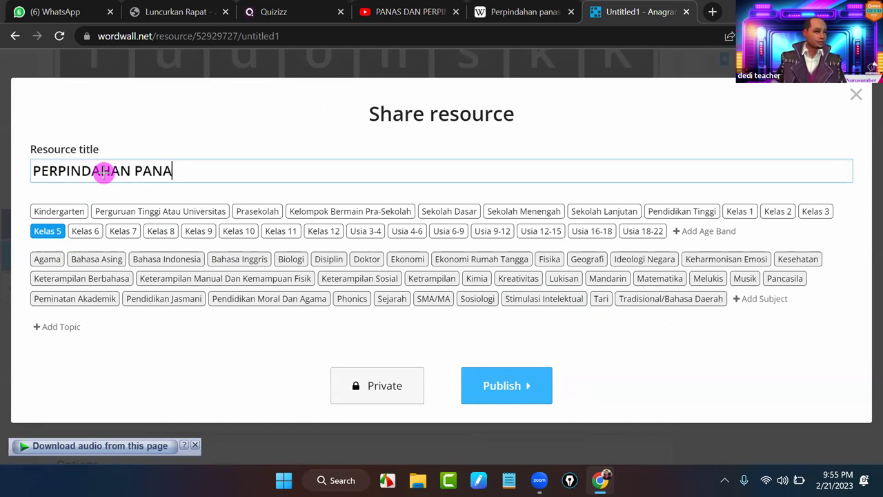
- Reselect Kelas 5 as the age band and add the custom subject "IPA/SAINS" to the subject list
{"action": "left_click", "coordinate": [46, 232]}
{"action": "left_click", "coordinate": [487, 393]}
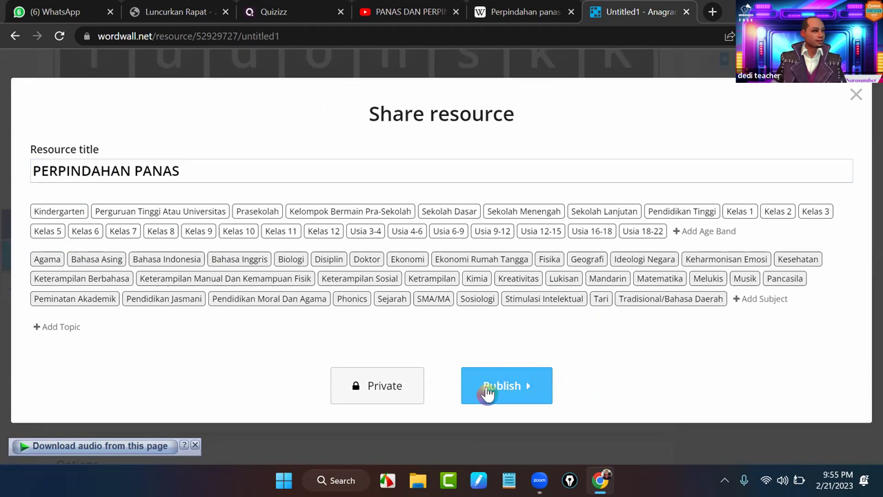
{"action": "left_click", "coordinate": [47, 235]}
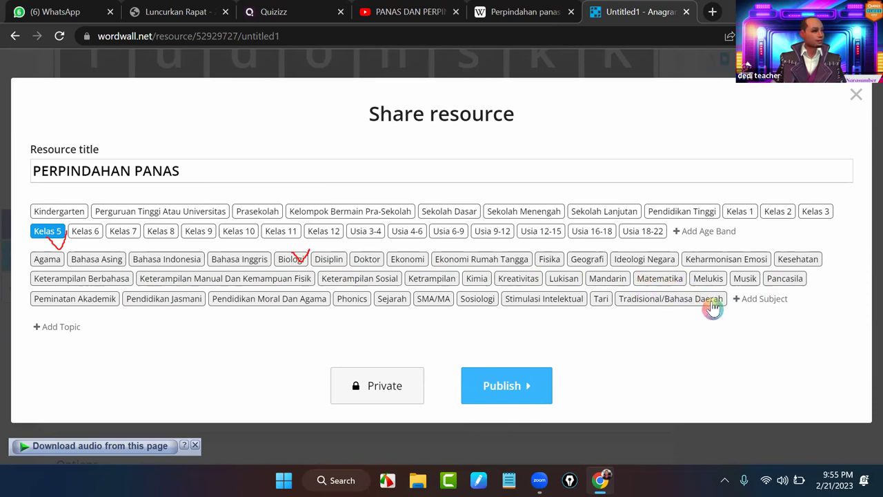
{"action": "left_click", "coordinate": [759, 300]}
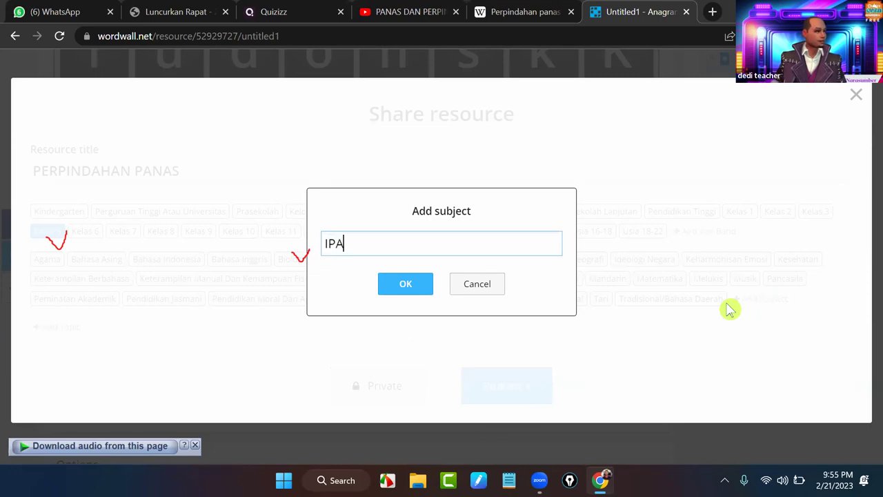
{"action": "type", "text": "IPA/SAINS"}
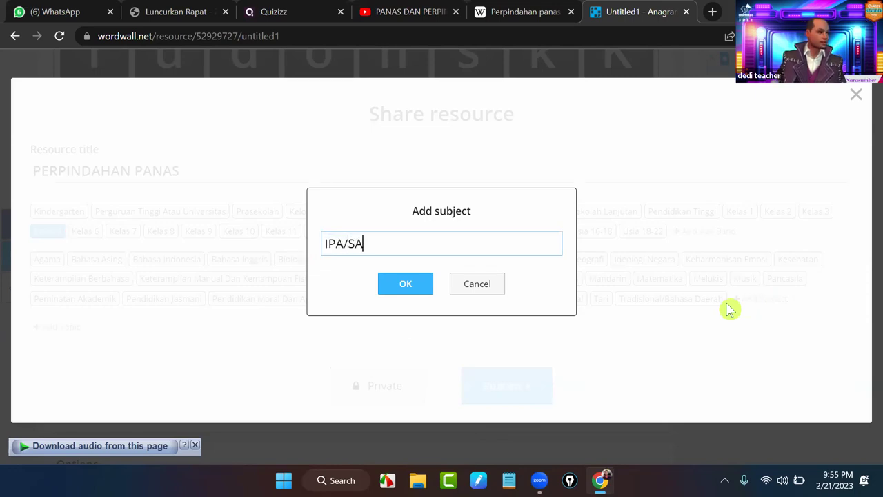
{"action": "left_click", "coordinate": [407, 292]}
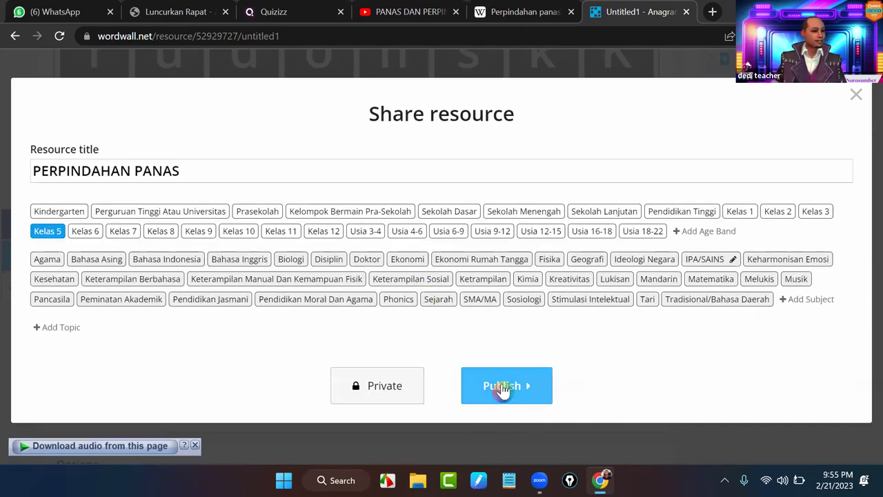
- Publish the PERPINDAHAN PANAS anagram and copy its resource link
{"action": "left_click", "coordinate": [503, 390]}
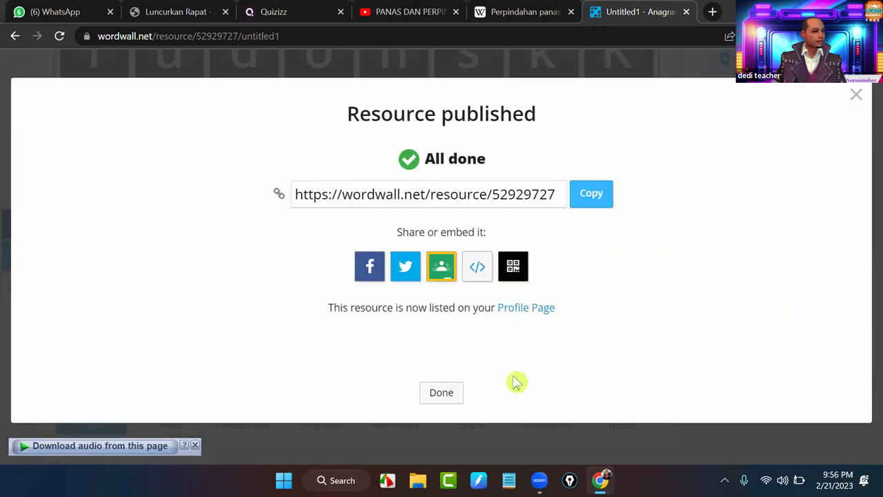
{"action": "left_click", "coordinate": [599, 196]}
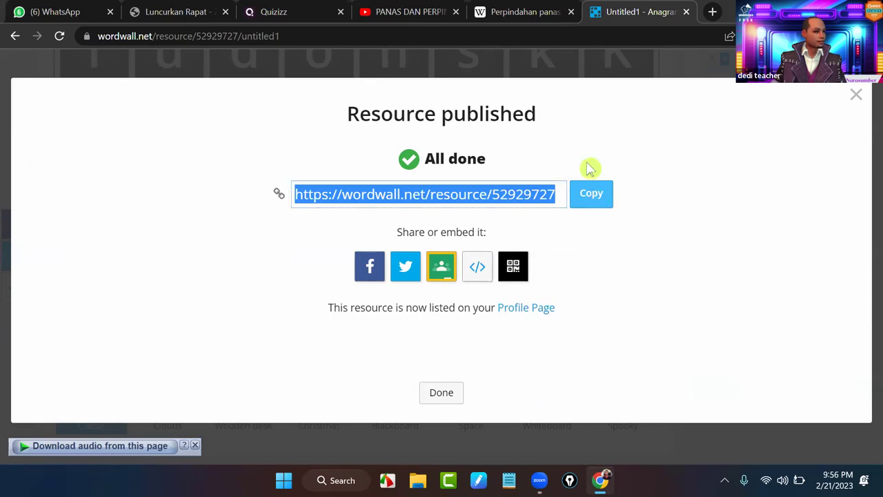
- Switch to the Quizizz lesson and add a blank slide after the Wikipedia slide
{"action": "key", "text": "ctrl+3"}
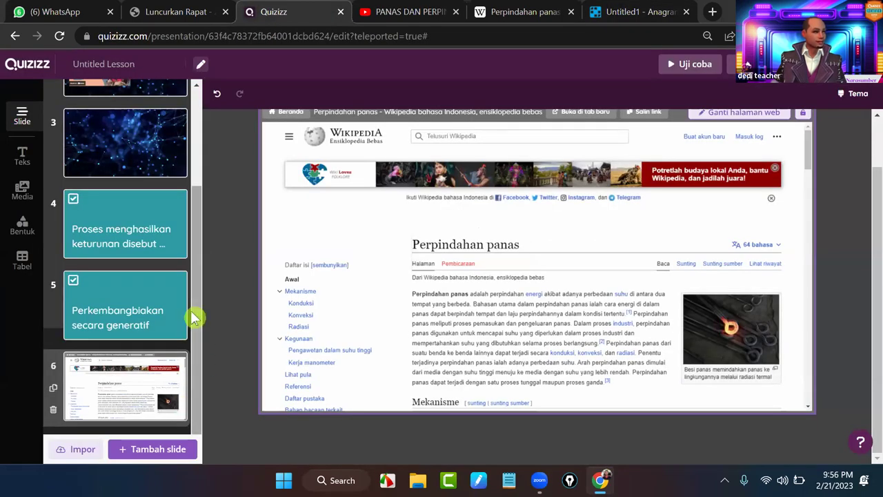
{"action": "left_click", "coordinate": [152, 448]}
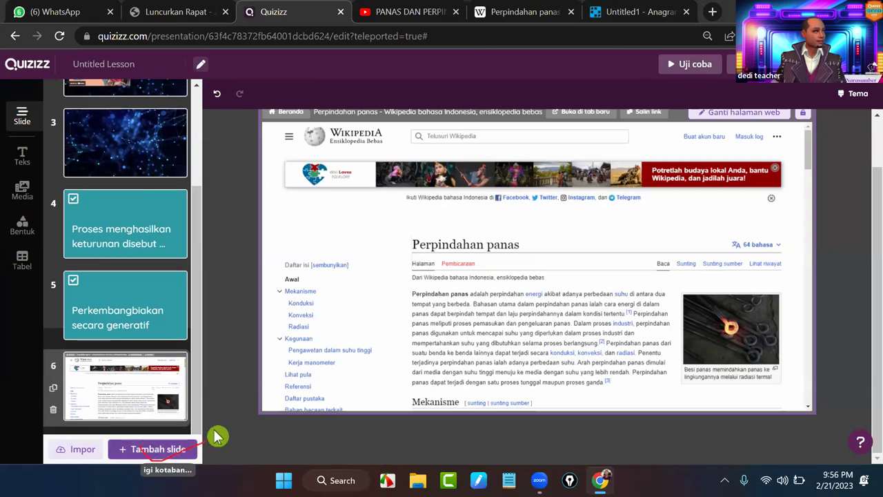
{"action": "scroll", "coordinate": [102, 234], "scroll_direction": "up", "scroll_amount": 2}
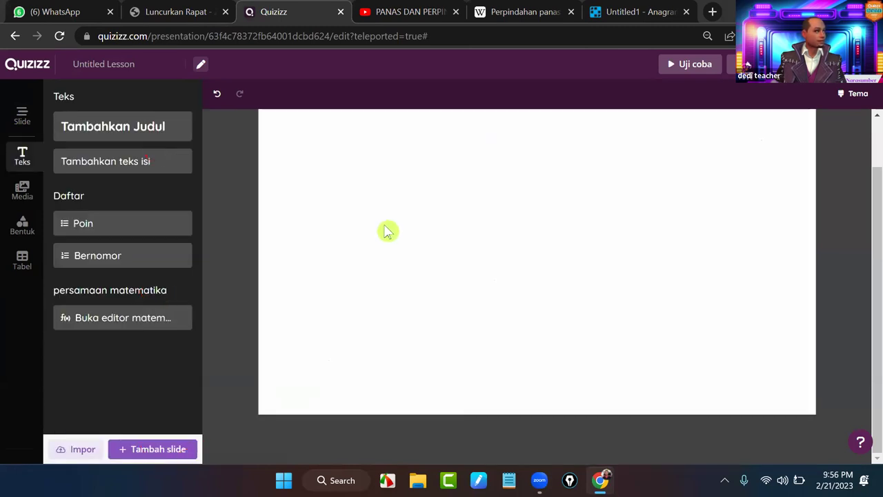
- Go back to Wordwall, copy the published anagram's link again and return to the Quizizz lesson
{"action": "left_click", "coordinate": [635, 16]}
{"action": "left_click", "coordinate": [592, 195]}
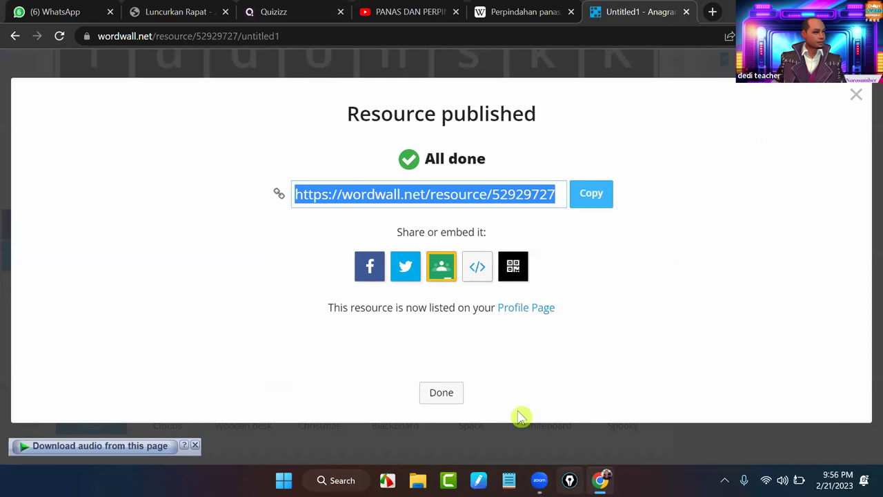
{"action": "left_click", "coordinate": [301, 11]}
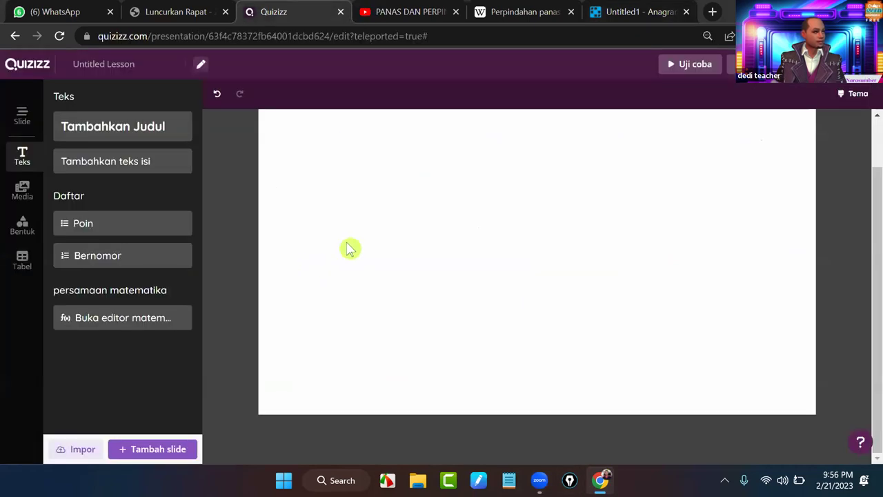
- Add a website link slide at the end of the lesson and save the copied Wordwall anagram link in it
{"action": "left_click", "coordinate": [178, 449]}
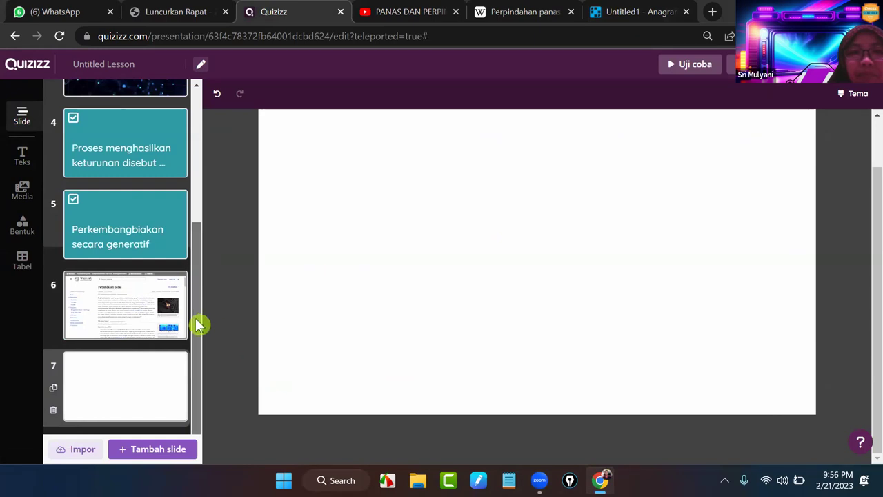
{"action": "left_click", "coordinate": [146, 453]}
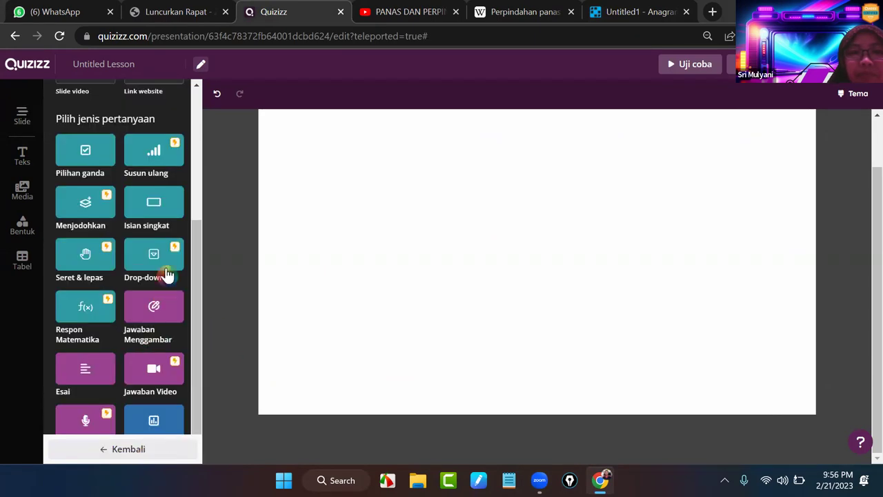
{"action": "scroll", "coordinate": [158, 337], "scroll_direction": "down", "scroll_amount": 1}
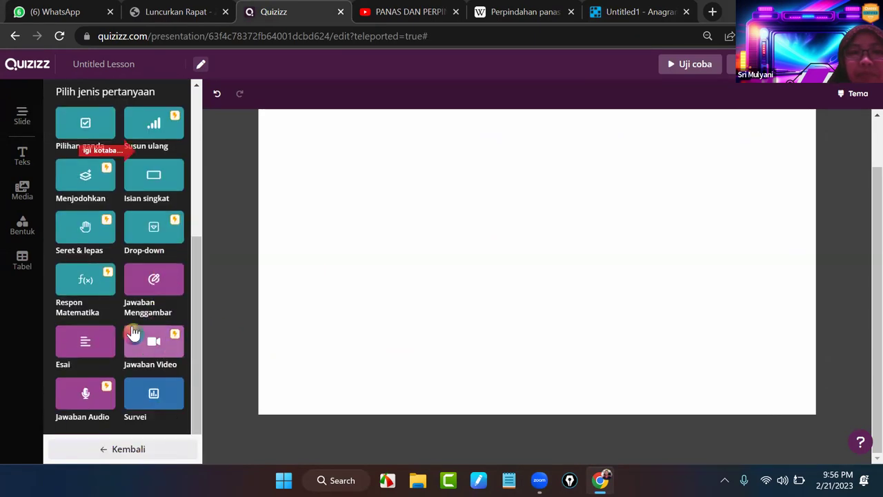
{"action": "scroll", "coordinate": [138, 310], "scroll_direction": "up", "scroll_amount": 4}
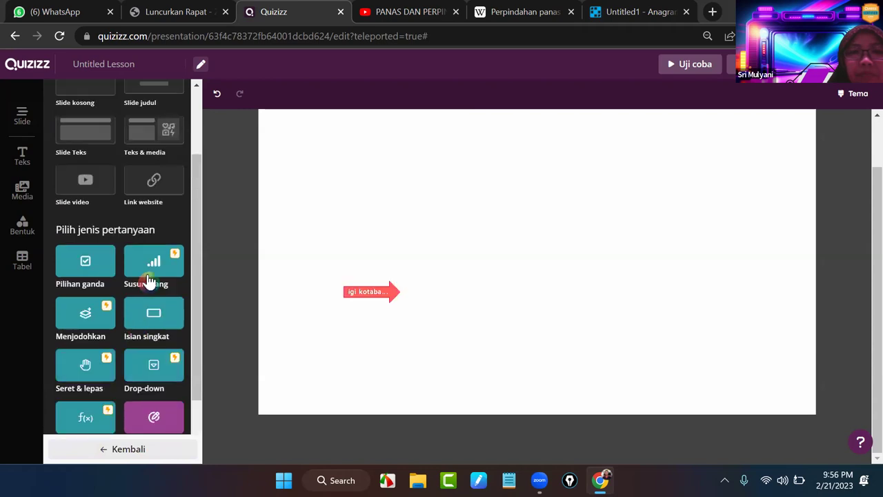
{"action": "left_click", "coordinate": [165, 190]}
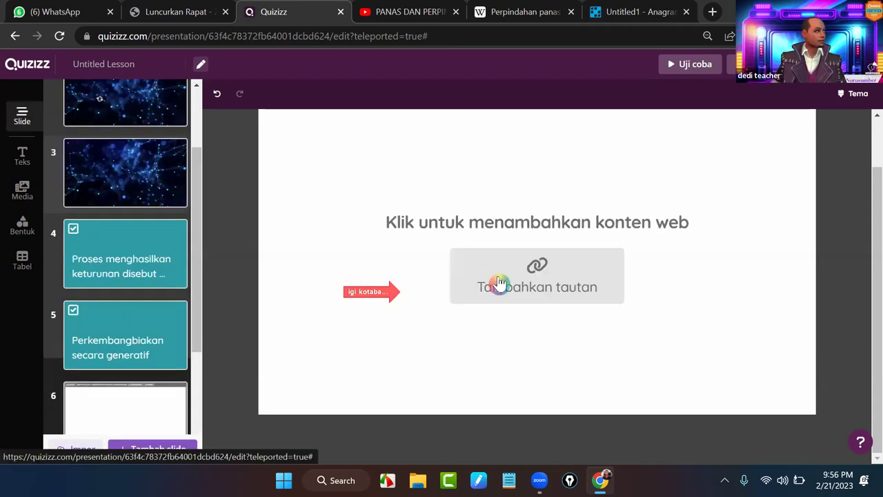
{"action": "left_click", "coordinate": [500, 283]}
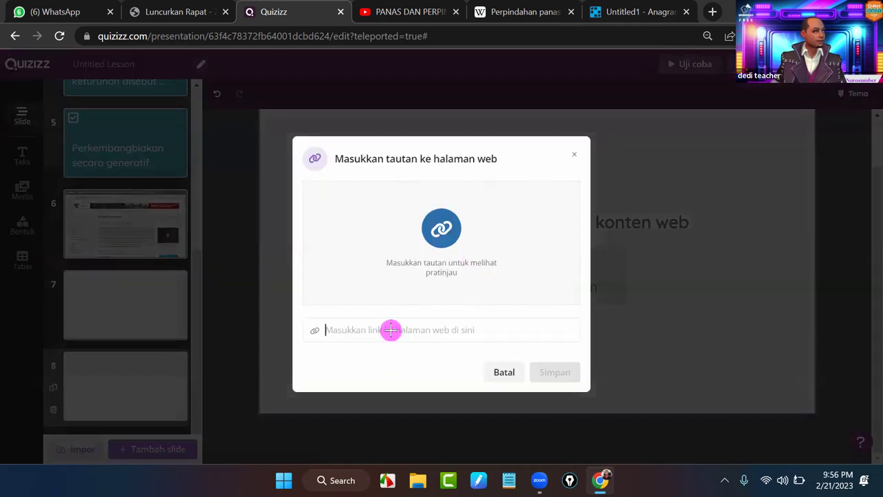
{"action": "key", "text": "ctrl+v"}
{"action": "left_click", "coordinate": [555, 371]}
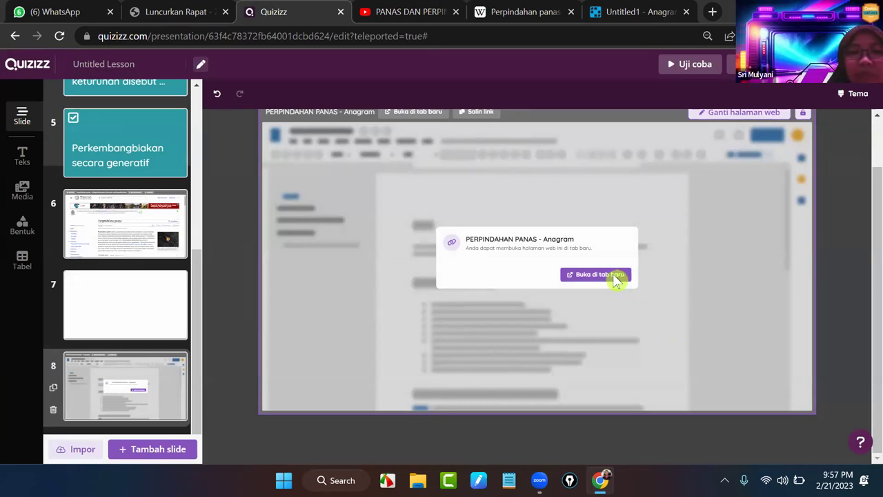
- Open the anagram's iframe embed code in Wordwall and select only the URL in its src attribute
{"action": "left_click", "coordinate": [623, 13]}
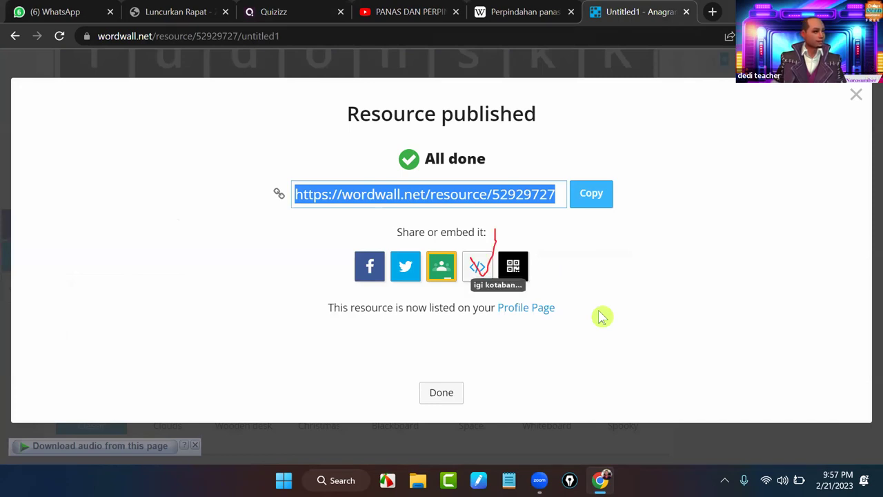
{"action": "left_click", "coordinate": [477, 269]}
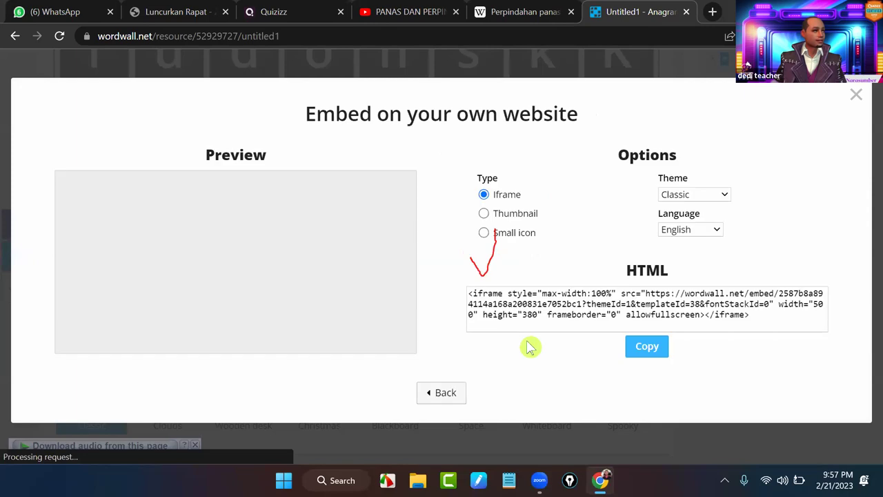
{"action": "left_click_drag", "start_coordinate": [510, 324], "coordinate": [802, 308]}
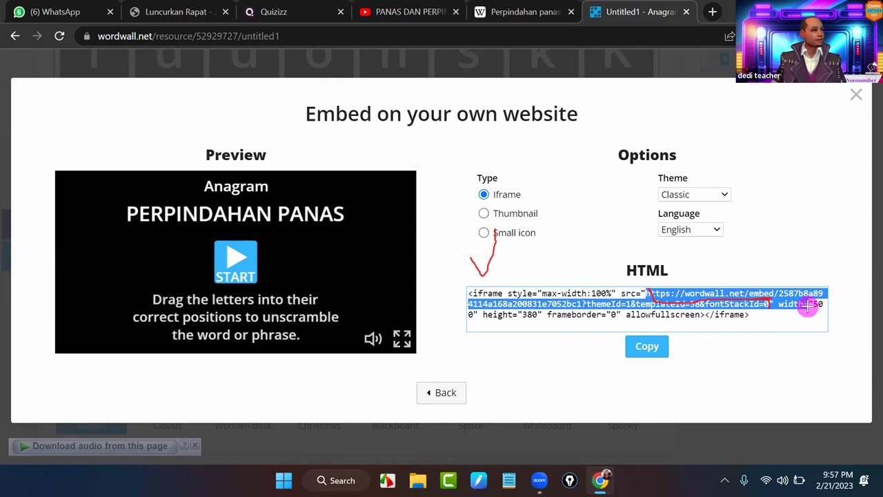
{"action": "left_click_drag", "start_coordinate": [773, 289], "coordinate": [768, 315]}
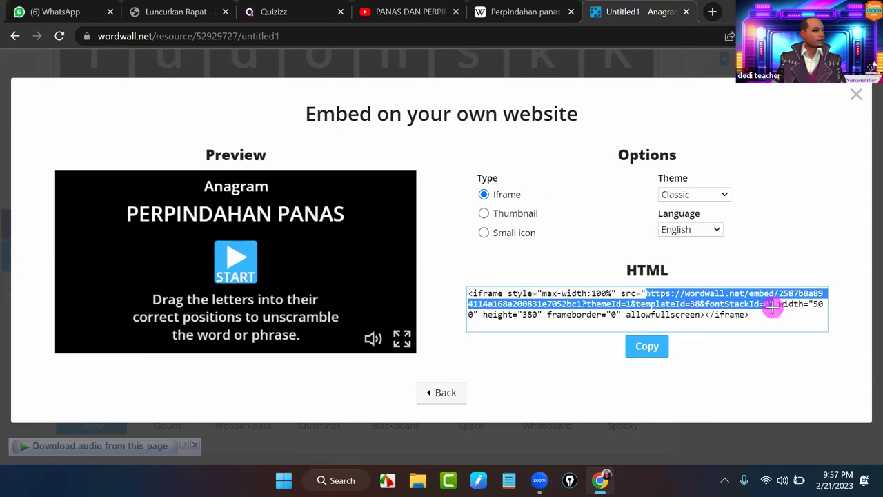
{"action": "left_click_drag", "start_coordinate": [771, 309], "coordinate": [773, 308]}
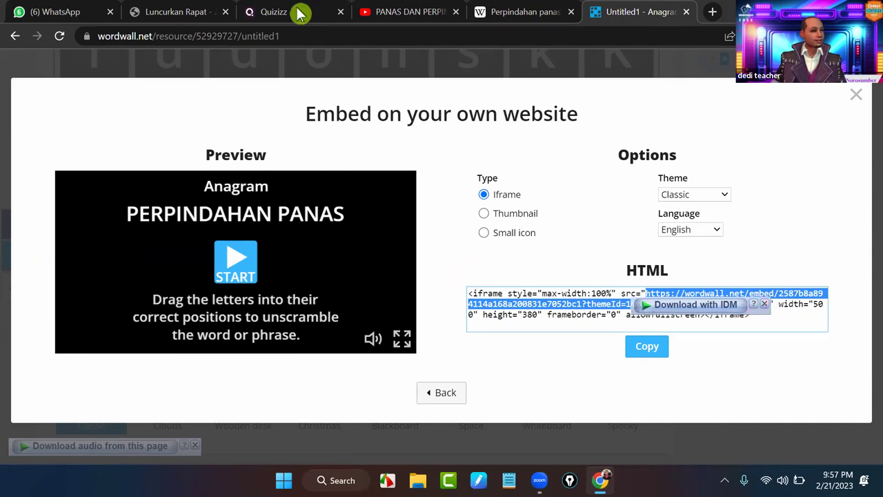
- Return to the Quizizz lesson, replace slide 8's web page link with the anagram's embed URL from Wordwall and save it
{"action": "key", "text": "ctrl+3"}
{"action": "left_click", "coordinate": [136, 391]}
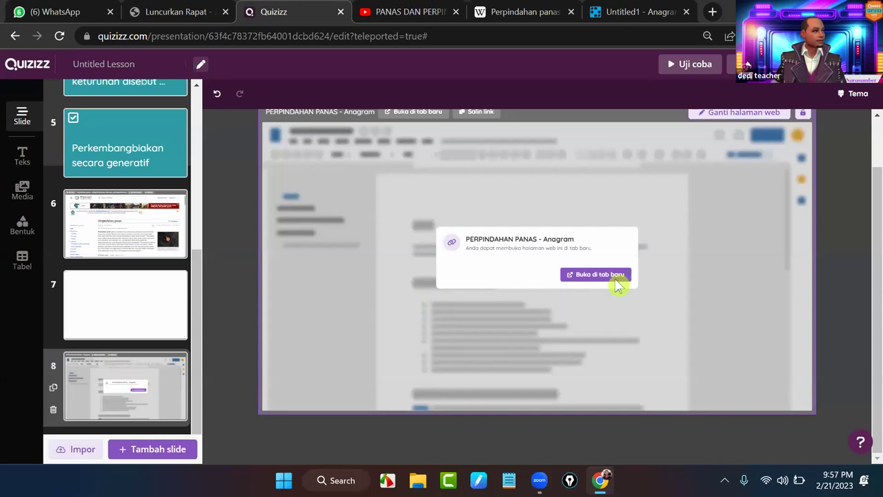
{"action": "left_click", "coordinate": [126, 391]}
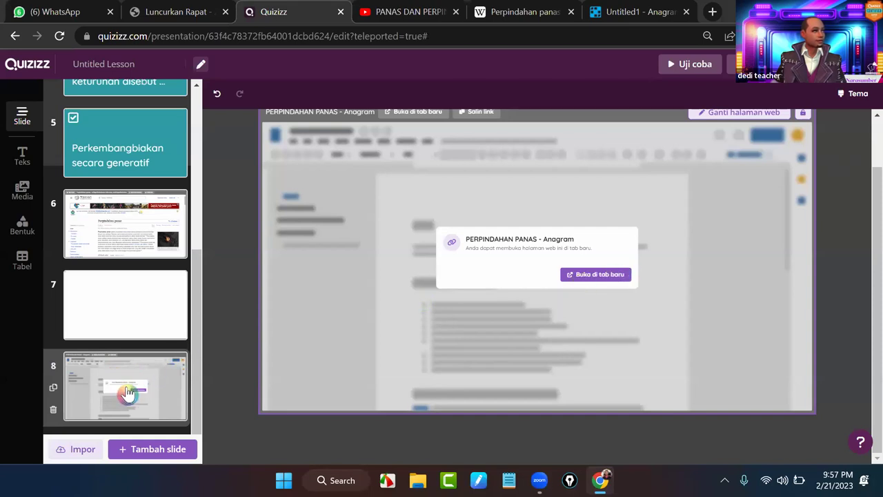
{"action": "left_click", "coordinate": [647, 175]}
{"action": "left_click", "coordinate": [466, 330]}
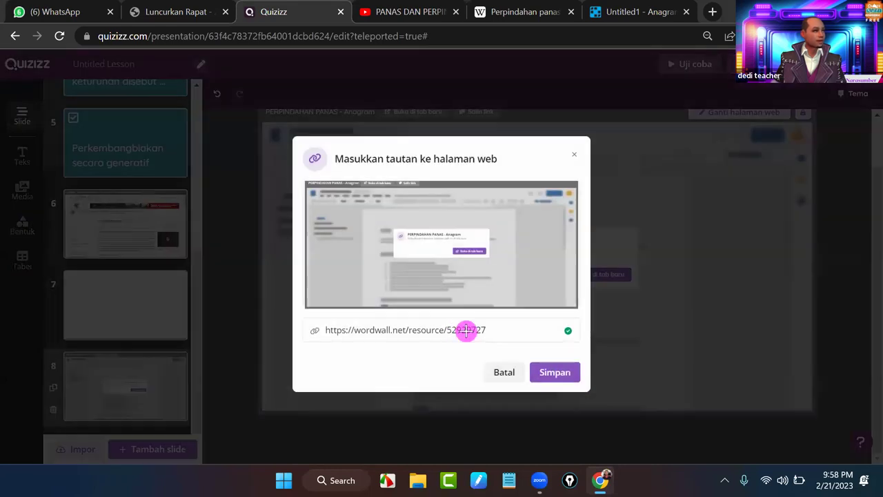
{"action": "left_click_drag", "start_coordinate": [508, 329], "coordinate": [322, 334]}
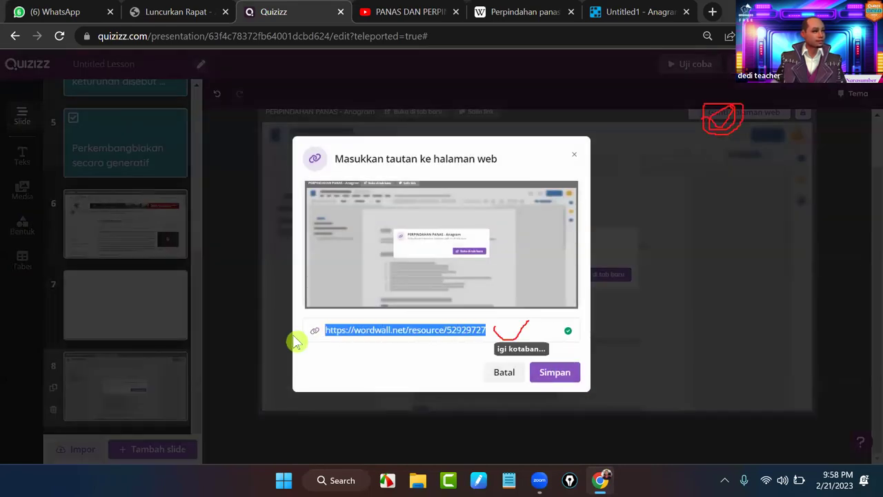
{"action": "key", "text": "ctrl+v"}
{"action": "left_click", "coordinate": [544, 371]}
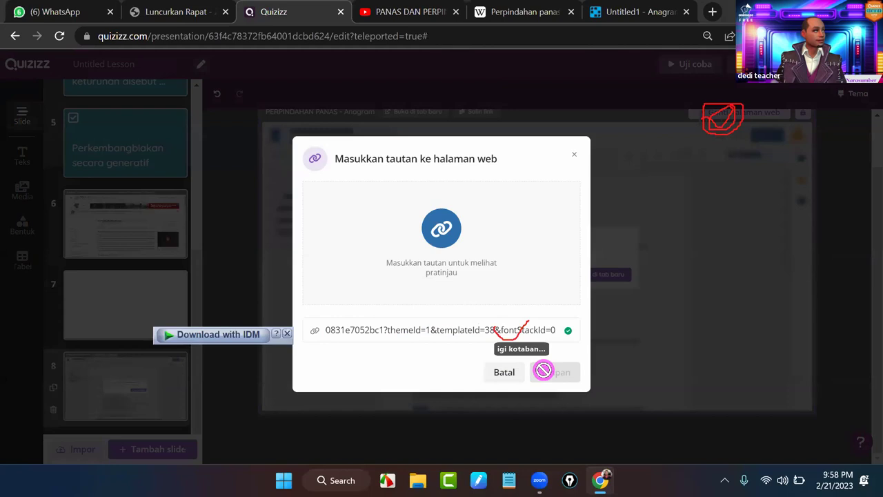
{"action": "left_click", "coordinate": [568, 374]}
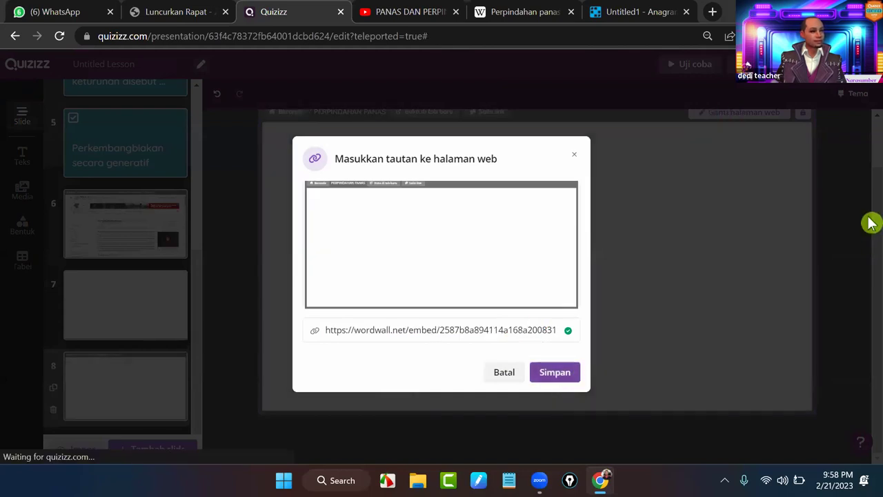
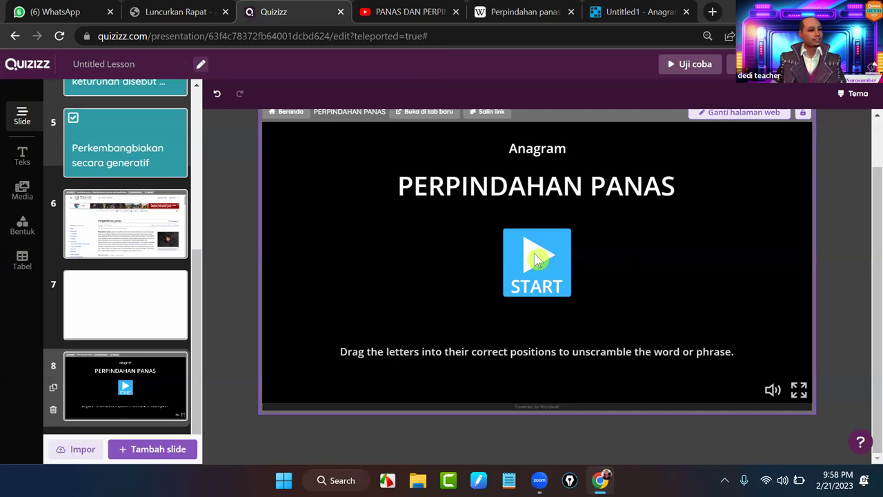
- Preview the lesson from the embedded anagram slide and start the PERPINDAHAN PANAS anagram
{"action": "scroll", "coordinate": [686, 213], "scroll_direction": "up", "scroll_amount": 1}
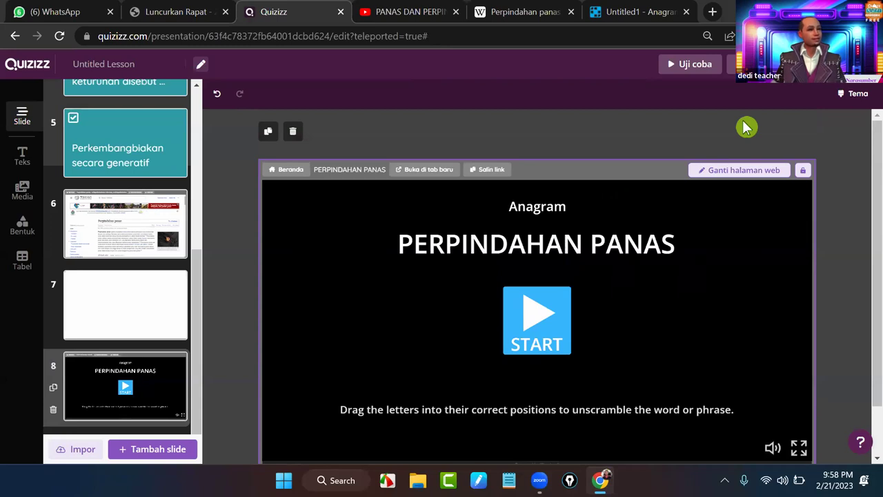
{"action": "left_click", "coordinate": [703, 64]}
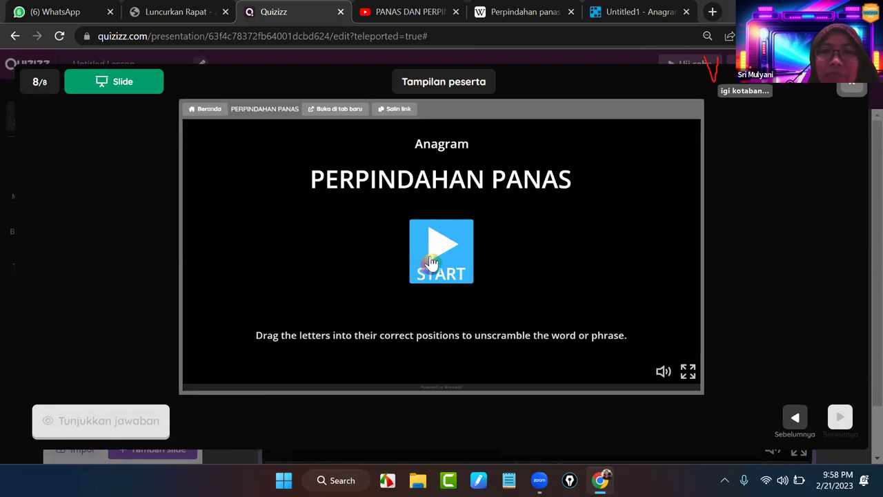
{"action": "left_click", "coordinate": [428, 259]}
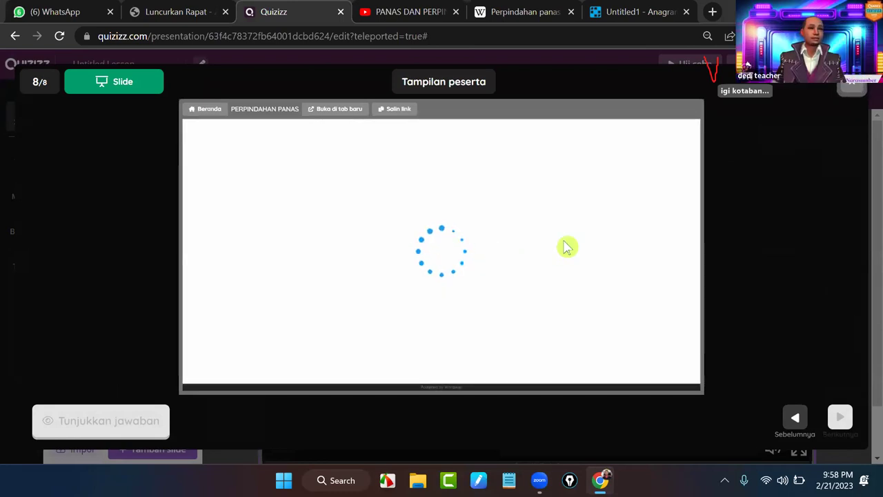
{"action": "left_click", "coordinate": [566, 246]}
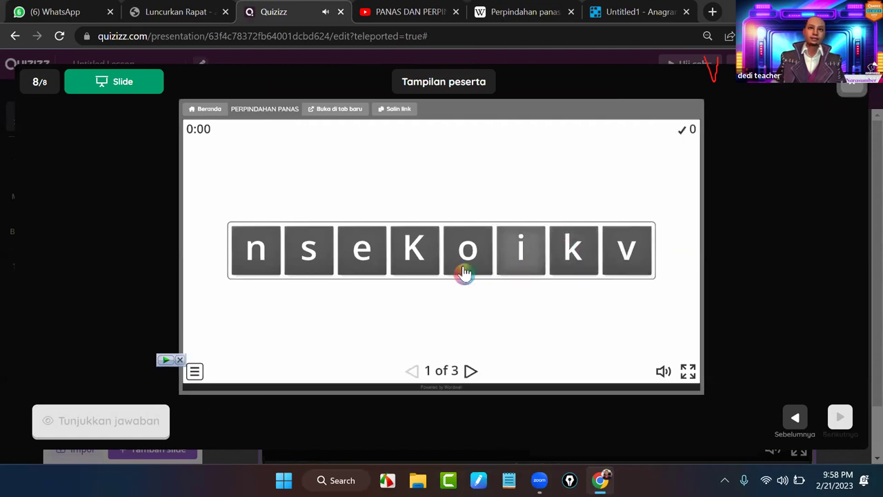
- Rearrange the letter tiles of the first anagram to spell Konveksi and close the preview
{"action": "left_click_drag", "start_coordinate": [421, 250], "coordinate": [264, 260]}
{"action": "left_click_drag", "start_coordinate": [467, 266], "coordinate": [313, 253]}
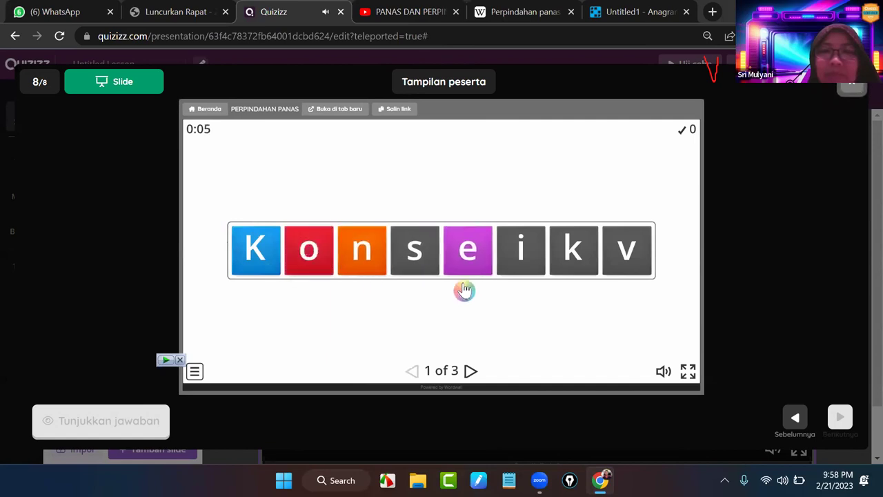
{"action": "left_click_drag", "start_coordinate": [606, 250], "coordinate": [413, 256]}
{"action": "left_click_drag", "start_coordinate": [582, 253], "coordinate": [476, 260]}
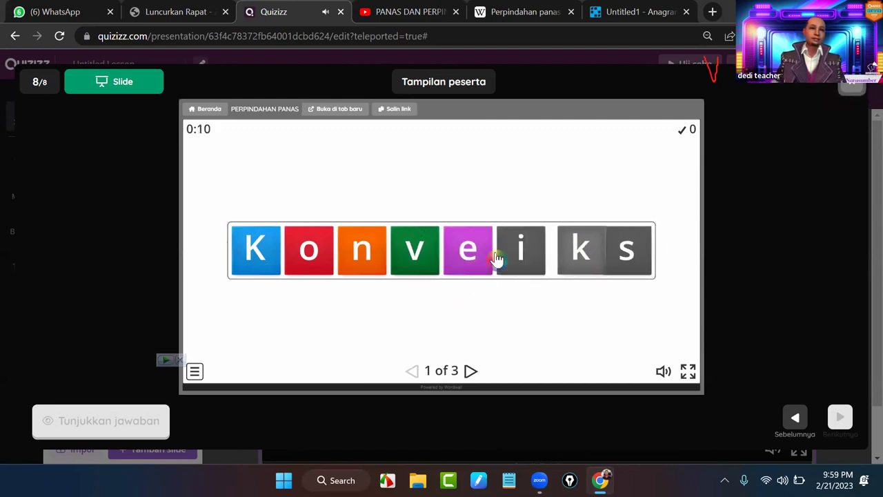
{"action": "left_click_drag", "start_coordinate": [557, 252], "coordinate": [532, 256]}
{"action": "left_click_drag", "start_coordinate": [617, 251], "coordinate": [589, 313]}
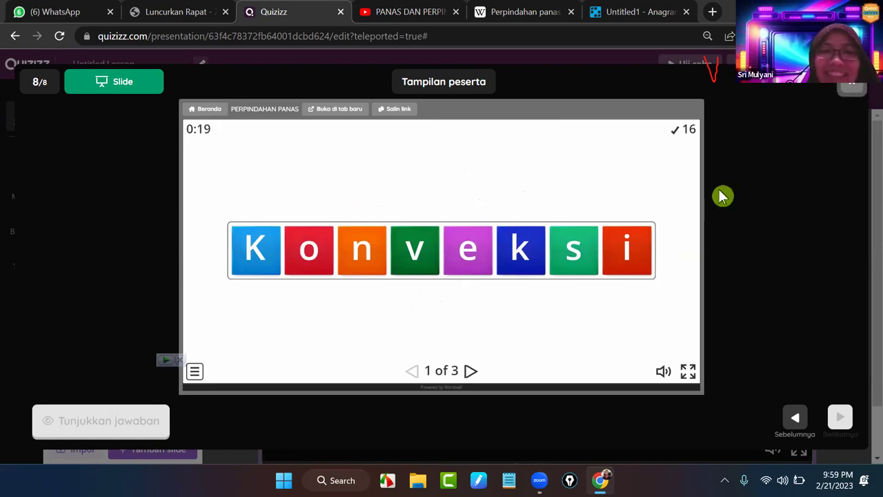
{"action": "left_click", "coordinate": [854, 90]}
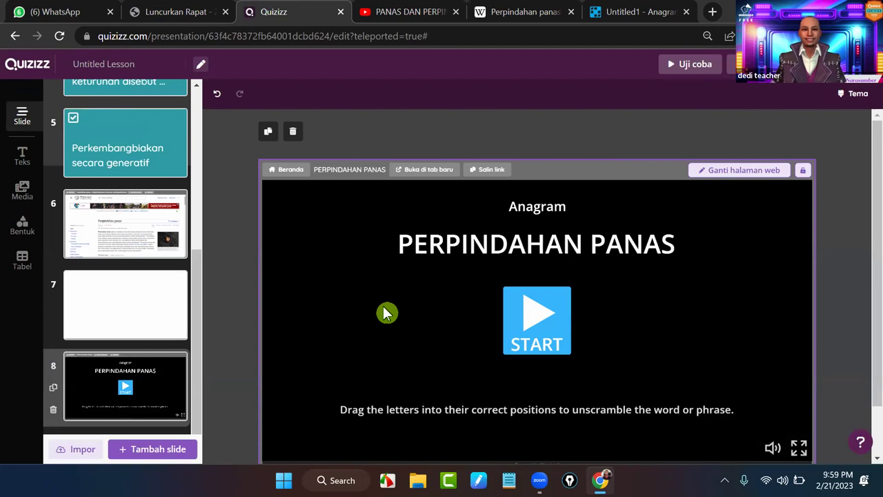
- Save the lesson under the name UJI COBA, keeping the other lesson settings as they are
{"action": "scroll", "coordinate": [384, 307], "scroll_direction": "down", "scroll_amount": 1}
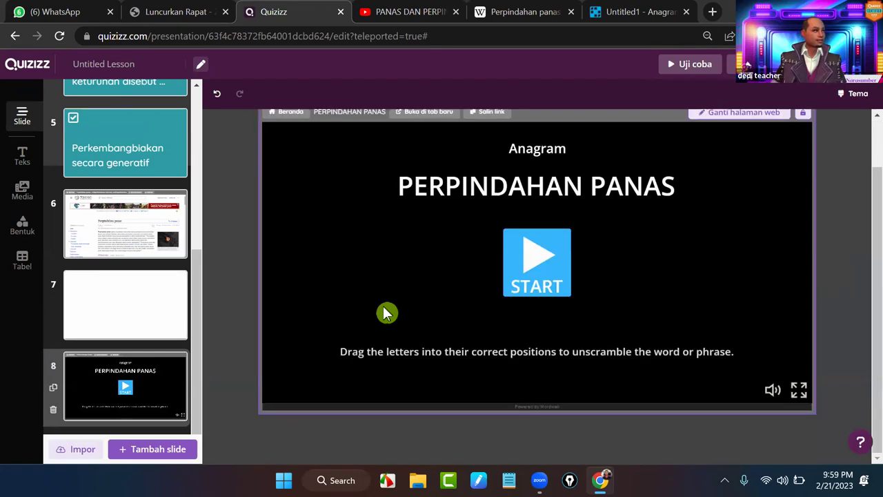
{"action": "scroll", "coordinate": [384, 312], "scroll_direction": "up", "scroll_amount": 1}
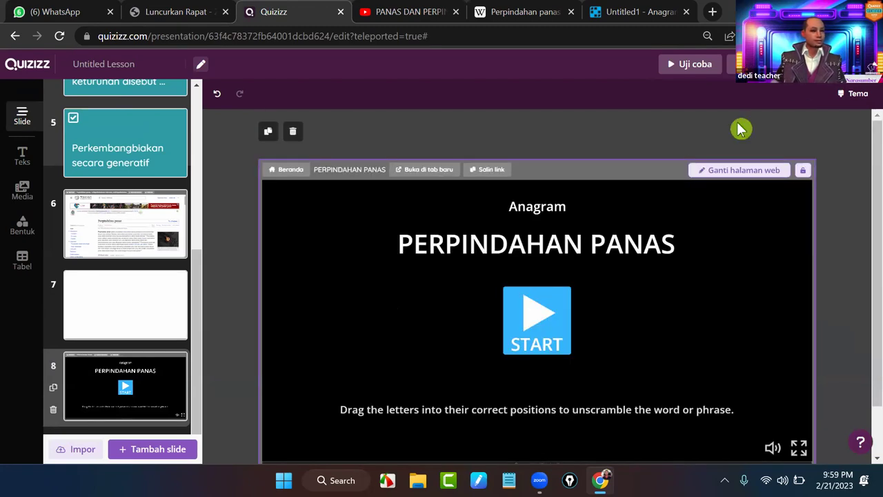
{"action": "left_click", "coordinate": [743, 64]}
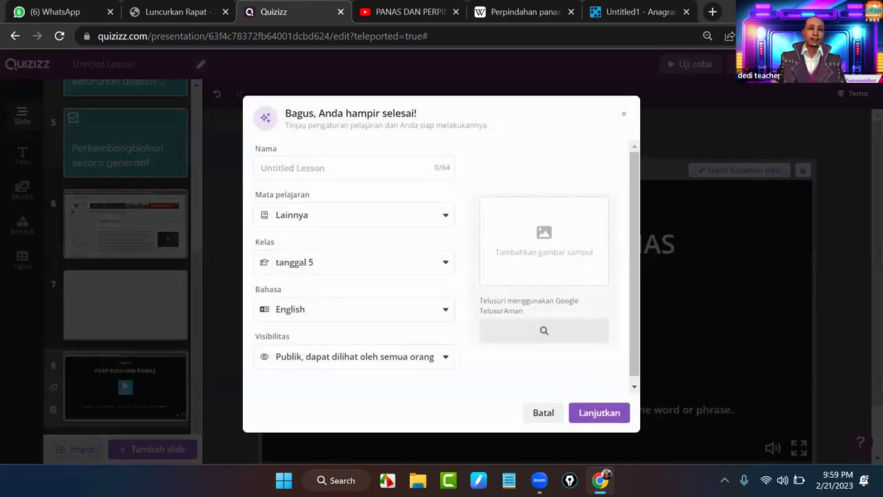
{"action": "type", "text": "UJI"}
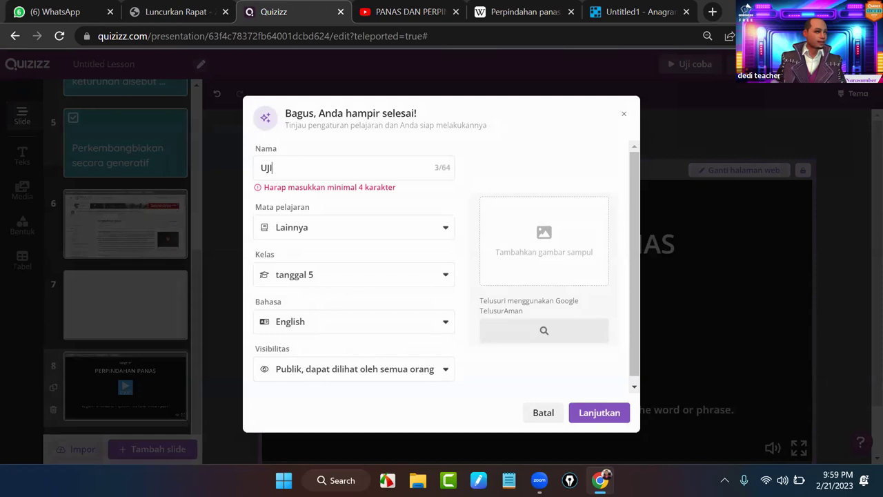
{"action": "type", "text": " COBA"}
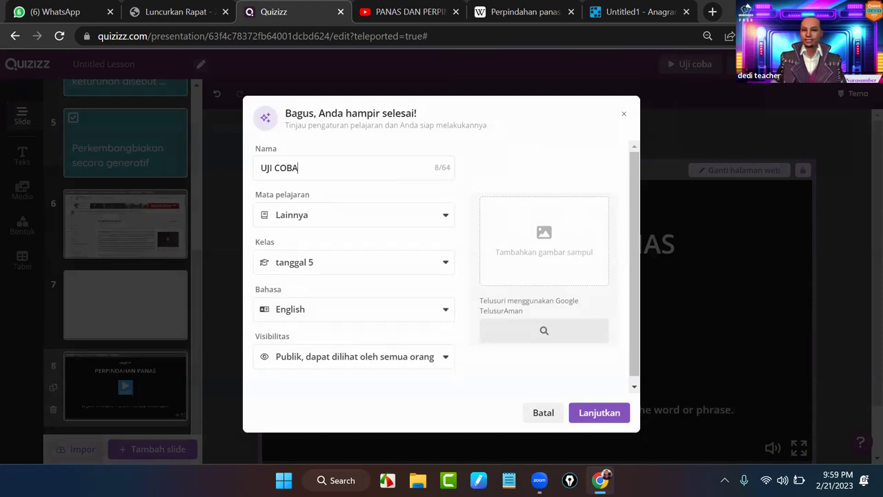
{"action": "left_click", "coordinate": [591, 425]}
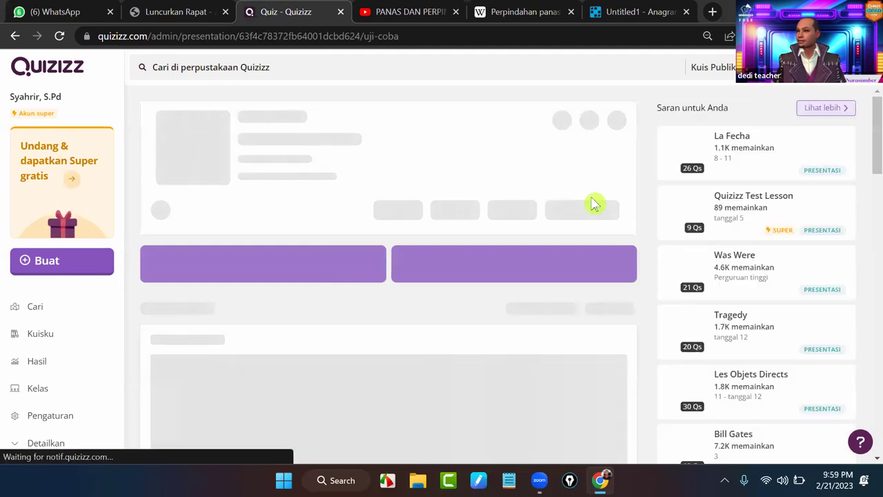
{"action": "left_click", "coordinate": [593, 203]}
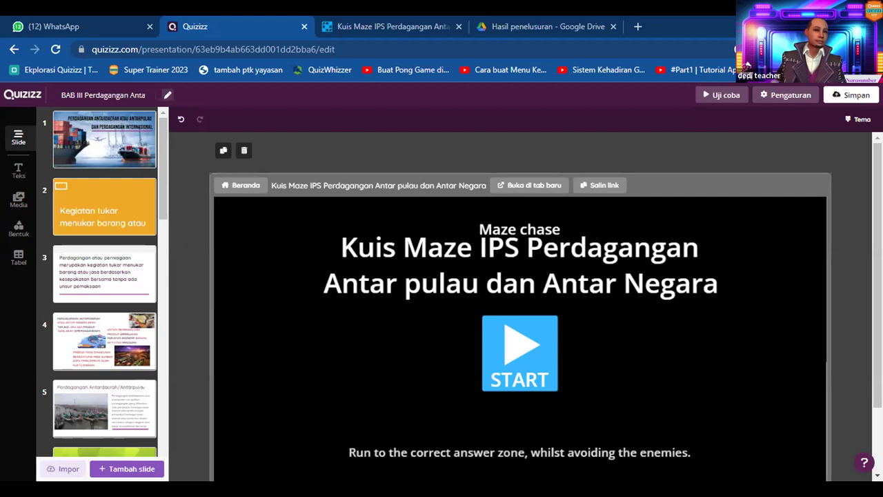
- Save the BAB III Perdagangan lesson and open the library of own quizzes
{"action": "left_click", "coordinate": [273, 185]}
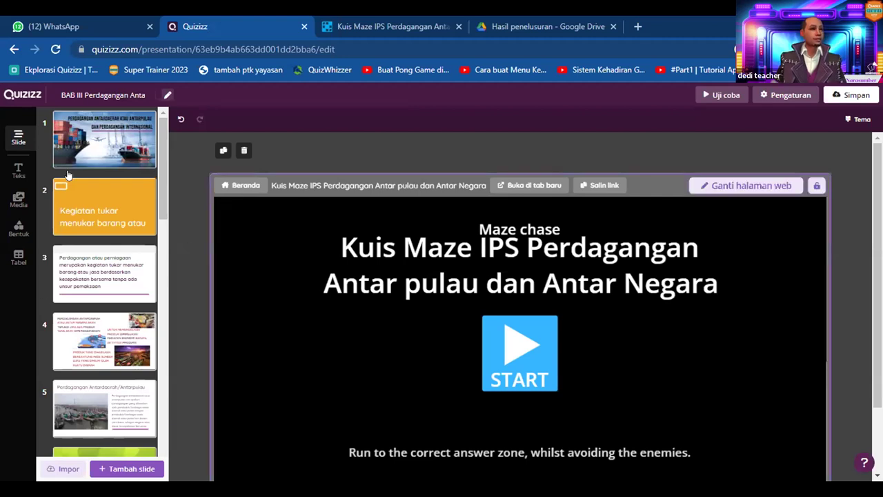
{"action": "left_click", "coordinate": [852, 136]}
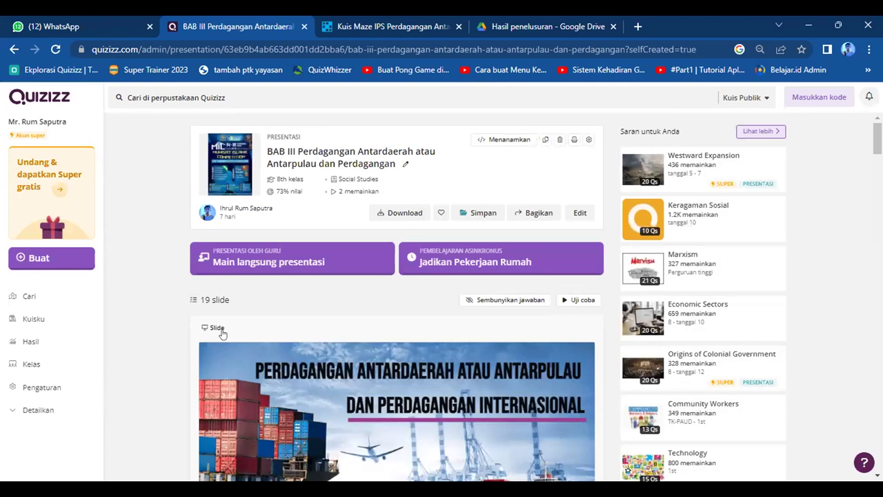
{"action": "left_click", "coordinate": [35, 319]}
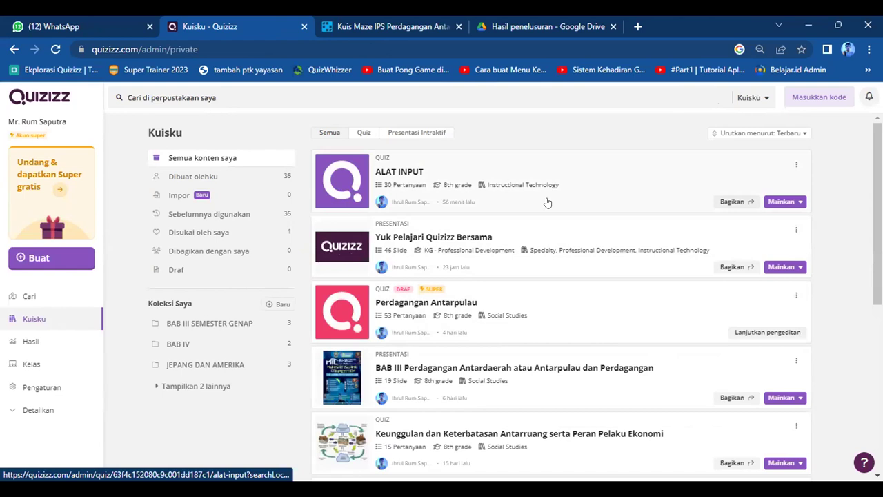
- Open the ALAT INPUT quiz from the library and begin setting up a live quiz in Klasik mode
{"action": "left_click", "coordinate": [781, 204]}
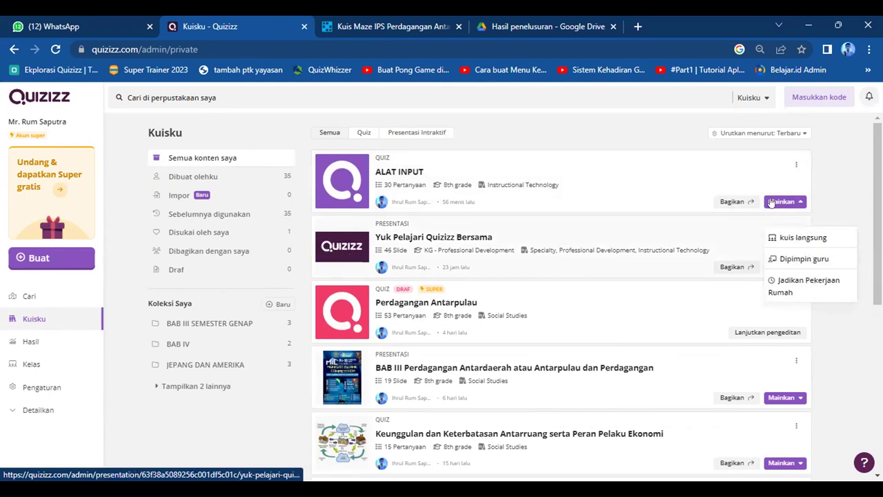
{"action": "left_click", "coordinate": [772, 201]}
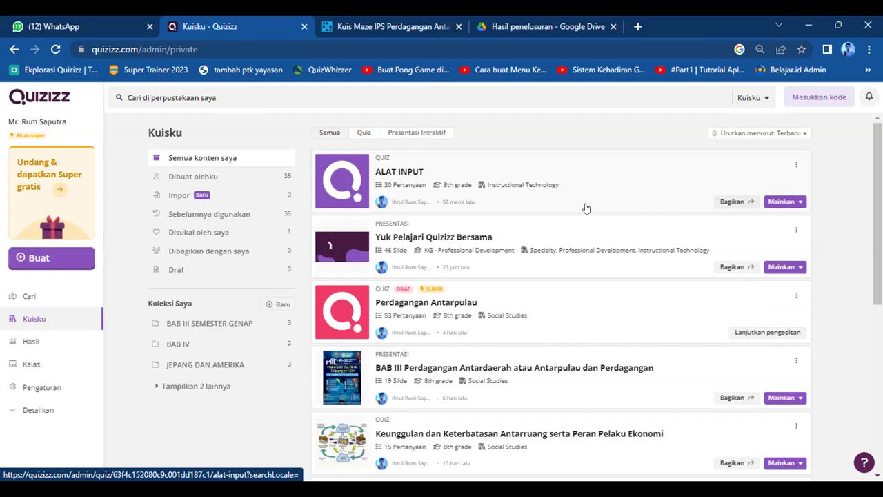
{"action": "left_click", "coordinate": [416, 180]}
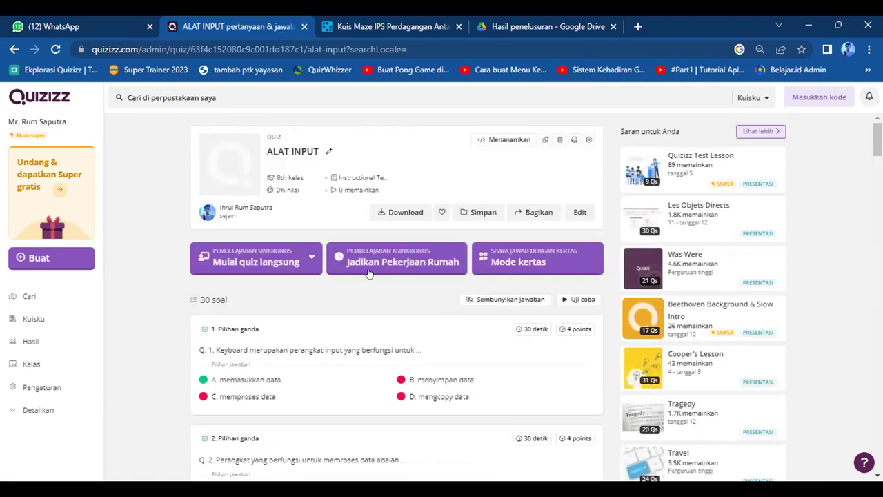
{"action": "left_click", "coordinate": [304, 259]}
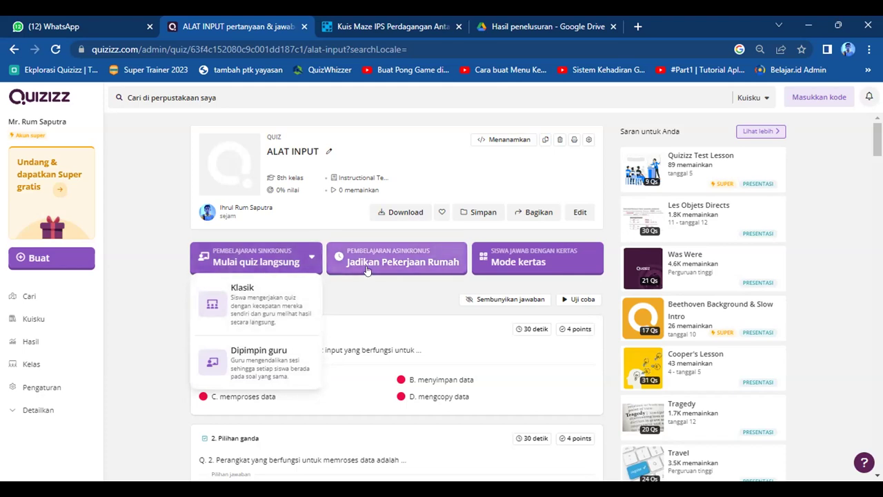
{"action": "left_click", "coordinate": [232, 304]}
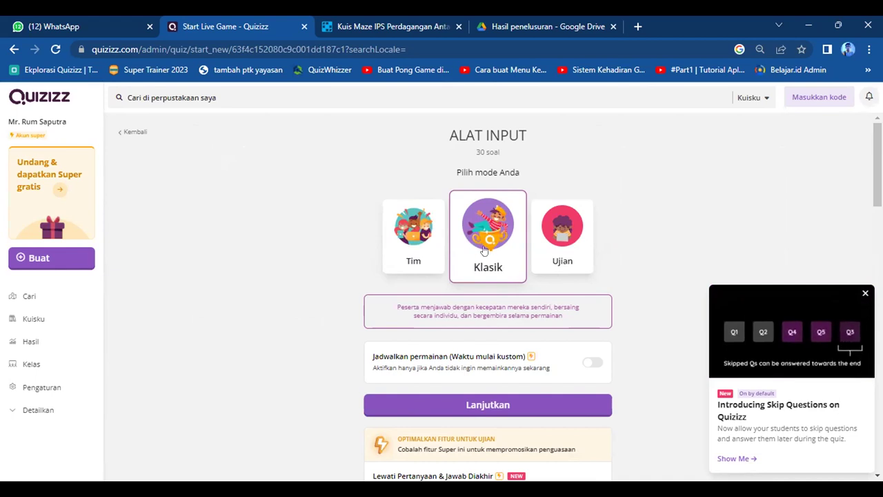
- Review the Klasik game setup options and the choices offered for Upaya peserta, keeping it at Default
{"action": "scroll", "coordinate": [485, 250], "scroll_direction": "down", "scroll_amount": 2}
{"action": "scroll", "coordinate": [442, 269], "scroll_direction": "up", "scroll_amount": 1}
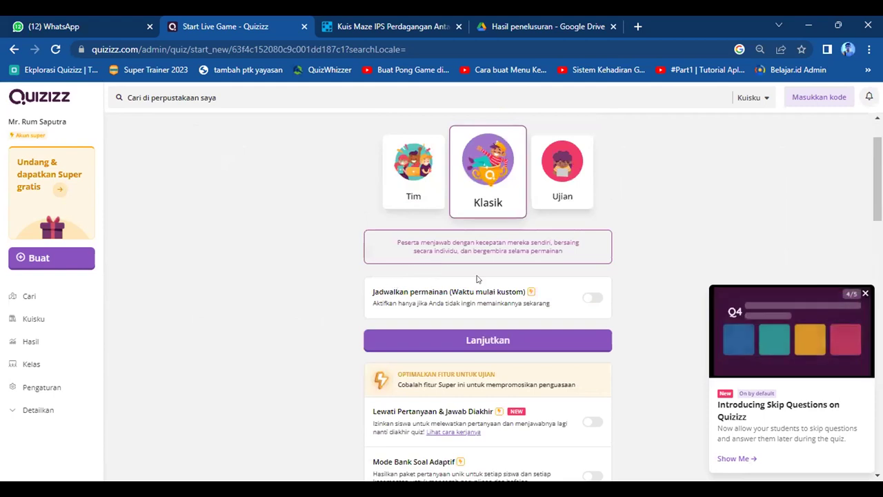
{"action": "scroll", "coordinate": [559, 269], "scroll_direction": "down", "scroll_amount": 1}
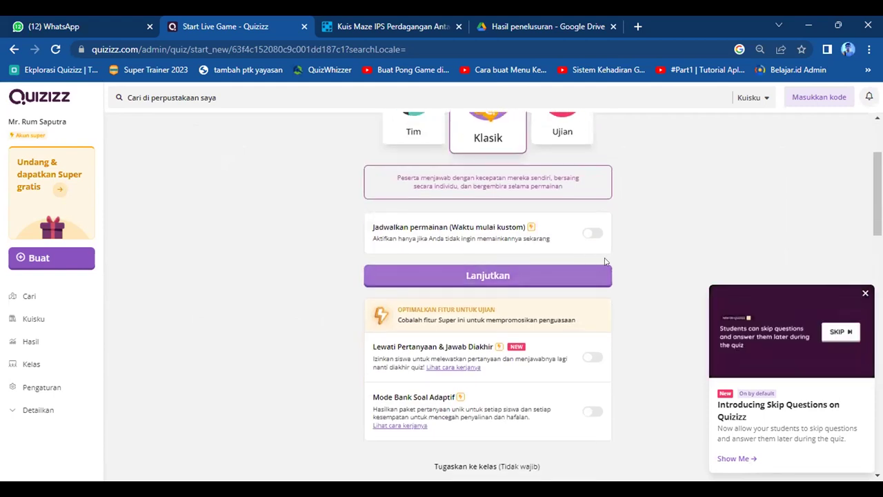
{"action": "scroll", "coordinate": [605, 261], "scroll_direction": "down", "scroll_amount": 3}
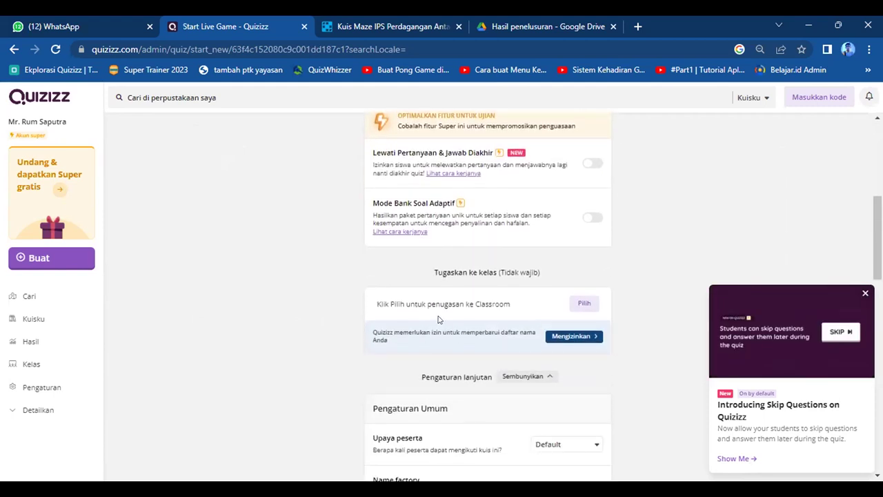
{"action": "scroll", "coordinate": [418, 242], "scroll_direction": "down", "scroll_amount": 2}
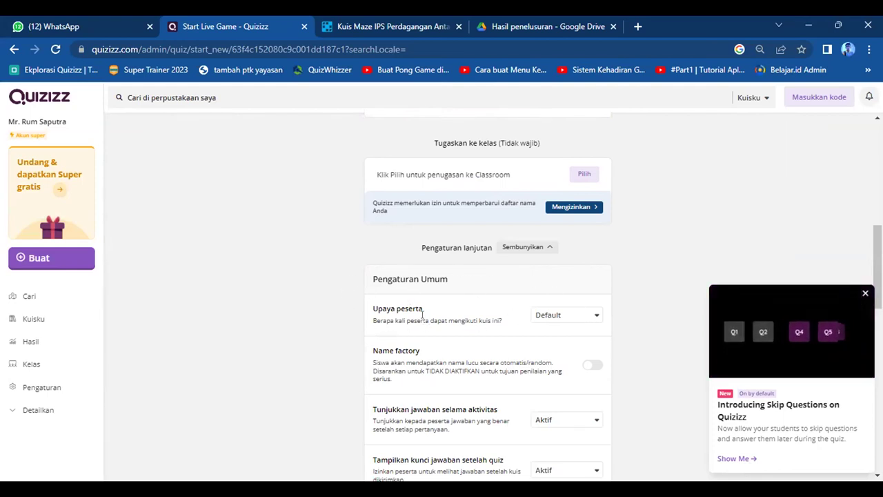
{"action": "left_click", "coordinate": [588, 318]}
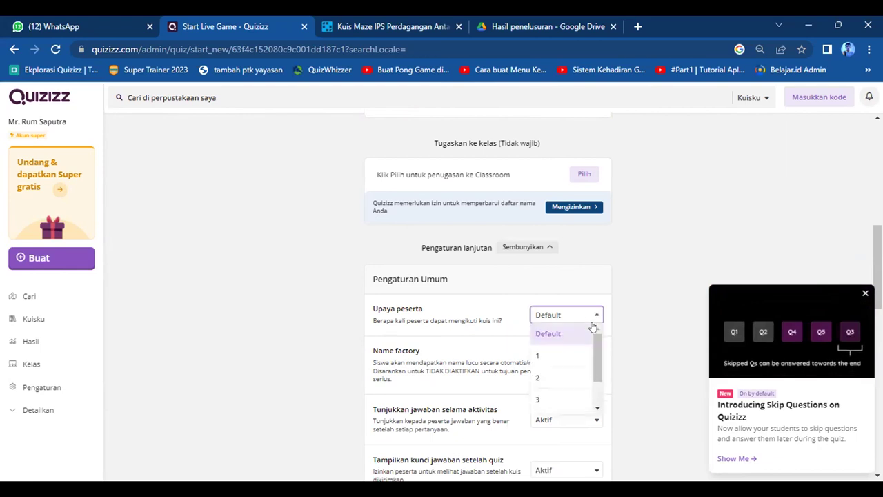
{"action": "scroll", "coordinate": [597, 358], "scroll_direction": "down", "scroll_amount": 2}
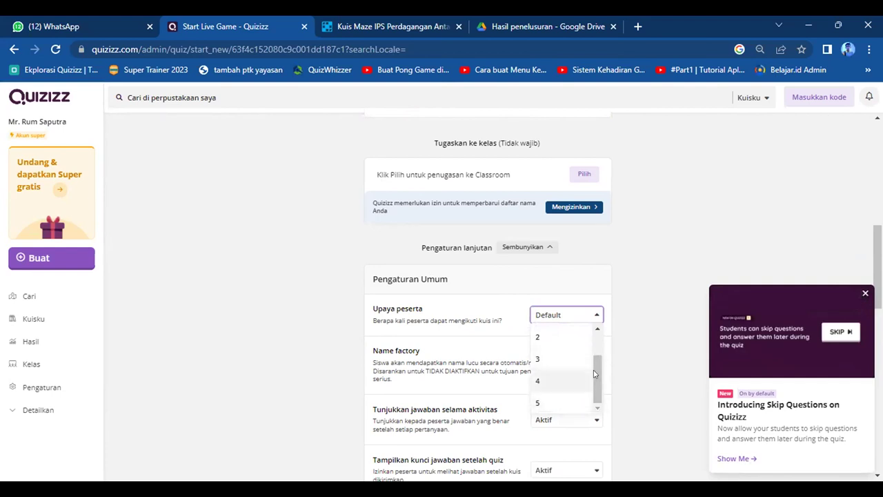
{"action": "left_click_drag", "start_coordinate": [597, 364], "coordinate": [594, 346]}
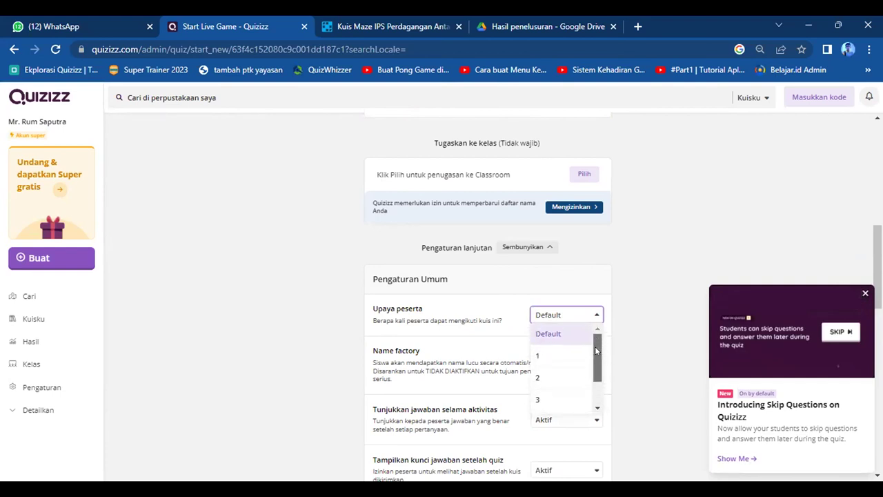
{"action": "left_click", "coordinate": [635, 320]}
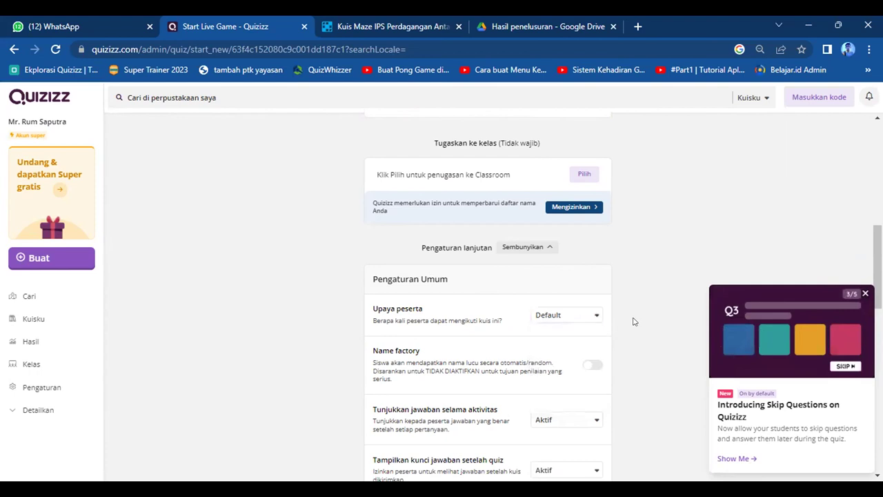
- Try the Name factory switch on and off, and view the choices for Tunjukkan jawaban selama aktivitas, keeping Aktif
{"action": "scroll", "coordinate": [635, 321], "scroll_direction": "down", "scroll_amount": 1}
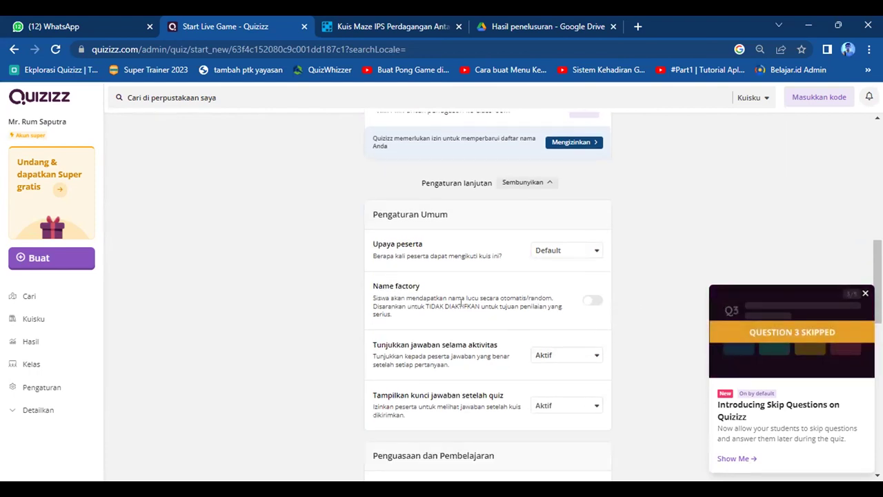
{"action": "left_click", "coordinate": [587, 304]}
{"action": "left_click", "coordinate": [590, 303]}
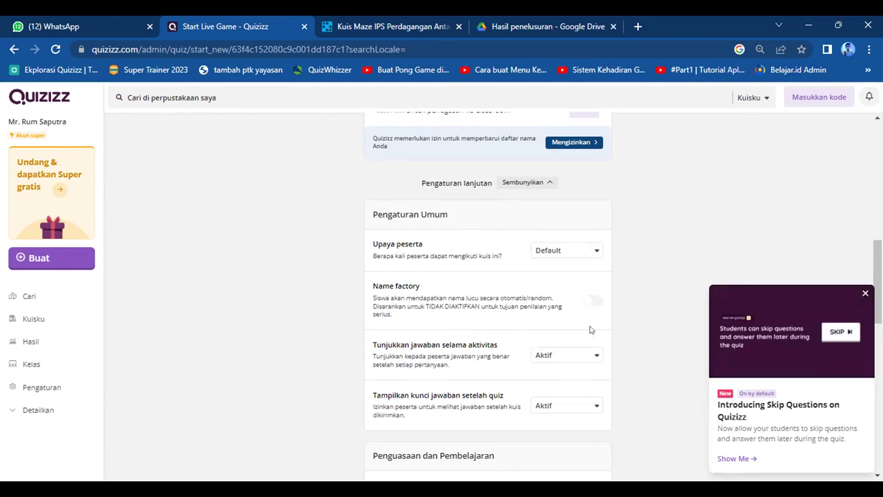
{"action": "scroll", "coordinate": [590, 304], "scroll_direction": "down", "scroll_amount": 1}
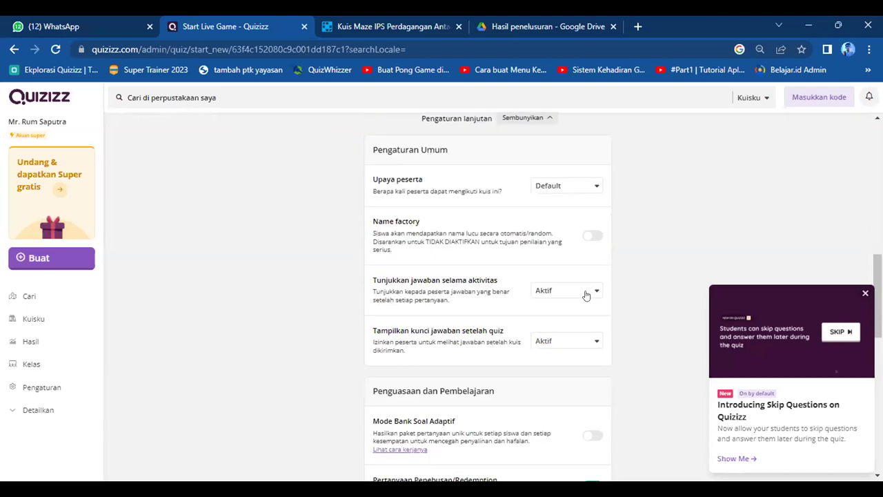
{"action": "left_click", "coordinate": [585, 293]}
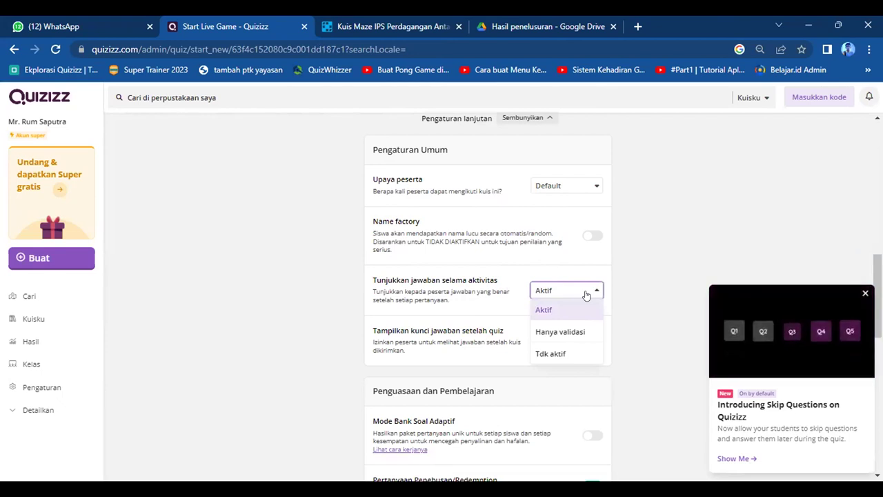
{"action": "left_click", "coordinate": [586, 294]}
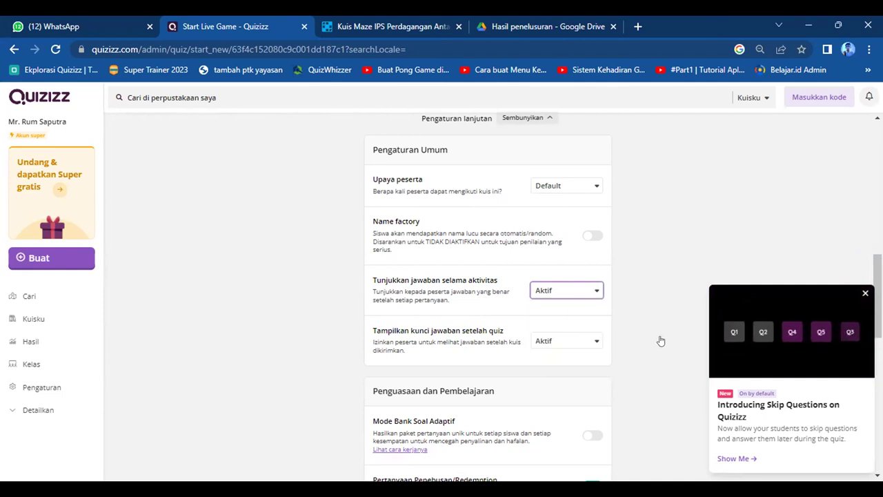
- Examine the answer key, Penguasaan dan Pembelajaran and Pengaturan Aktivitas settings through to the meme options
{"action": "scroll", "coordinate": [443, 313], "scroll_direction": "down", "scroll_amount": 1}
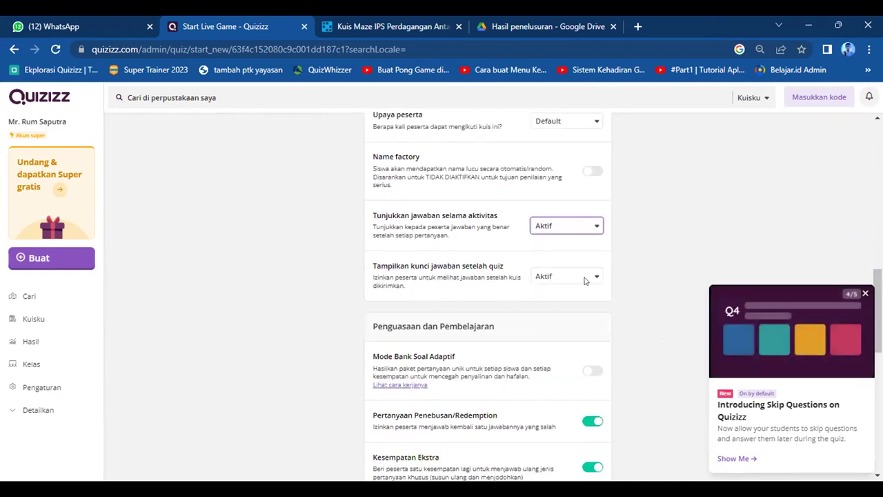
{"action": "scroll", "coordinate": [397, 363], "scroll_direction": "down", "scroll_amount": 1}
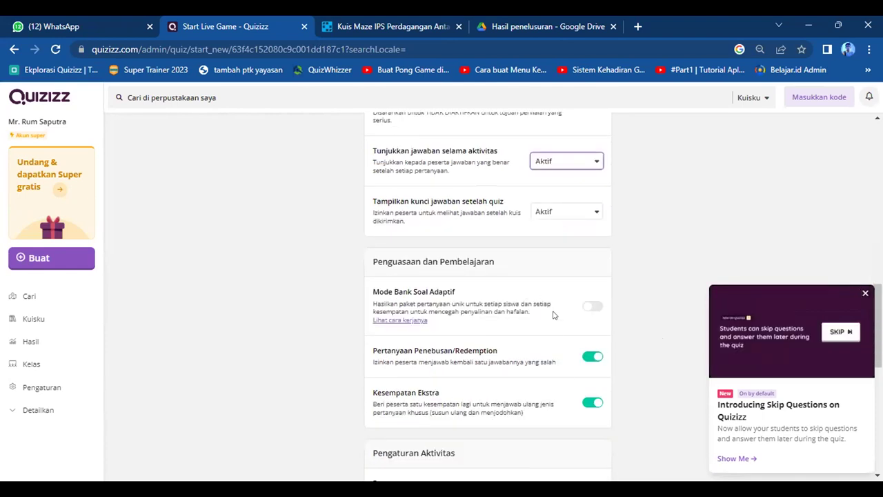
{"action": "scroll", "coordinate": [556, 324], "scroll_direction": "down", "scroll_amount": 4}
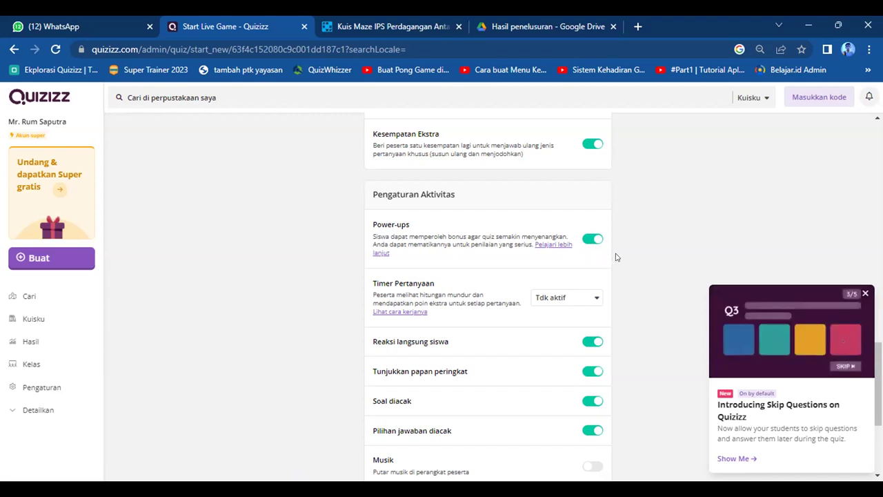
{"action": "scroll", "coordinate": [616, 257], "scroll_direction": "up", "scroll_amount": 4}
{"action": "scroll", "coordinate": [617, 256], "scroll_direction": "up", "scroll_amount": 3}
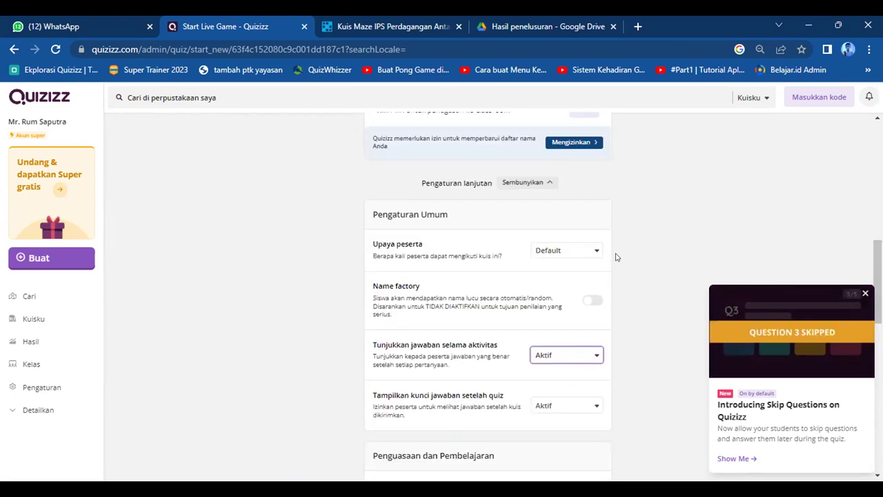
{"action": "scroll", "coordinate": [617, 257], "scroll_direction": "down", "scroll_amount": 4}
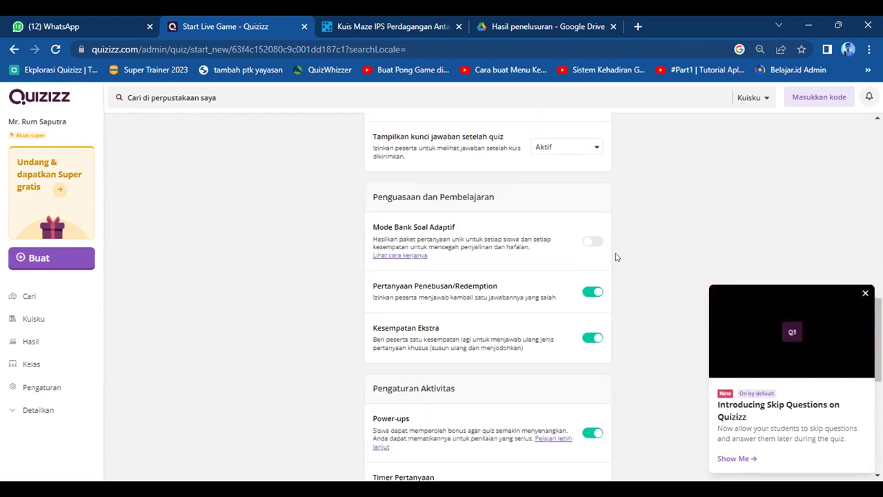
{"action": "scroll", "coordinate": [616, 257], "scroll_direction": "down", "scroll_amount": 5}
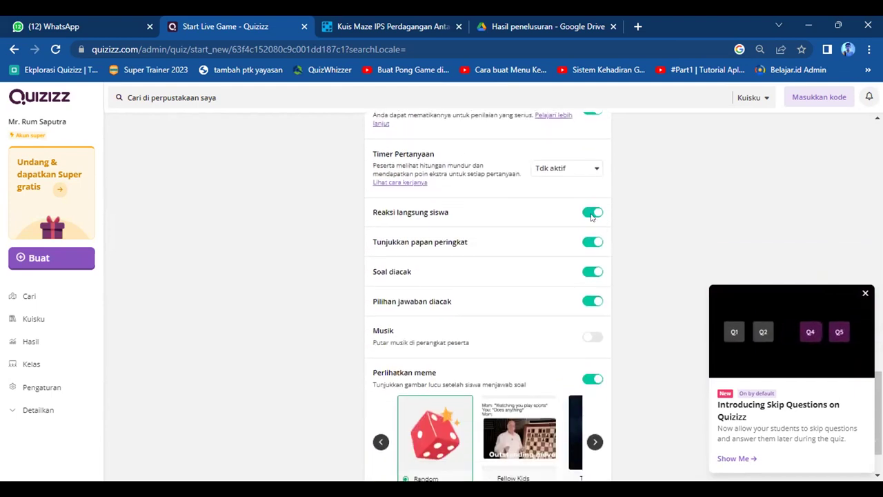
{"action": "scroll", "coordinate": [655, 249], "scroll_direction": "down", "scroll_amount": 1}
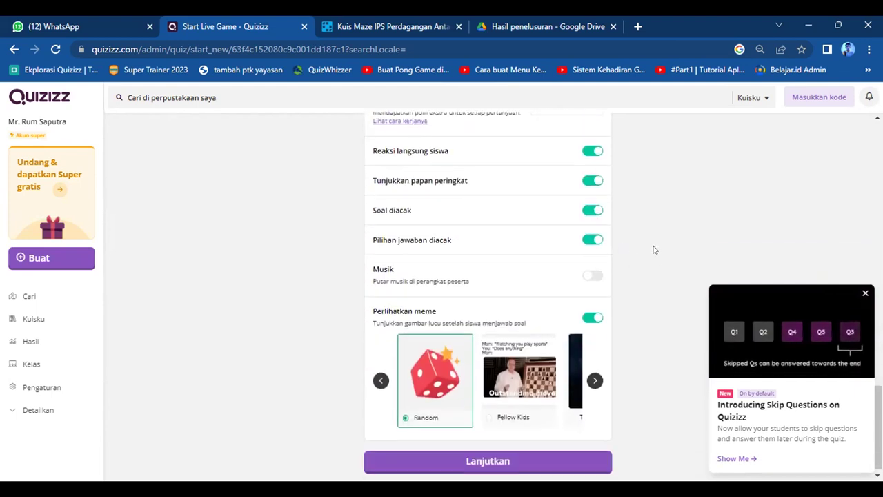
{"action": "scroll", "coordinate": [636, 262], "scroll_direction": "up", "scroll_amount": 2}
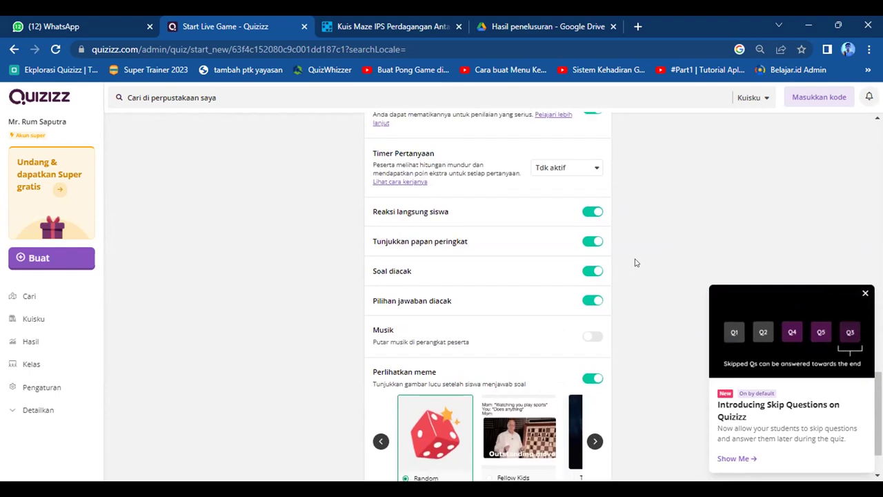
- View the Timer Pertanyaan choices, keeping Tdk aktif, and recheck the other activity and mastery settings
{"action": "left_click", "coordinate": [574, 236]}
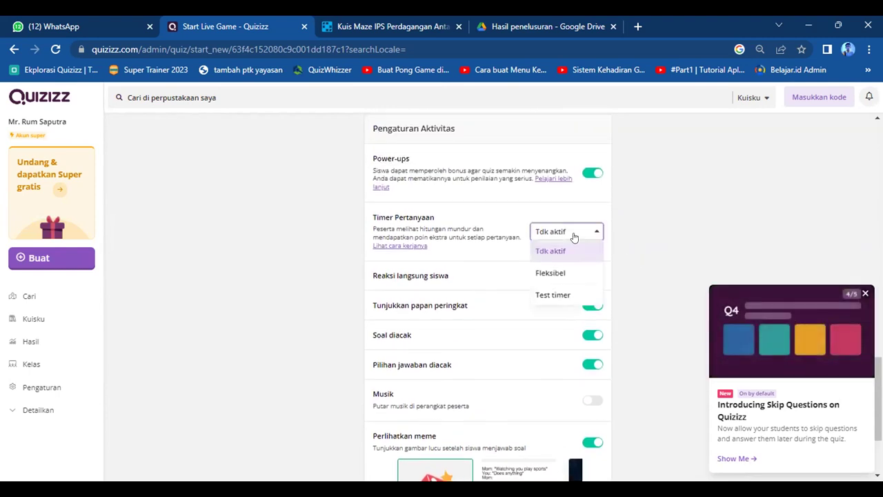
{"action": "left_click", "coordinate": [642, 218]}
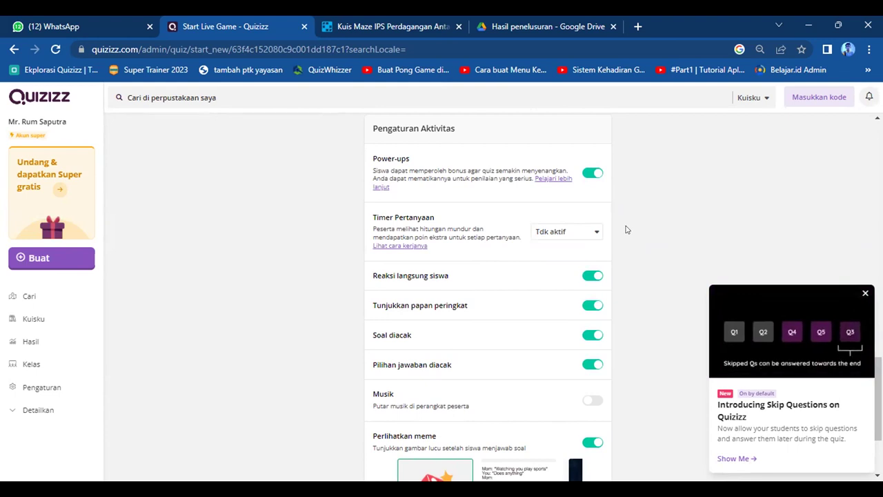
{"action": "scroll", "coordinate": [626, 230], "scroll_direction": "down", "scroll_amount": 2}
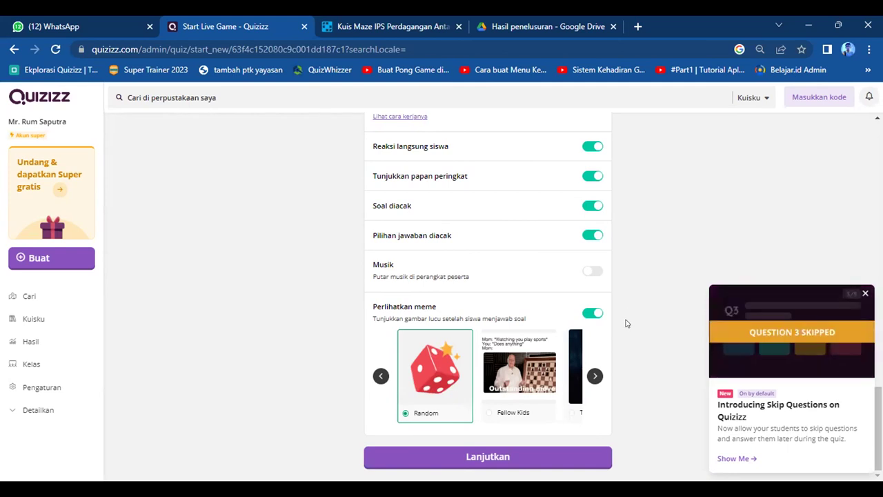
{"action": "scroll", "coordinate": [626, 311], "scroll_direction": "up", "scroll_amount": 3}
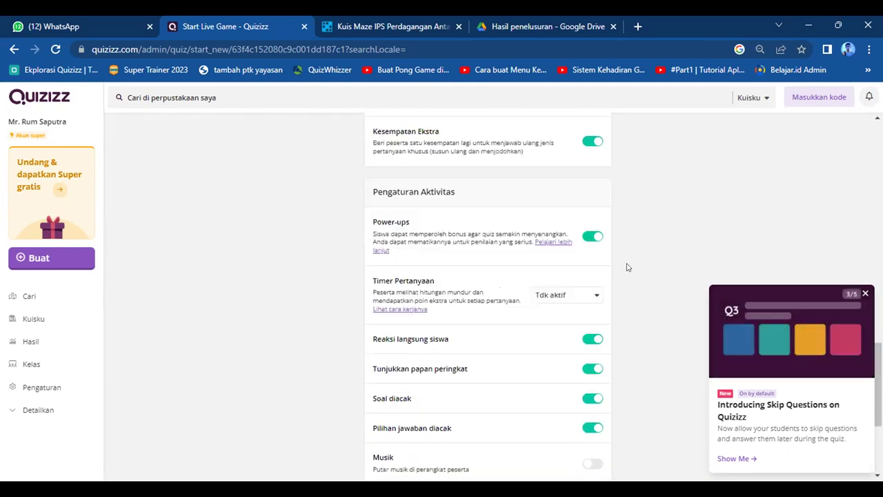
{"action": "scroll", "coordinate": [627, 265], "scroll_direction": "down", "scroll_amount": 1}
{"action": "scroll", "coordinate": [626, 264], "scroll_direction": "down", "scroll_amount": 1}
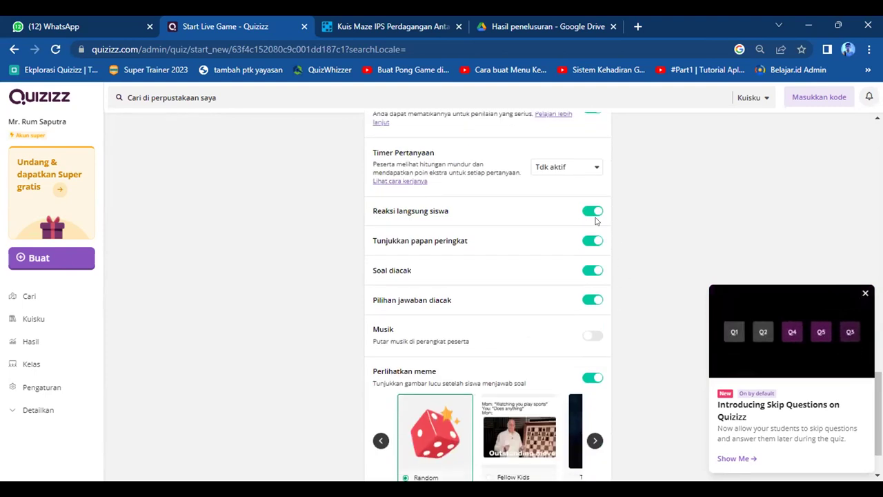
{"action": "scroll", "coordinate": [595, 222], "scroll_direction": "up", "scroll_amount": 1}
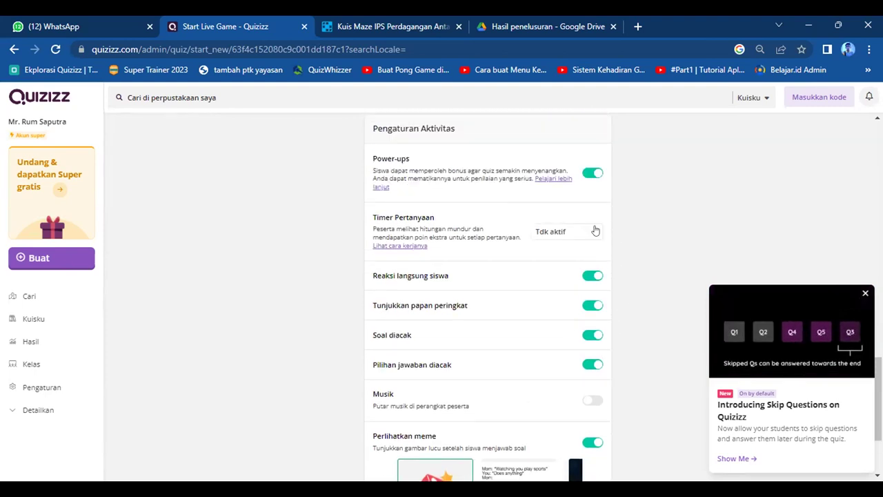
{"action": "scroll", "coordinate": [607, 269], "scroll_direction": "down", "scroll_amount": 1}
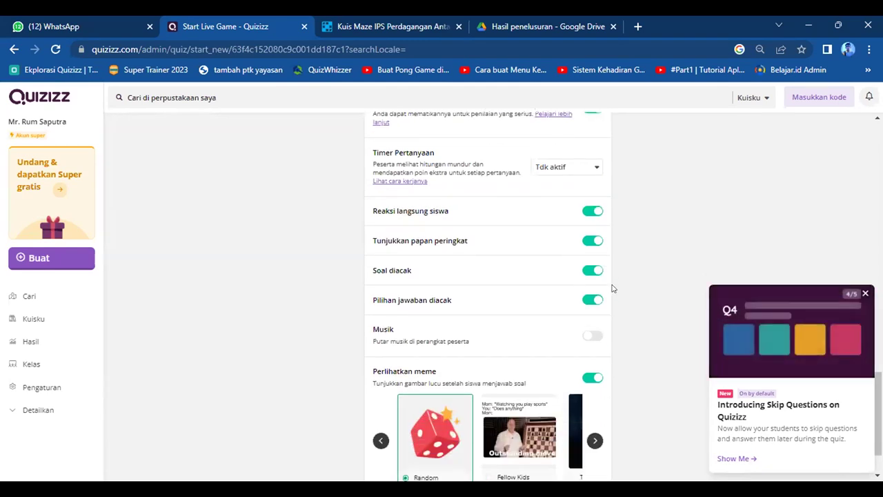
{"action": "scroll", "coordinate": [614, 276], "scroll_direction": "up", "scroll_amount": 5}
{"action": "scroll", "coordinate": [616, 265], "scroll_direction": "up", "scroll_amount": 6}
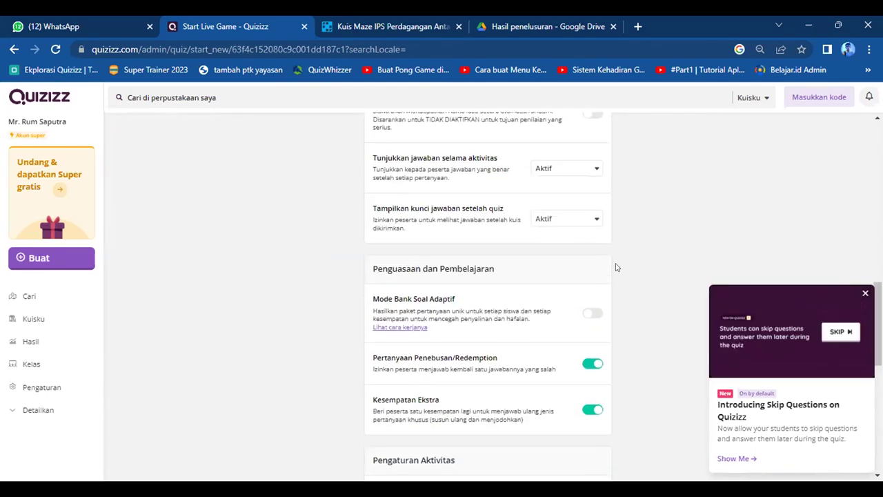
{"action": "scroll", "coordinate": [625, 262], "scroll_direction": "down", "scroll_amount": 12}
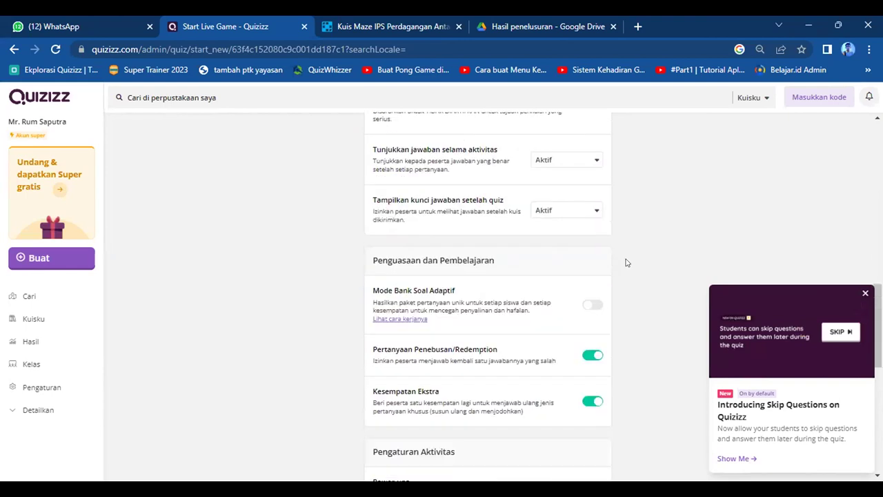
- Continue to the live game's waiting lobby, then view the link sharing options and close them
{"action": "left_click", "coordinate": [547, 456]}
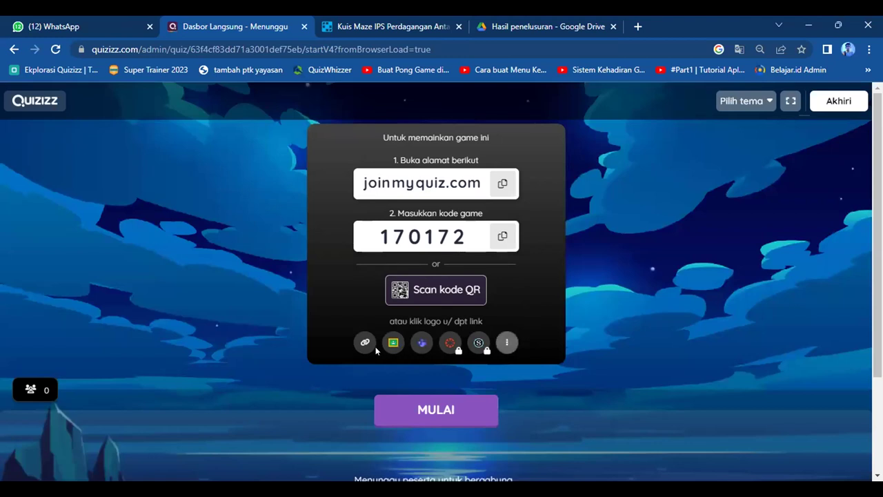
{"action": "left_click", "coordinate": [507, 340]}
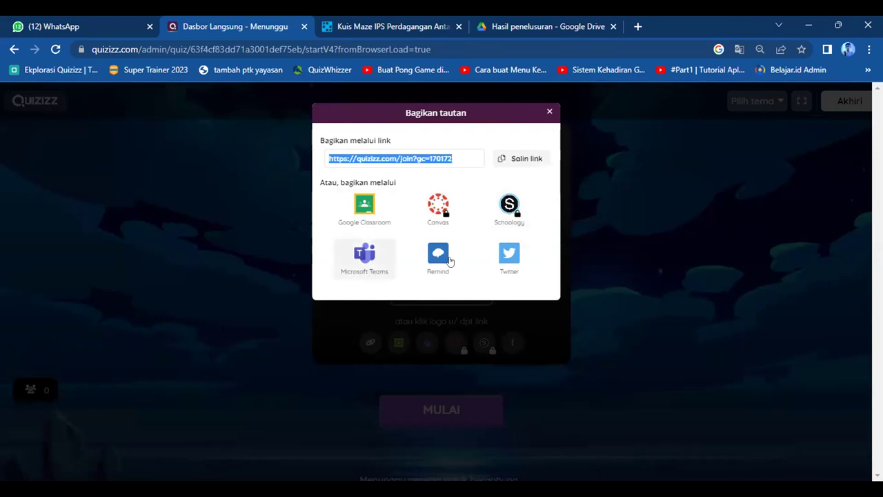
{"action": "left_click", "coordinate": [545, 115]}
{"action": "left_click", "coordinate": [549, 113]}
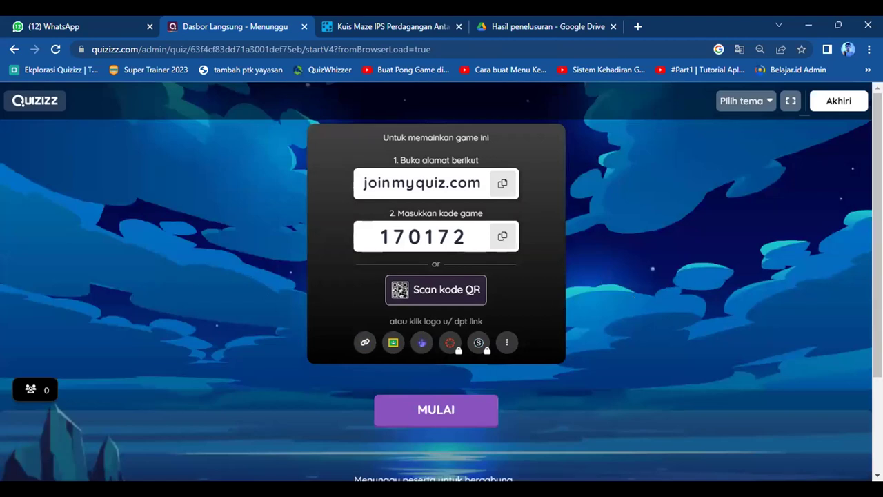
- End the waiting live game and confirm, returning to the ALAT INPUT quiz page
{"action": "left_click", "coordinate": [842, 98]}
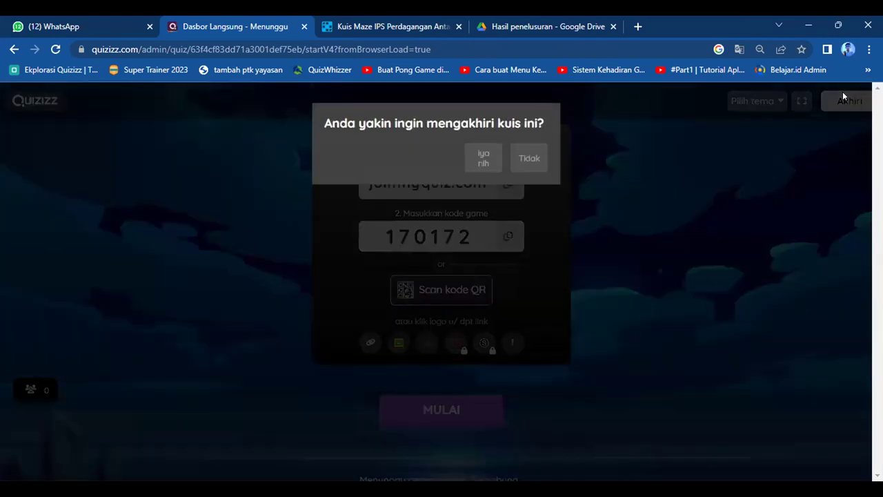
{"action": "left_click", "coordinate": [484, 164]}
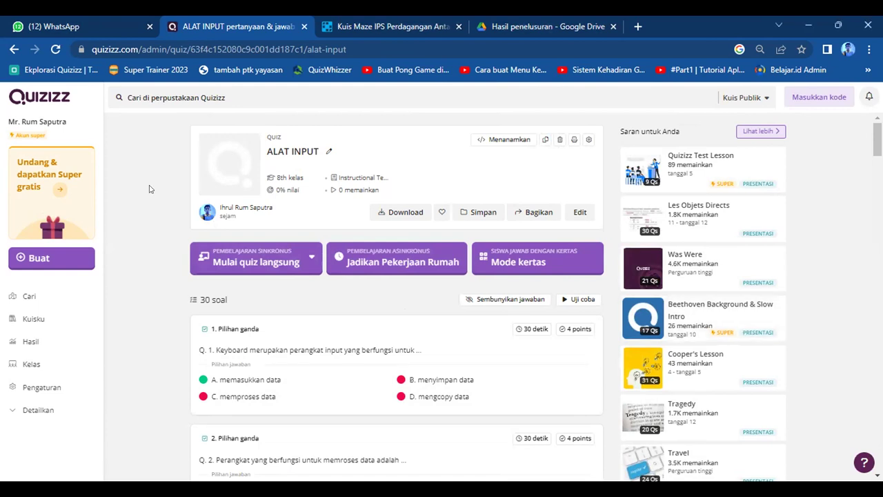
- Open the homework setup for the ALAT INPUT quiz and examine the start time, deadline, redemption and Classroom assignment settings
{"action": "left_click", "coordinate": [407, 263]}
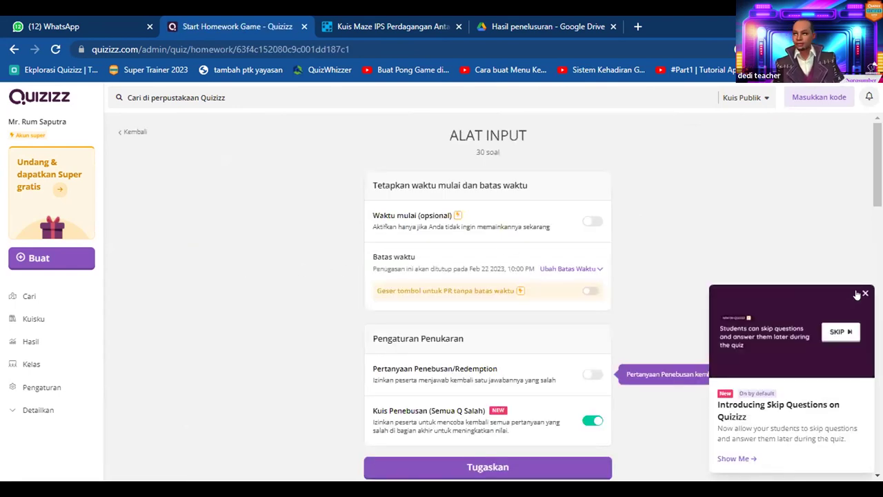
{"action": "scroll", "coordinate": [700, 240], "scroll_direction": "down", "scroll_amount": 1}
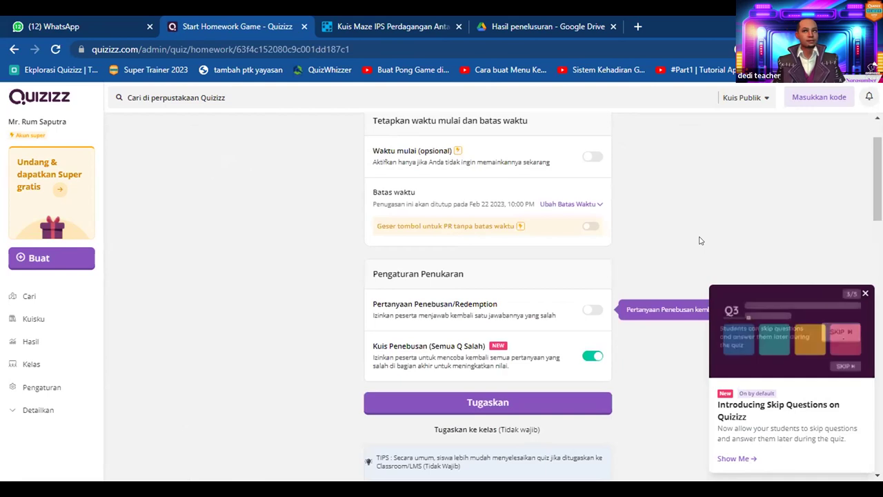
{"action": "scroll", "coordinate": [662, 241], "scroll_direction": "down", "scroll_amount": 1}
{"action": "scroll", "coordinate": [652, 238], "scroll_direction": "down", "scroll_amount": 2}
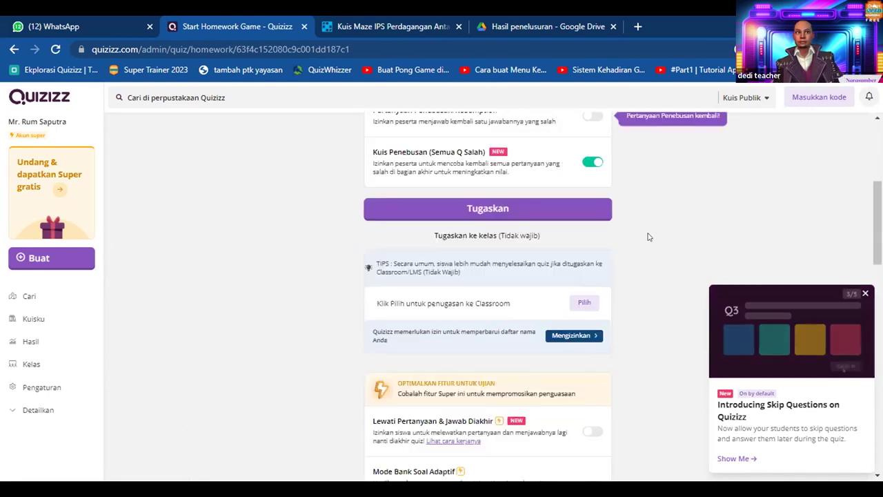
{"action": "scroll", "coordinate": [645, 233], "scroll_direction": "up", "scroll_amount": 4}
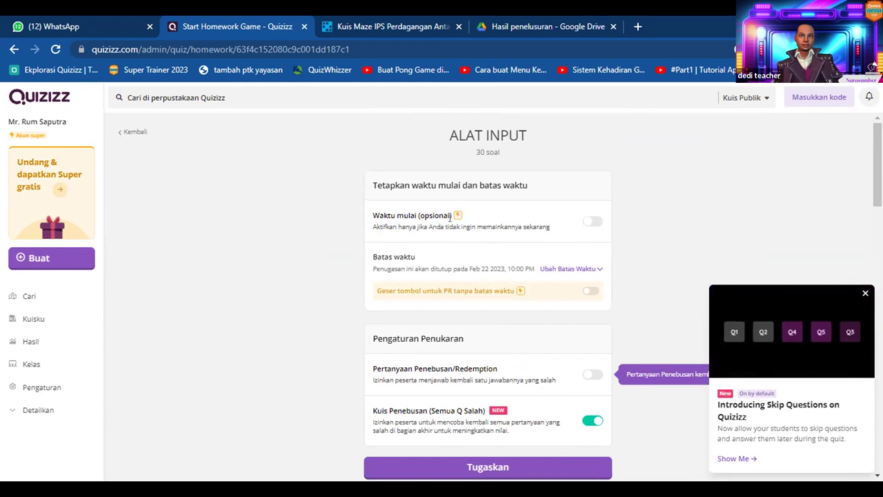
{"action": "scroll", "coordinate": [571, 249], "scroll_direction": "down", "scroll_amount": 2}
{"action": "scroll", "coordinate": [584, 248], "scroll_direction": "down", "scroll_amount": 3}
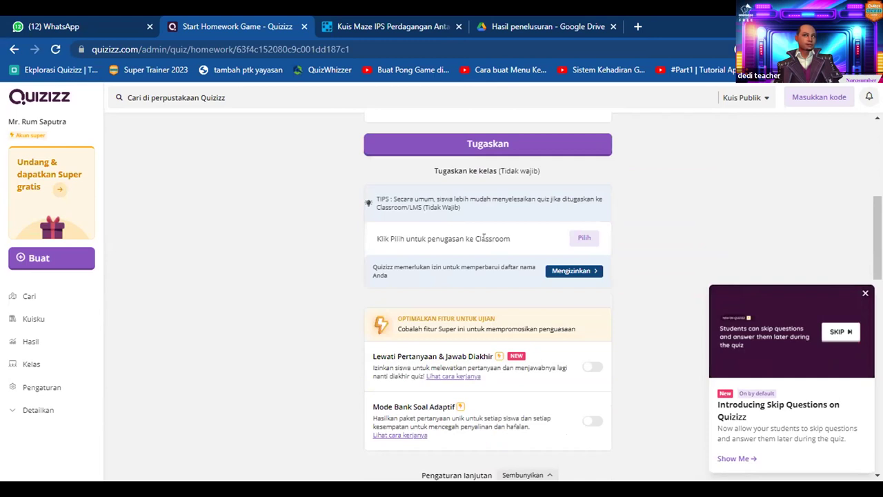
{"action": "scroll", "coordinate": [482, 238], "scroll_direction": "up", "scroll_amount": 1}
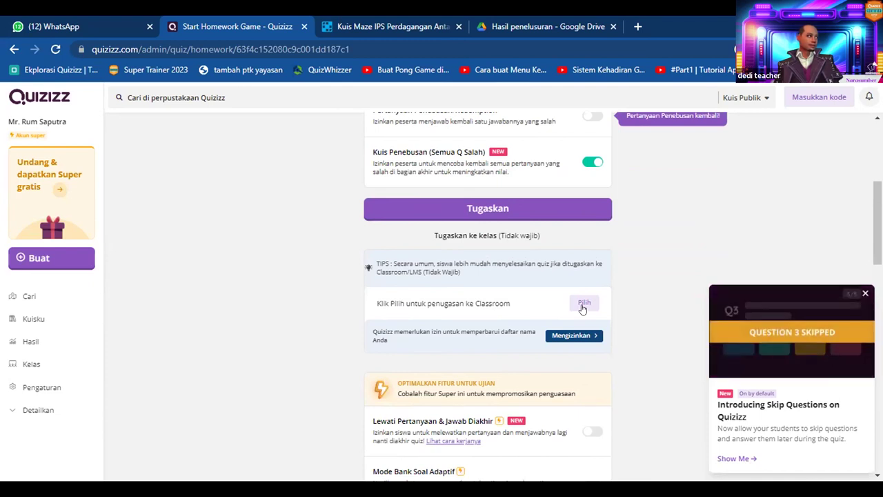
{"action": "scroll", "coordinate": [582, 308], "scroll_direction": "up", "scroll_amount": 1}
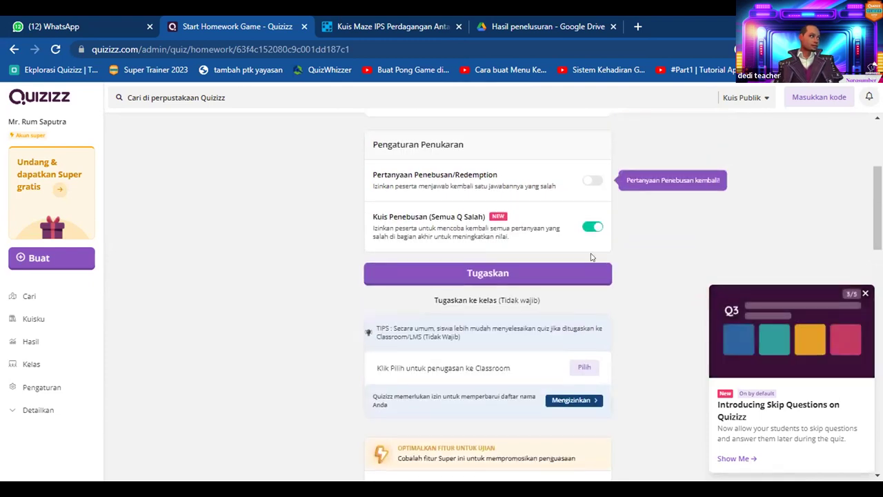
{"action": "scroll", "coordinate": [631, 229], "scroll_direction": "down", "scroll_amount": 1}
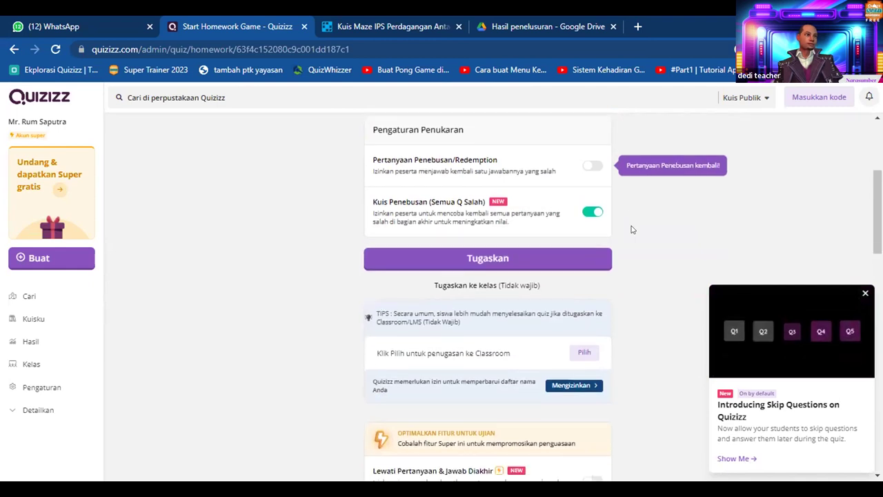
- View the Upaya peserta choices, keeping 2, and check the answer display settings under Pengaturan Umum
{"action": "scroll", "coordinate": [627, 233], "scroll_direction": "down", "scroll_amount": 5}
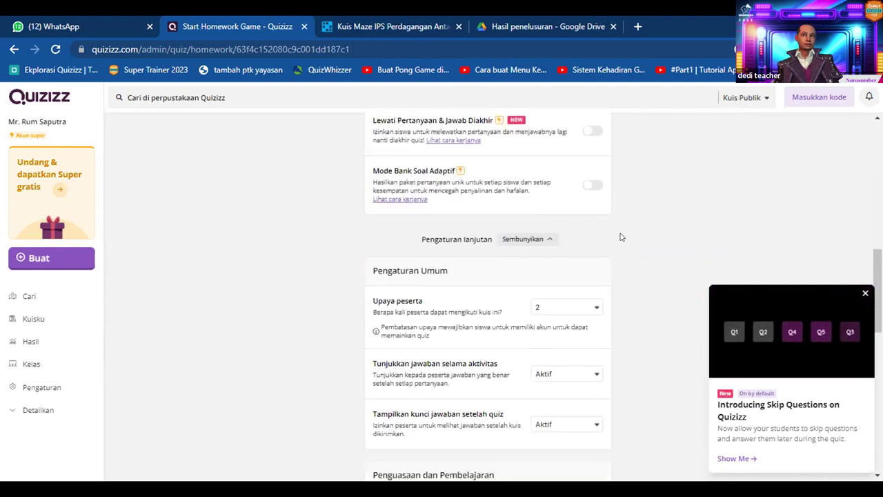
{"action": "scroll", "coordinate": [620, 238], "scroll_direction": "down", "scroll_amount": 1}
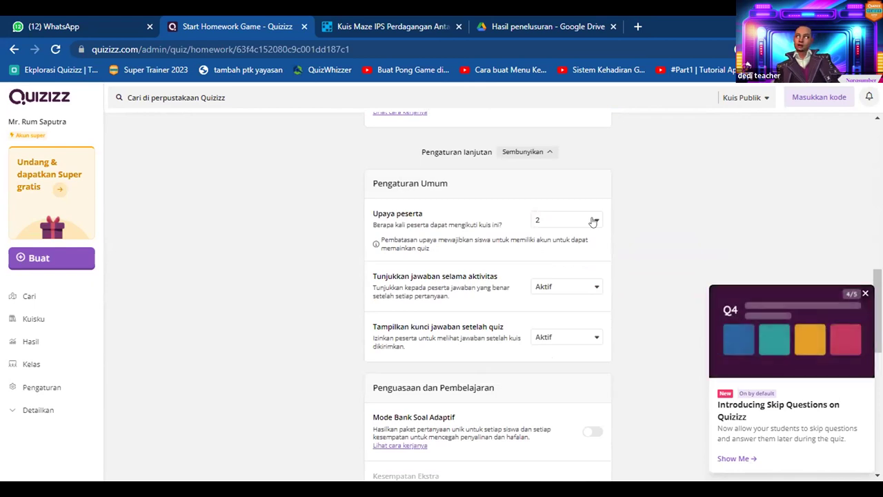
{"action": "left_click", "coordinate": [594, 221]}
{"action": "left_click", "coordinate": [593, 221]}
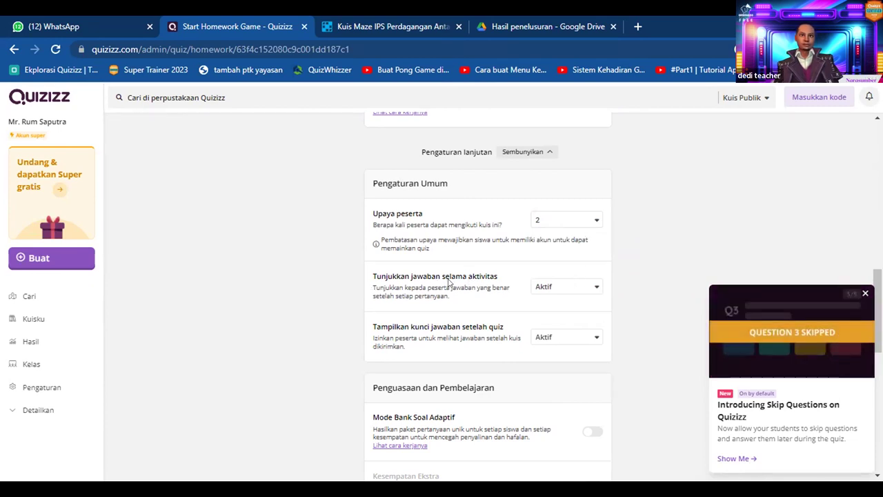
{"action": "scroll", "coordinate": [558, 285], "scroll_direction": "down", "scroll_amount": 1}
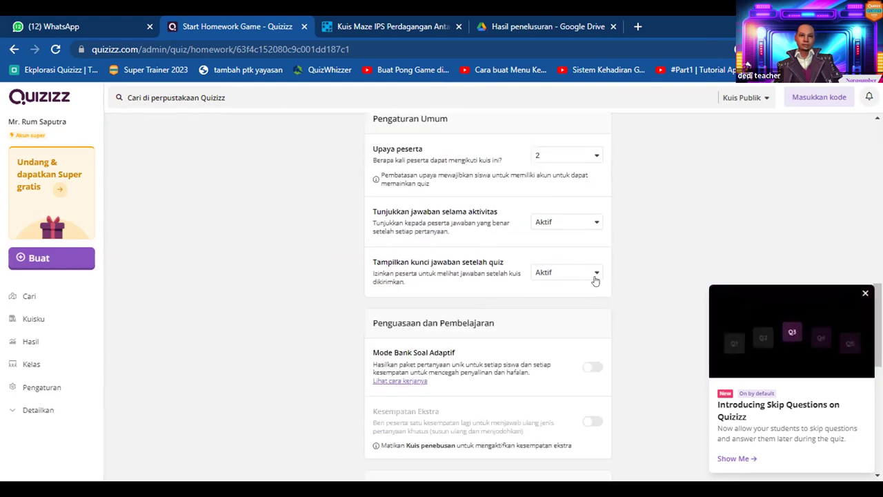
- Examine the homework's Mode Bank Soal Adaptif, Power-ups, timer, shuffling, music and meme settings
{"action": "scroll", "coordinate": [562, 248], "scroll_direction": "down", "scroll_amount": 1}
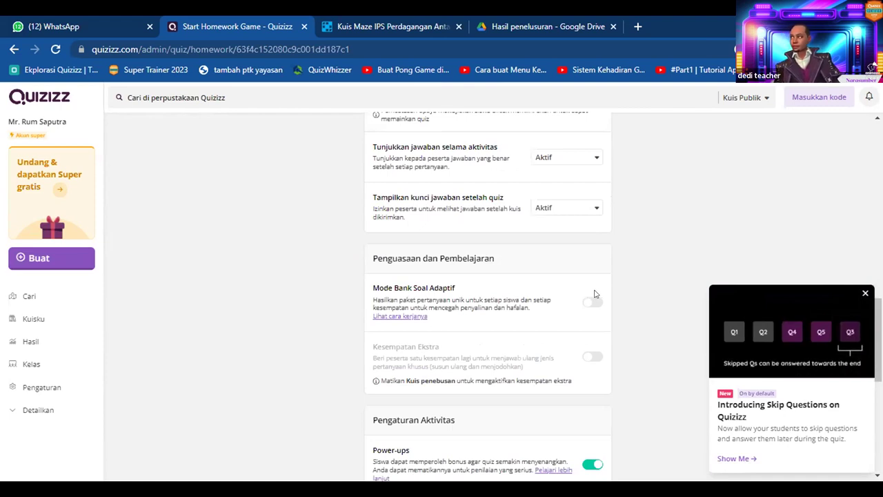
{"action": "scroll", "coordinate": [593, 293], "scroll_direction": "down", "scroll_amount": 1}
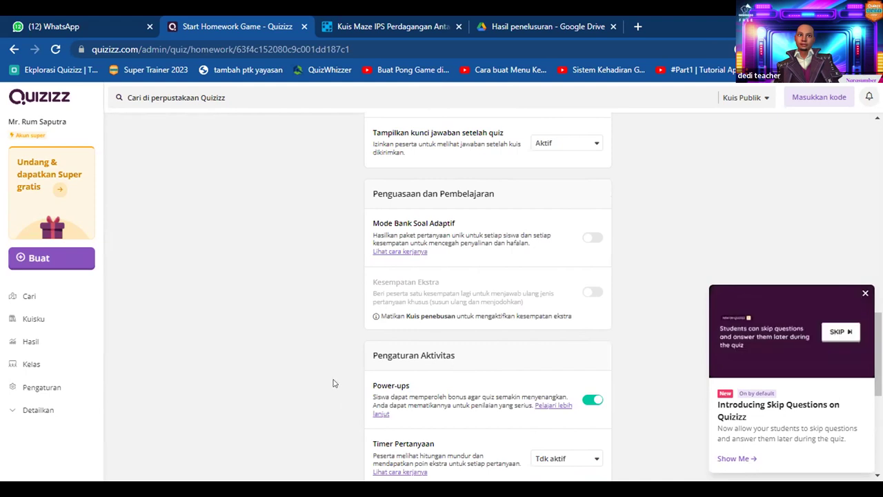
{"action": "scroll", "coordinate": [331, 378], "scroll_direction": "down", "scroll_amount": 1}
{"action": "scroll", "coordinate": [321, 350], "scroll_direction": "down", "scroll_amount": 1}
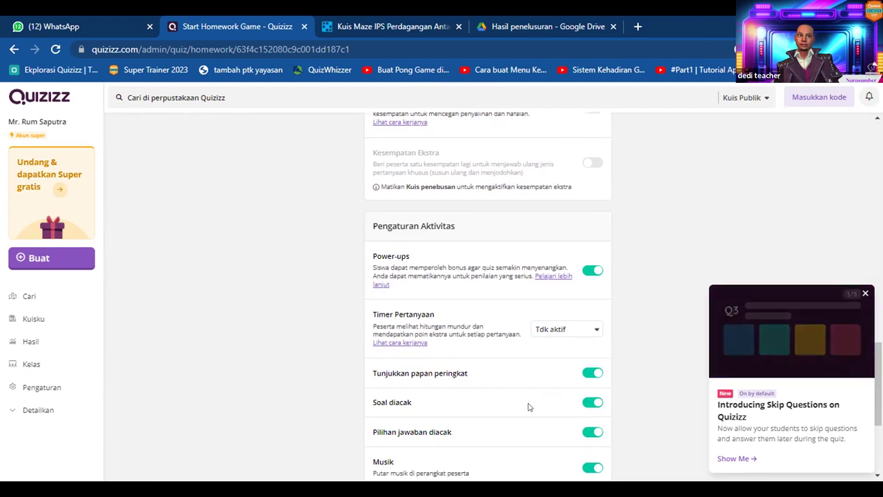
{"action": "scroll", "coordinate": [487, 398], "scroll_direction": "down", "scroll_amount": 1}
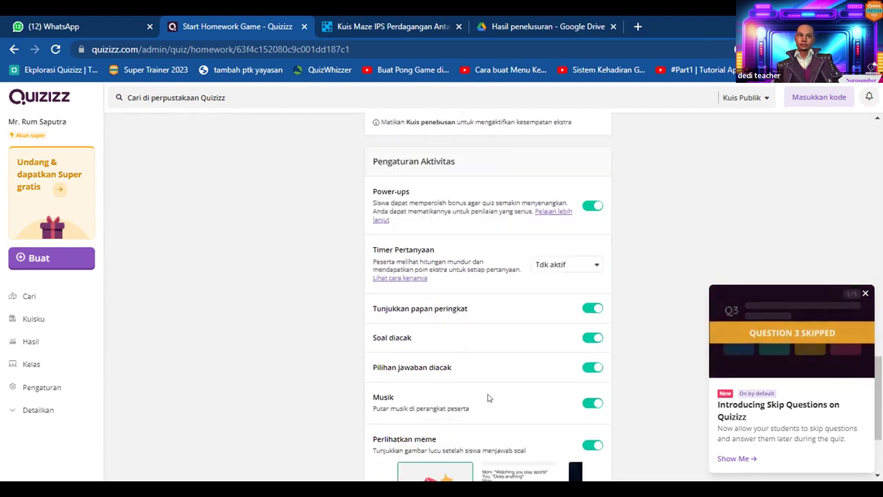
{"action": "scroll", "coordinate": [486, 360], "scroll_direction": "down", "scroll_amount": 1}
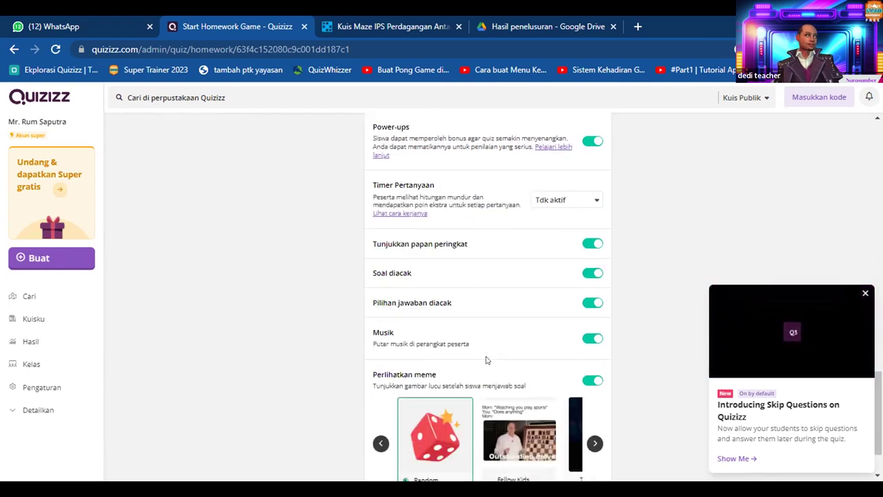
{"action": "scroll", "coordinate": [583, 342], "scroll_direction": "down", "scroll_amount": 1}
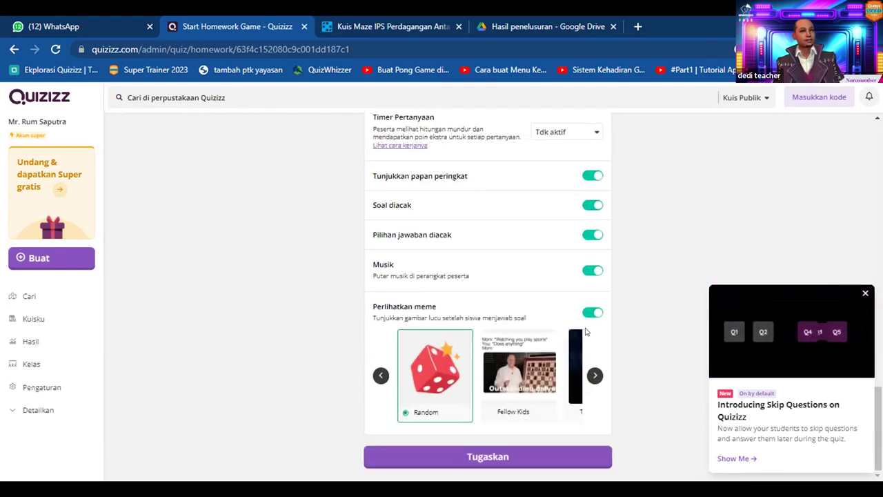
- Expand the Batas waktu date and time fields in the homework setup
{"action": "scroll", "coordinate": [584, 335], "scroll_direction": "up", "scroll_amount": 6}
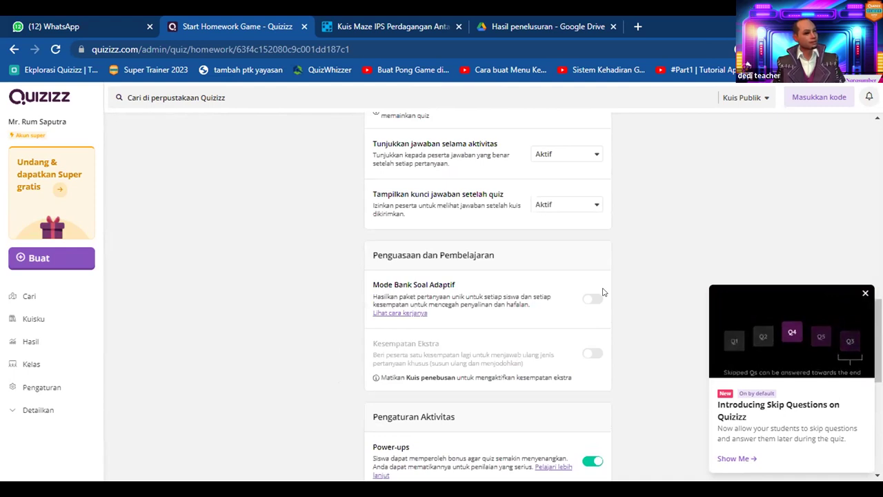
{"action": "scroll", "coordinate": [579, 278], "scroll_direction": "up", "scroll_amount": 2}
{"action": "scroll", "coordinate": [577, 278], "scroll_direction": "up", "scroll_amount": 3}
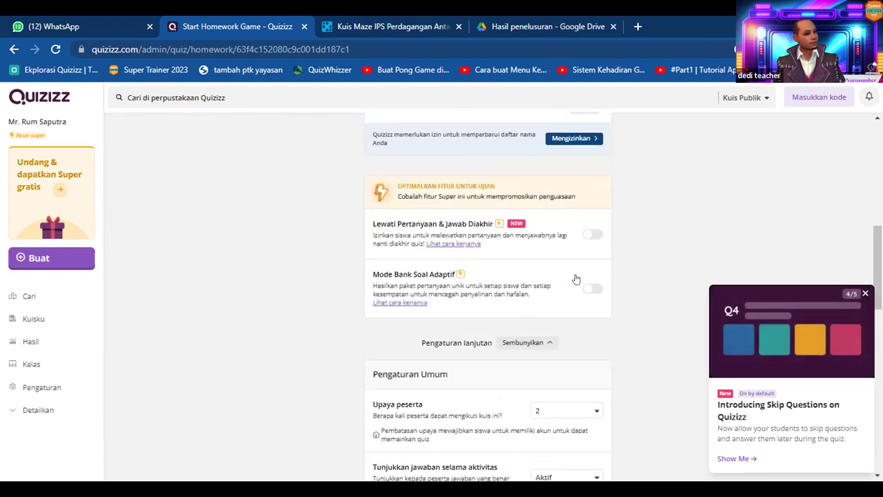
{"action": "scroll", "coordinate": [577, 278], "scroll_direction": "up", "scroll_amount": 6}
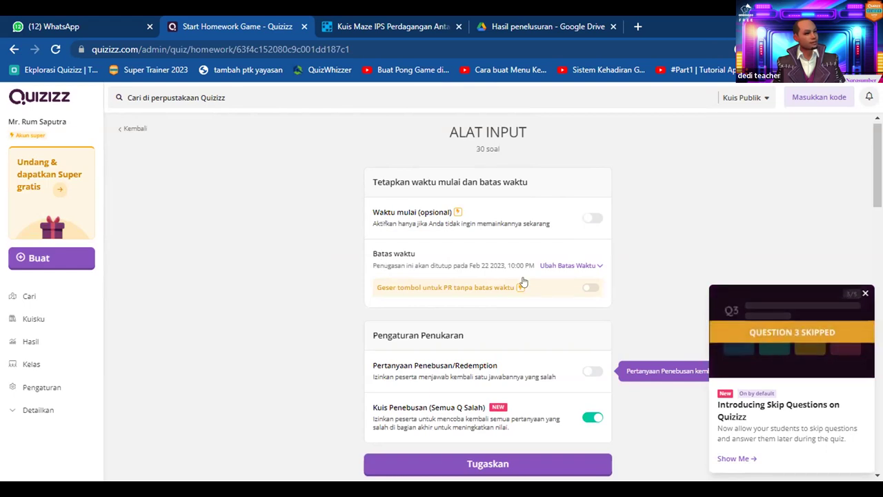
{"action": "left_click", "coordinate": [586, 268]}
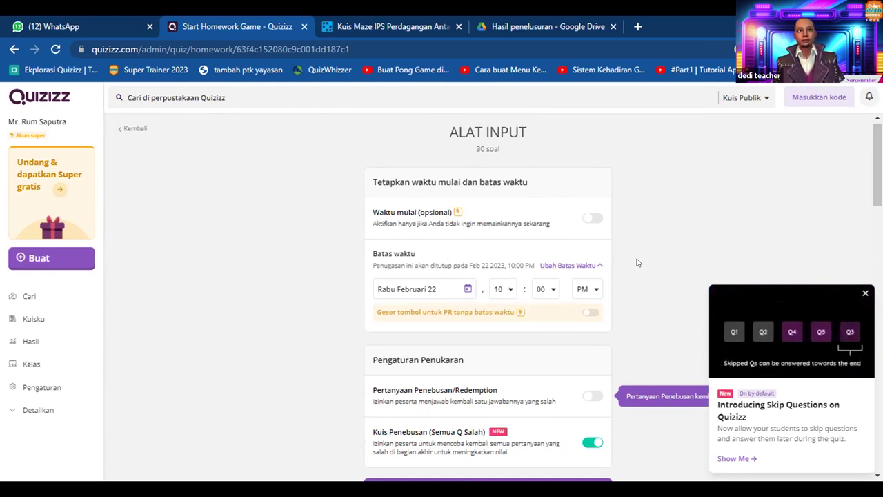
- Review all the homework settings down to the final Tugaskan option and return to the deadline fields
{"action": "scroll", "coordinate": [637, 262], "scroll_direction": "down", "scroll_amount": 8}
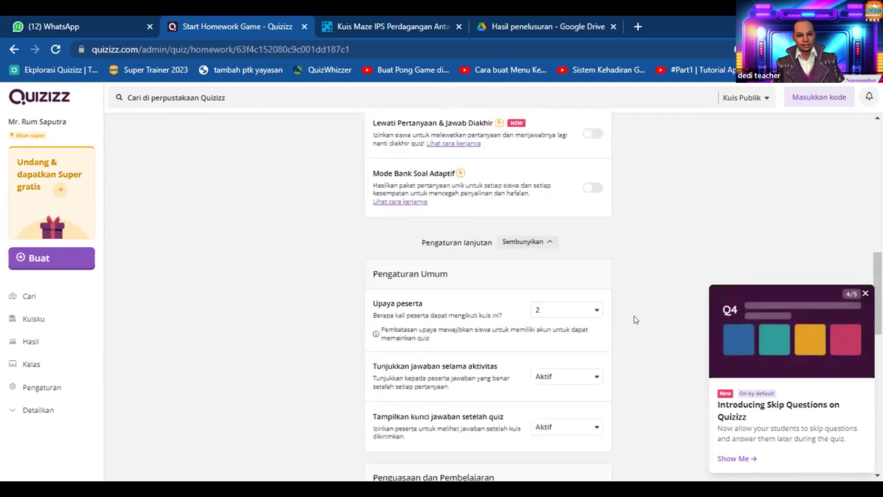
{"action": "scroll", "coordinate": [635, 319], "scroll_direction": "down", "scroll_amount": 10}
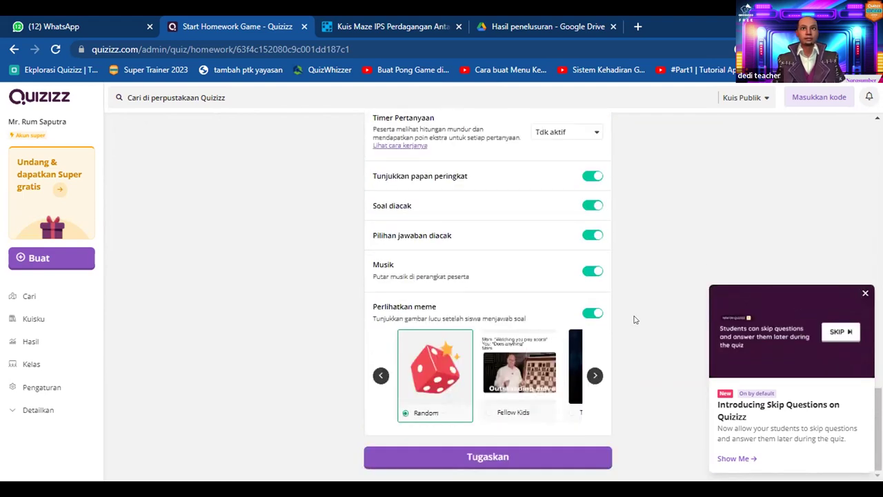
{"action": "scroll", "coordinate": [635, 320], "scroll_direction": "up", "scroll_amount": 10}
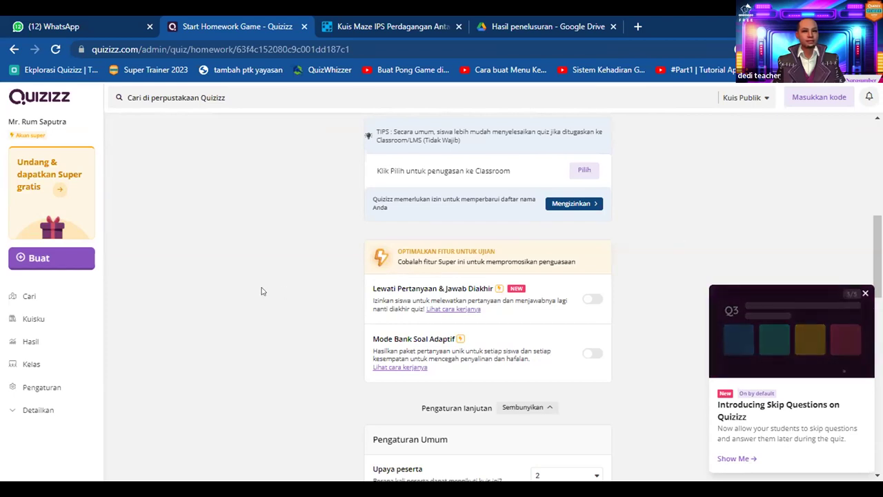
{"action": "scroll", "coordinate": [261, 290], "scroll_direction": "up", "scroll_amount": 4}
{"action": "scroll", "coordinate": [261, 290], "scroll_direction": "up", "scroll_amount": 1}
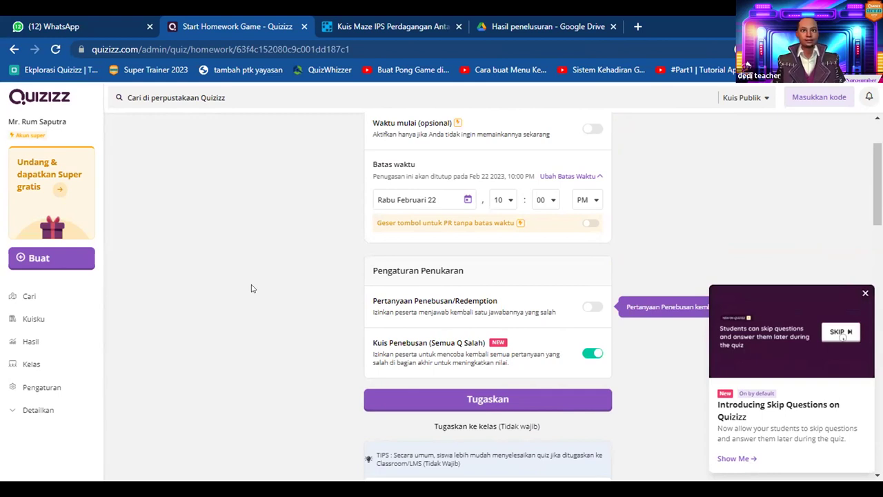
{"action": "scroll", "coordinate": [345, 310], "scroll_direction": "up", "scroll_amount": 2}
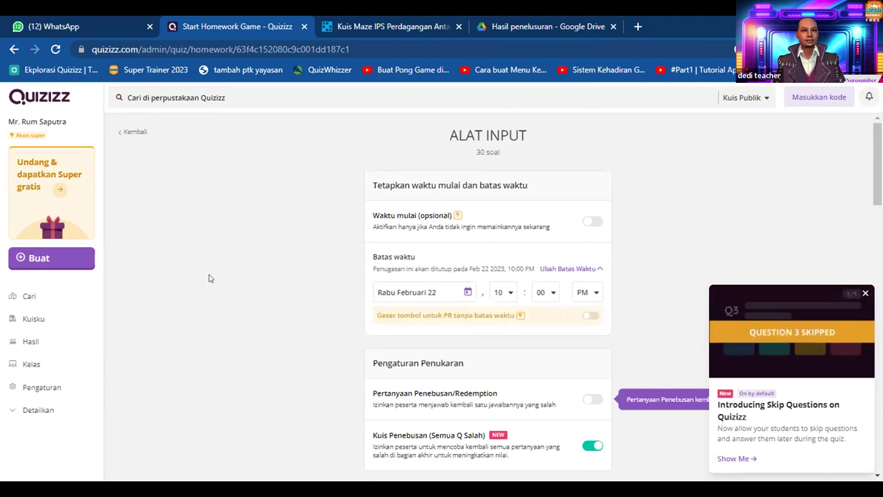
- Leave the homework setup for the Kuisku library and reopen the ALAT INPUT quiz page
{"action": "left_click", "coordinate": [31, 319]}
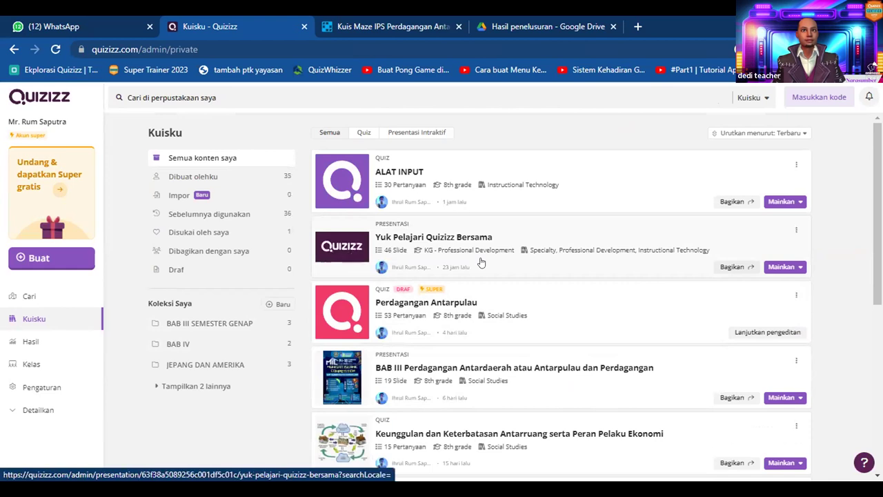
{"action": "left_click", "coordinate": [431, 198]}
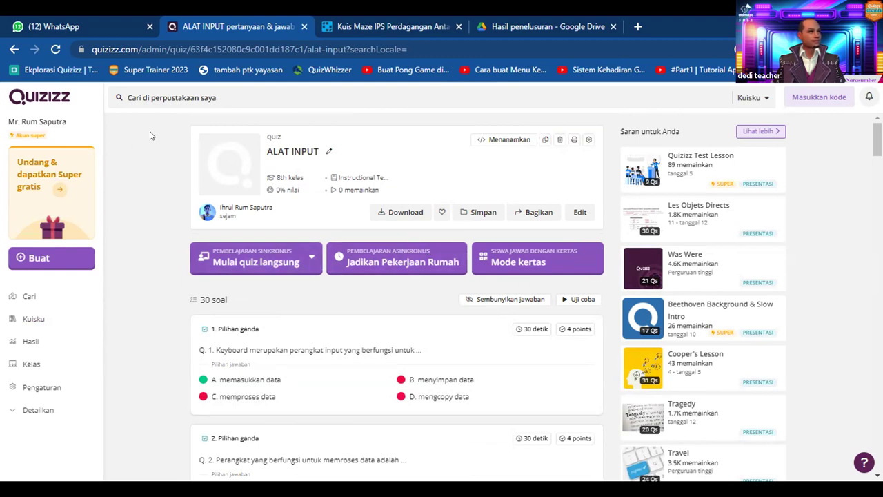
{"action": "mouse_move", "coordinate": [388, 340]}
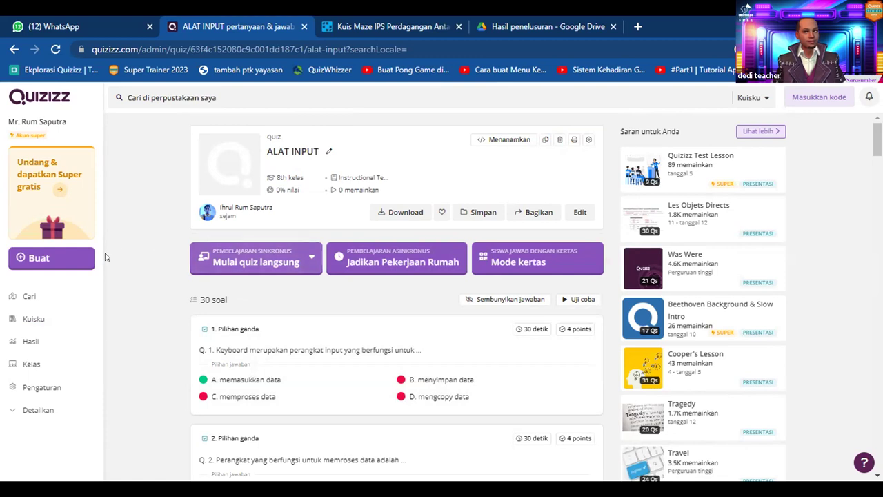
- Open the BAB III Perdagangan Antardaerah presentation from Kuisku and launch it as a live presentation up to the waiting lobby
{"action": "left_click", "coordinate": [58, 322]}
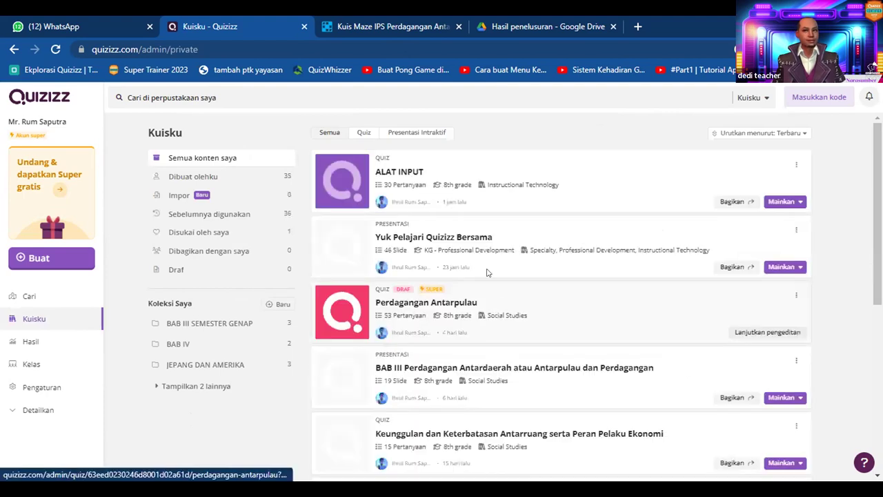
{"action": "left_click", "coordinate": [490, 374]}
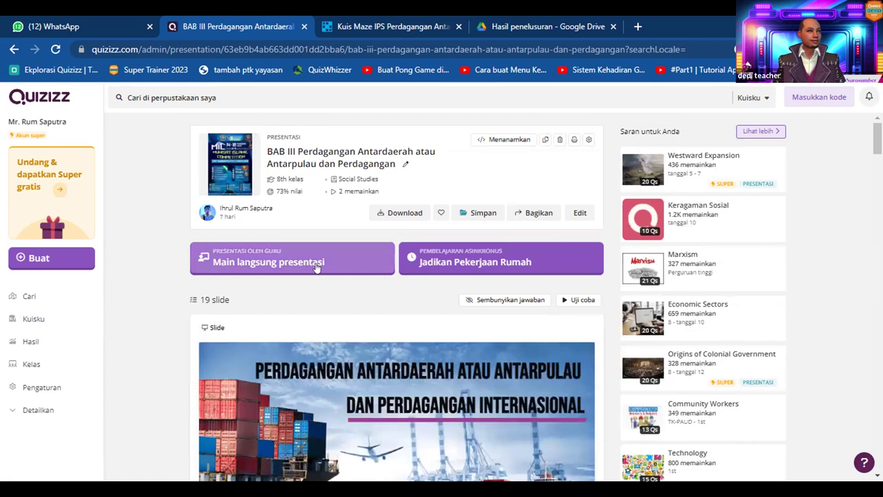
{"action": "left_click", "coordinate": [317, 266]}
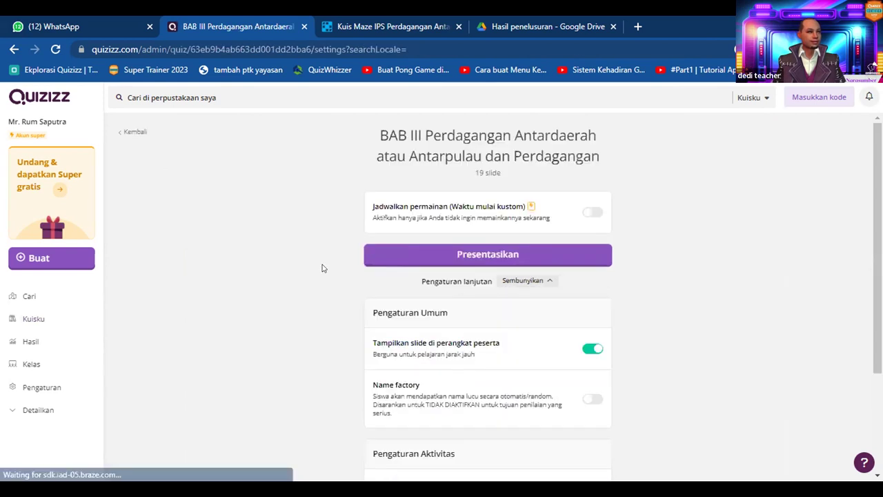
{"action": "scroll", "coordinate": [500, 324], "scroll_direction": "down", "scroll_amount": 2}
{"action": "scroll", "coordinate": [504, 337], "scroll_direction": "up", "scroll_amount": 2}
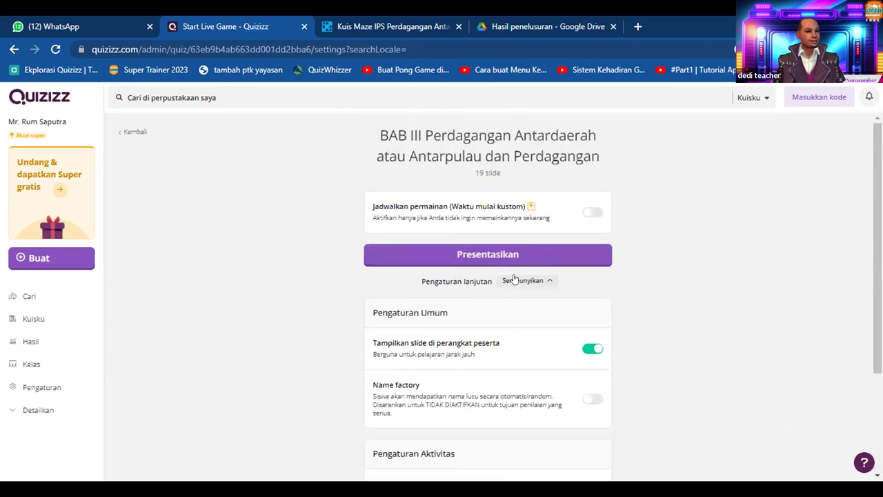
{"action": "left_click", "coordinate": [516, 253]}
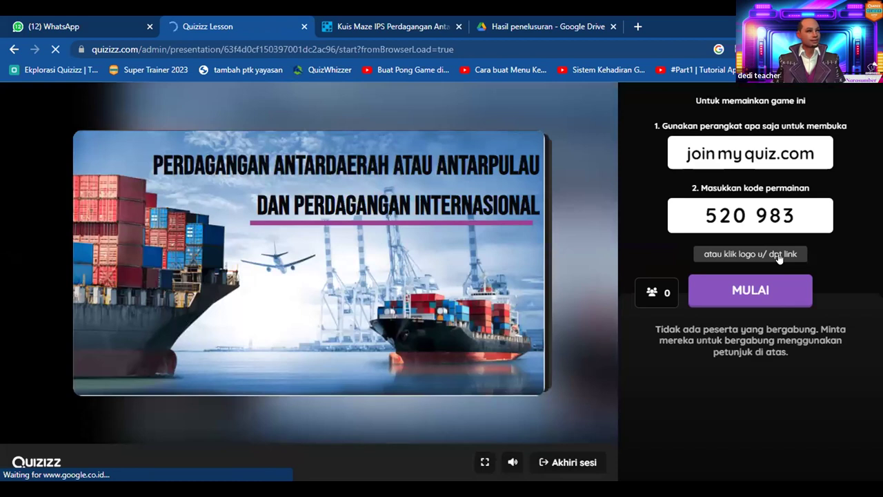
- Copy the live lesson's join link from the sharing options and close the sharing dialog
{"action": "left_click", "coordinate": [690, 219]}
{"action": "left_click", "coordinate": [522, 157]}
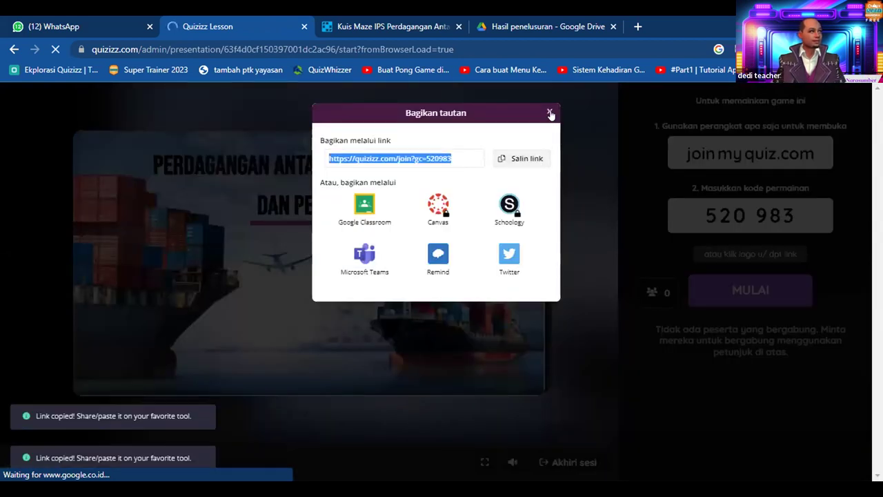
{"action": "left_click", "coordinate": [552, 114]}
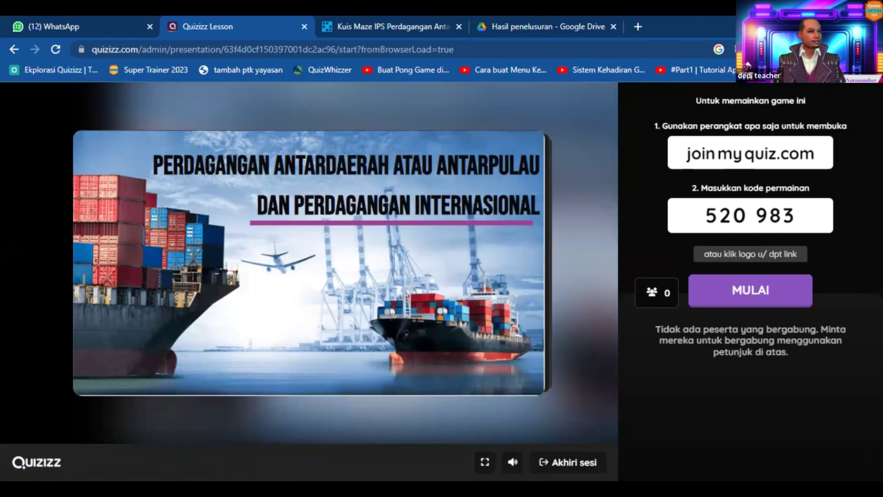
- Open the copied join link in a new browser tab and join the lesson as a participant
{"action": "left_click", "coordinate": [873, 49]}
{"action": "left_click", "coordinate": [807, 72]}
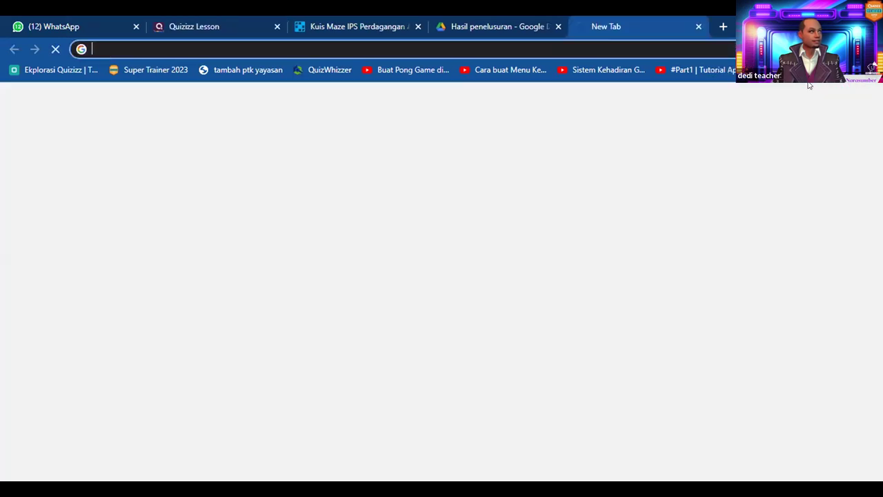
{"action": "key", "text": "ctrl+v"}
{"action": "key", "text": "Return"}
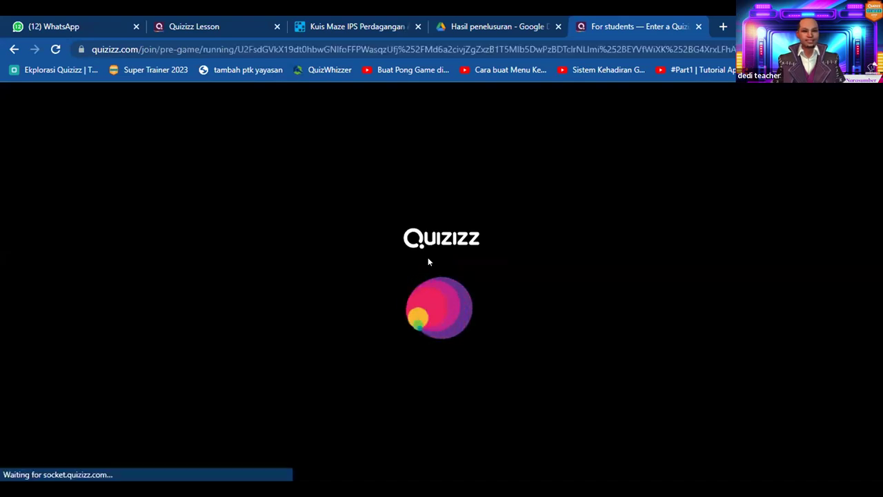
{"action": "left_click", "coordinate": [449, 216]}
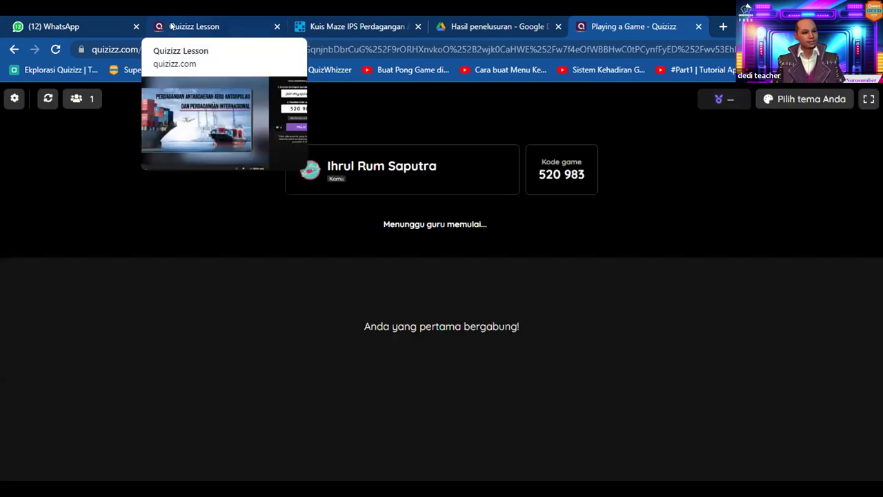
- Return to the presenter's lesson tab, start the presentation and advance it past the first question to slide 3
{"action": "left_click", "coordinate": [194, 26]}
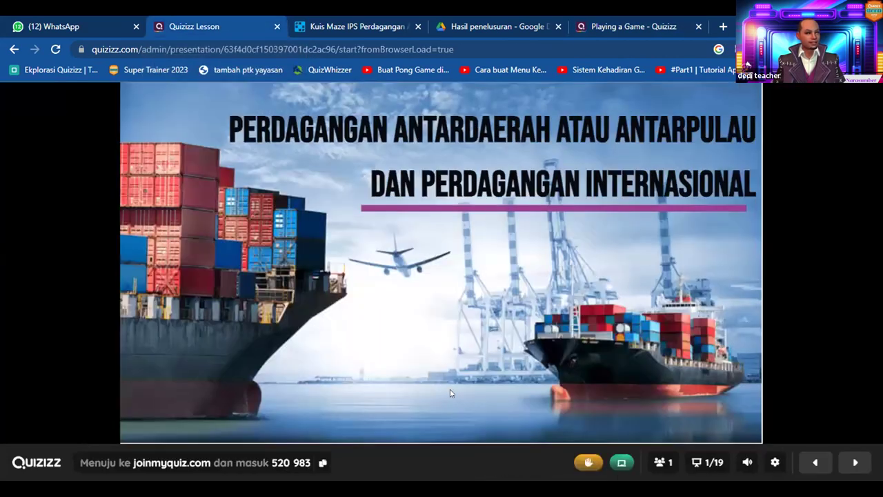
{"action": "left_click", "coordinate": [853, 464]}
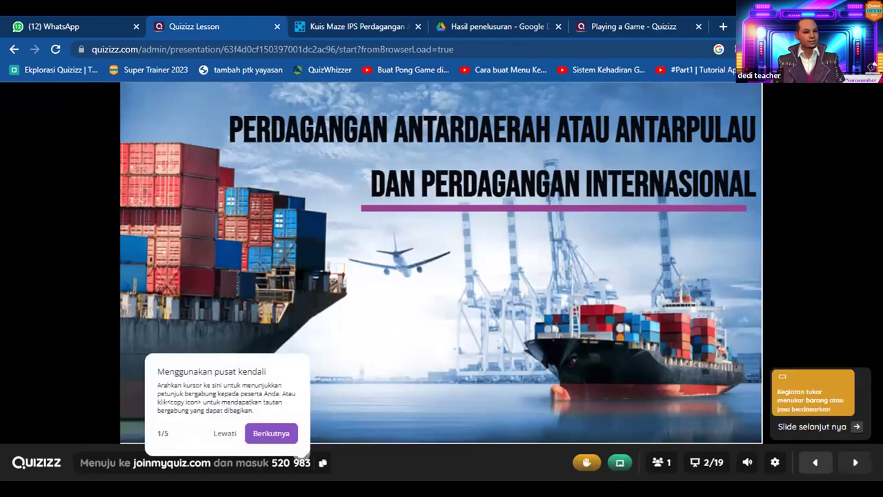
{"action": "left_click", "coordinate": [276, 433]}
{"action": "mouse_move", "coordinate": [855, 467]}
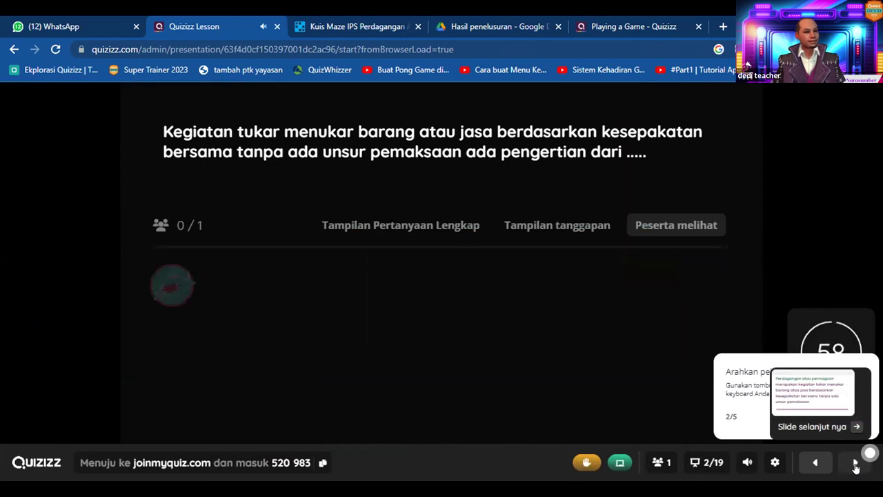
{"action": "left_click", "coordinate": [854, 464]}
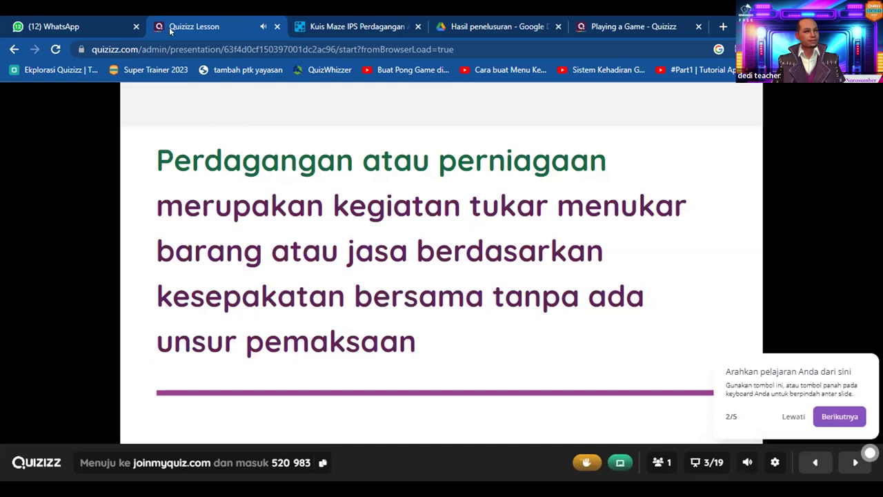
- Close the presenter's lesson tab, shrink the browser window and show the participant's view of the lesson
{"action": "middle_click", "coordinate": [169, 27]}
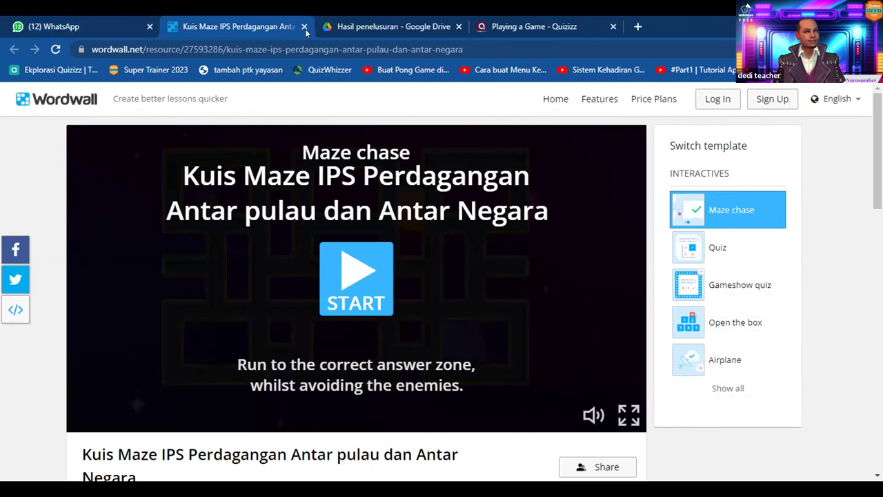
{"action": "key", "text": "super+Down"}
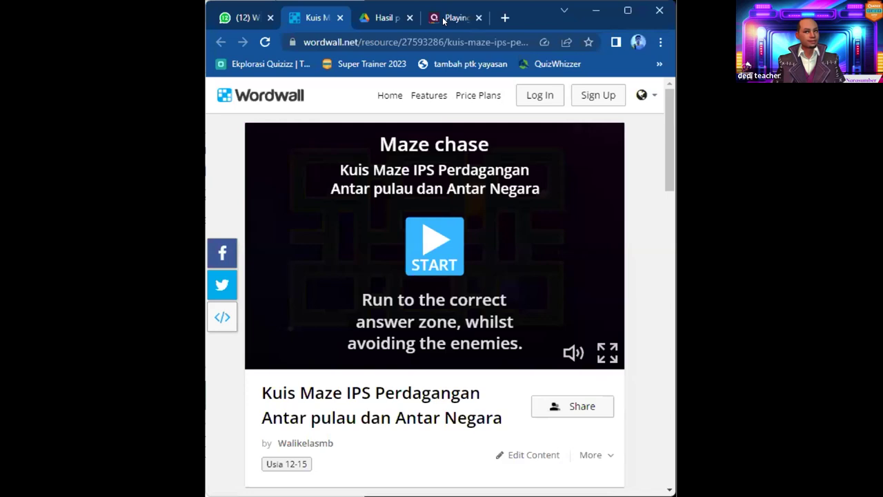
{"action": "left_click", "coordinate": [444, 19]}
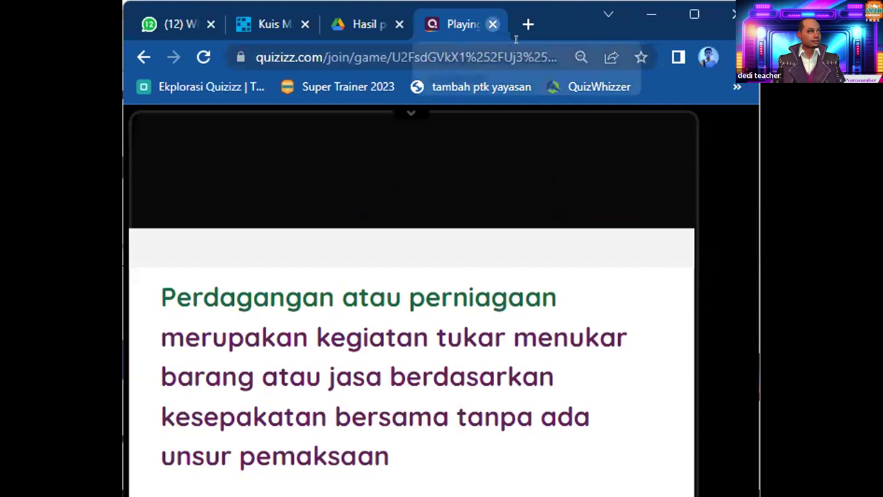
- Close the participant's game page and reopen the Quizizz site through a Google search for "quizizz" in a new tab
{"action": "key", "text": "ctrl+w"}
{"action": "key", "text": "ctrl+t"}
{"action": "type", "text": "QU"}
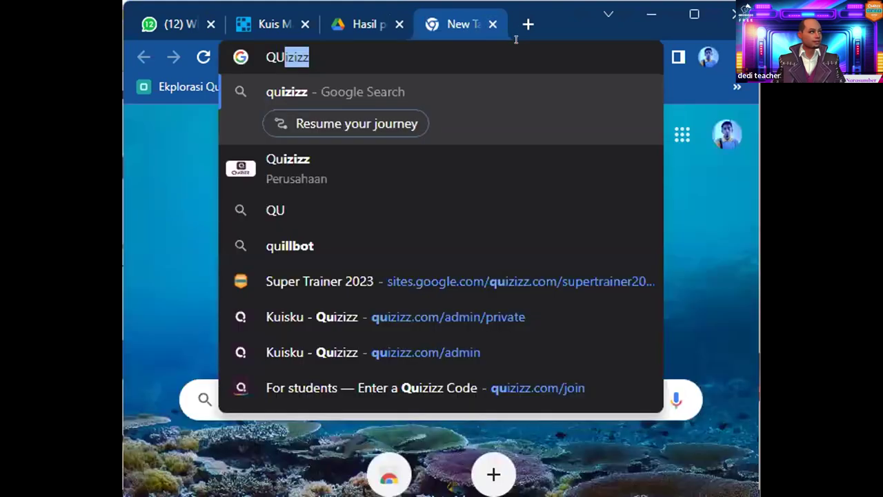
{"action": "key", "text": "Return"}
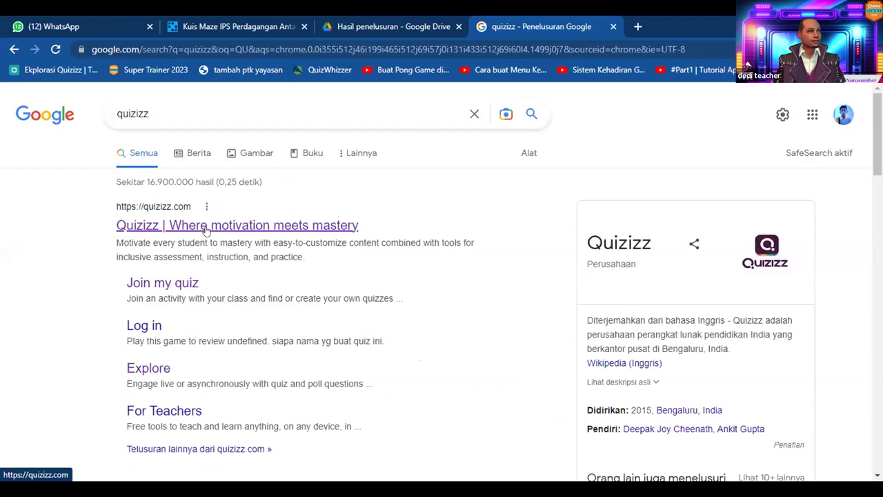
{"action": "left_click", "coordinate": [209, 227]}
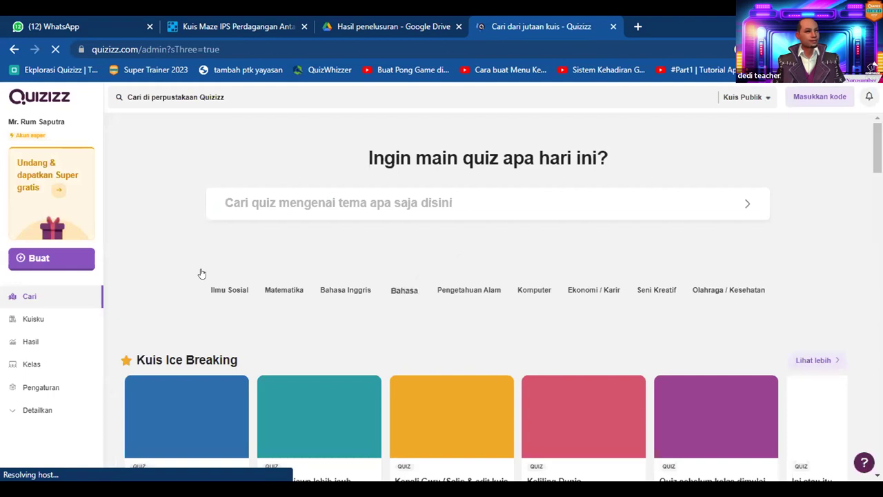
- Open the report of the running BAB III Perdagangan Antardaerah session from Hasil and launch its Dasbor Langsung
{"action": "scroll", "coordinate": [646, 290], "scroll_direction": "down", "scroll_amount": 1}
{"action": "scroll", "coordinate": [646, 290], "scroll_direction": "down", "scroll_amount": 1}
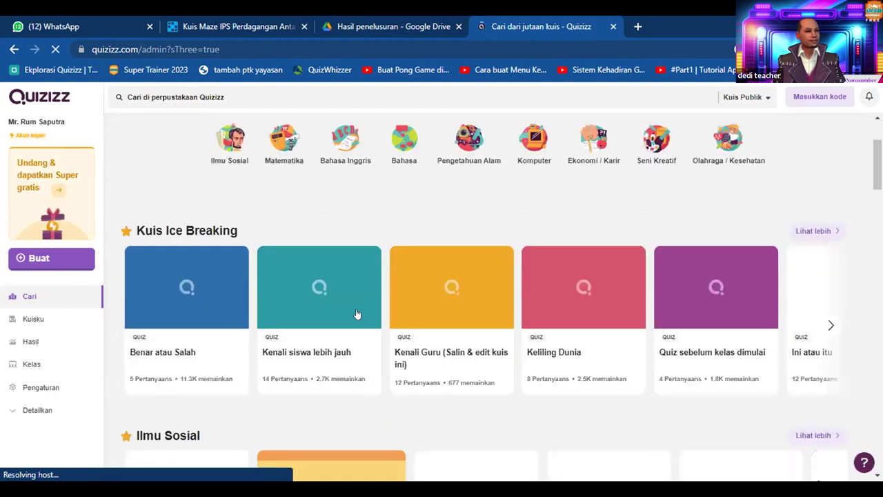
{"action": "left_click", "coordinate": [33, 342]}
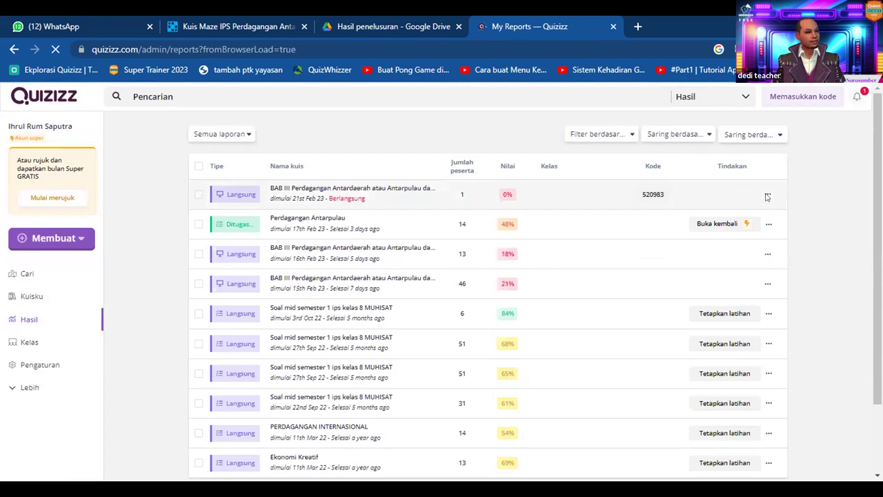
{"action": "left_click", "coordinate": [405, 191]}
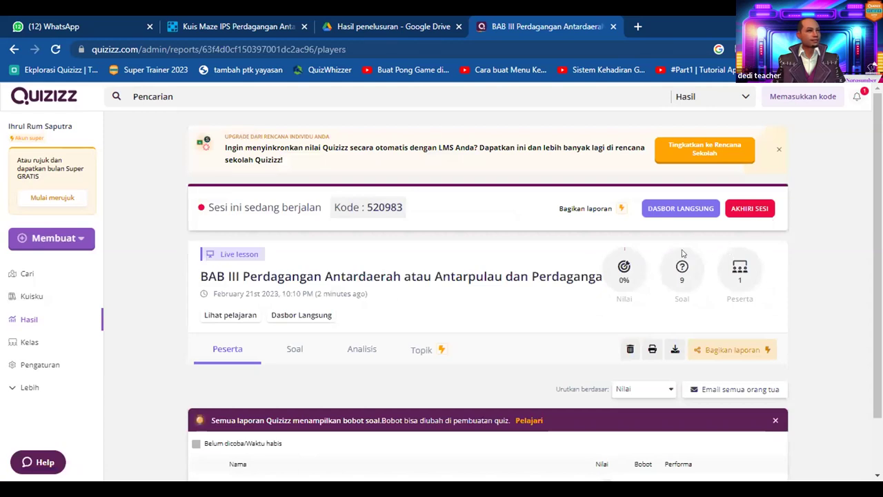
{"action": "left_click", "coordinate": [677, 210]}
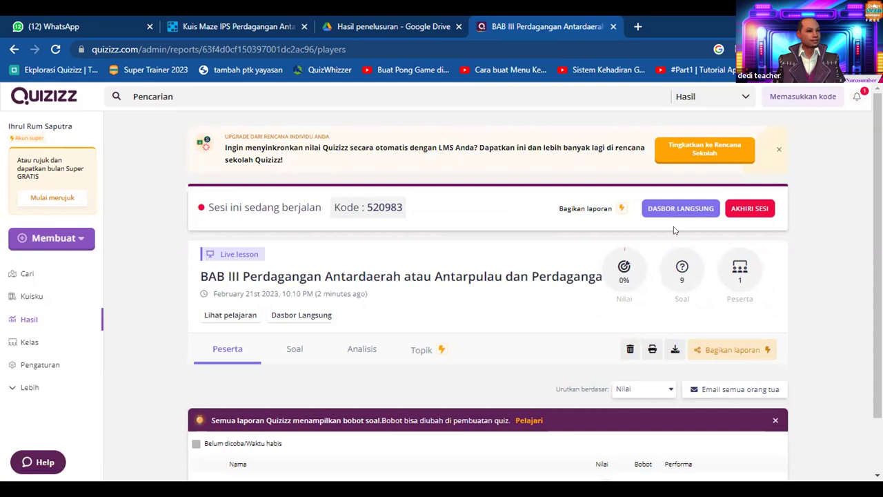